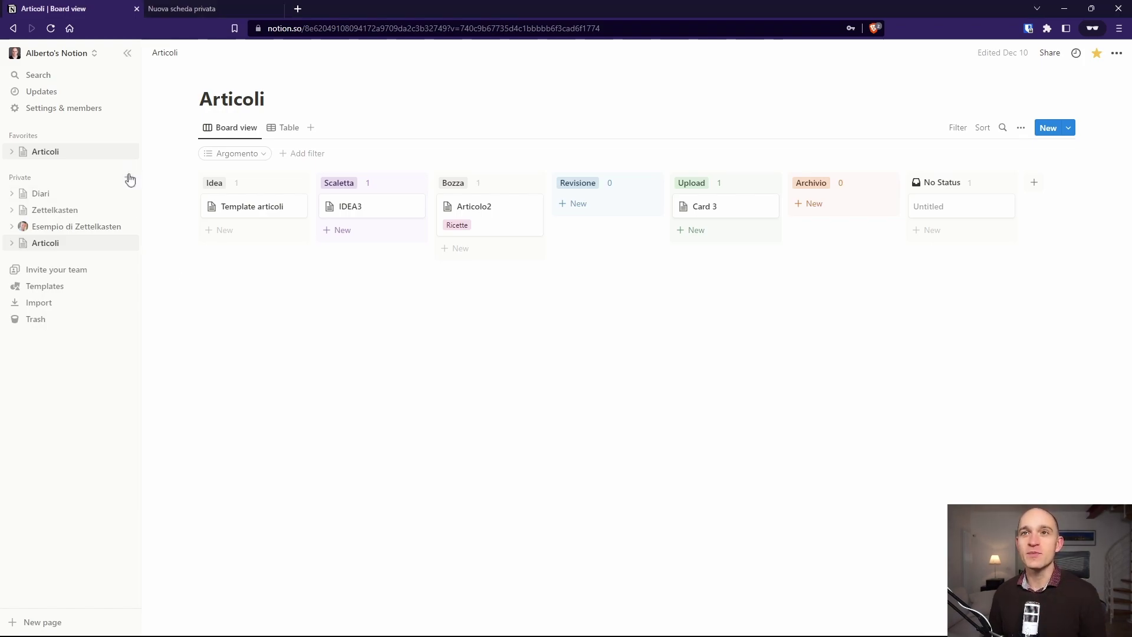
Step: Create a private page titled 'Pannello di controllo' with an empty body
click(128, 179)
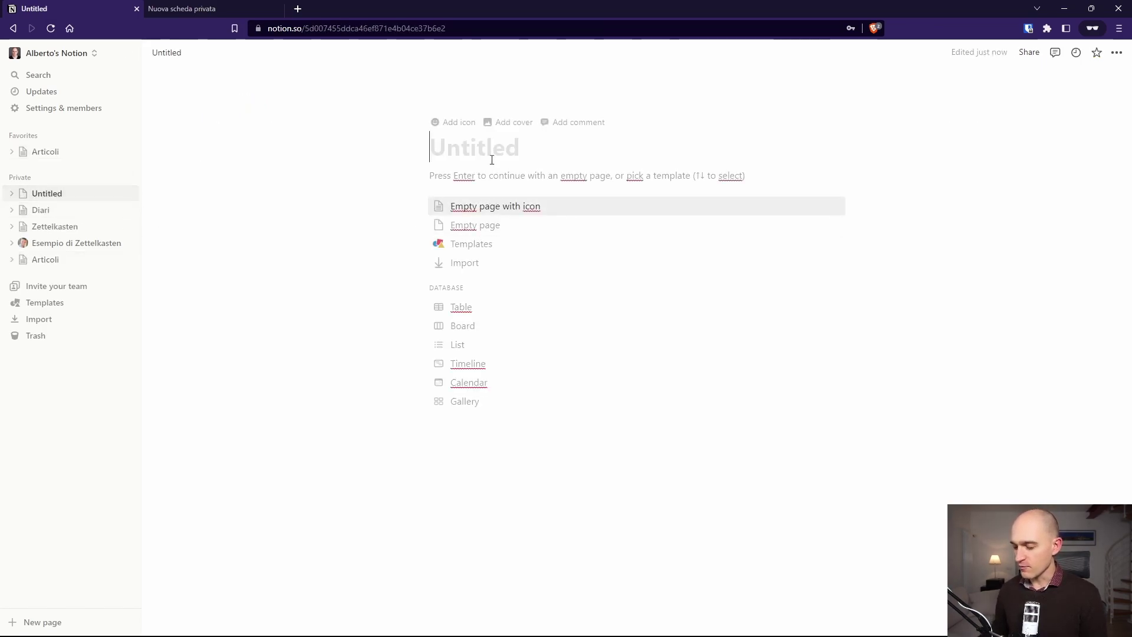
text(Pannell)
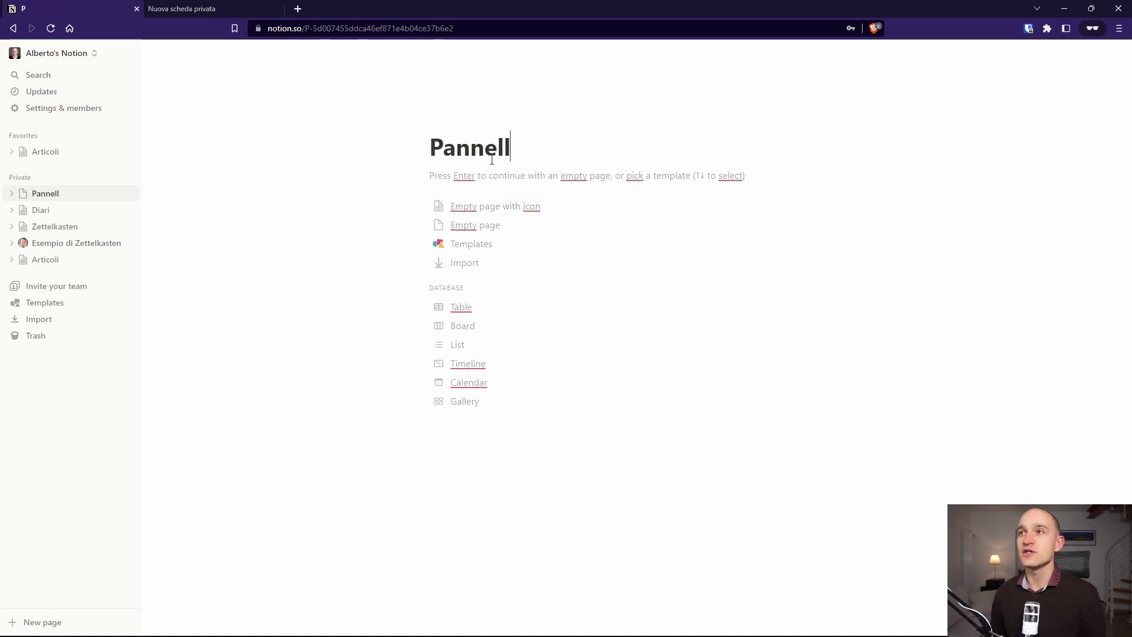
text(o di controllo)
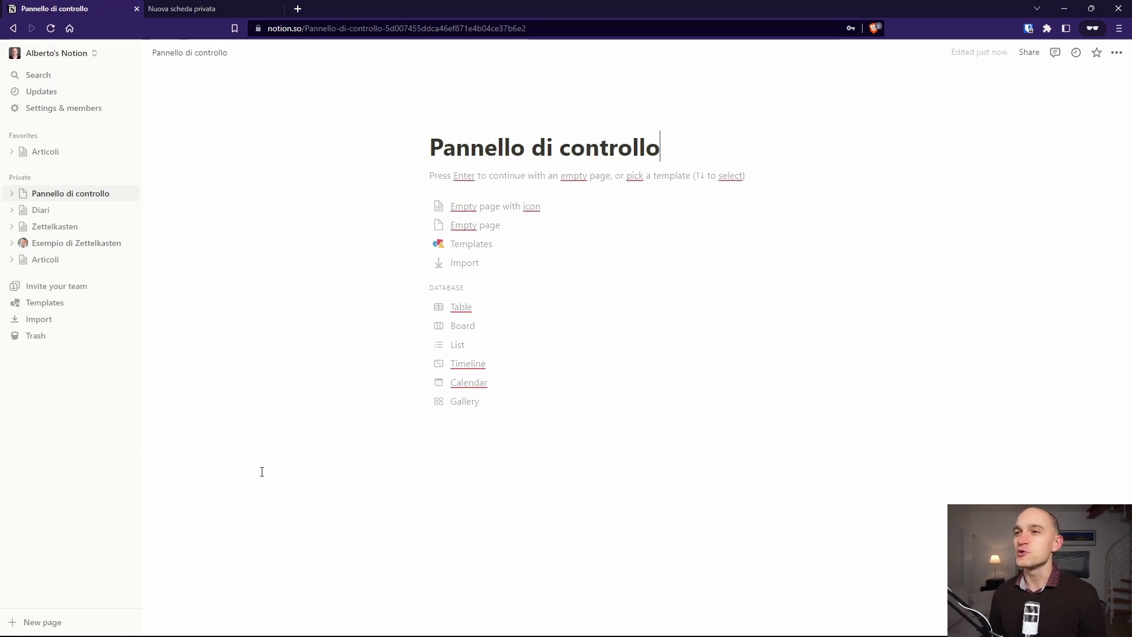
key(Return)
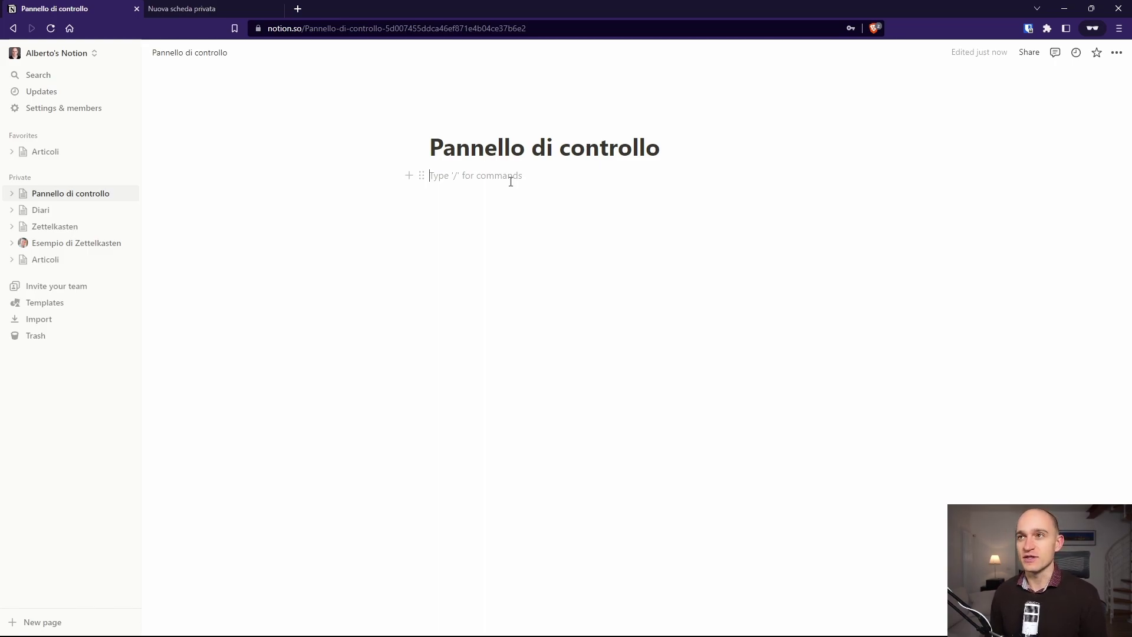
click(410, 172)
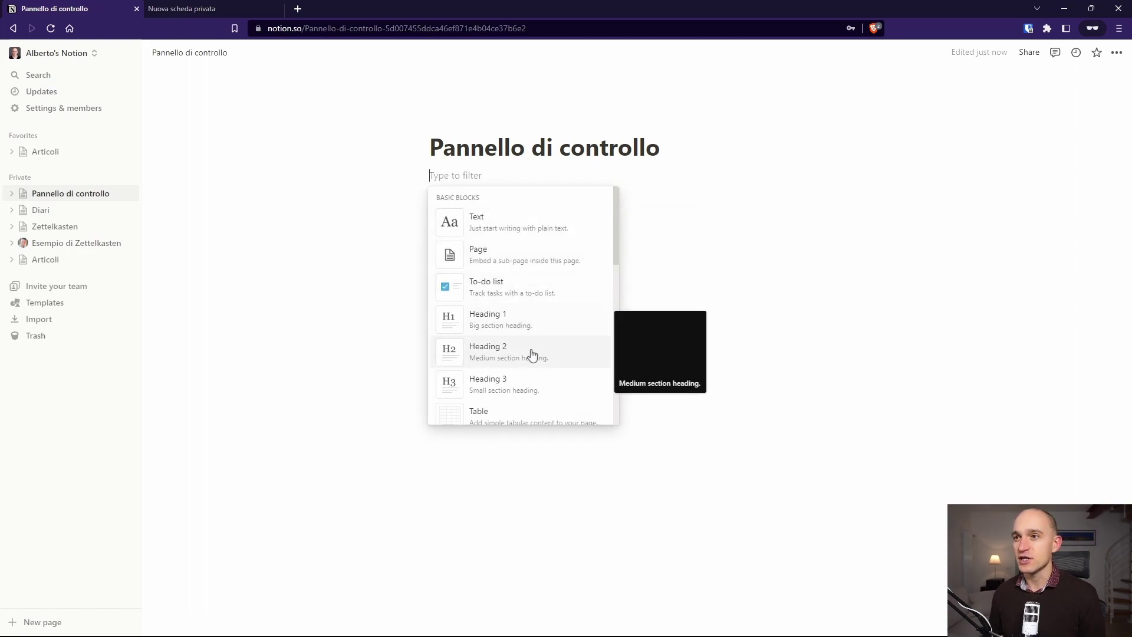
drag(618, 254, 603, 357)
scroll(602, 357, down, 5)
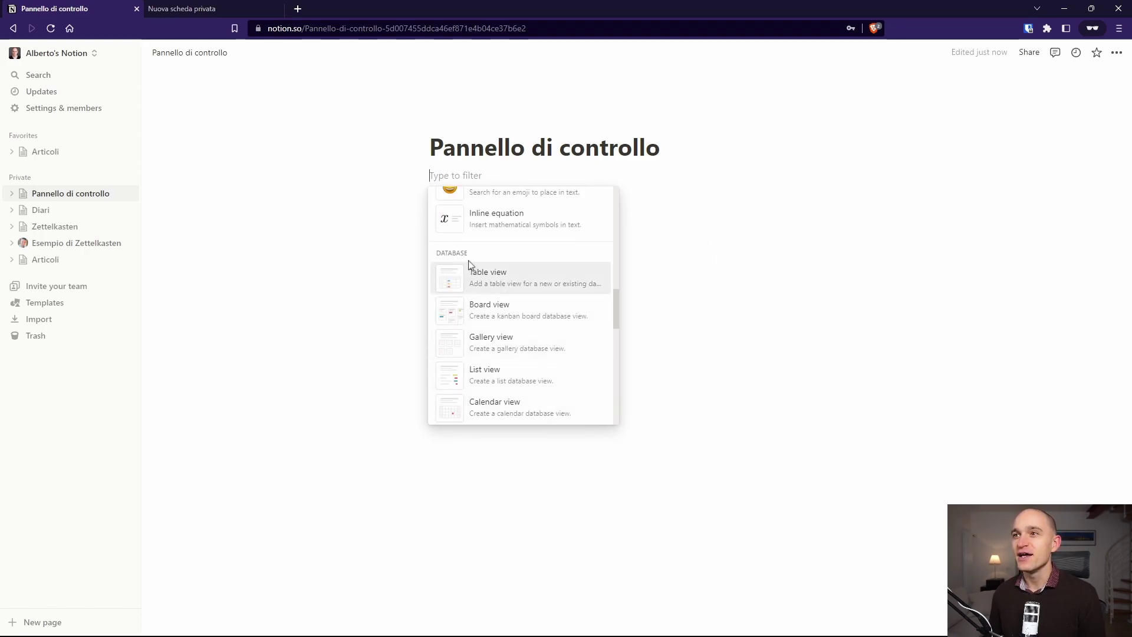
click(497, 280)
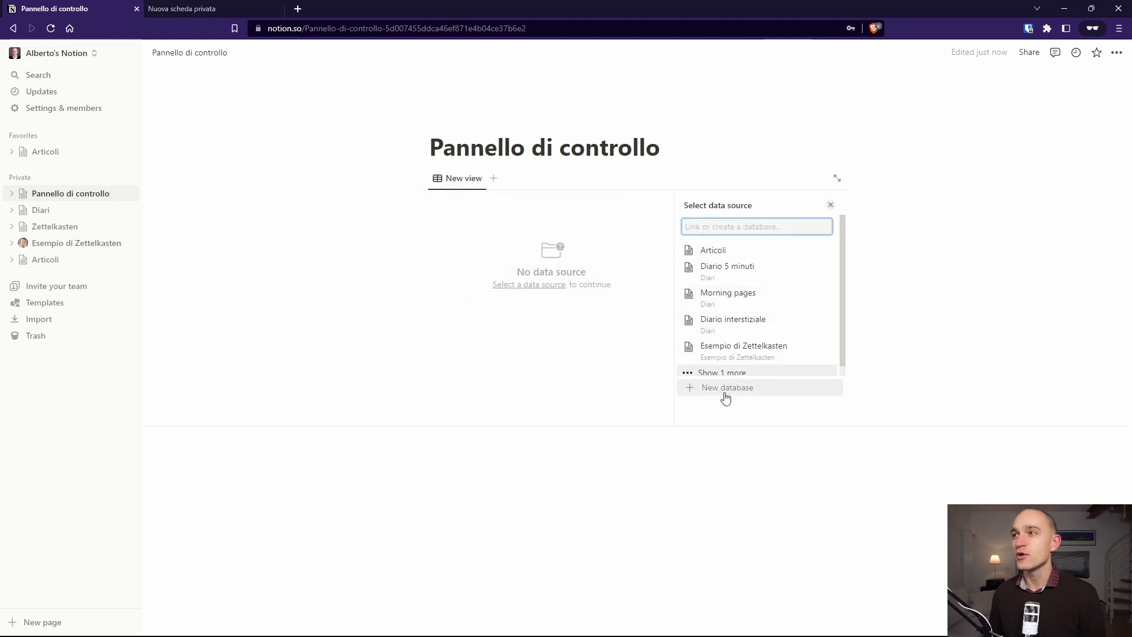
click(725, 392)
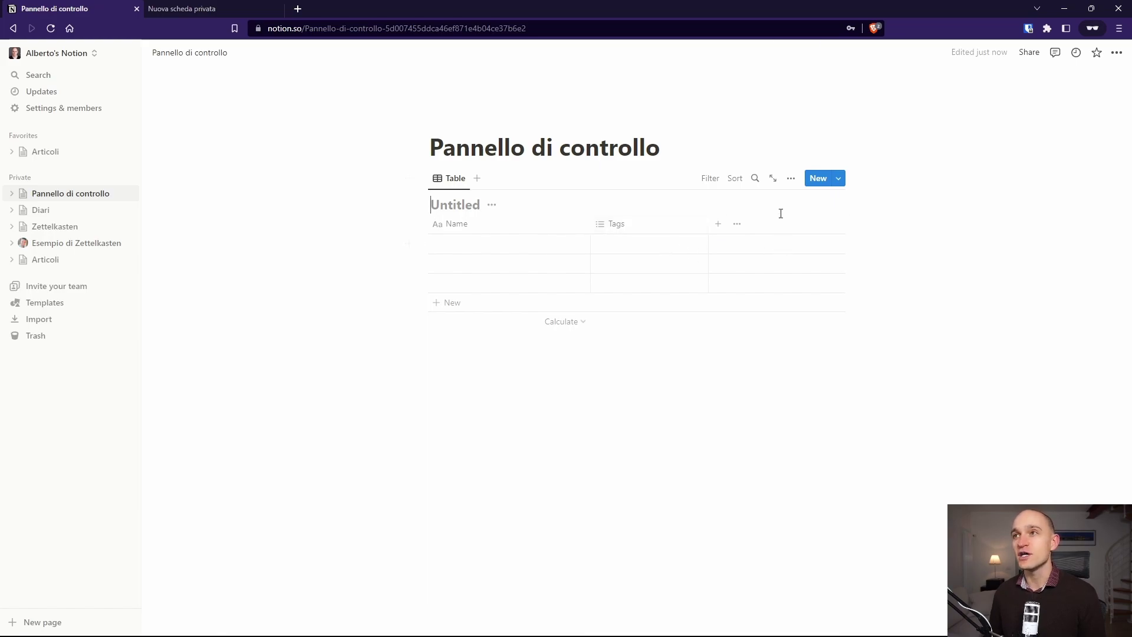
click(791, 178)
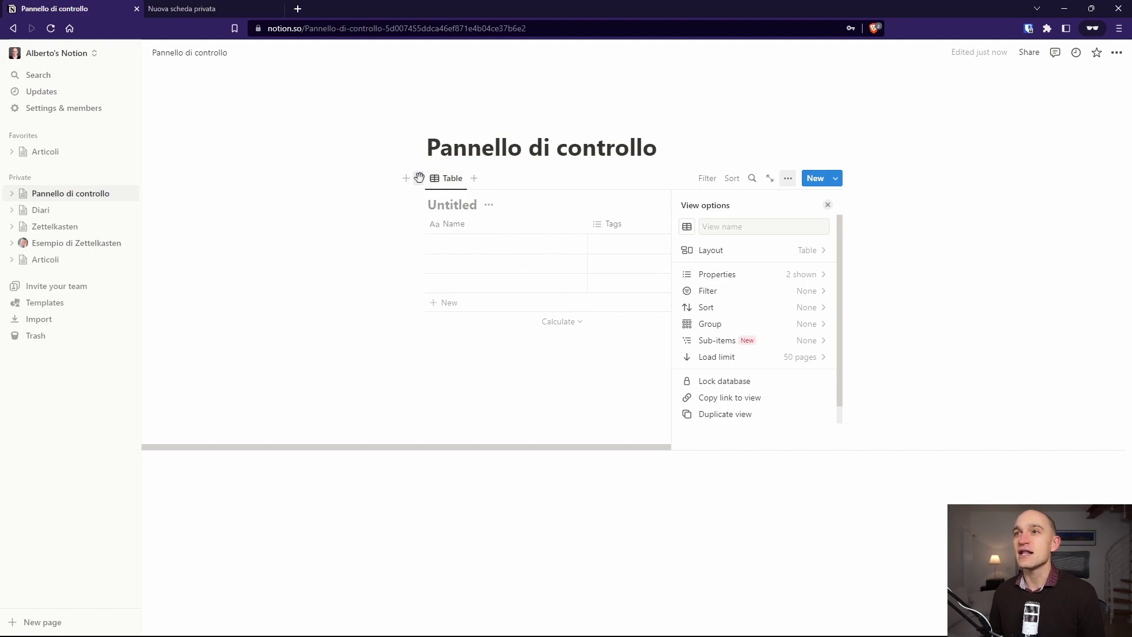
click(418, 178)
click(297, 88)
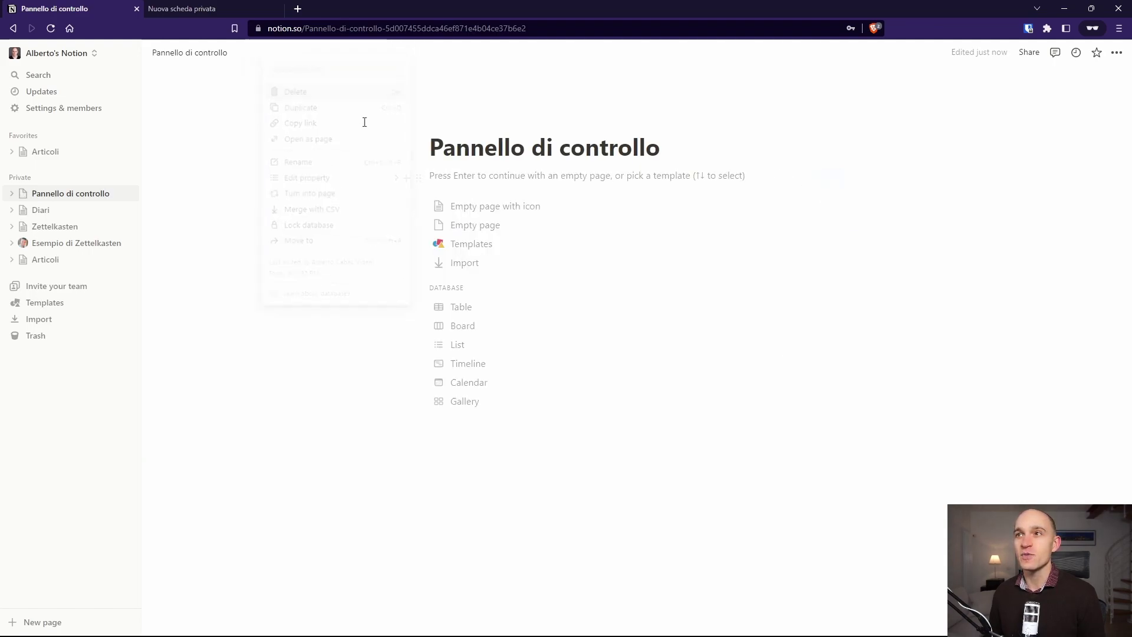
click(484, 168)
text(/)
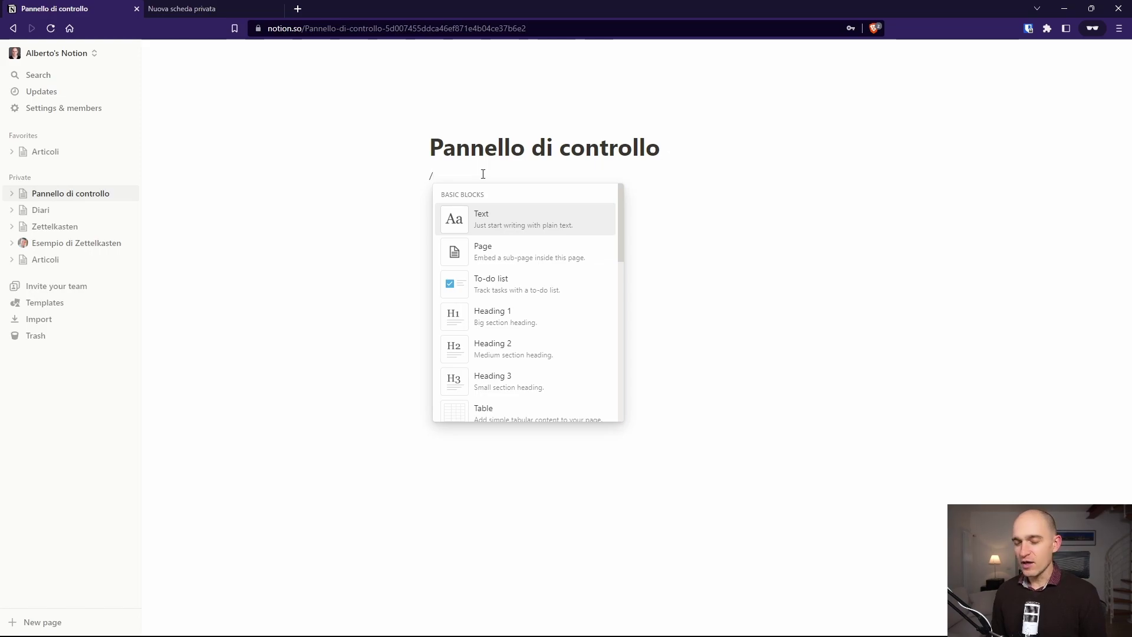
Step: Insert a table view block and turn it into its own page
text(tabl)
key(Down)
key(Down)
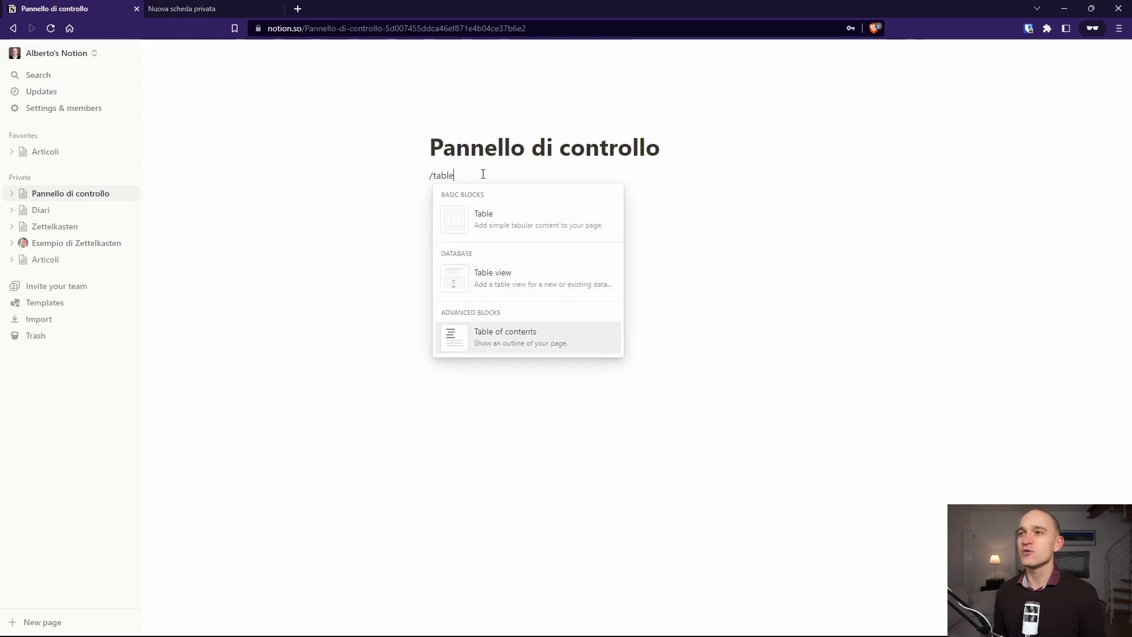
key(Up)
key(Return)
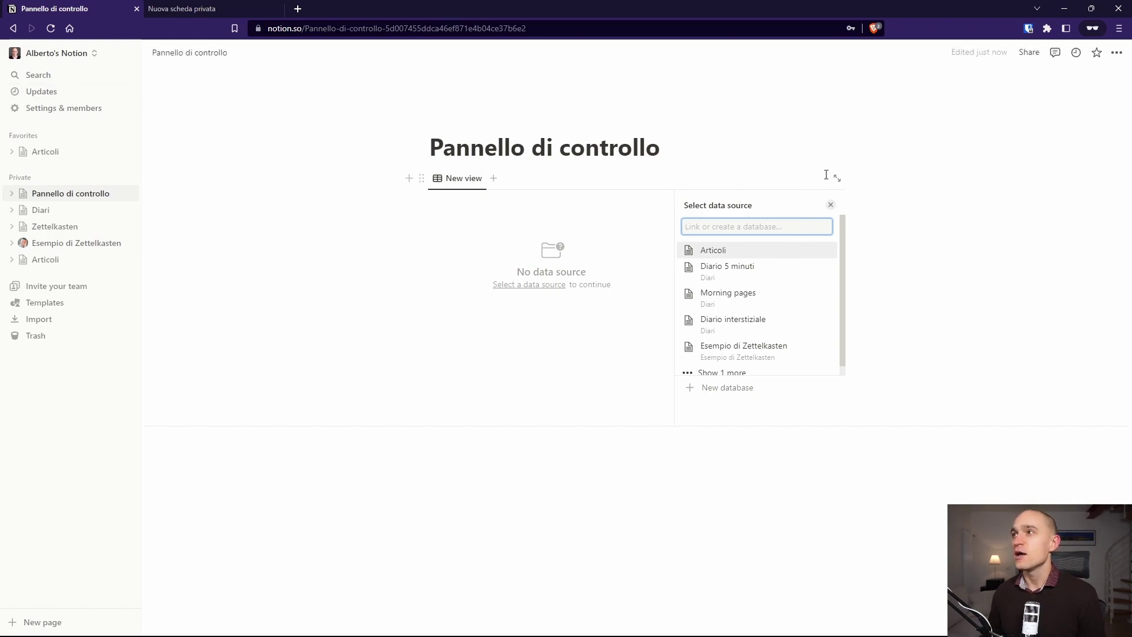
click(420, 178)
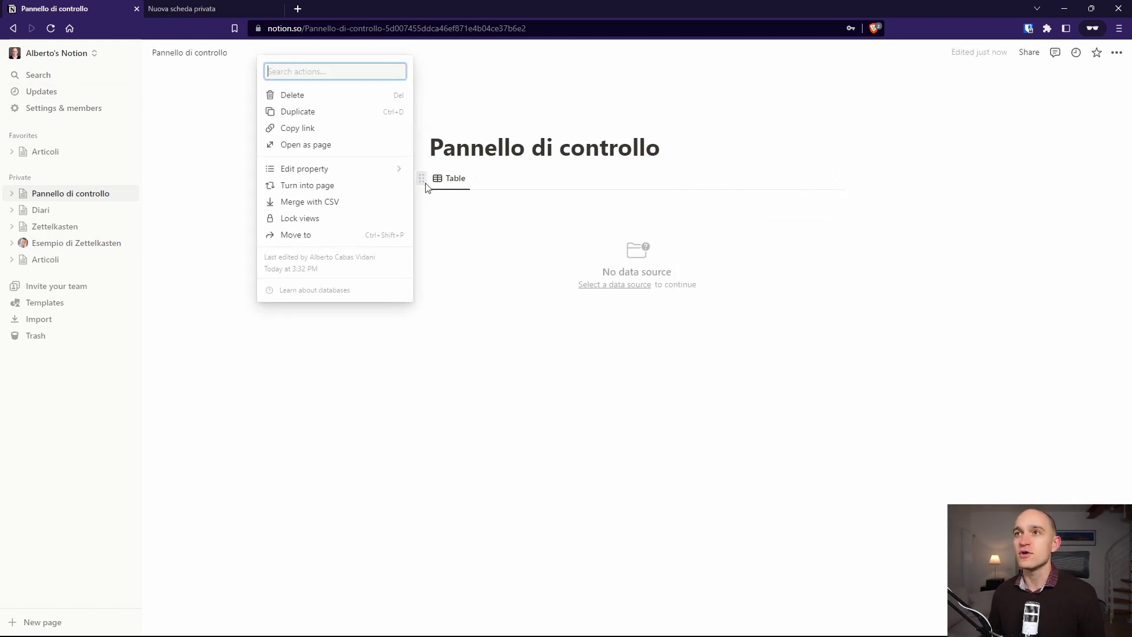
click(307, 186)
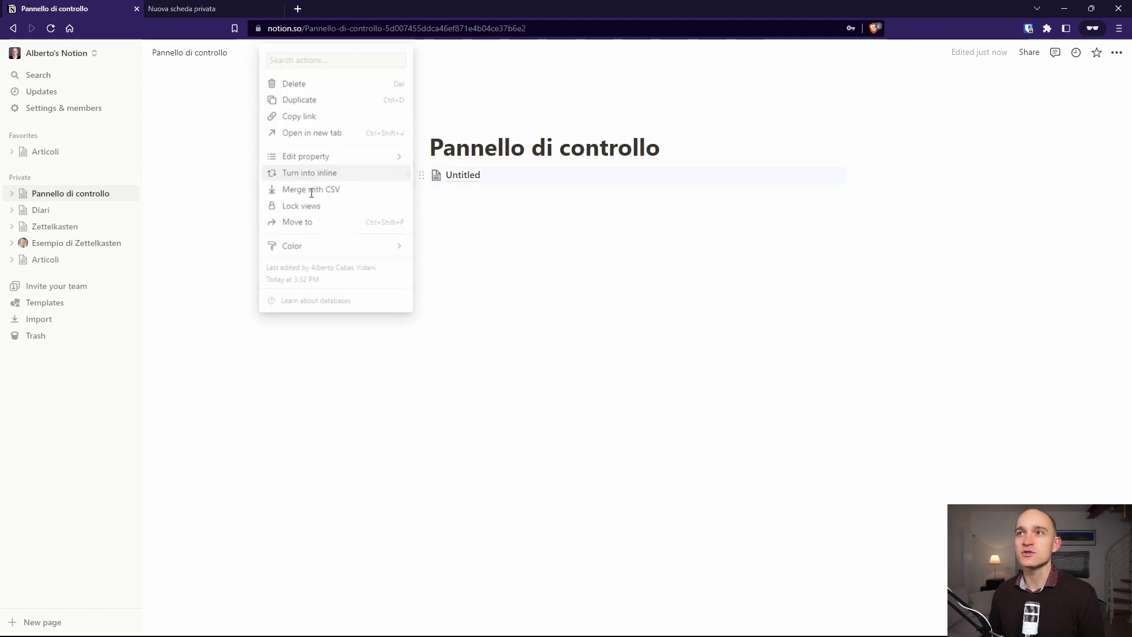
Step: Name the new sub-page 'Clienti', return to Pannello di controllo and start a new line below
click(478, 180)
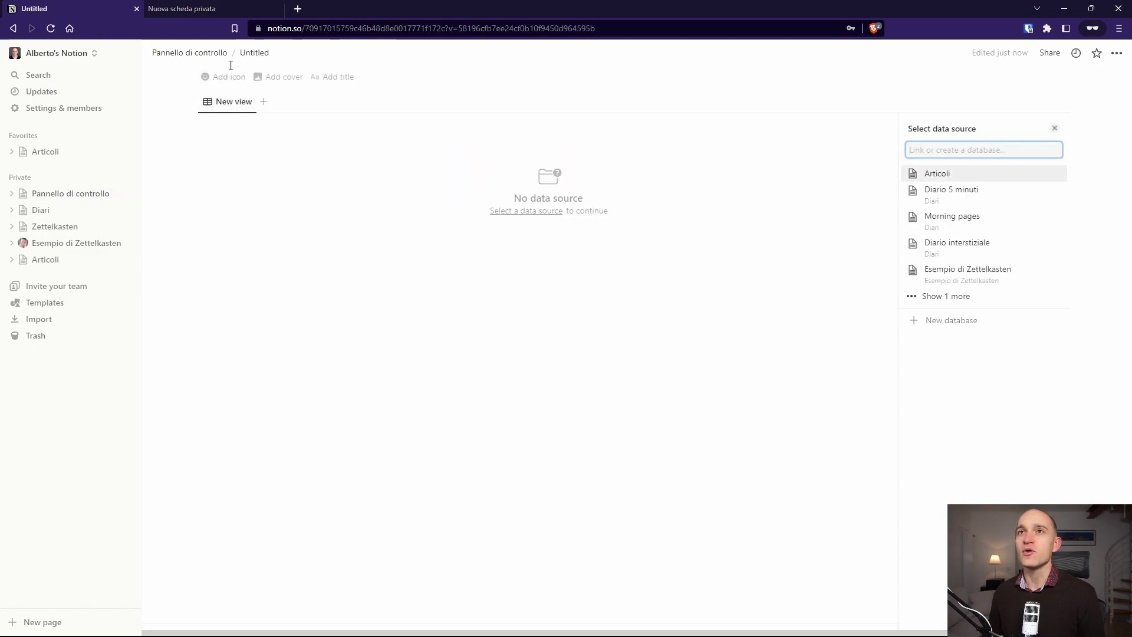
click(255, 53)
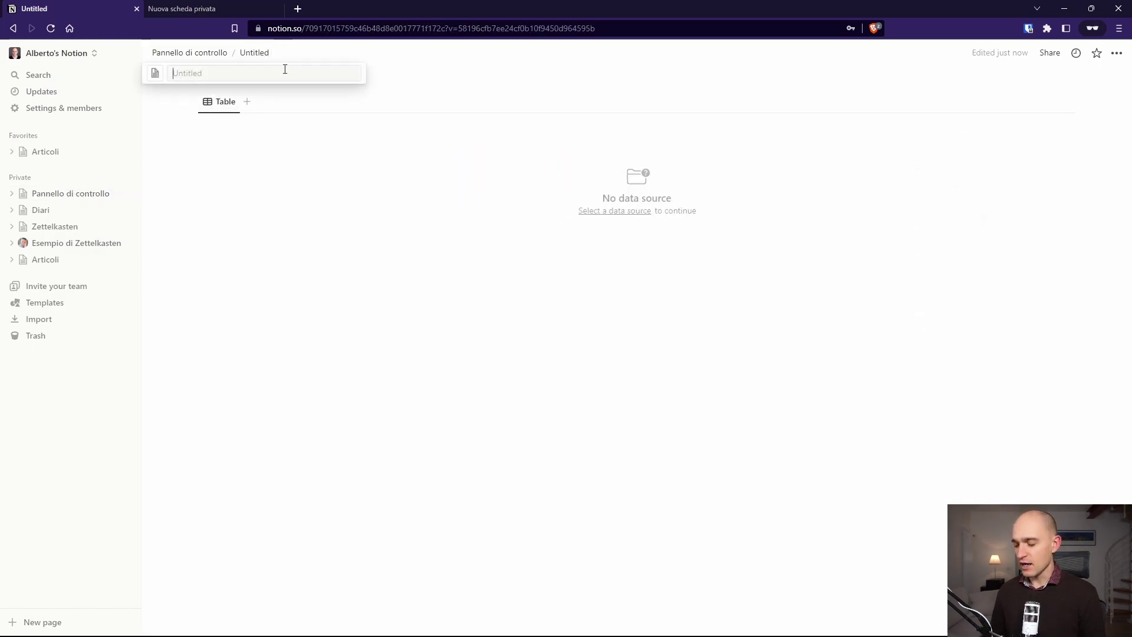
text(Clienti)
key(Return)
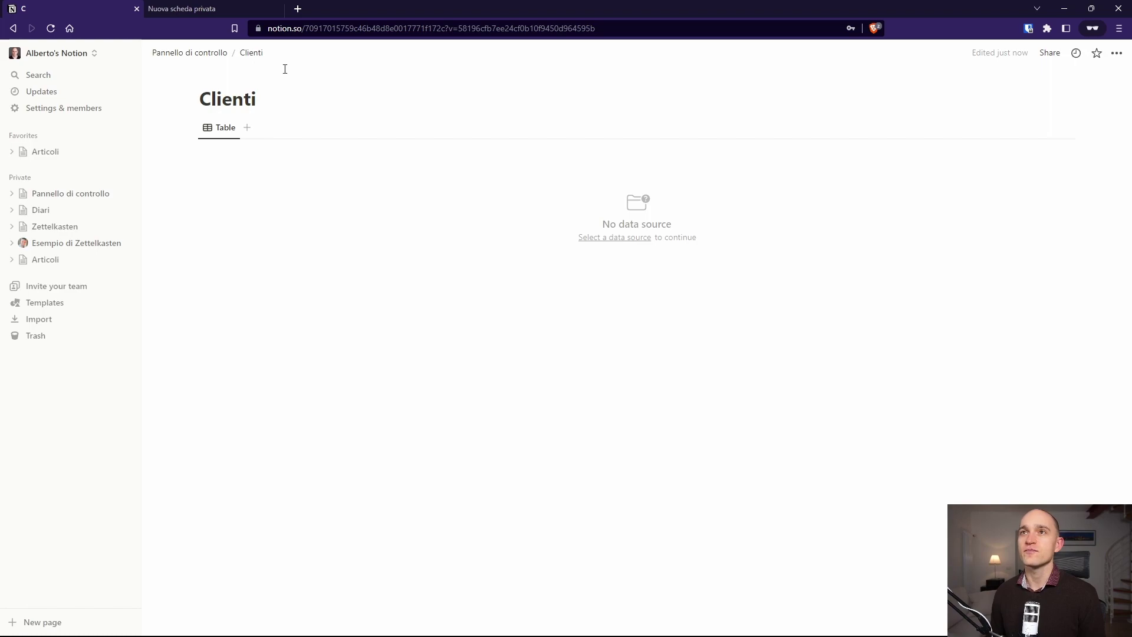
click(13, 28)
click(461, 243)
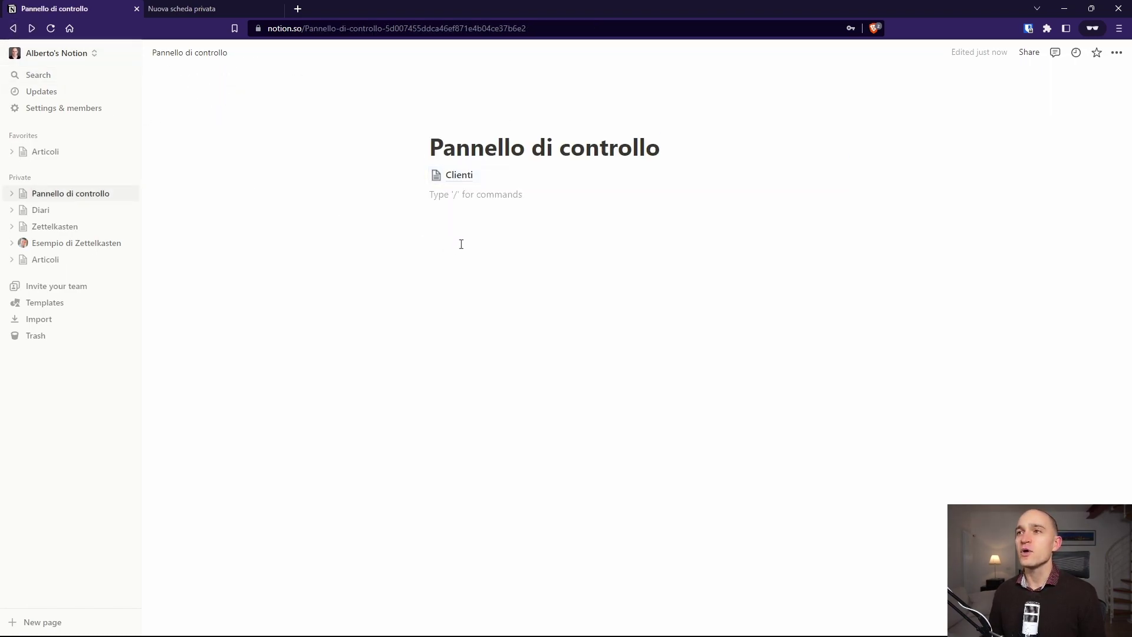
Step: Insert a table view with a new database titled 'Progetti'
text(/tabl)
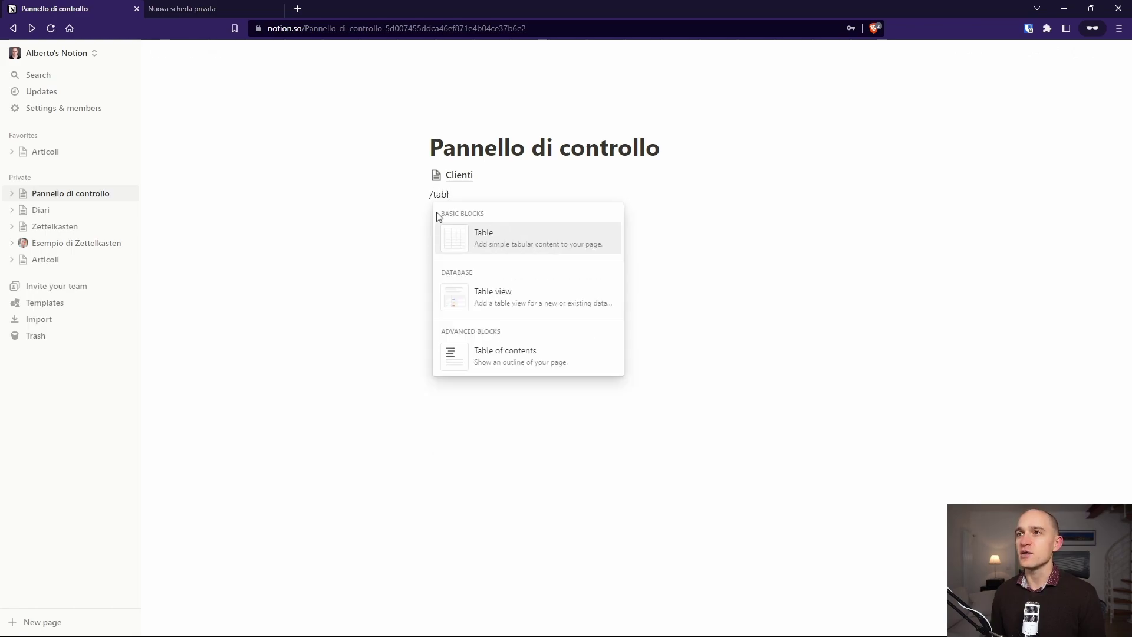
key(Down)
key(Return)
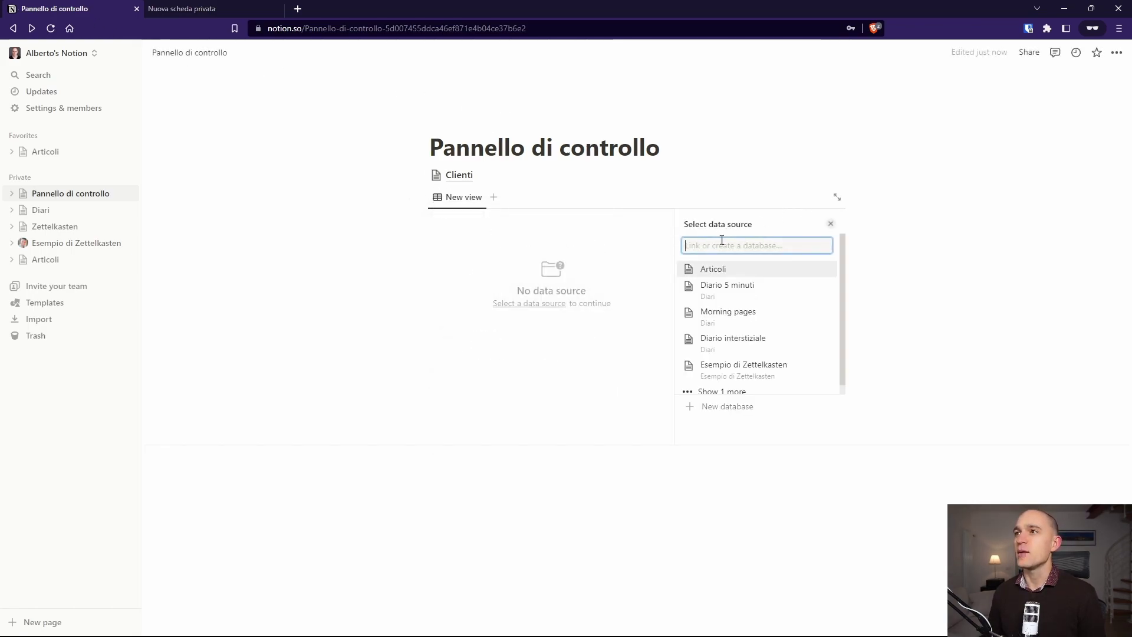
click(734, 406)
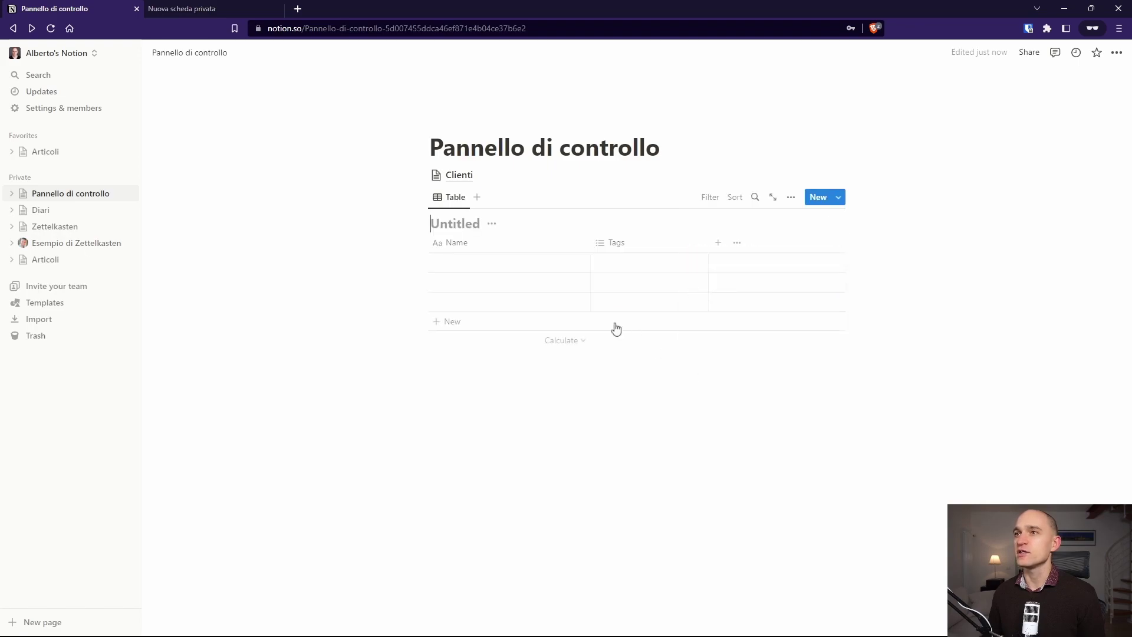
click(454, 222)
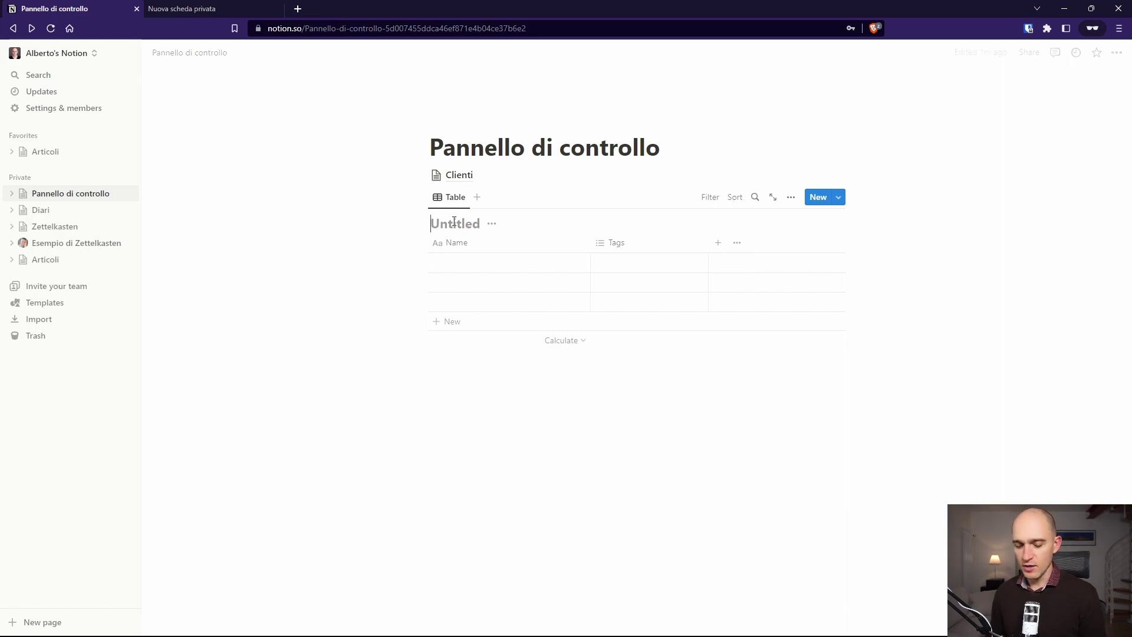
text(Progetti)
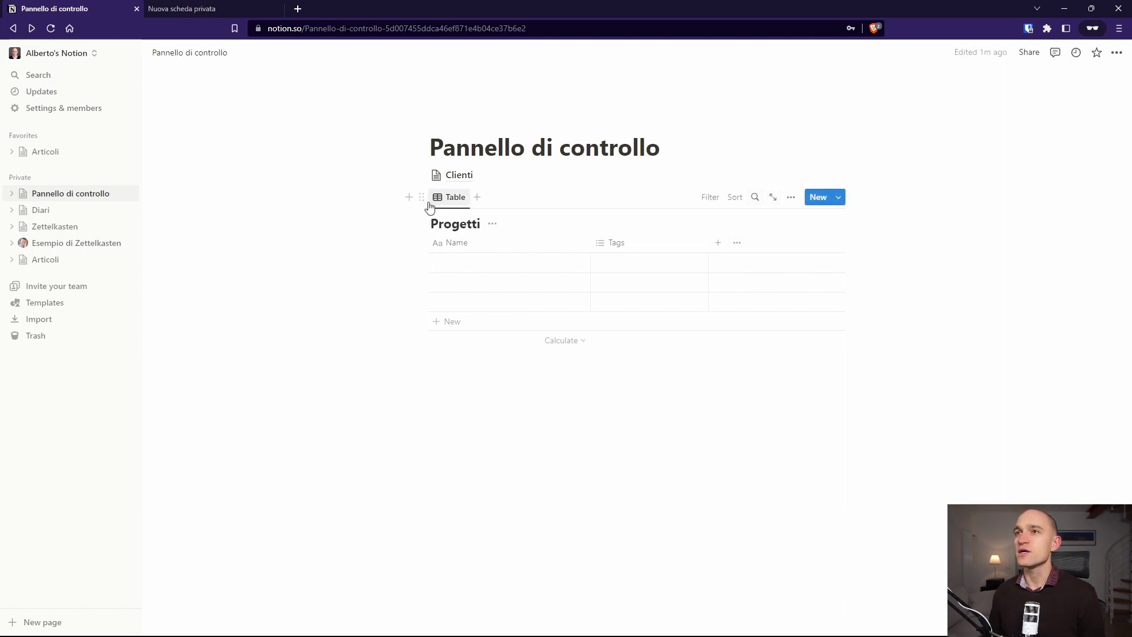
Step: Turn the Progetti table into its own page below Clienti
click(422, 197)
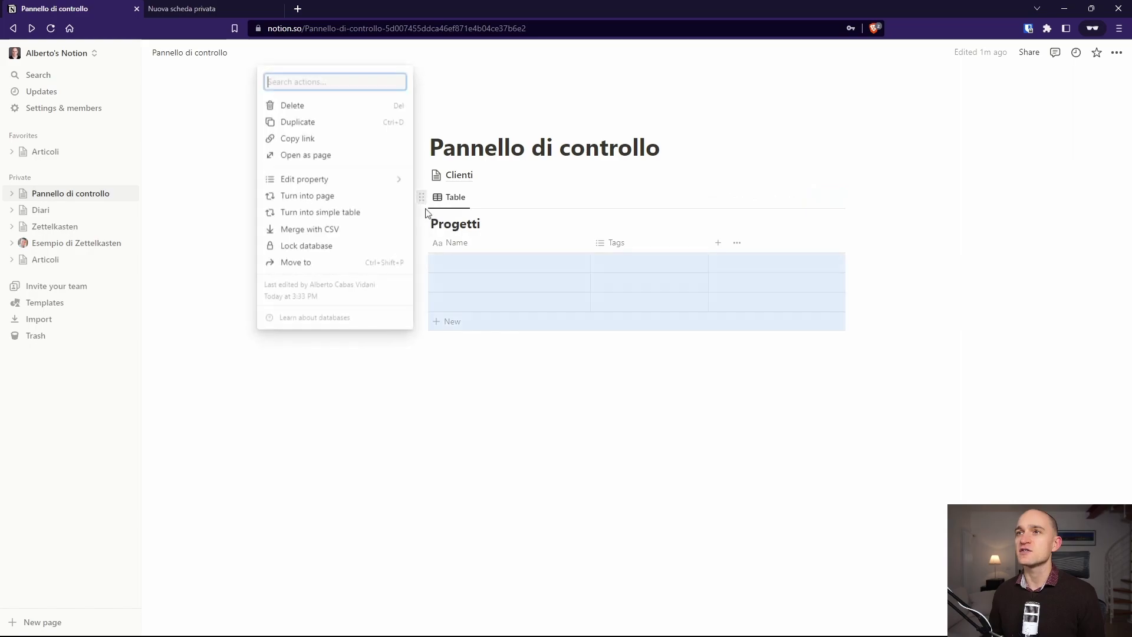
click(336, 203)
click(457, 223)
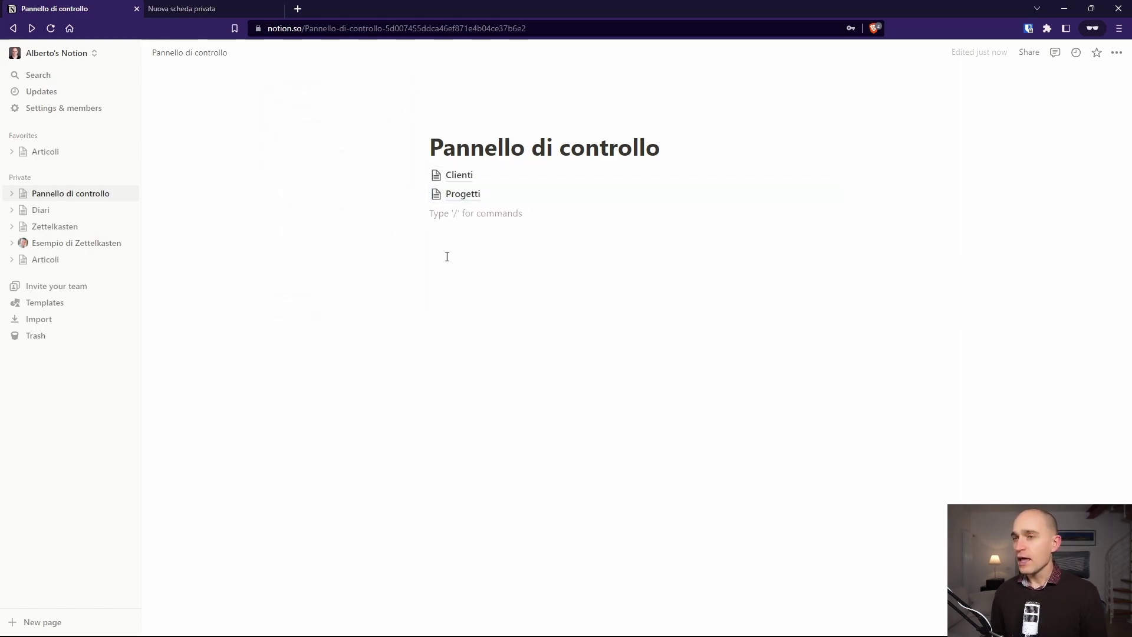
text(/)
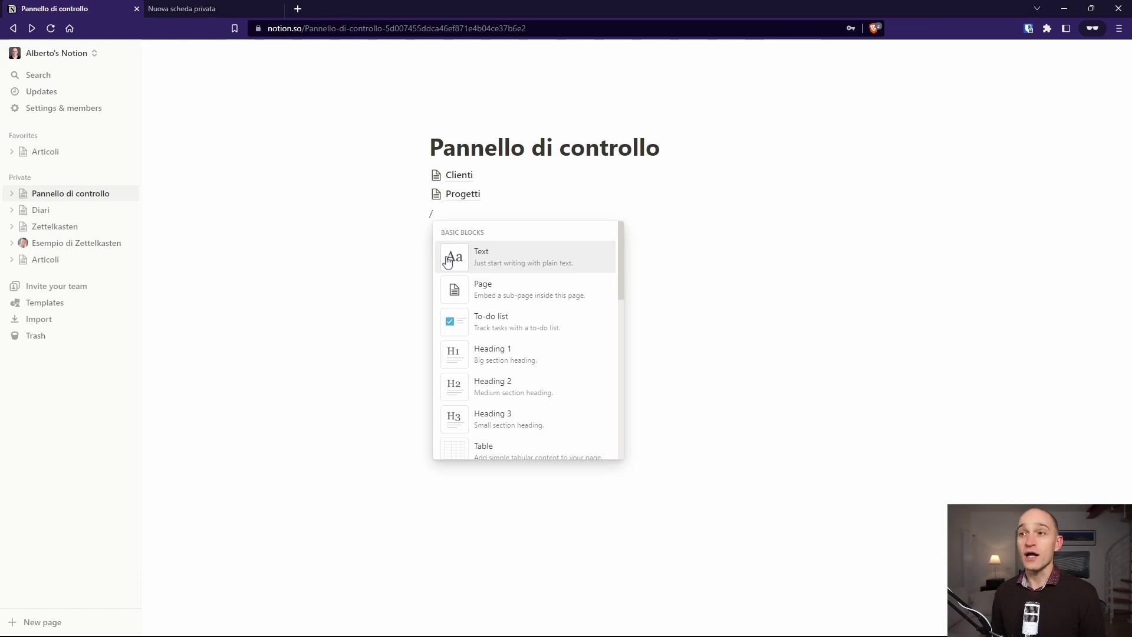
text(table)
Step: Create a new 'Task' table database, turn it into a page, and add a line below it
key(Down)
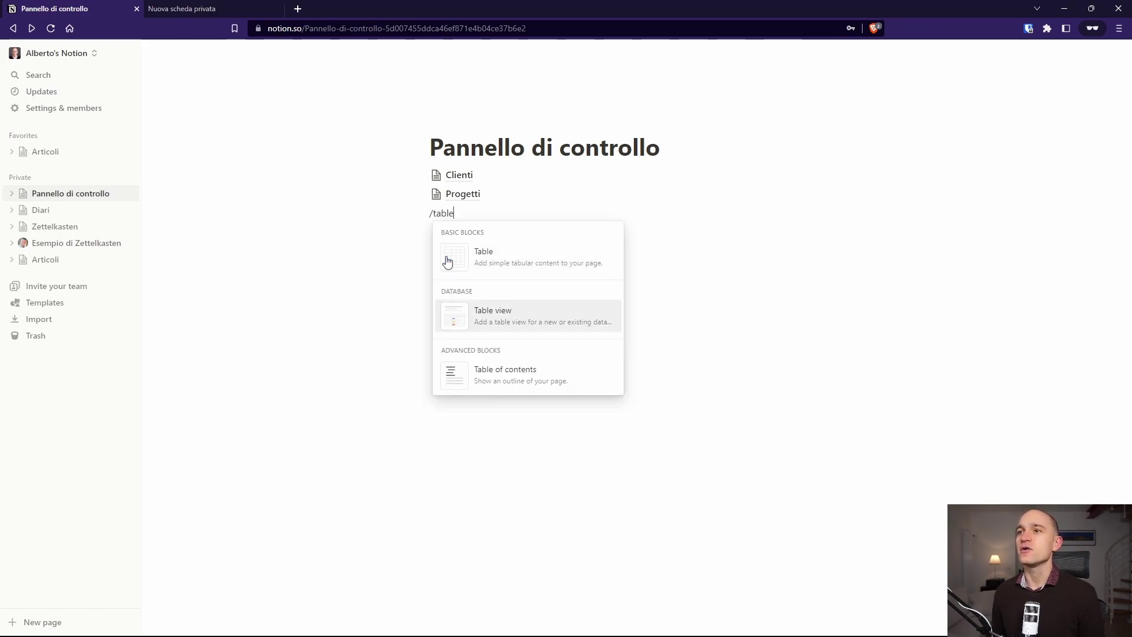
key(Return)
text(Task)
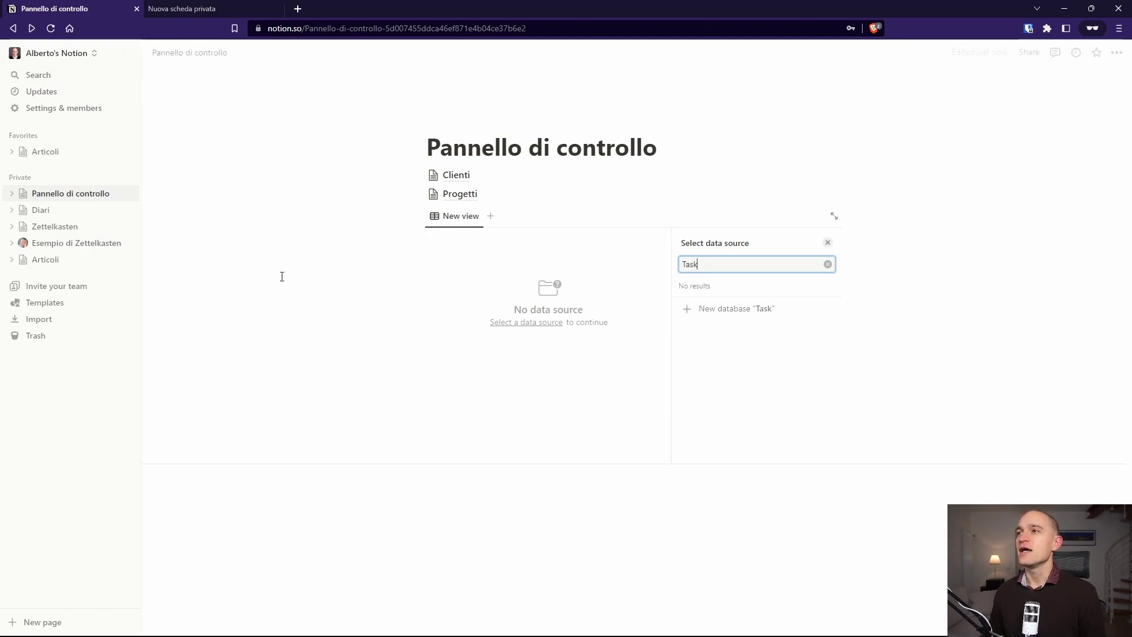
click(733, 308)
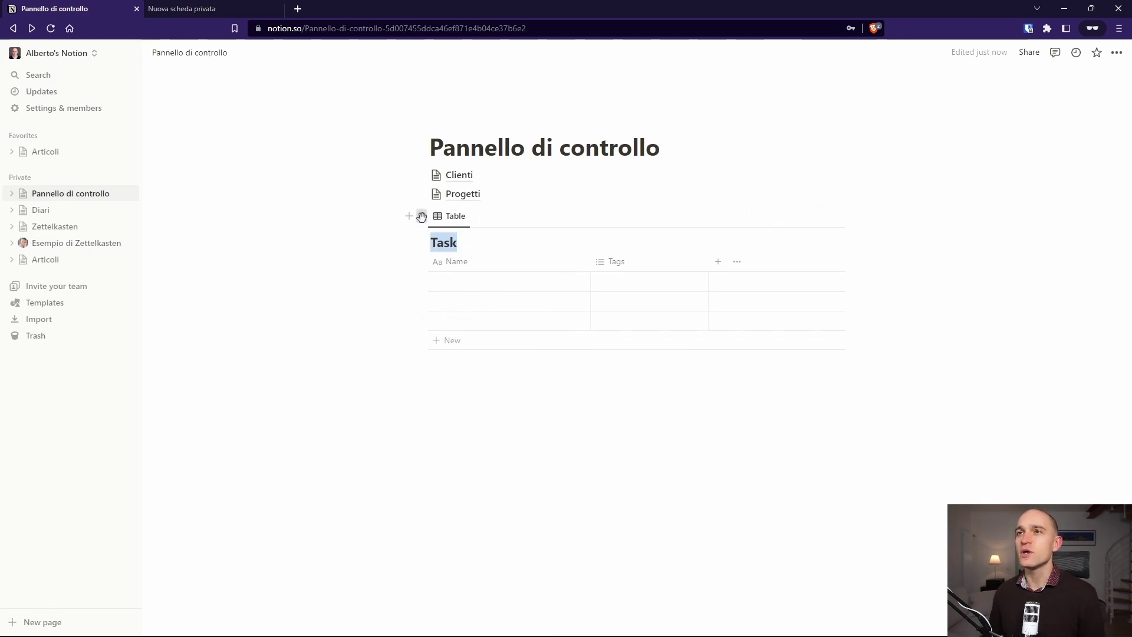
click(422, 217)
click(344, 216)
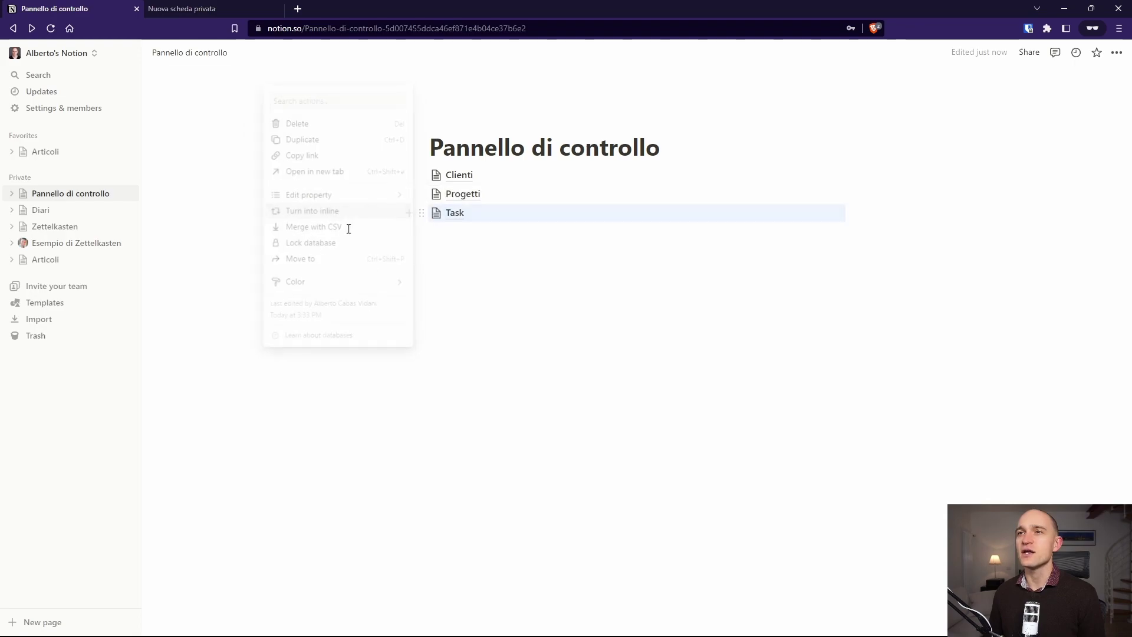
click(485, 284)
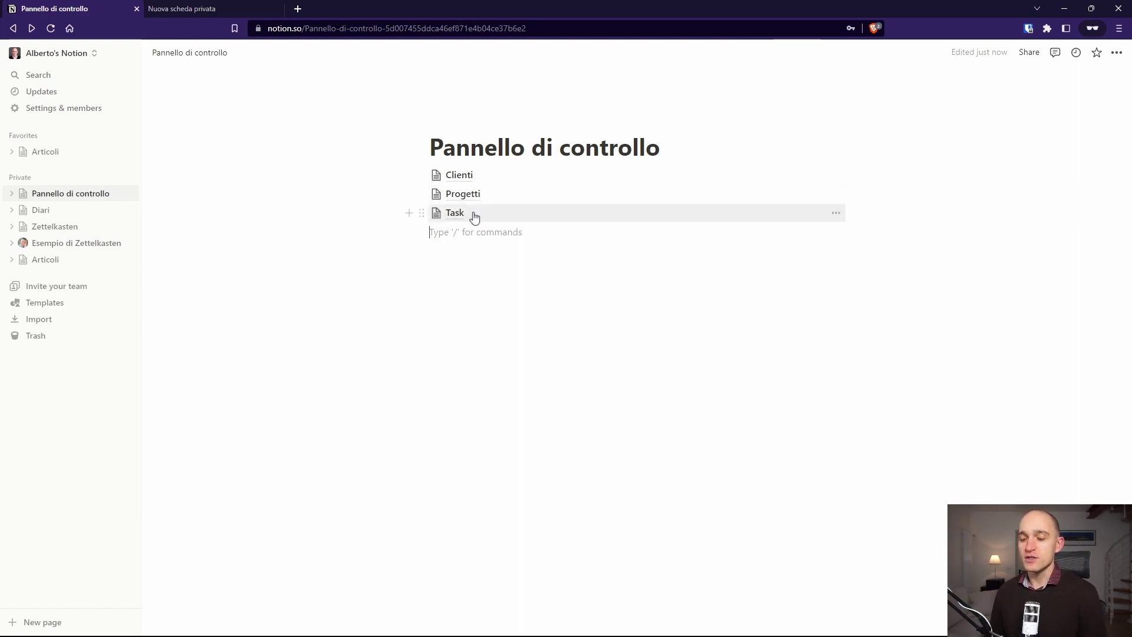
Step: Open the Clienti page and give it a new table database
click(458, 177)
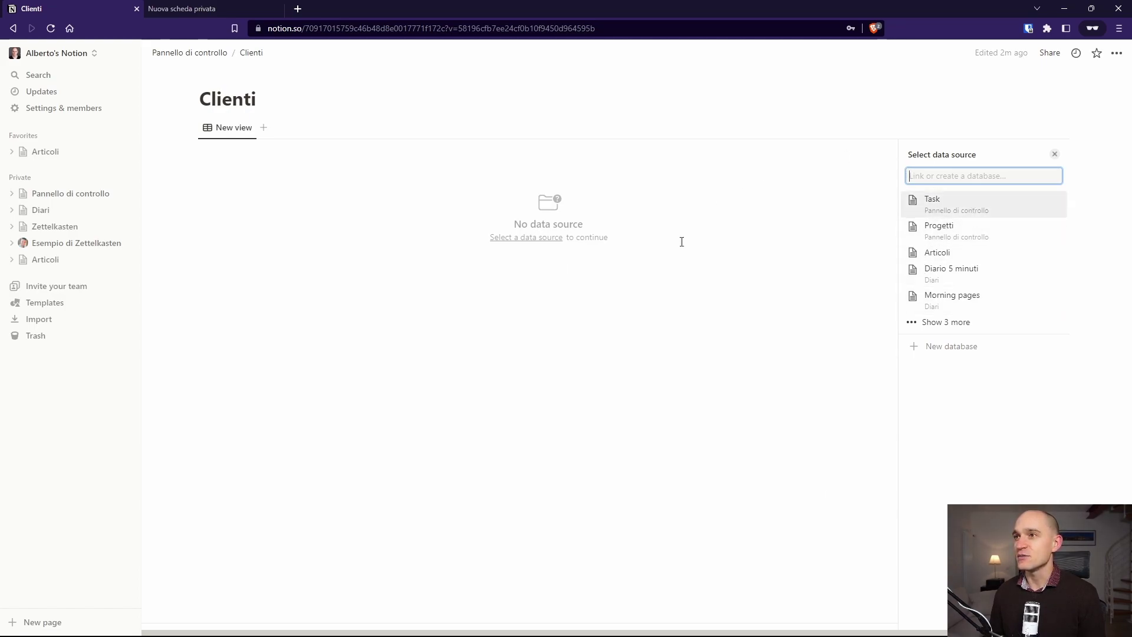
click(942, 352)
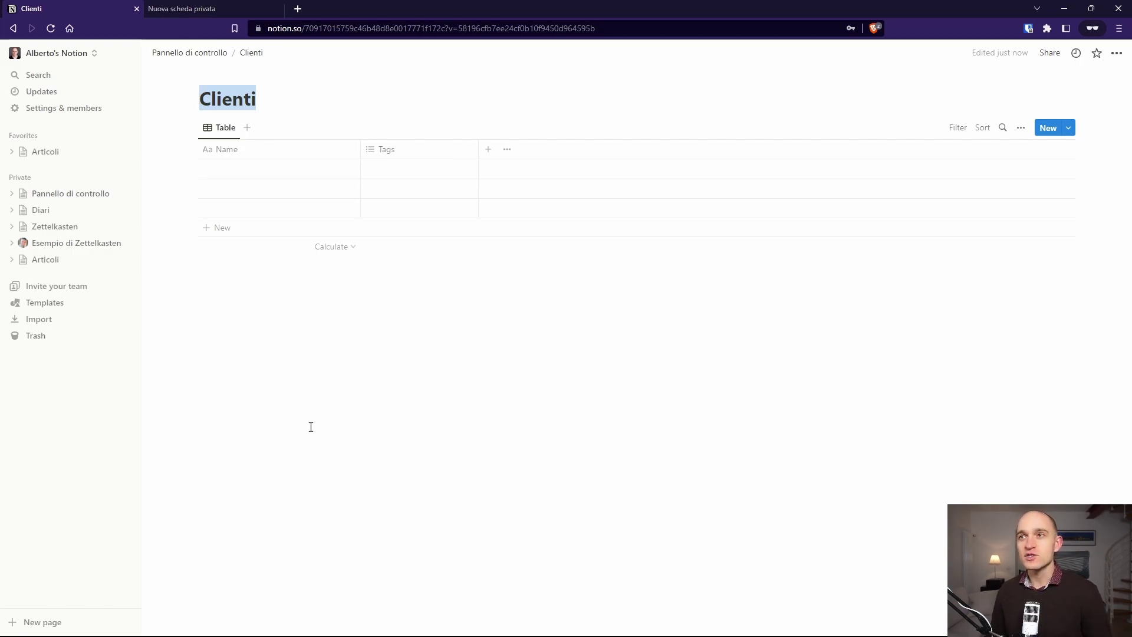
Step: Rename the Name column to 'Nome'
click(235, 151)
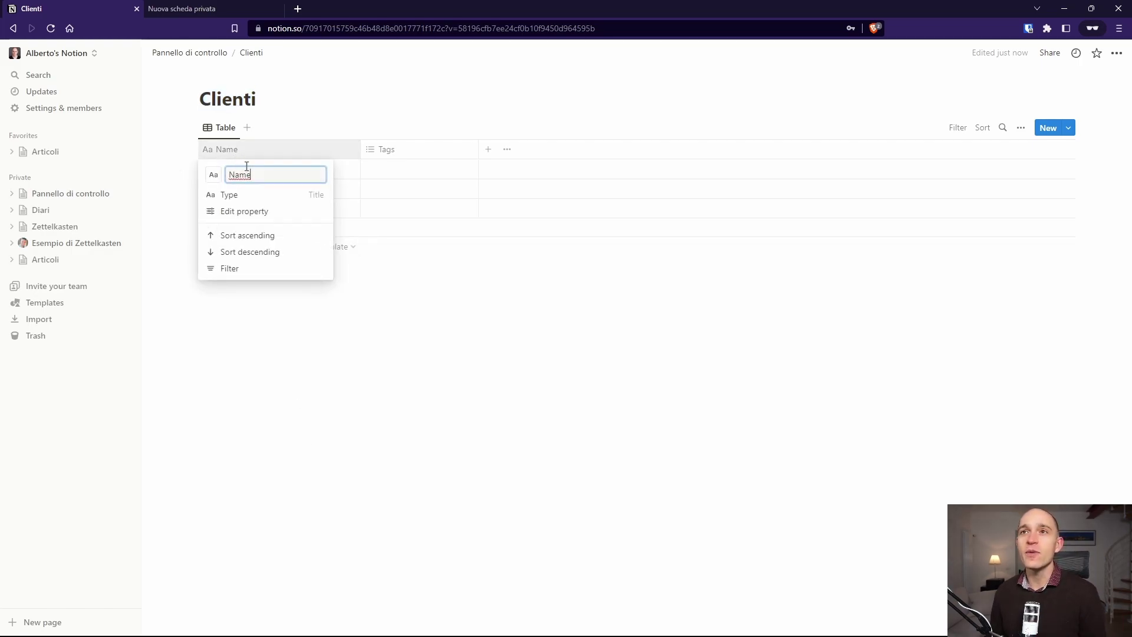
key(ctrl+a)
text(No)
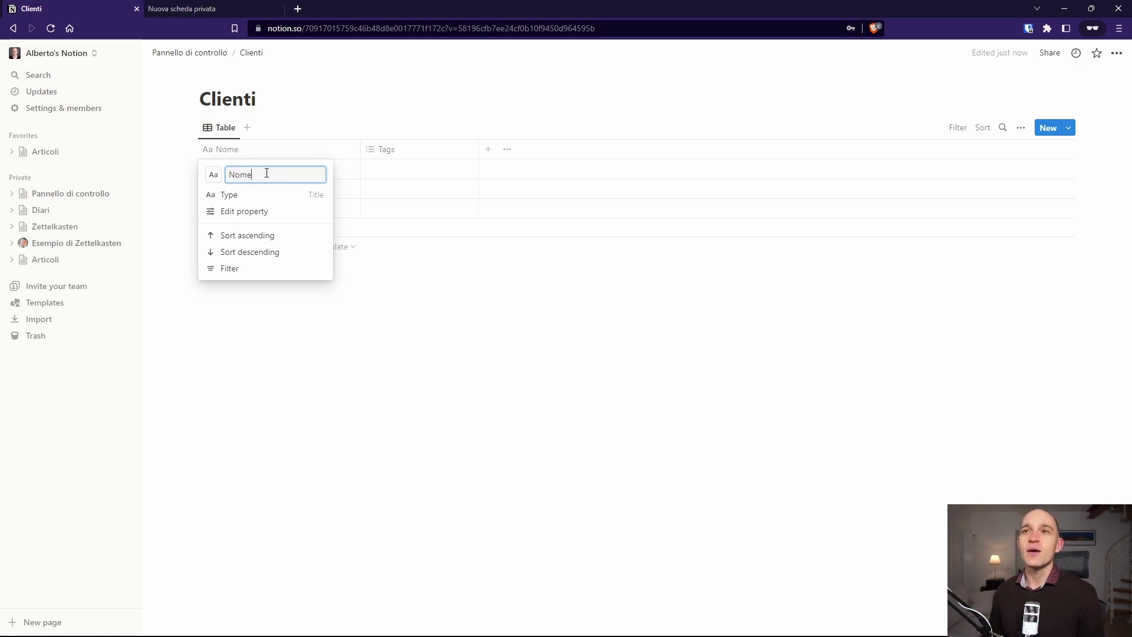
click(409, 331)
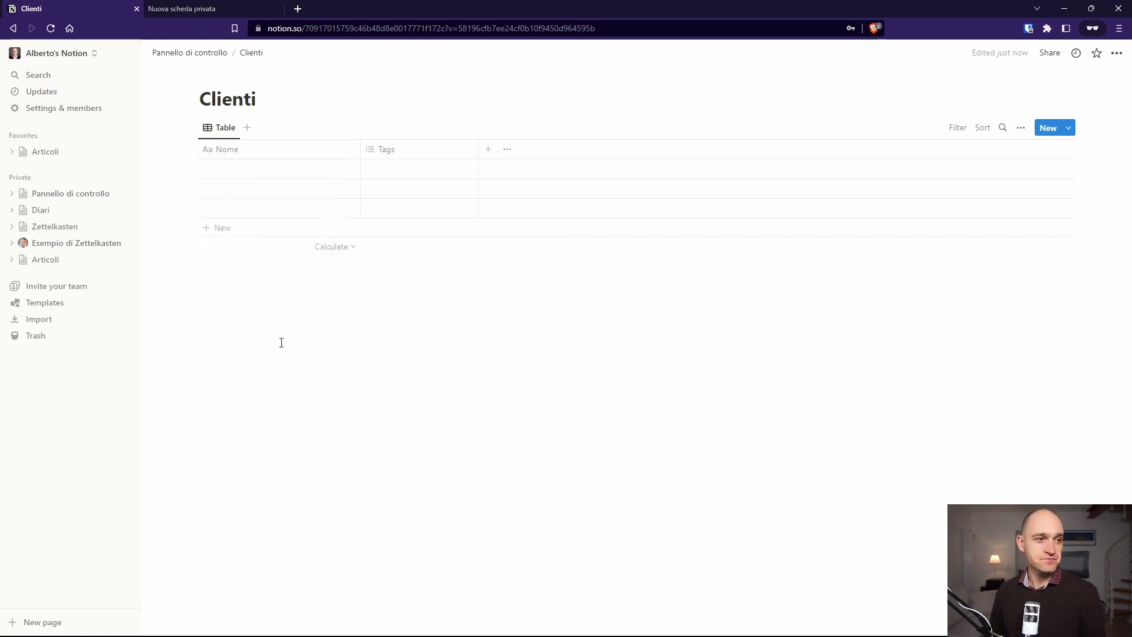
Step: Change the Tags column to the Email type and rename it 'Email'
click(430, 149)
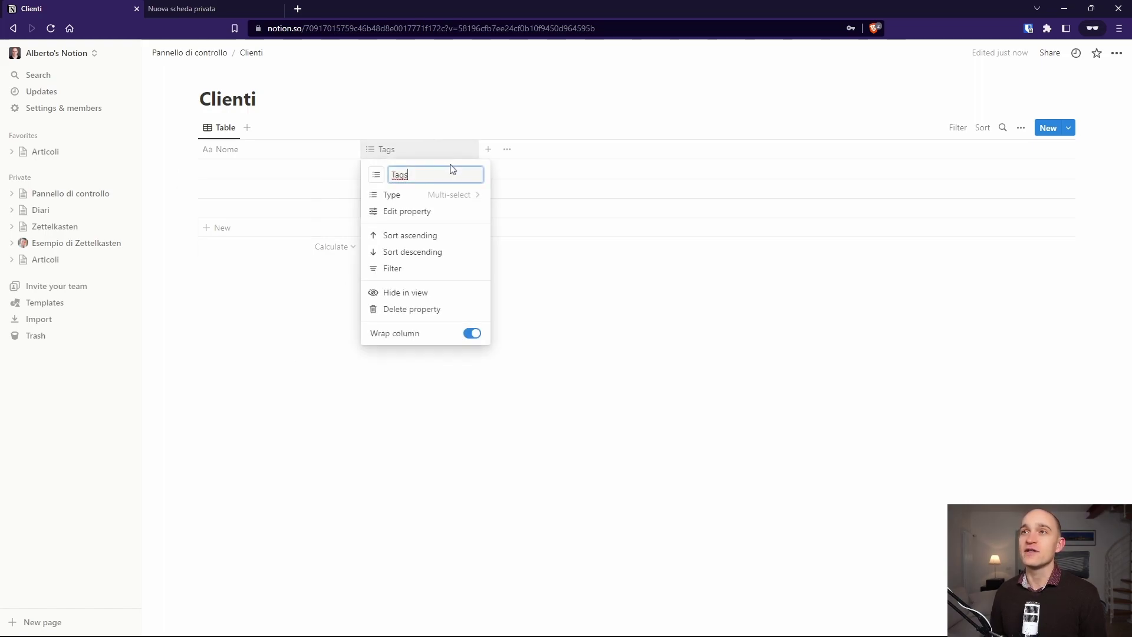
click(448, 195)
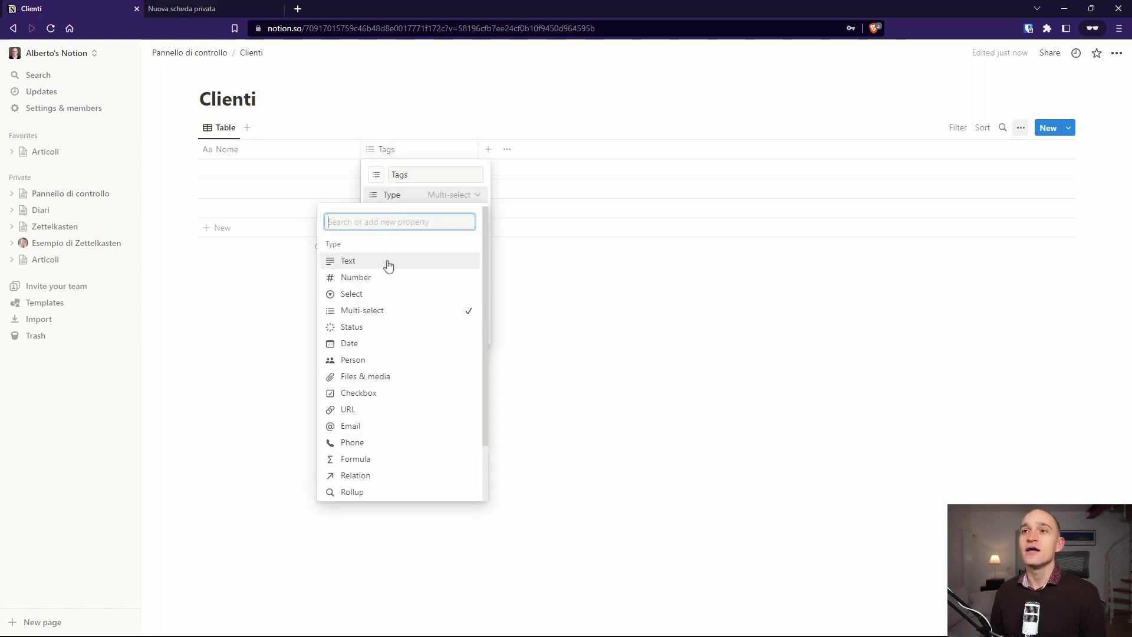
key(Escape)
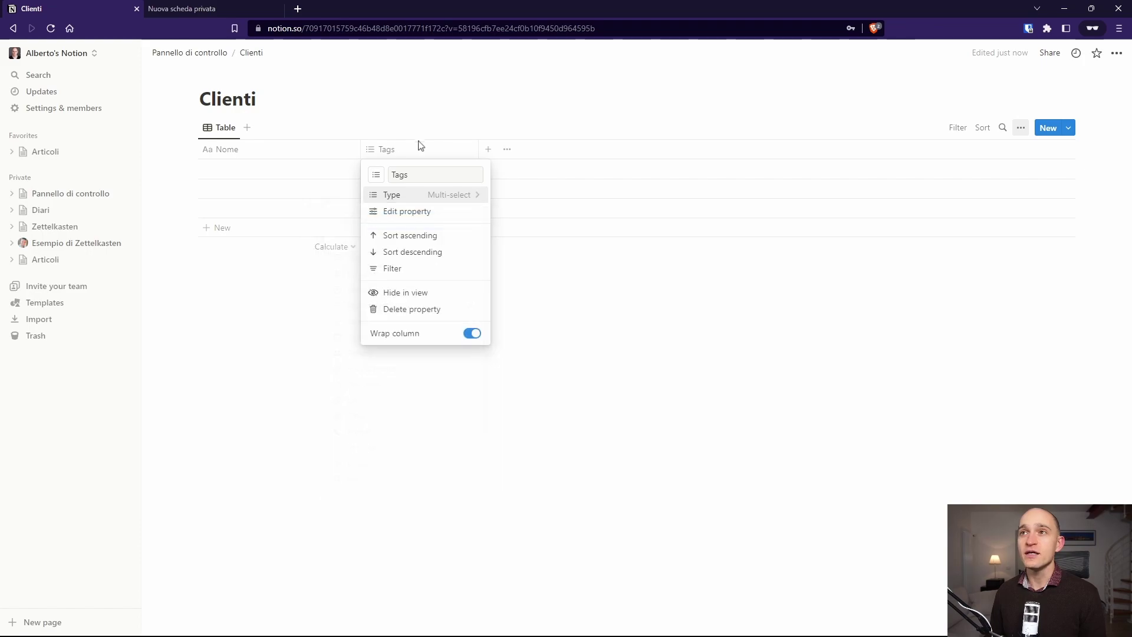
key(Escape)
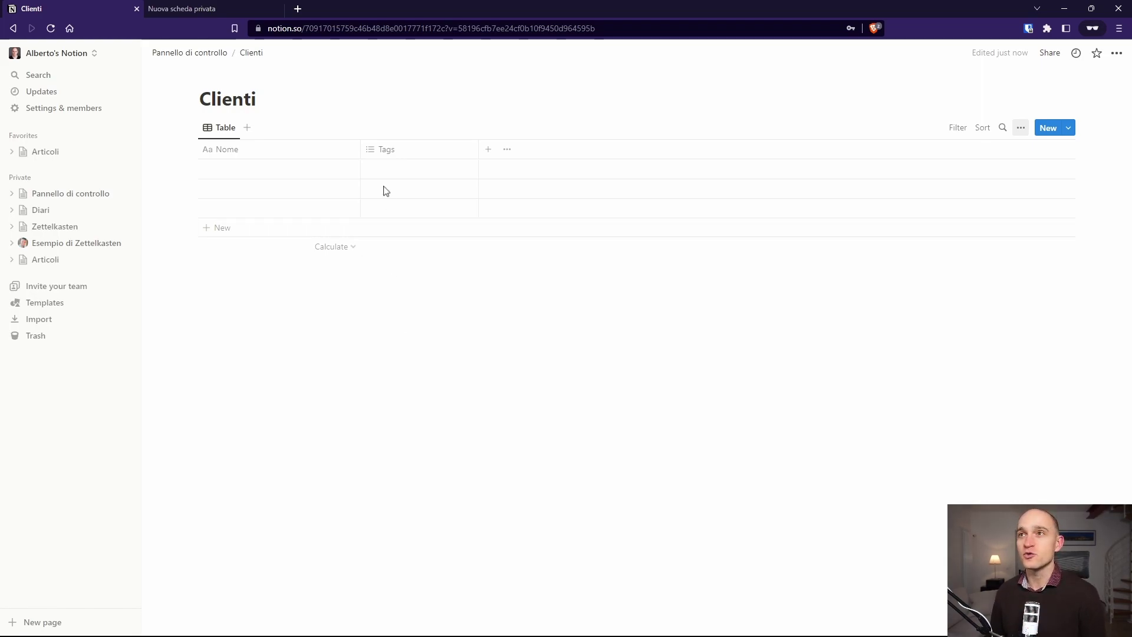
click(380, 148)
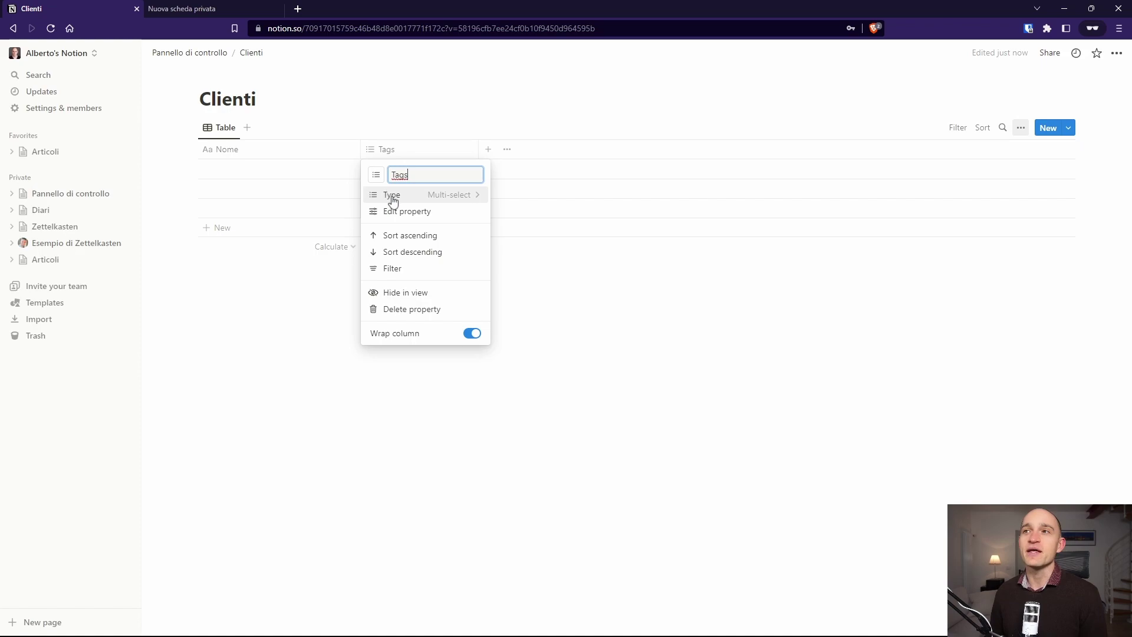
click(424, 197)
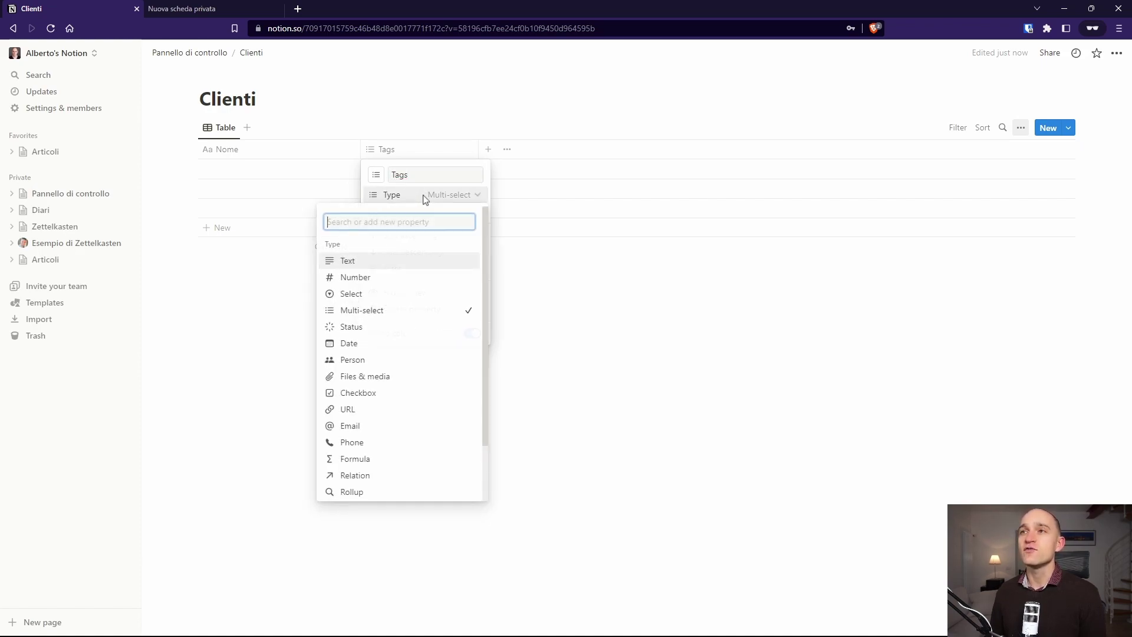
click(354, 429)
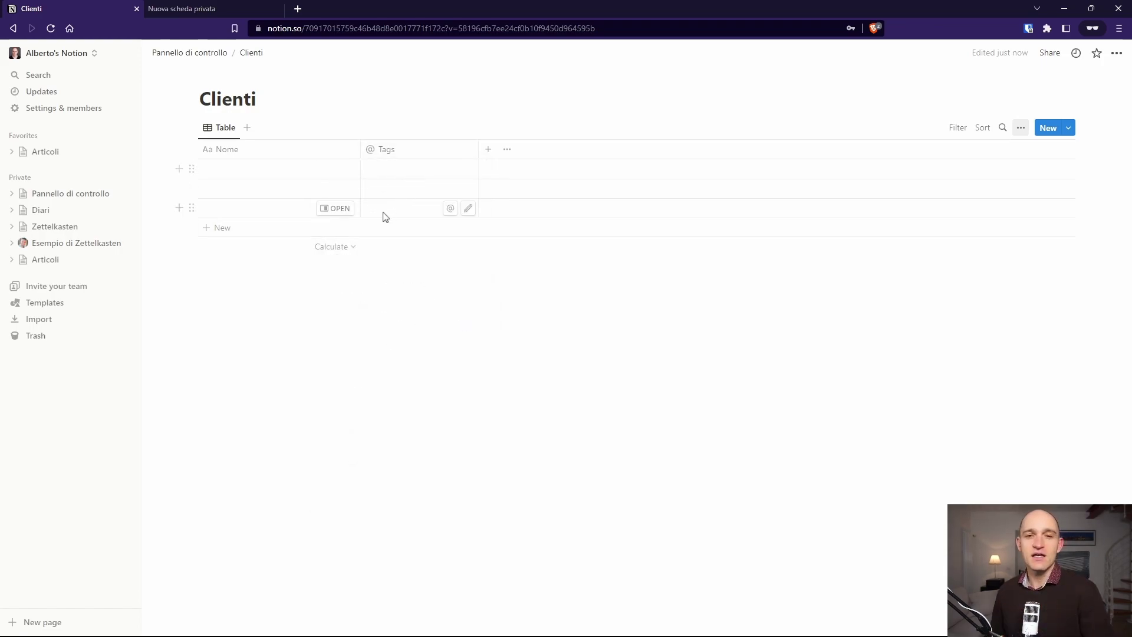
click(410, 153)
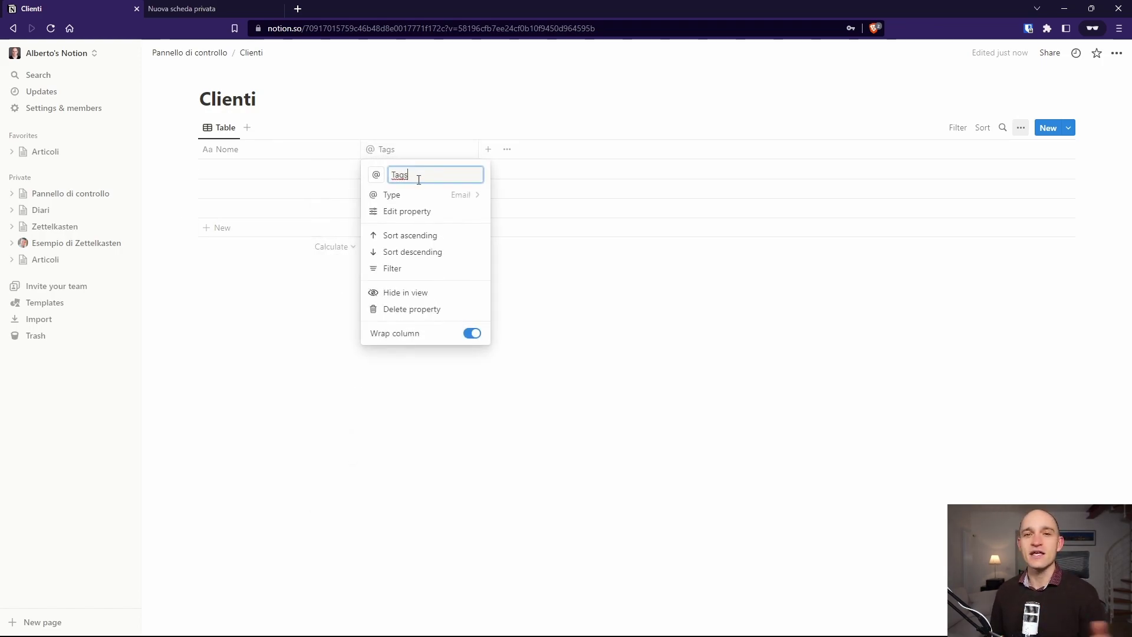
drag(415, 178, 366, 191)
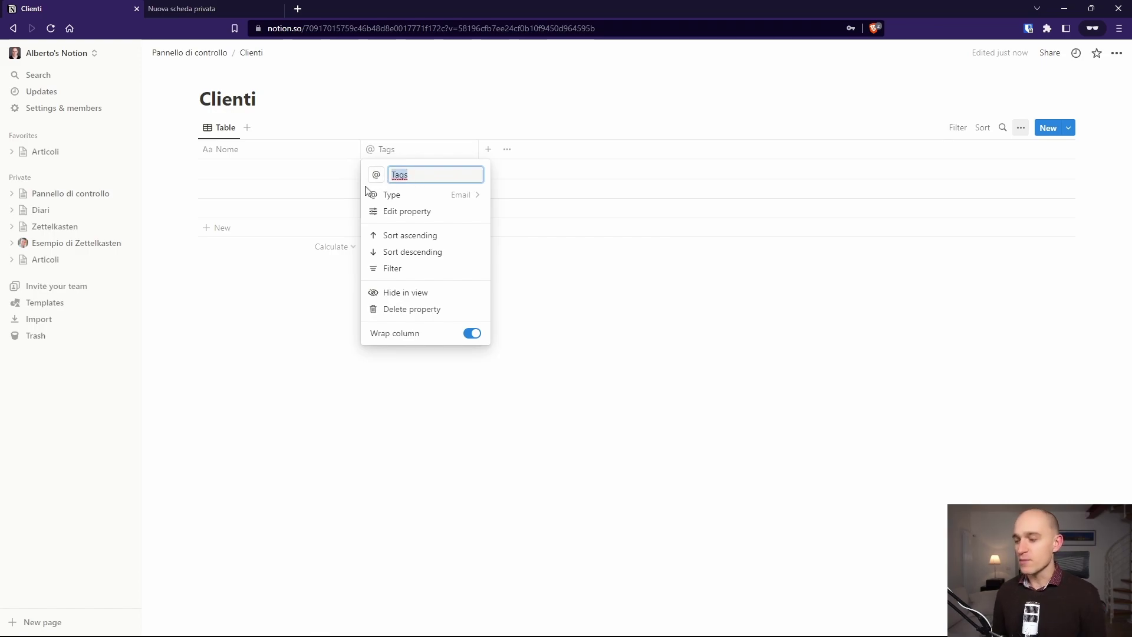
text(Em)
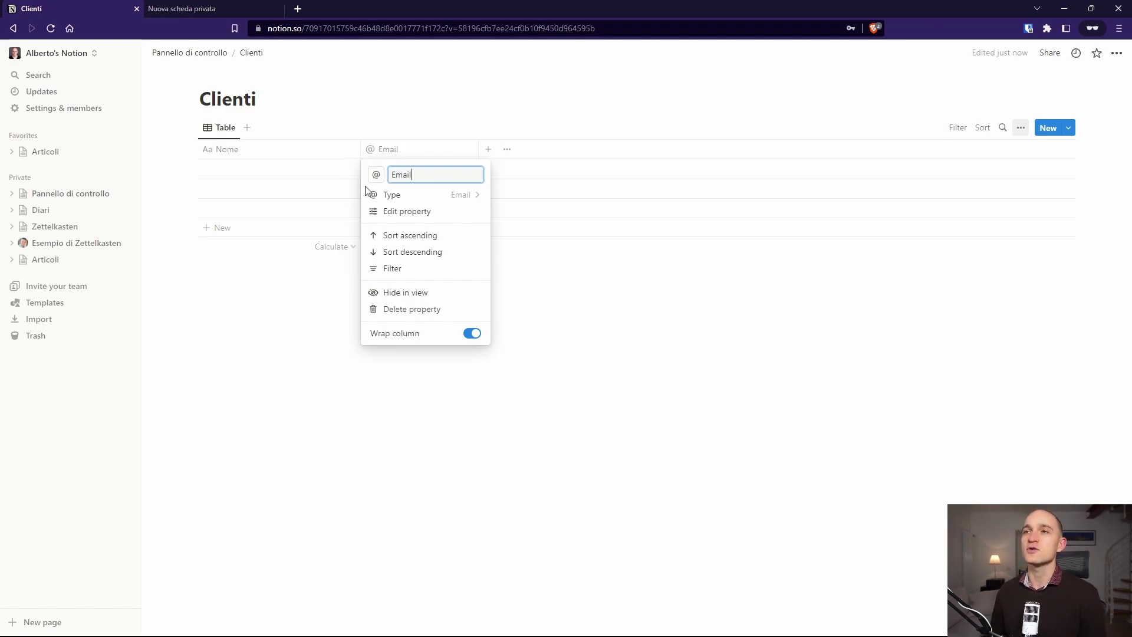
text(ail)
key(Return)
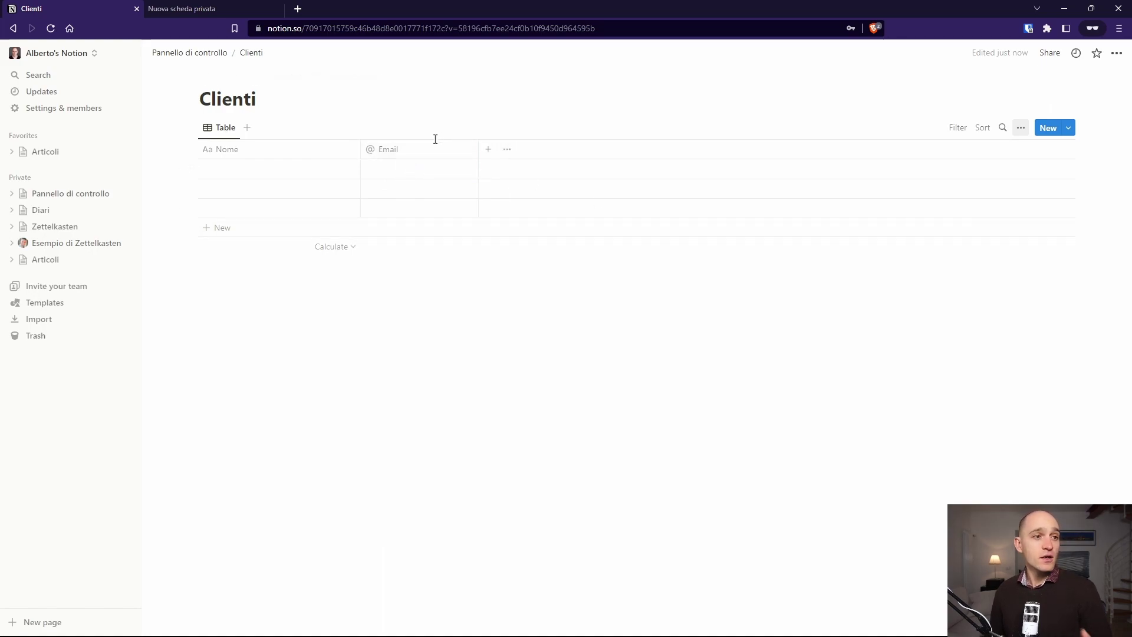
Step: Add a 'Note' text property to the Clienti table
click(489, 150)
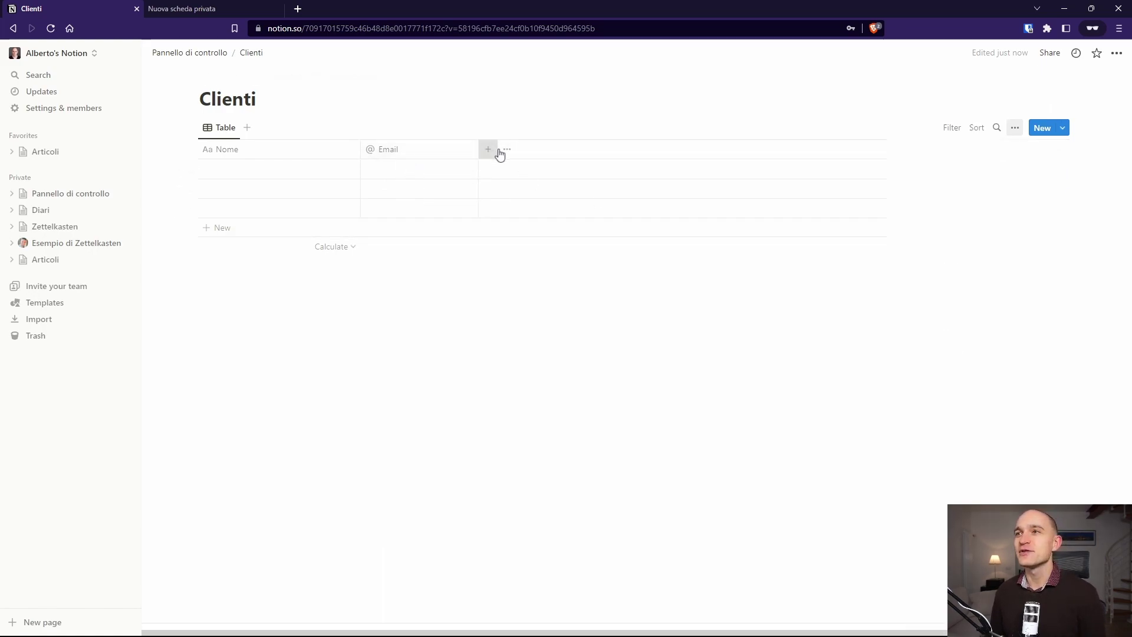
text(Note)
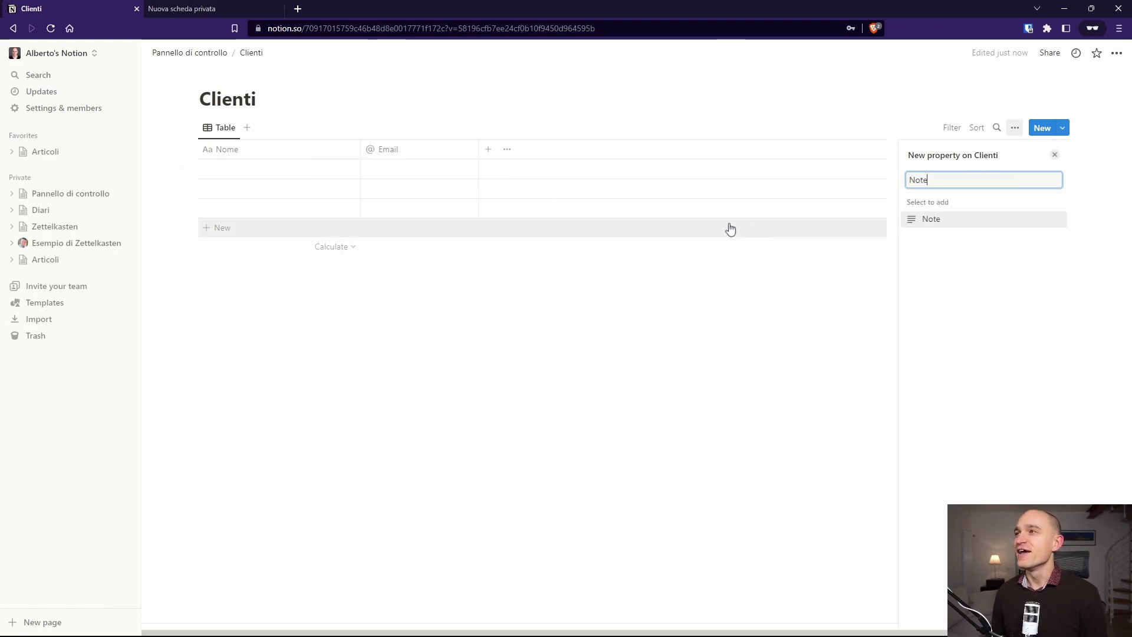
click(945, 222)
click(536, 109)
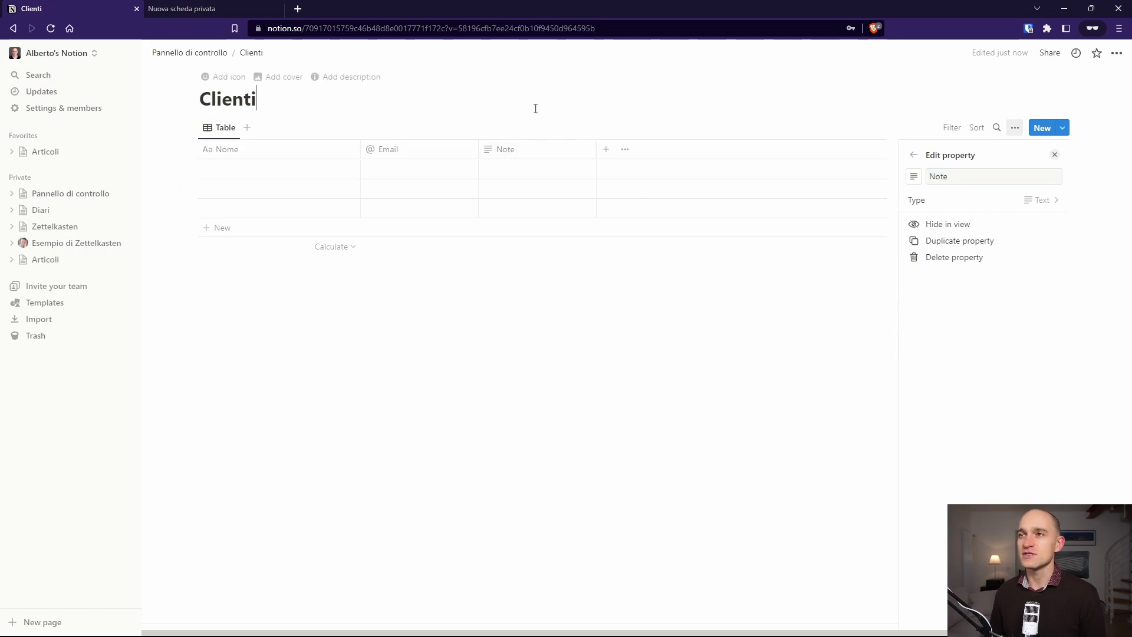
click(531, 149)
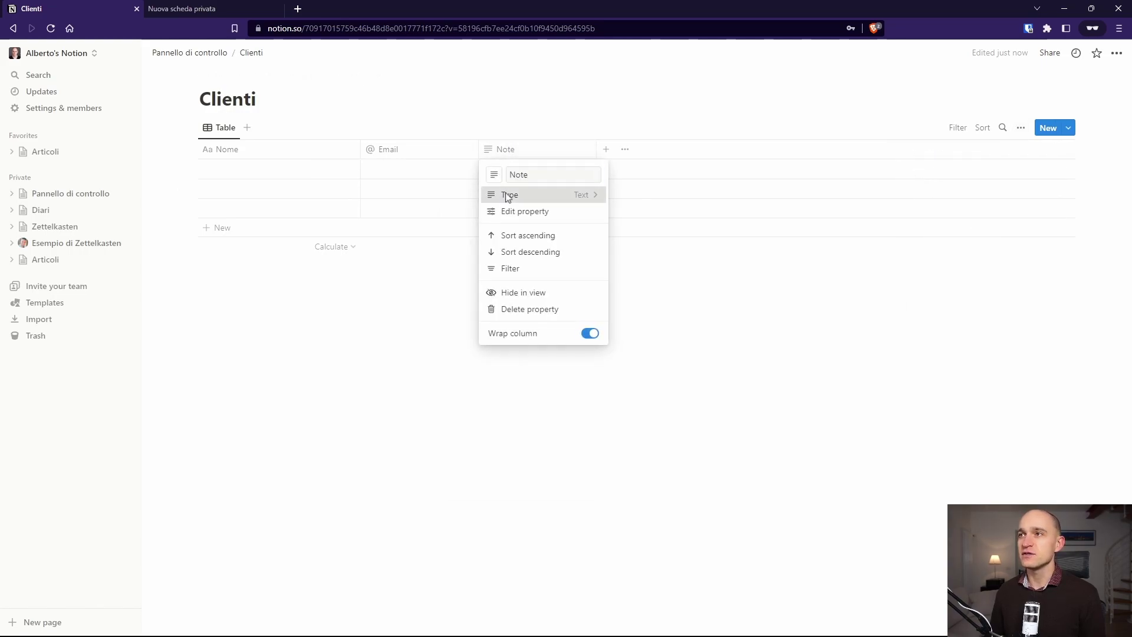
click(509, 196)
click(561, 81)
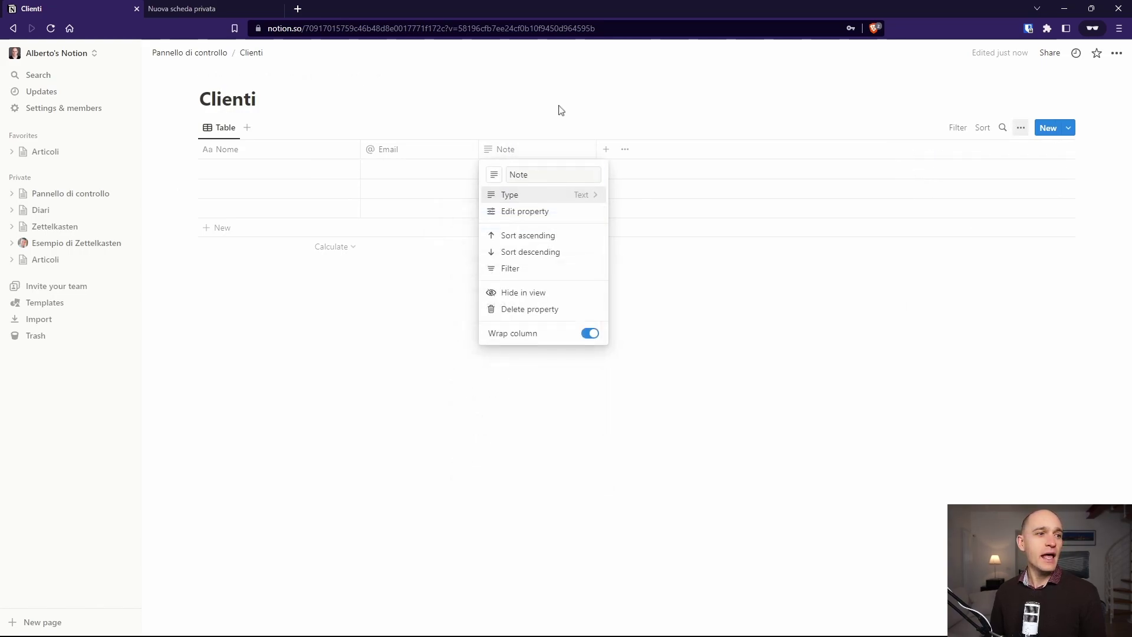
click(568, 125)
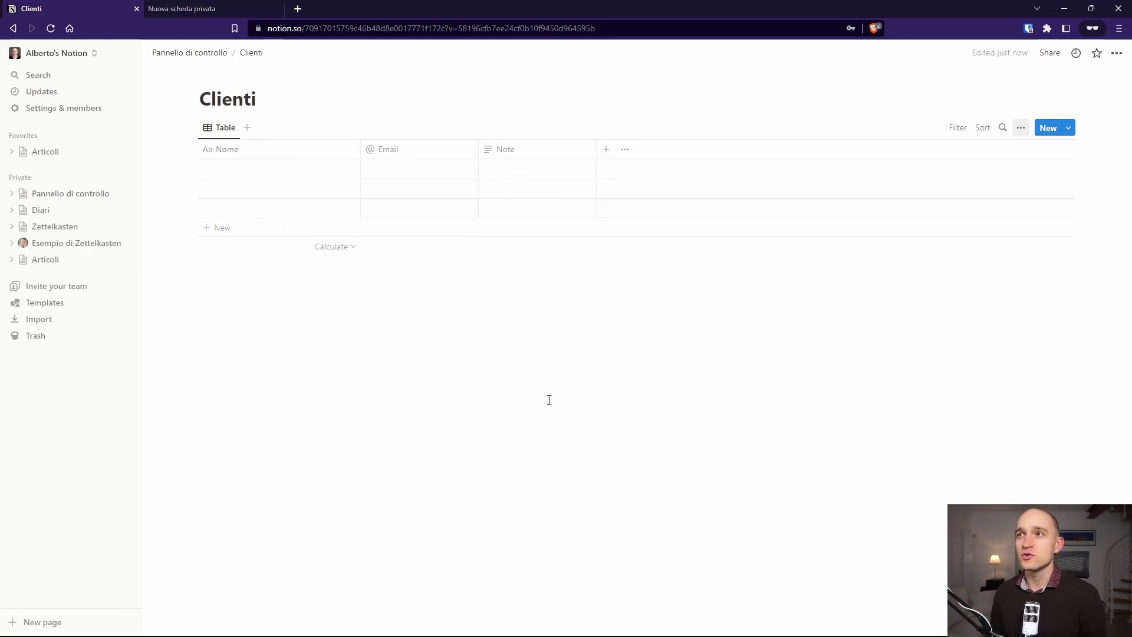
Step: Add a 'Telefono' number property and an 'Indirizzo' text property
click(607, 149)
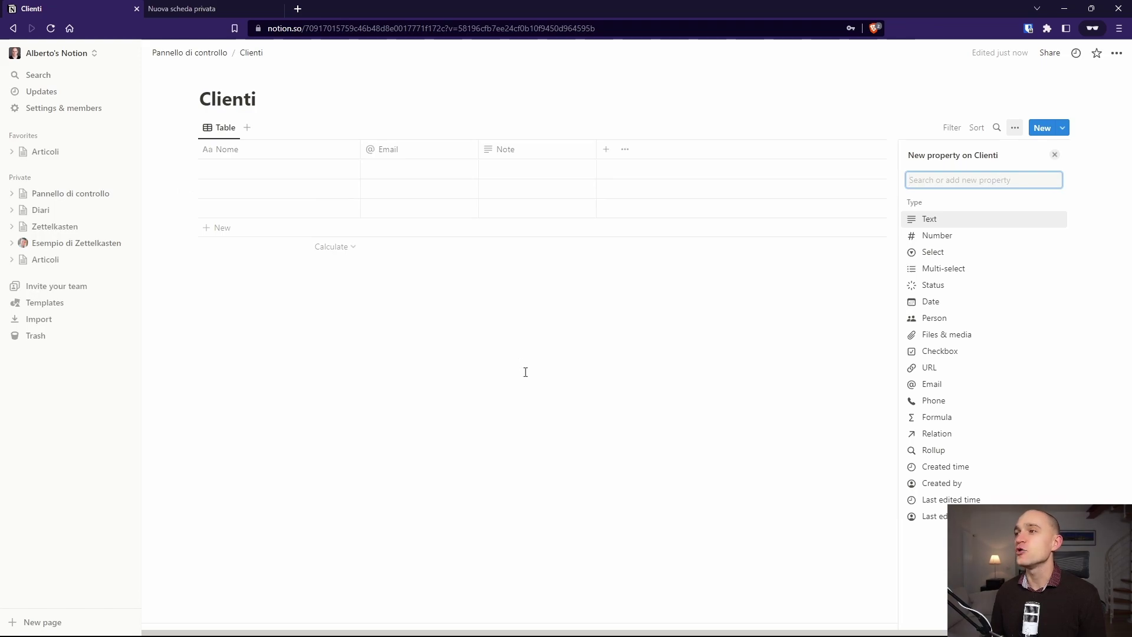
click(946, 235)
text(Telefono)
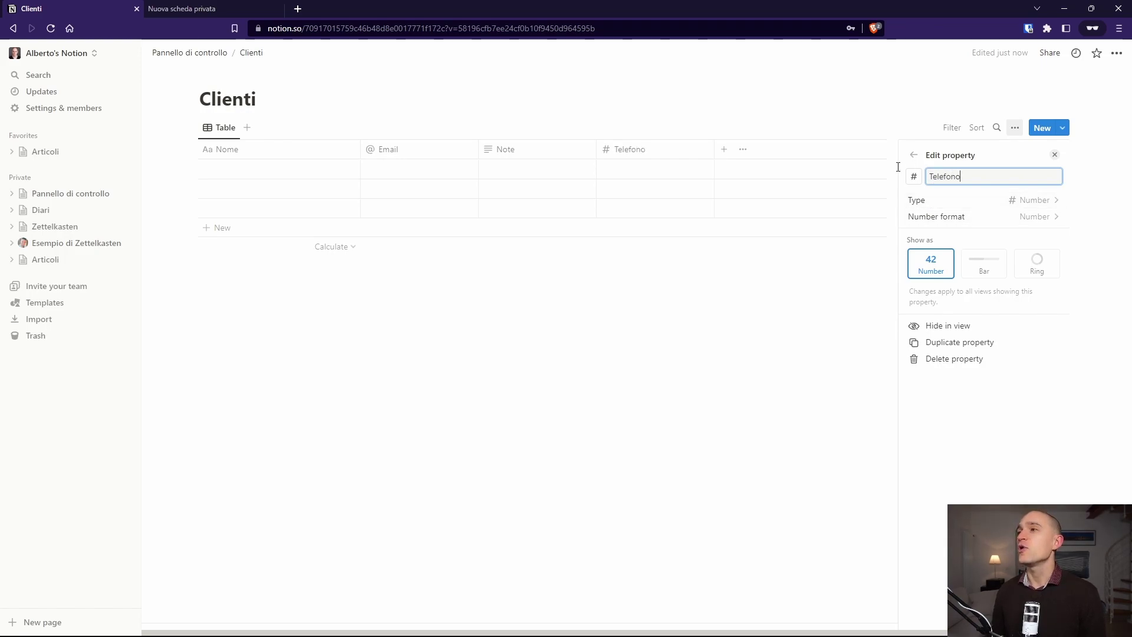
key(Escape)
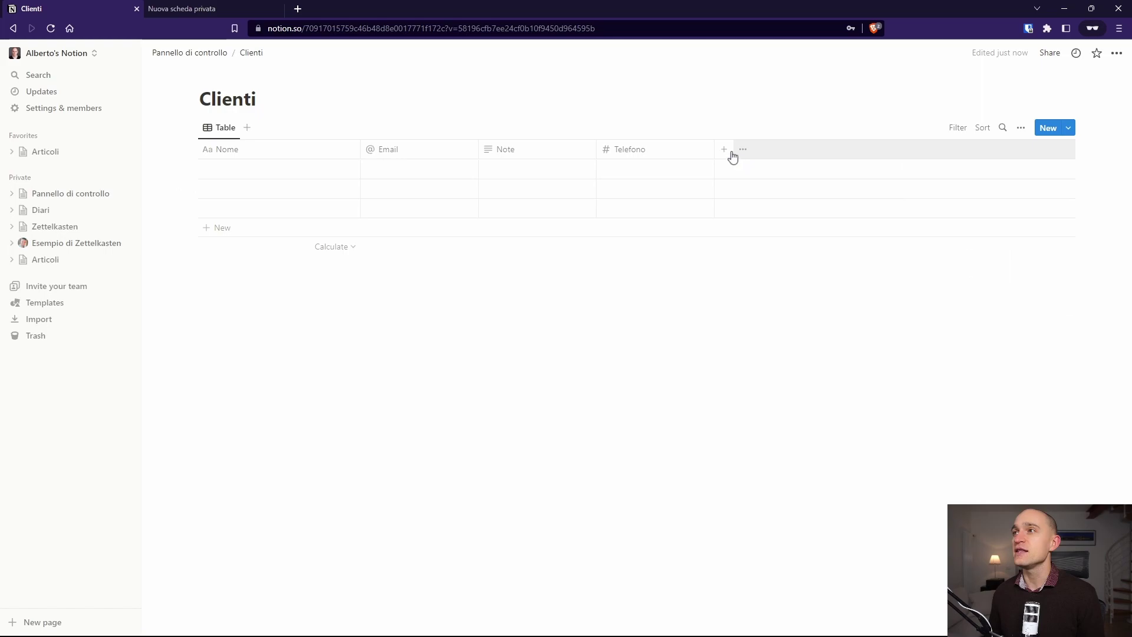
click(726, 151)
click(927, 219)
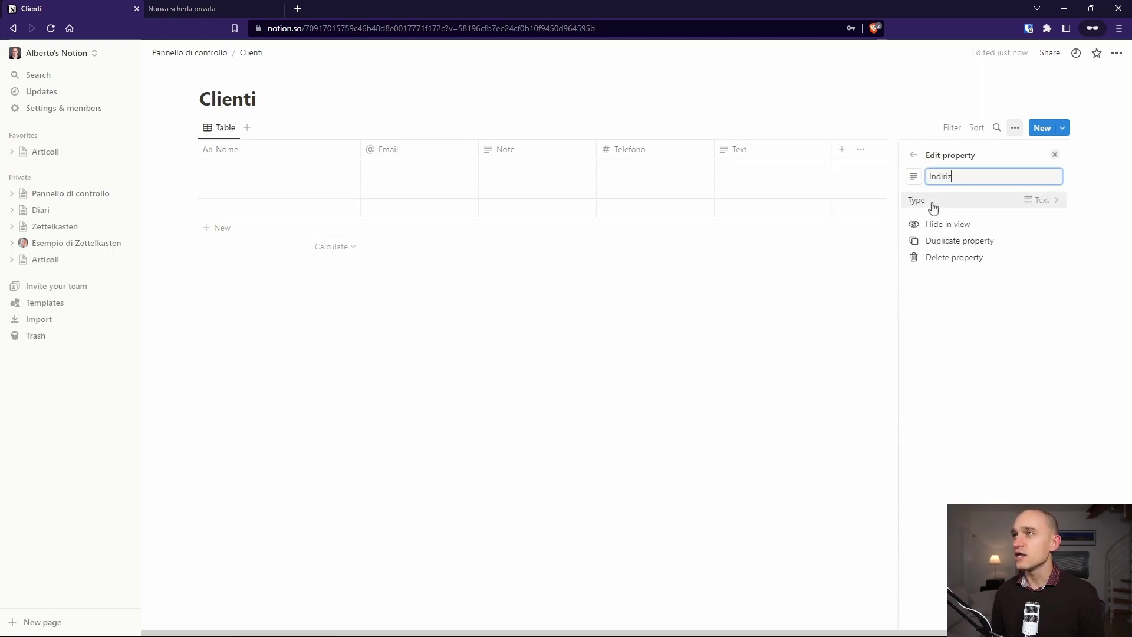
click(613, 121)
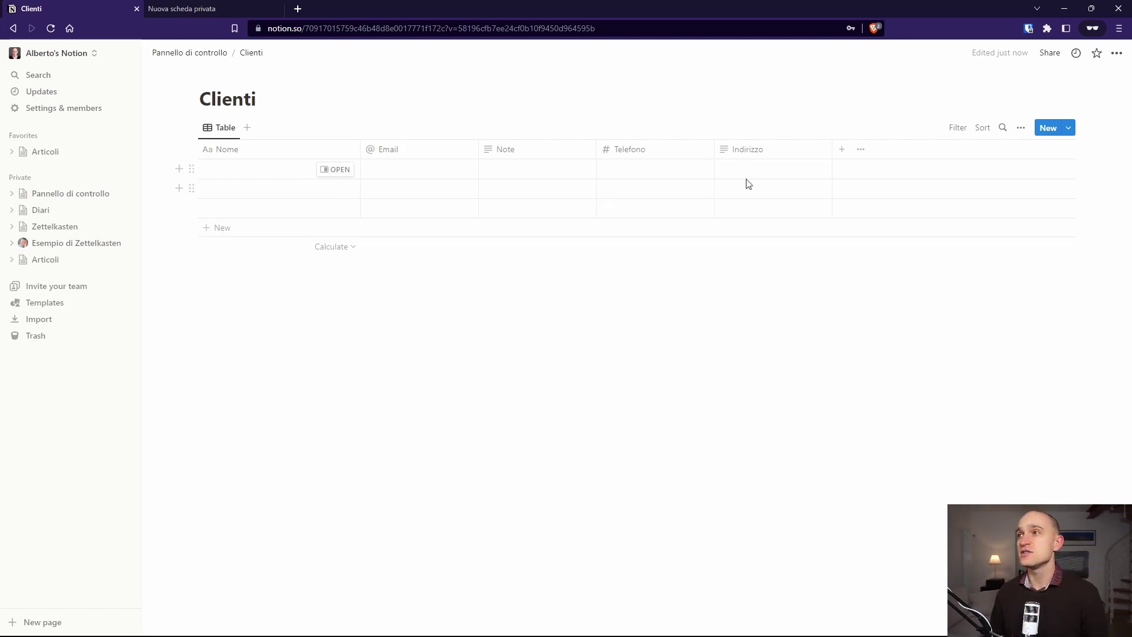
Step: Add a Progetti relation property with no limit, also shown on the Progetti database
click(842, 149)
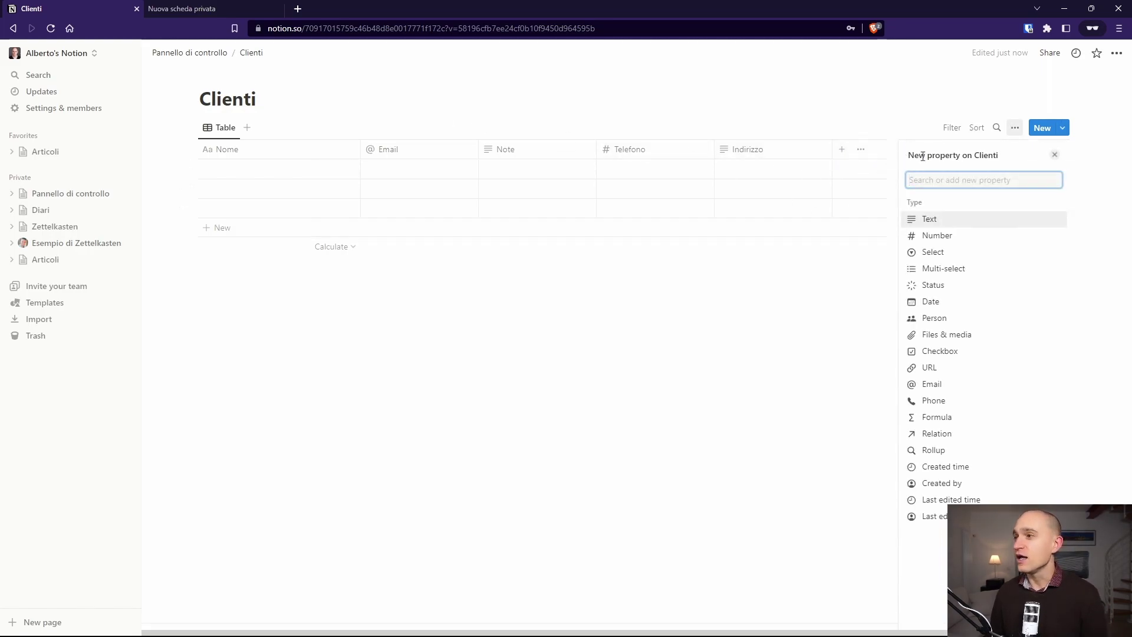
click(943, 435)
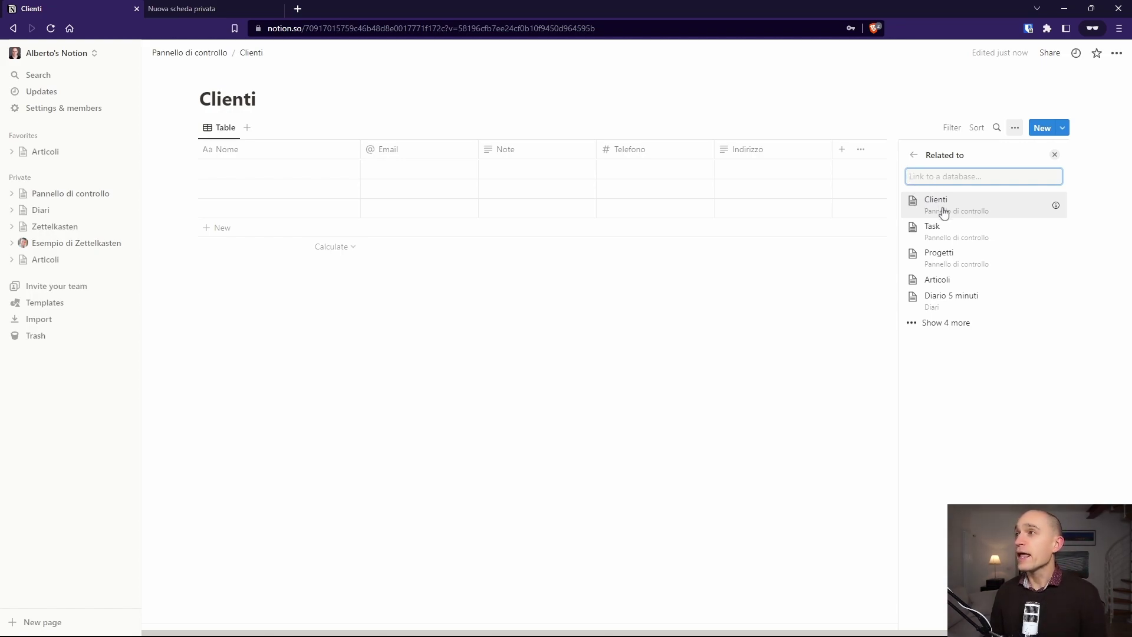
click(940, 266)
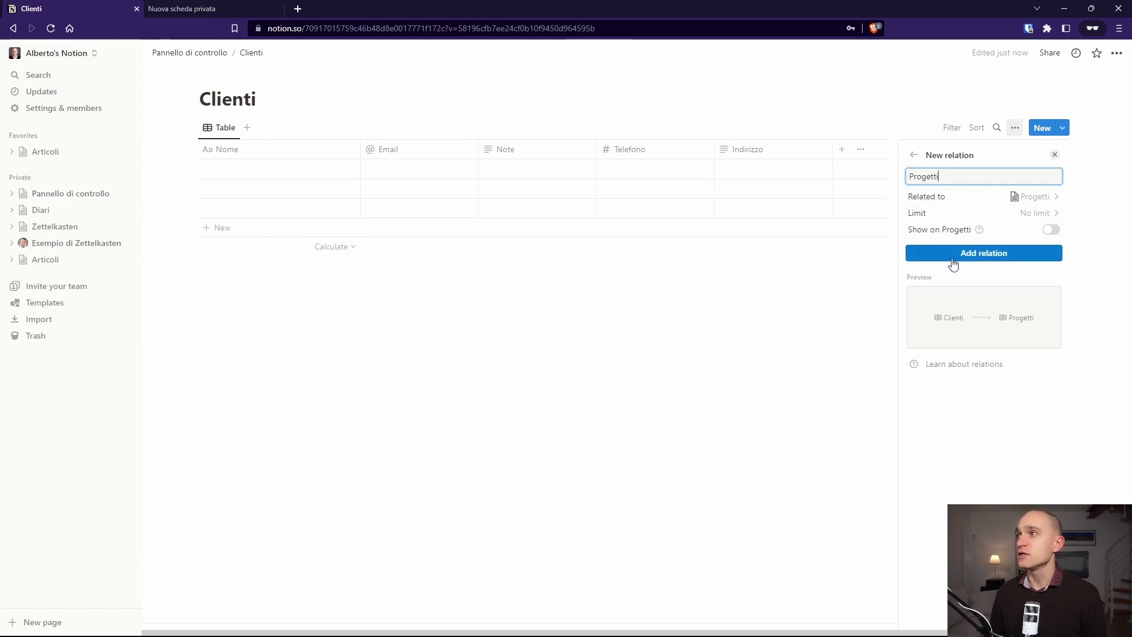
click(1031, 214)
click(1010, 217)
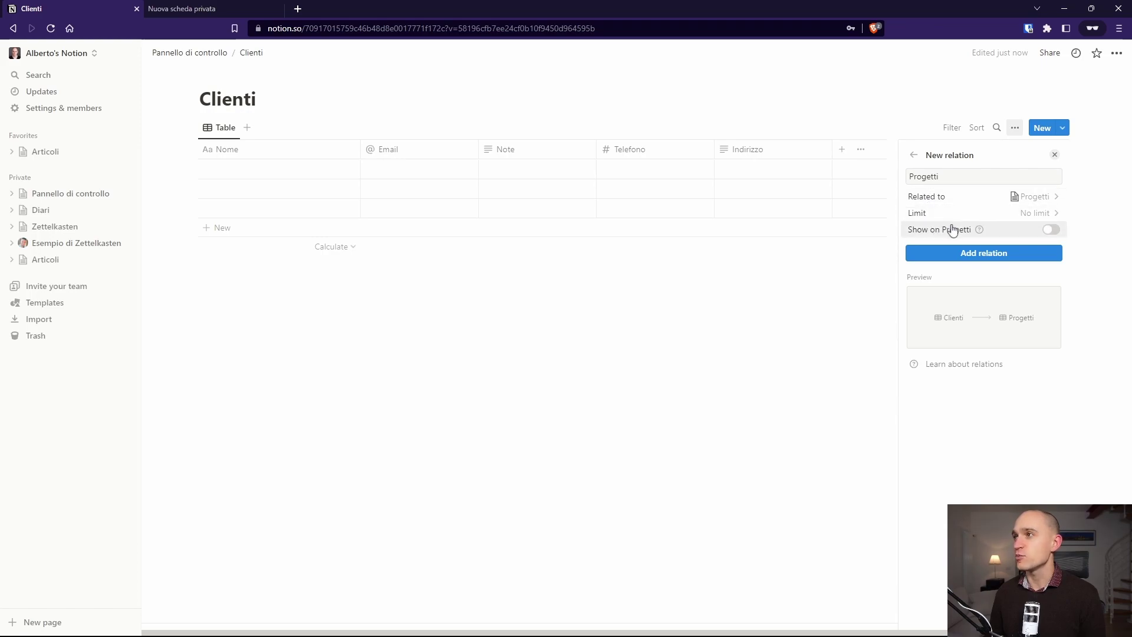
click(998, 232)
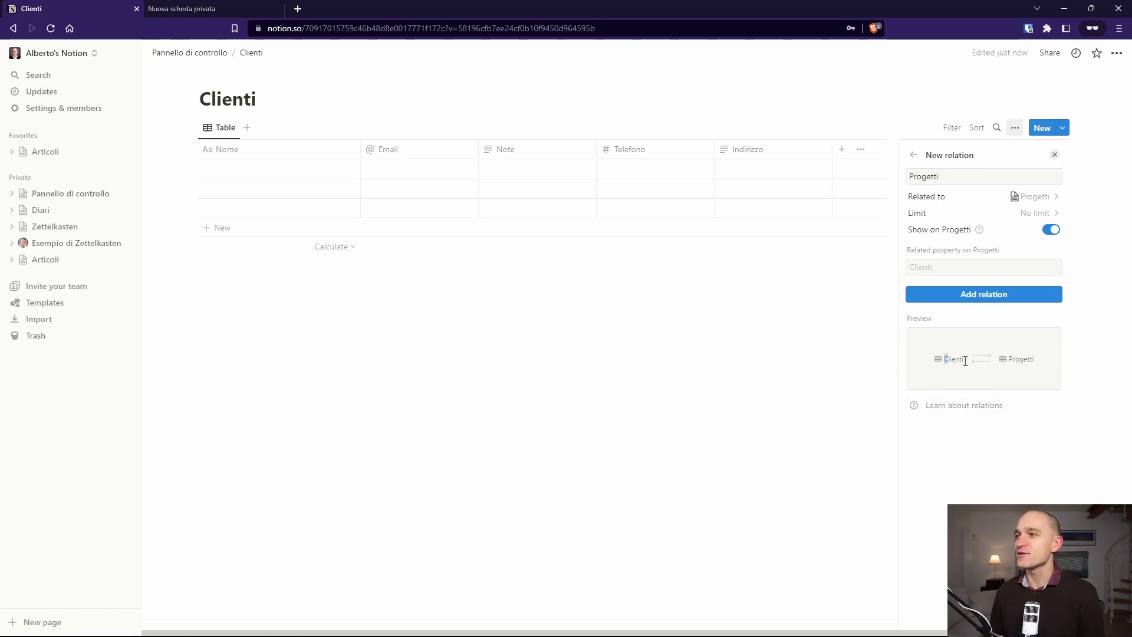
drag(966, 361, 1035, 361)
click(1034, 370)
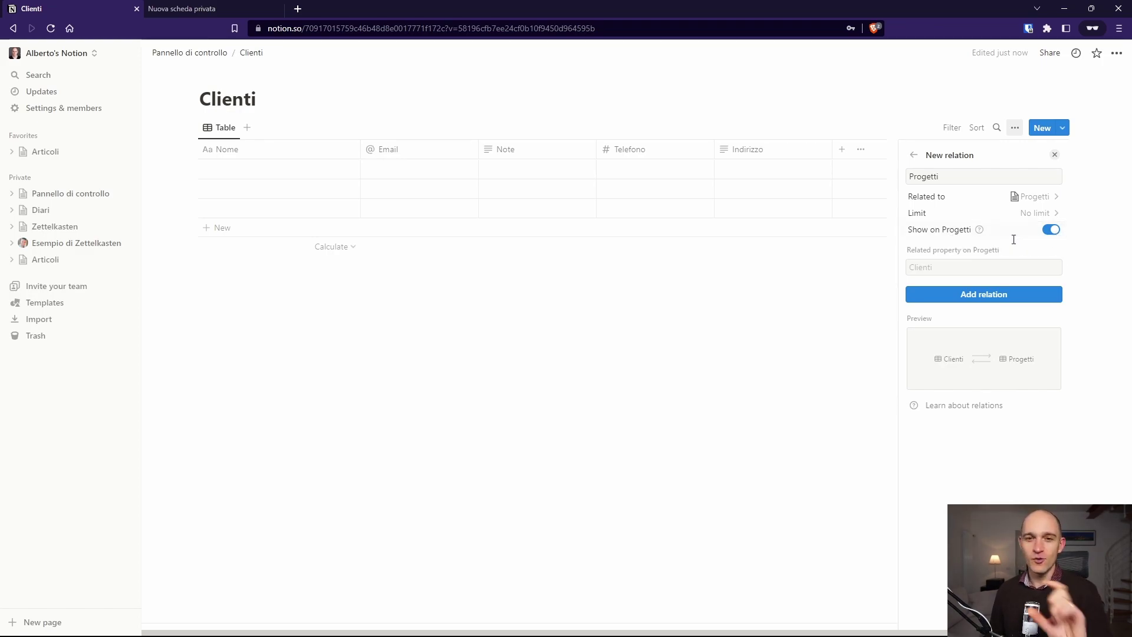
click(996, 297)
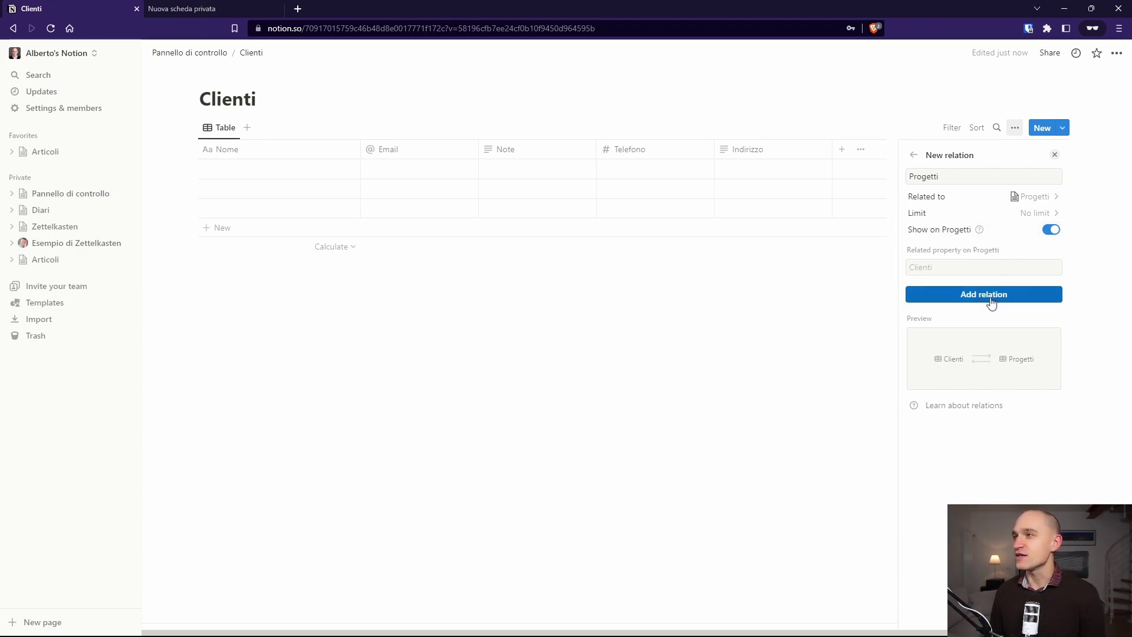
click(814, 170)
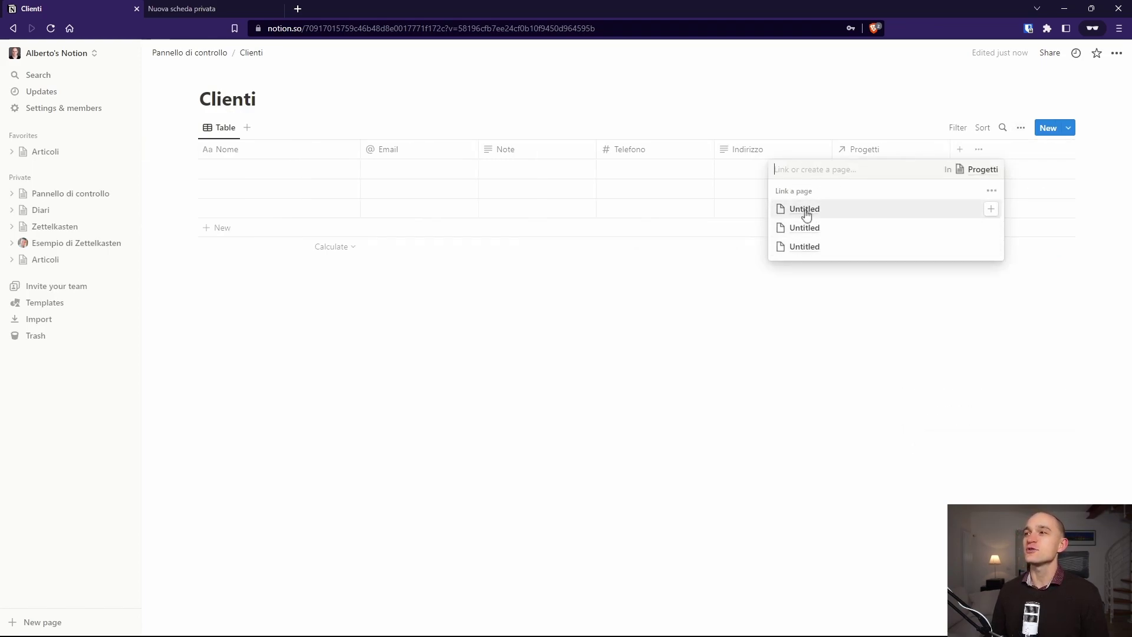
click(853, 347)
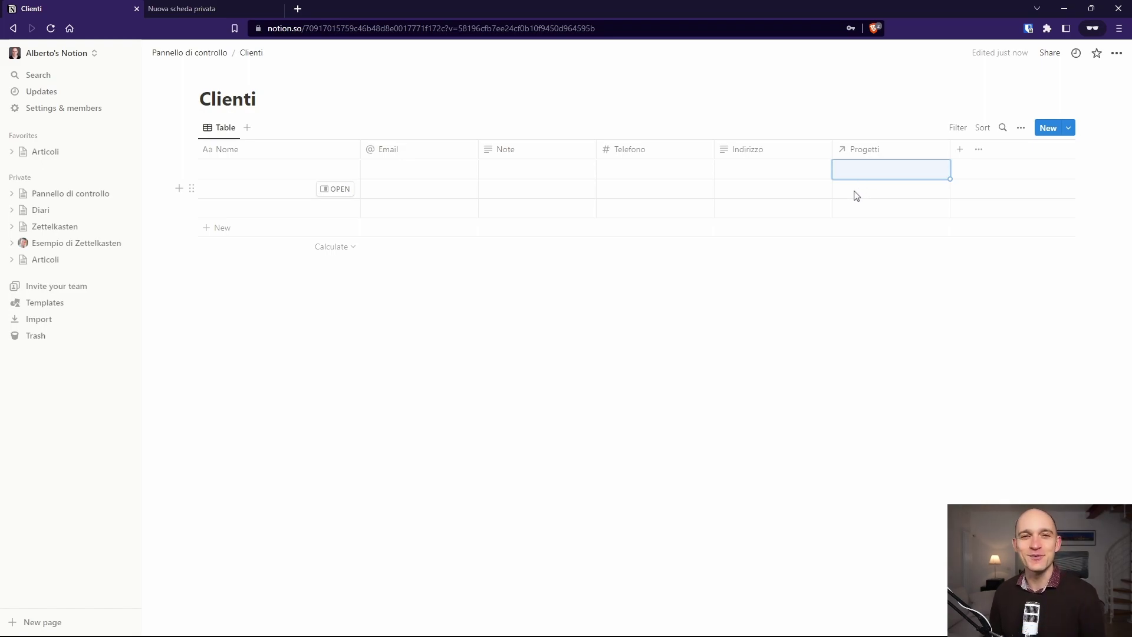
click(813, 367)
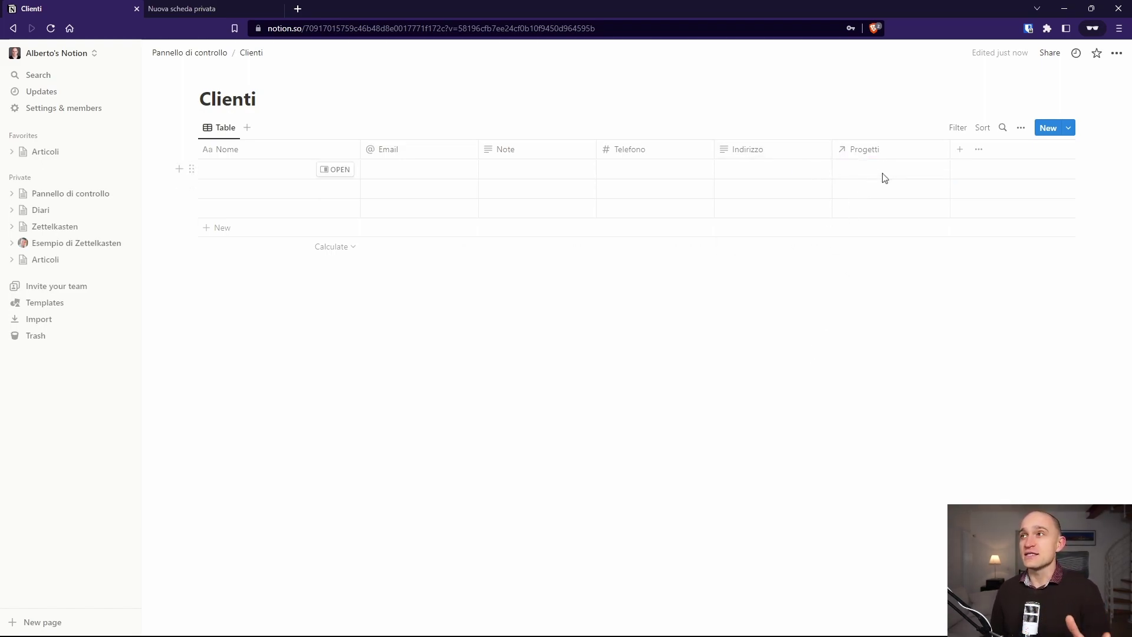
Step: Add a 'Partita IVA' property of type Number
click(960, 149)
text(Parti)
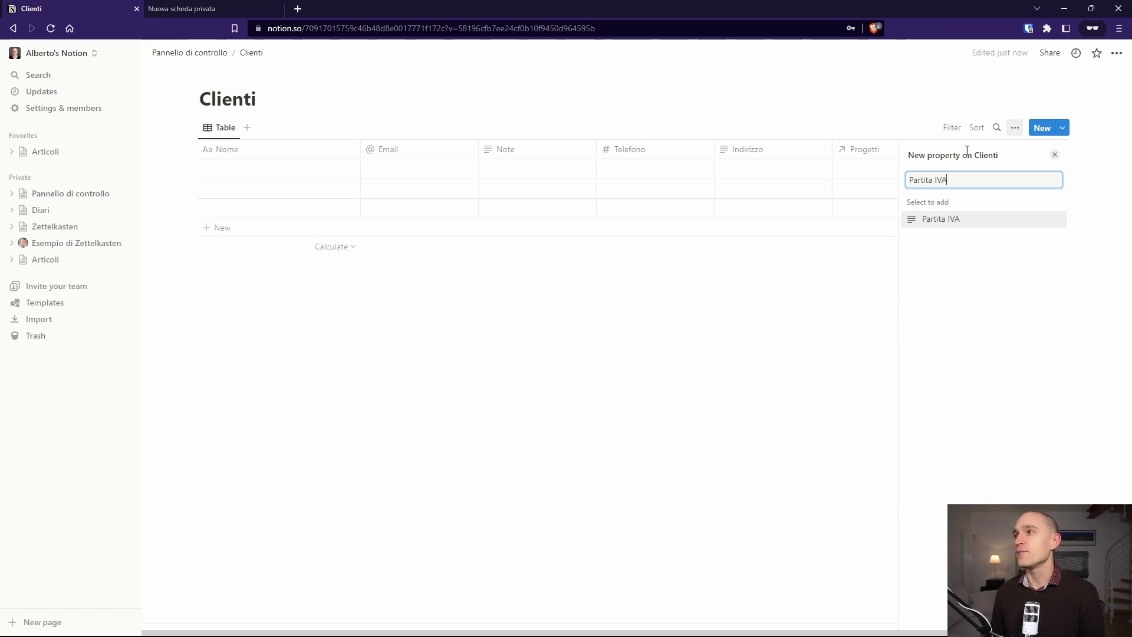
text(ta IVA)
key(Return)
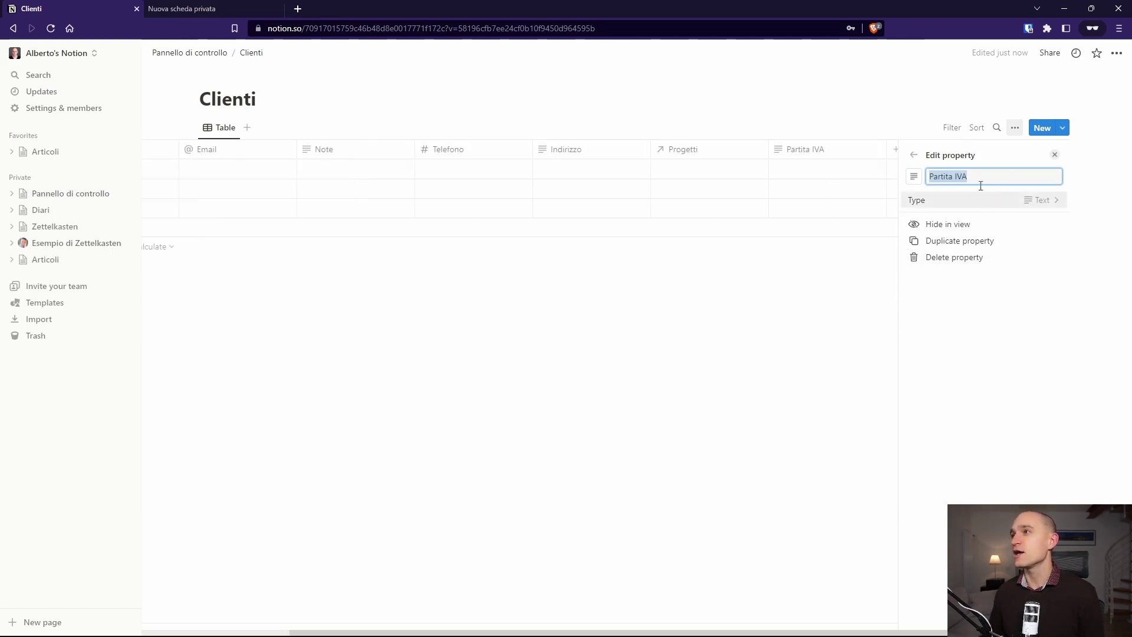
click(1060, 201)
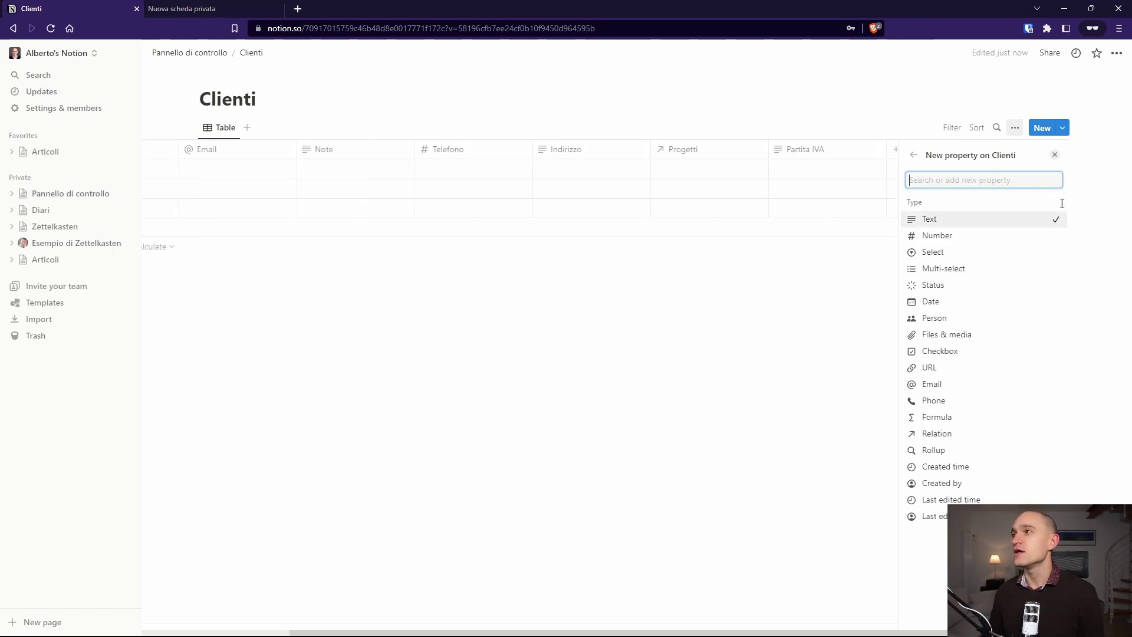
click(961, 237)
click(824, 361)
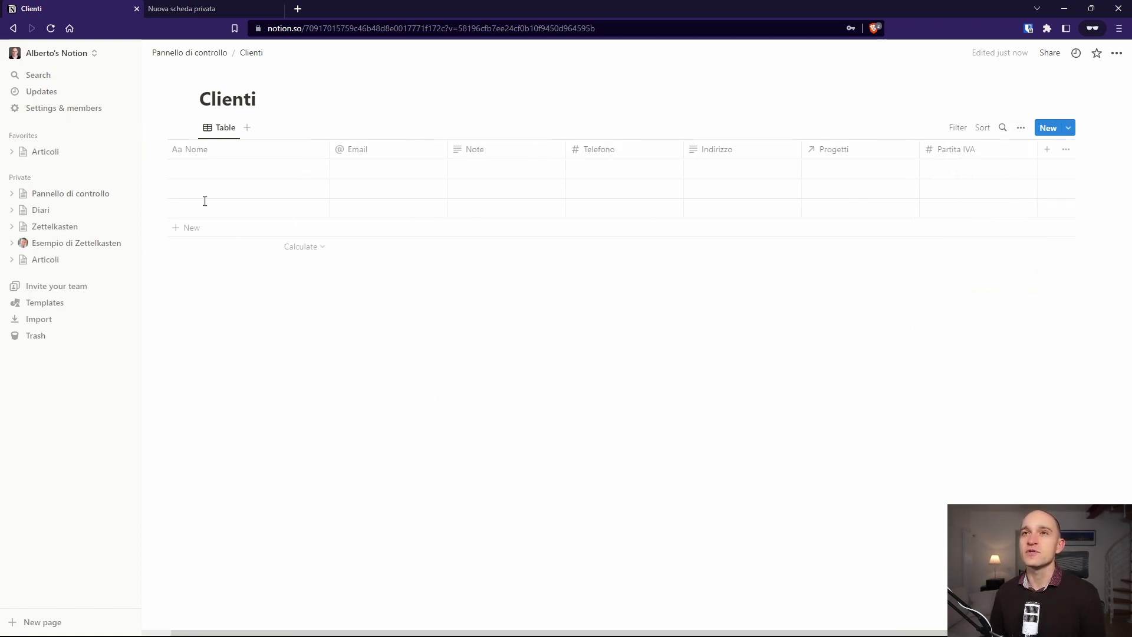
Step: Collapse the sidebar to widen the Clienti table
click(126, 53)
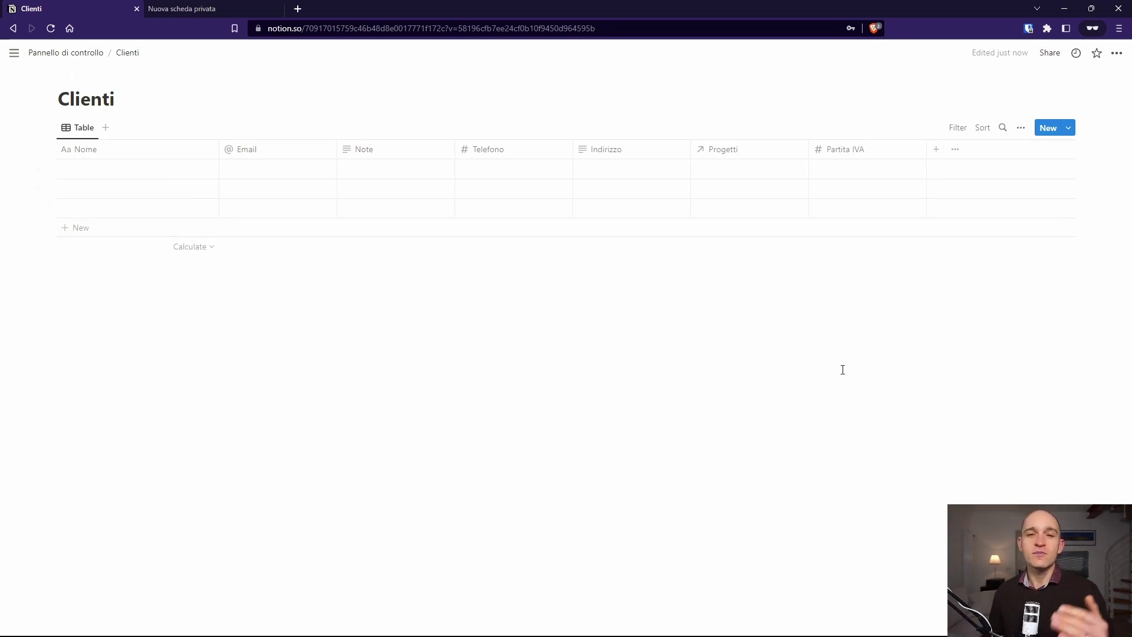
click(937, 150)
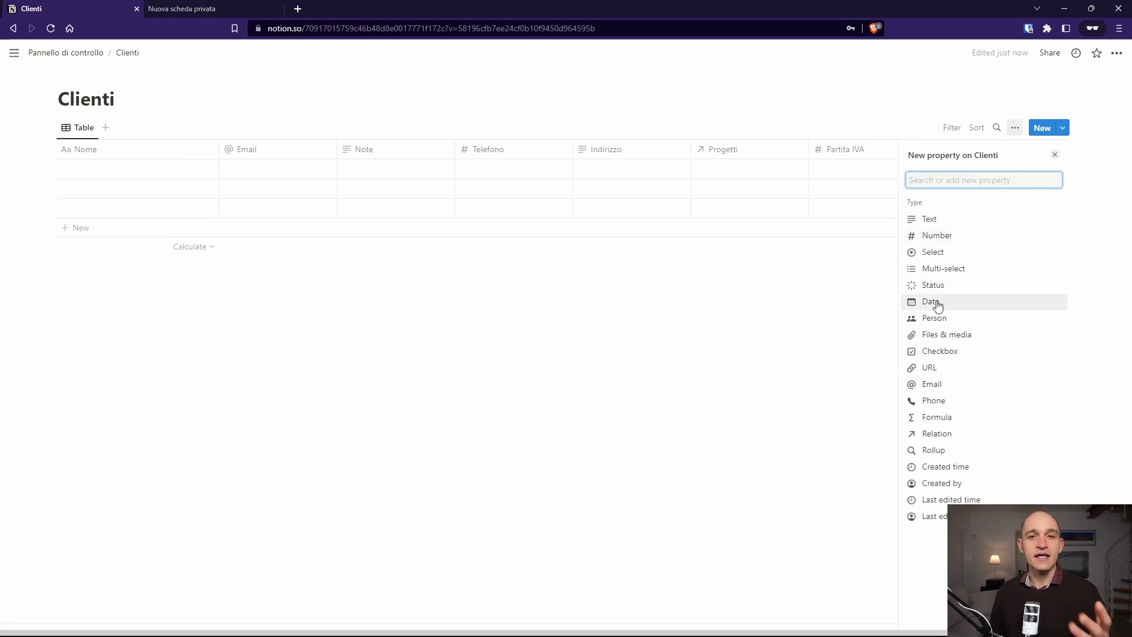
click(730, 342)
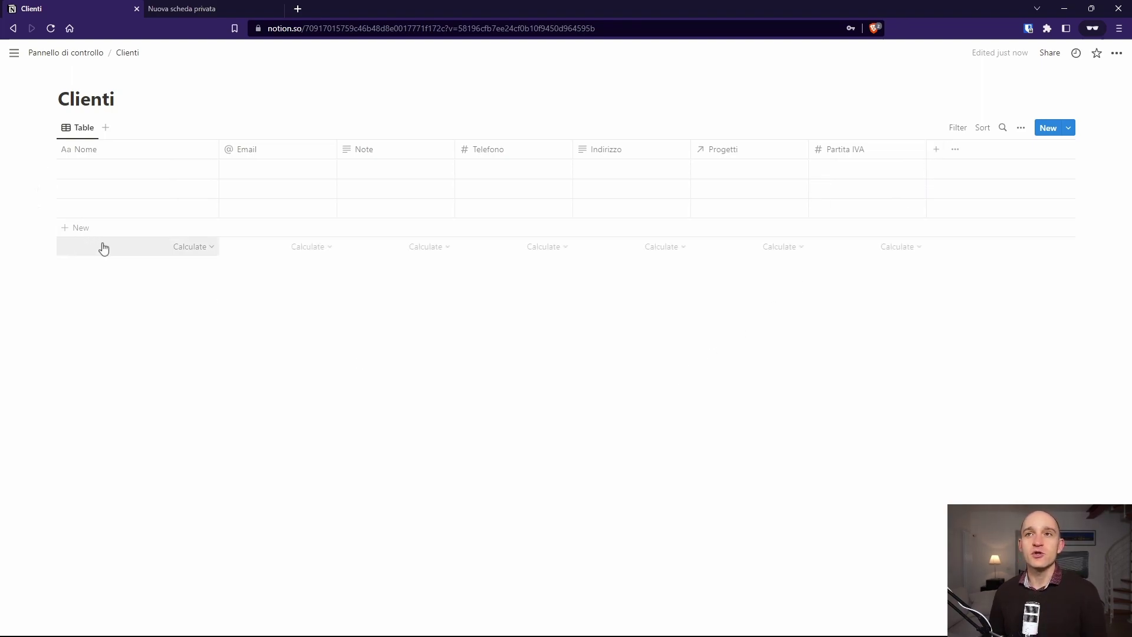
Step: Enter the first client's full name in the Nome column and open that record as a side peek
click(124, 170)
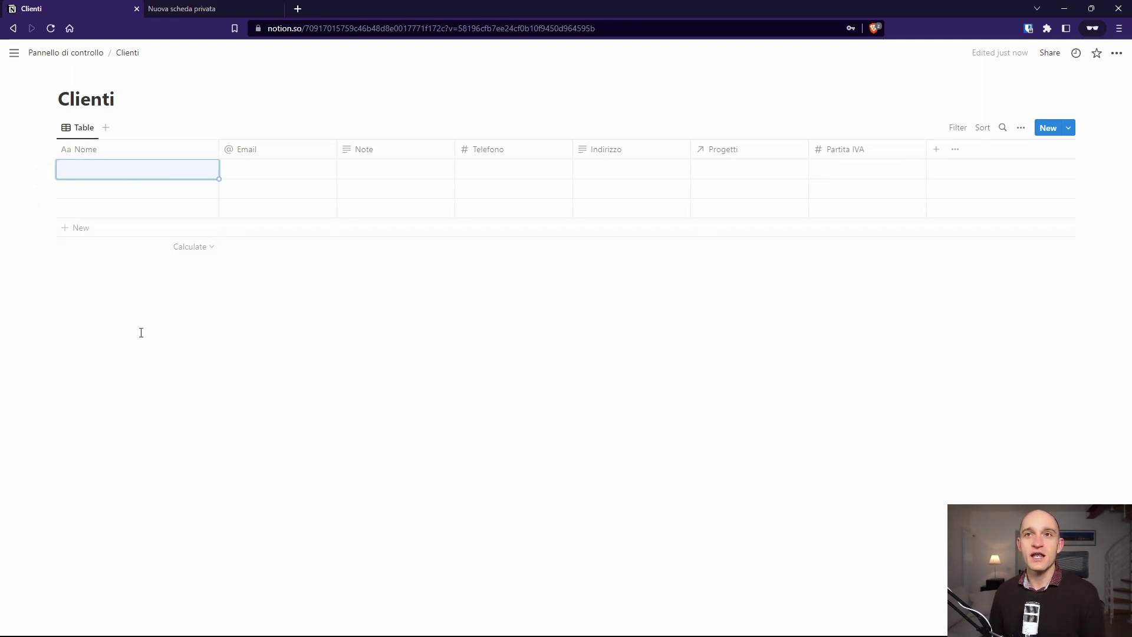
click(113, 171)
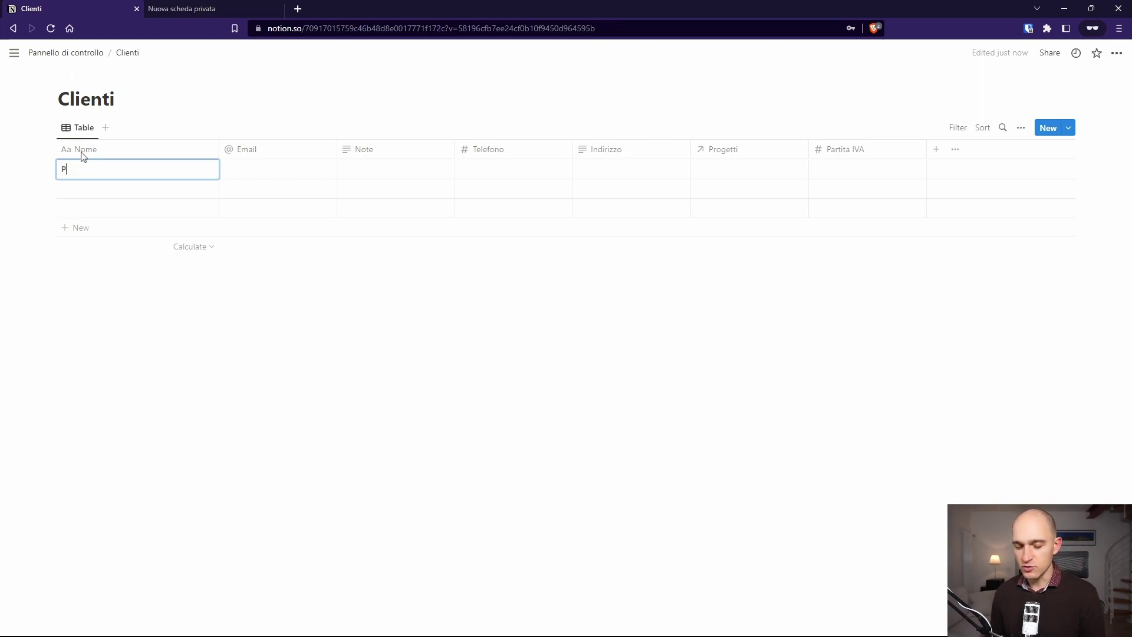
key(Return)
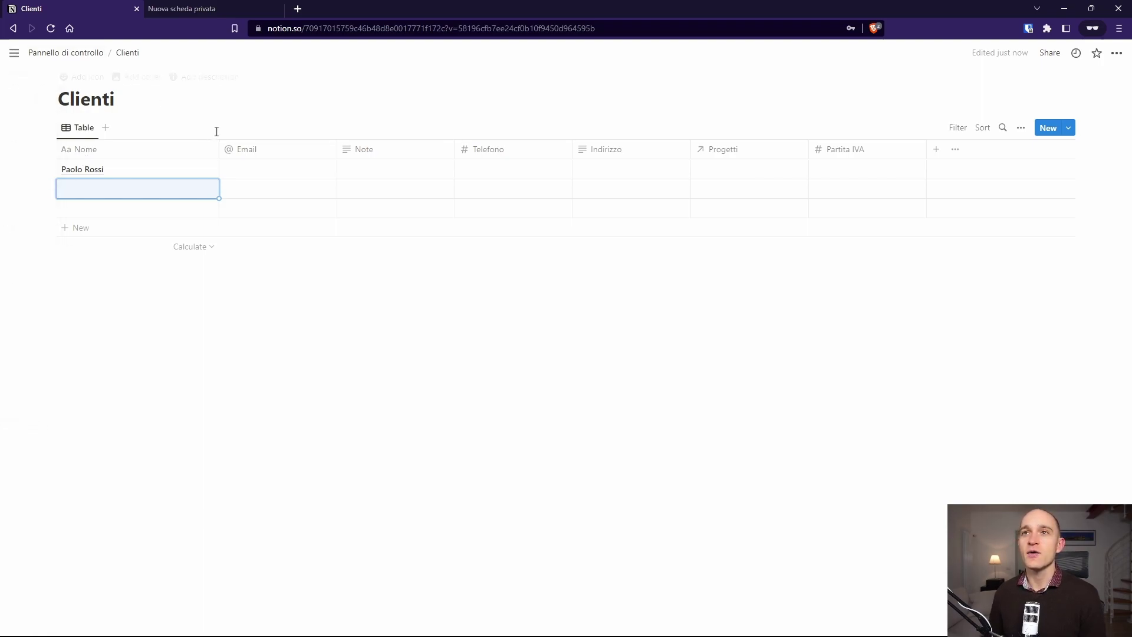
click(198, 170)
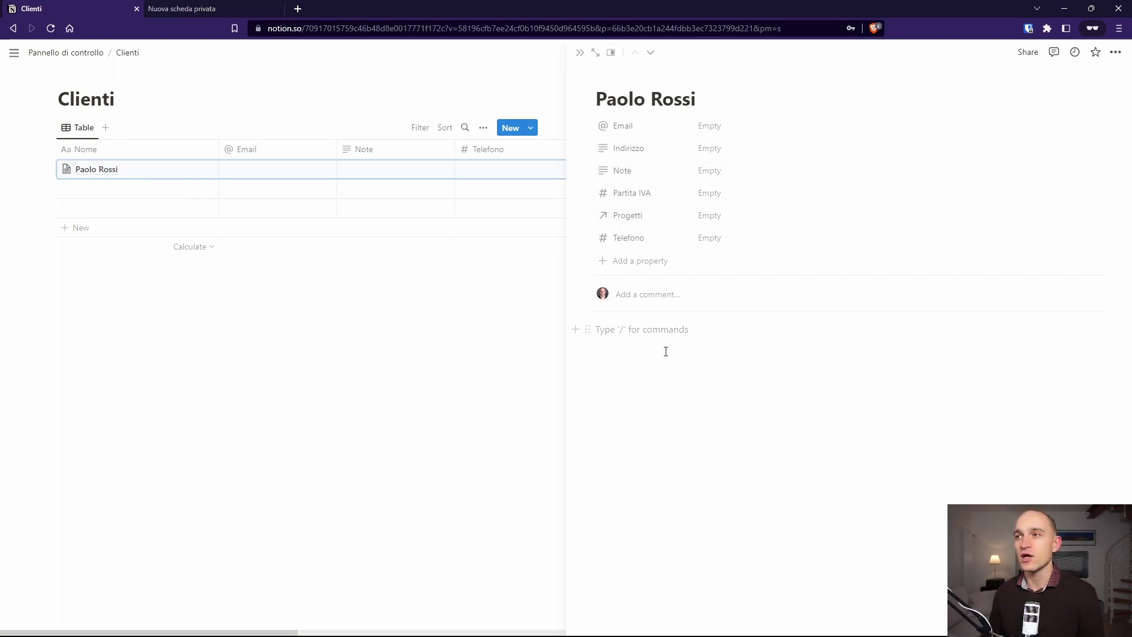
Step: Reorder the client record's properties in the side peek, then close the record
click(644, 395)
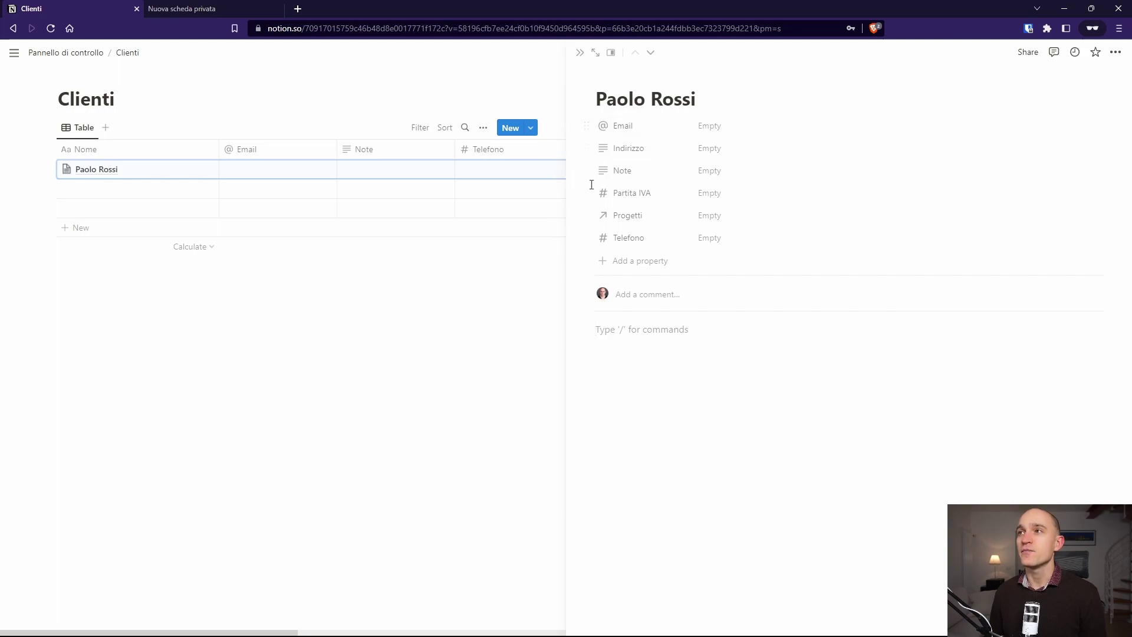
drag(587, 193, 587, 165)
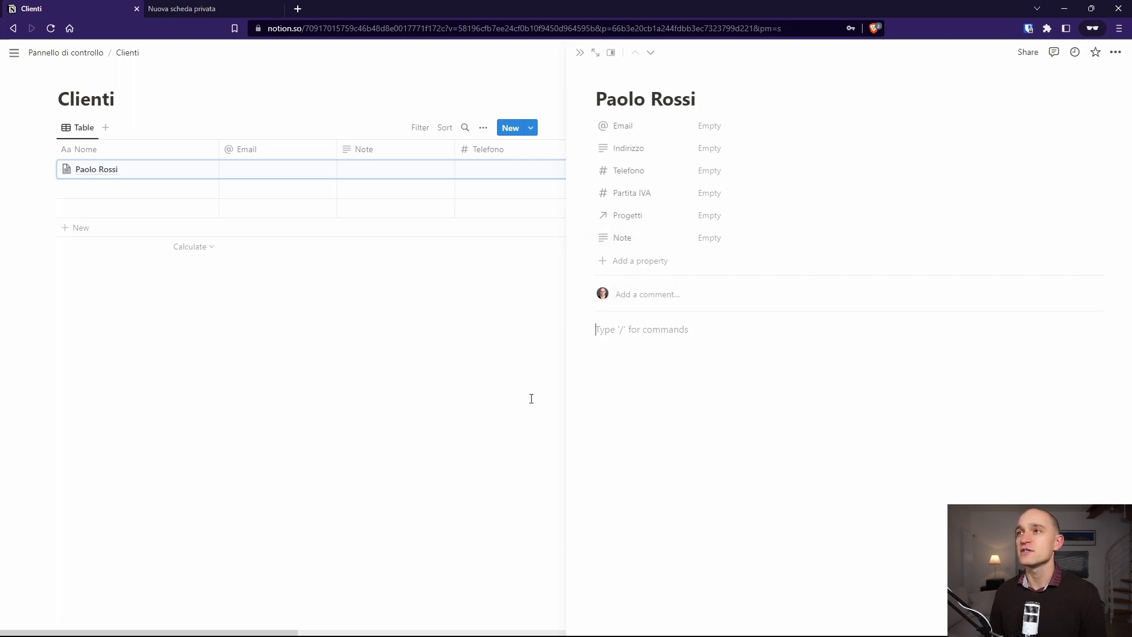
click(537, 78)
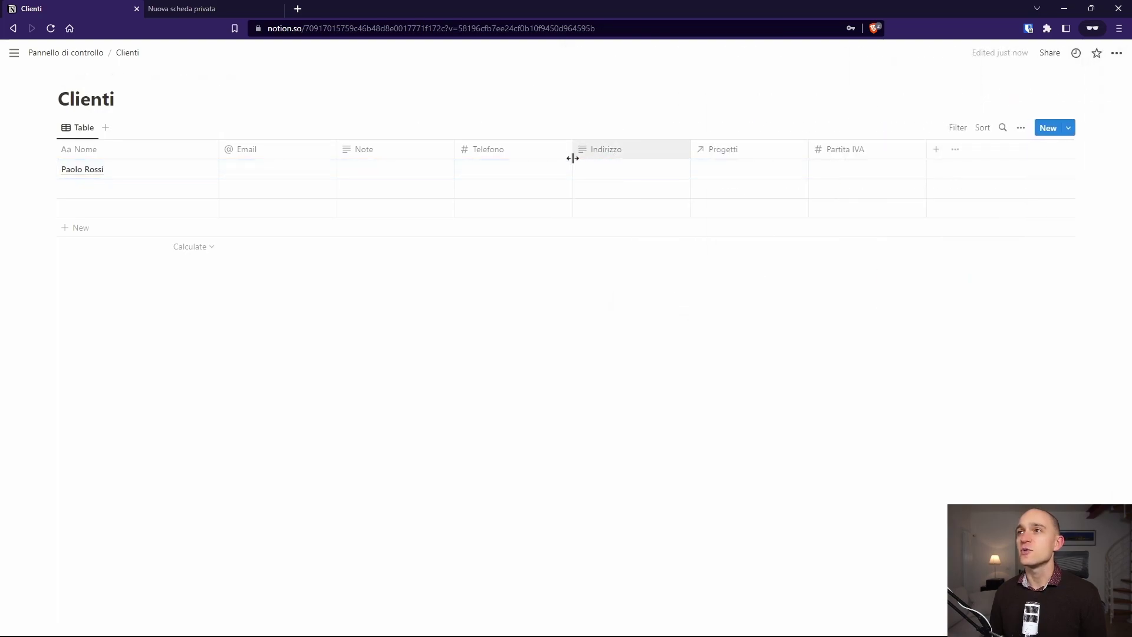
Step: Narrow the Telefono and Indirizzo columns and begin adding a new Clienti property
drag(572, 154, 529, 155)
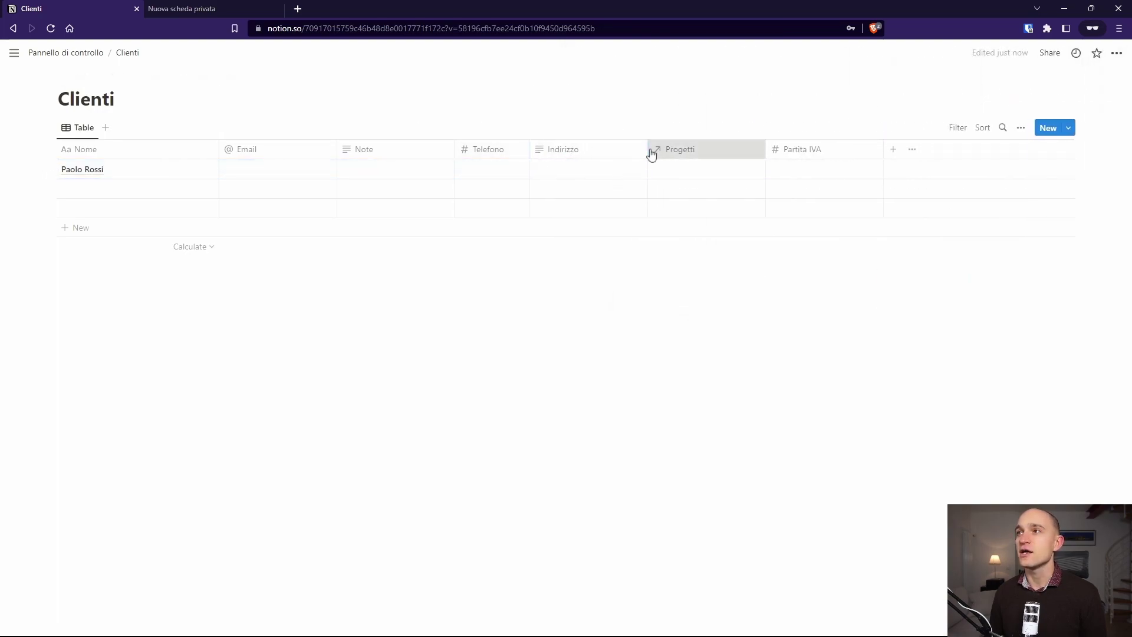
drag(648, 152, 613, 154)
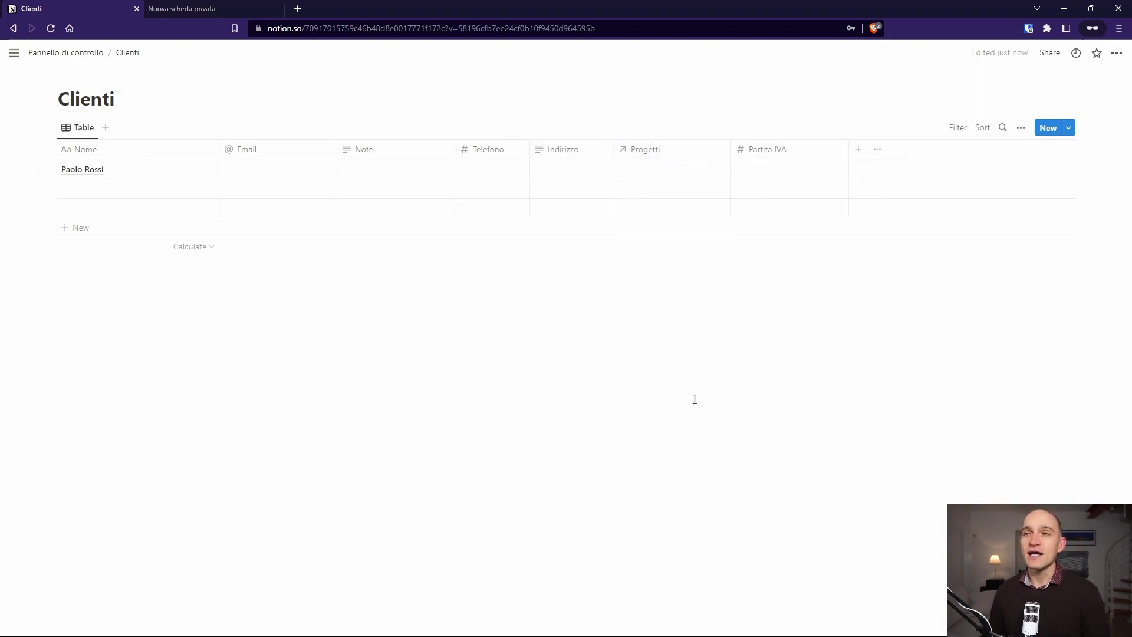
click(858, 151)
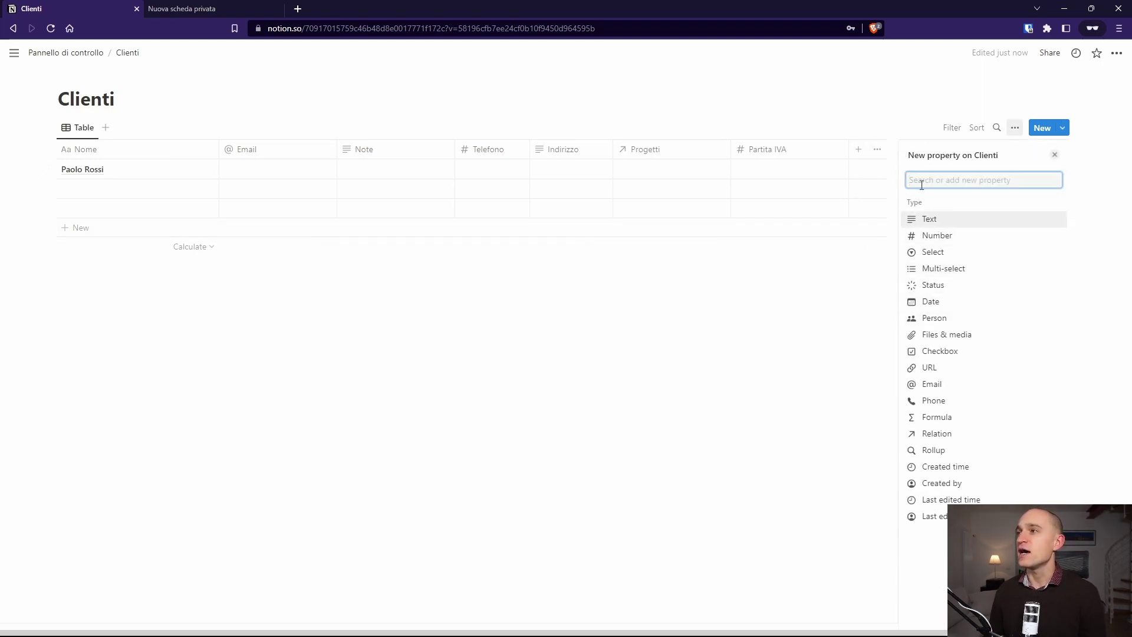
Step: Add a new Select-type property named Stato to the Clienti table
click(935, 254)
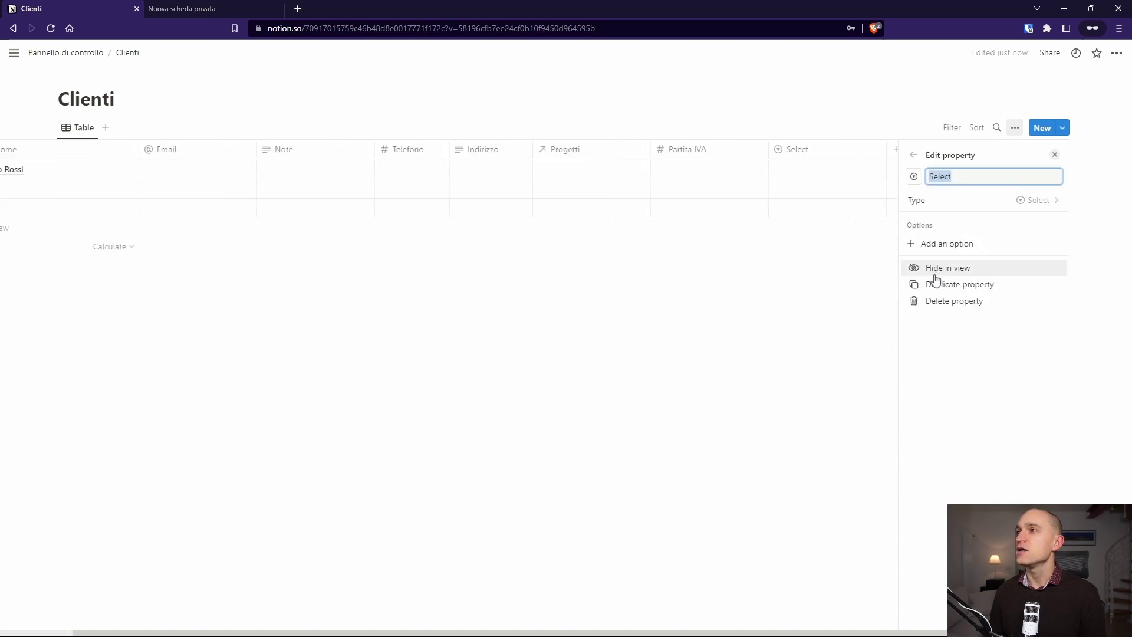
click(983, 179)
double_click(946, 181)
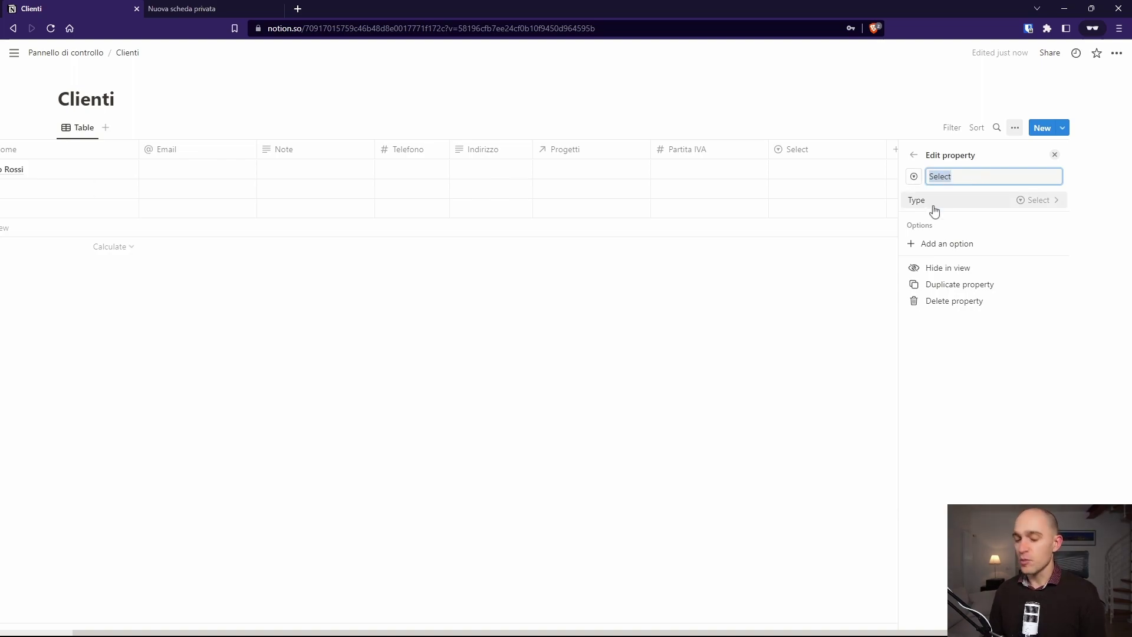
text(Stato)
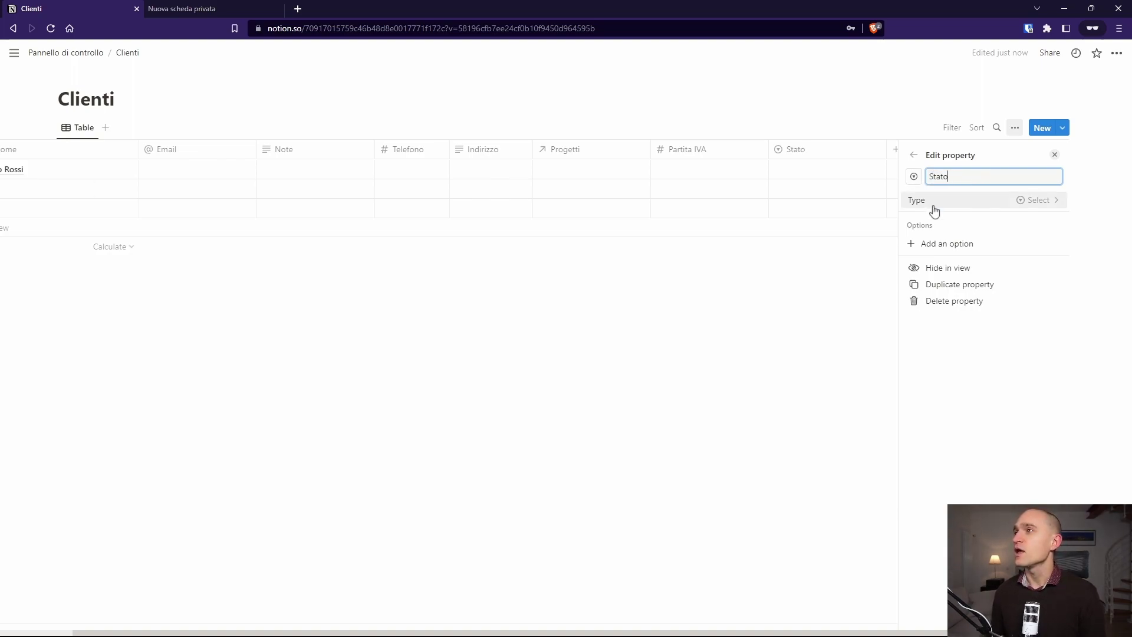
click(1021, 201)
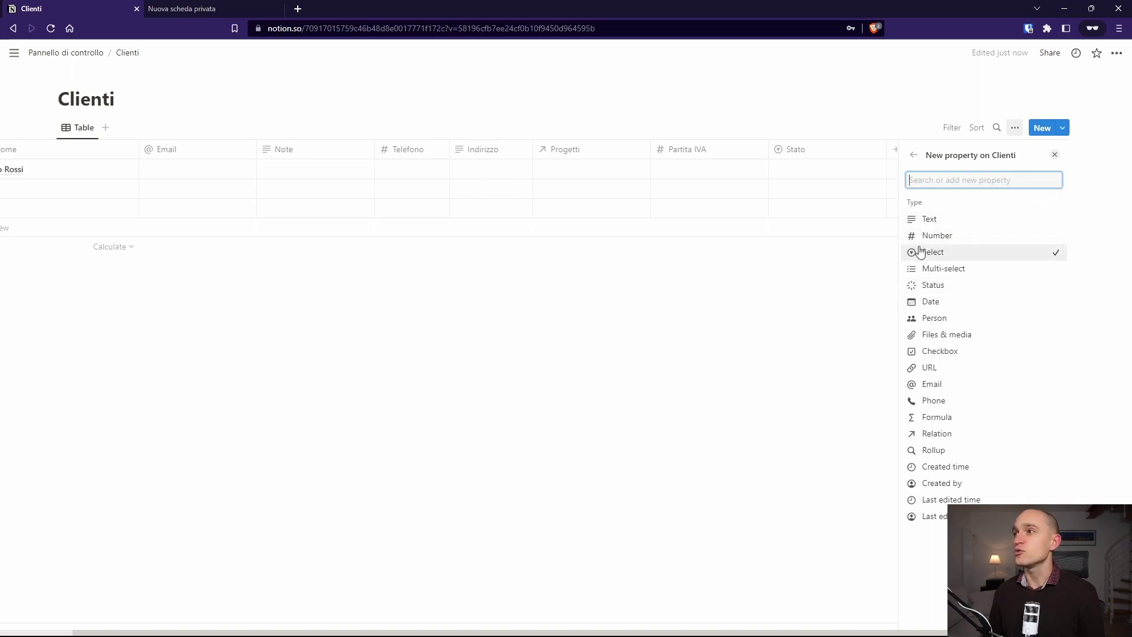
click(913, 154)
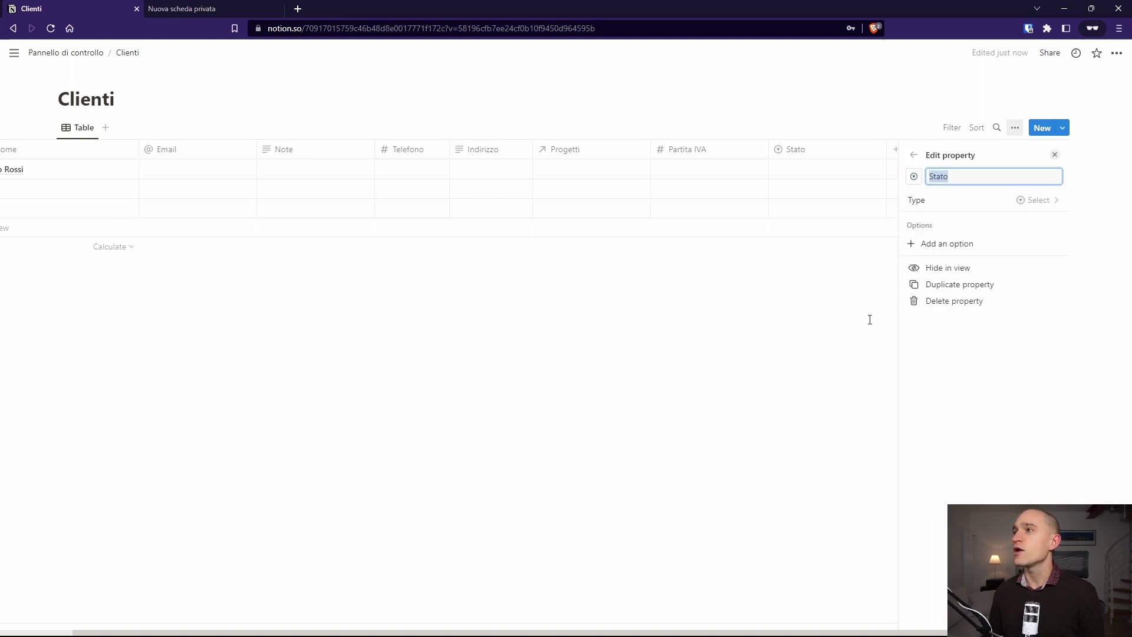
click(913, 155)
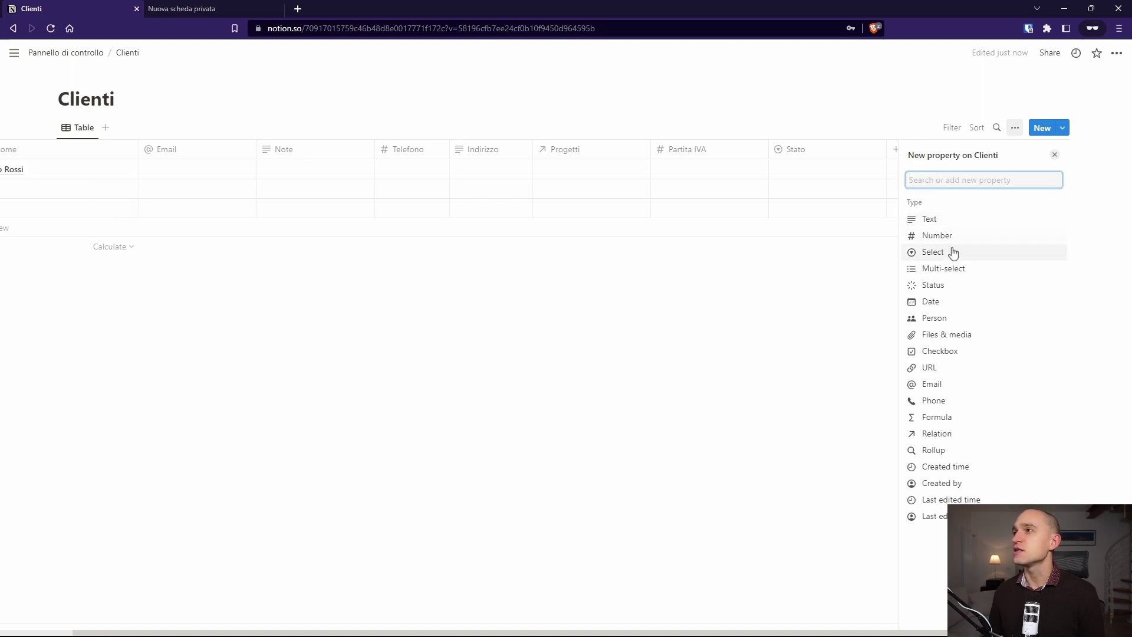
click(874, 248)
Step: Open Stato's property settings to add its first option
click(890, 151)
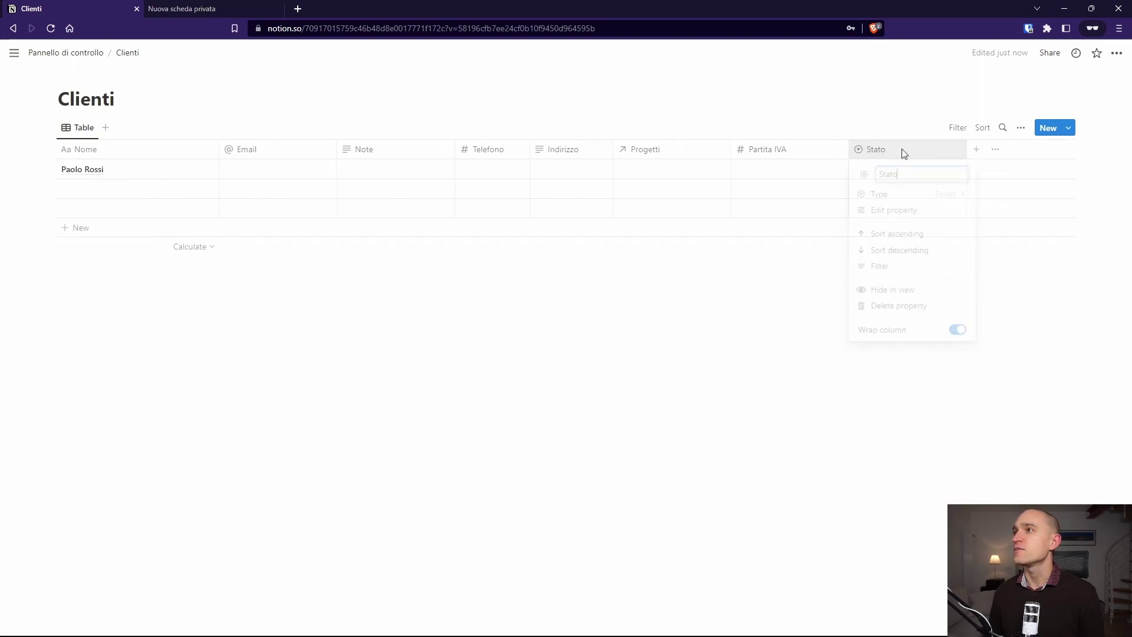
click(944, 212)
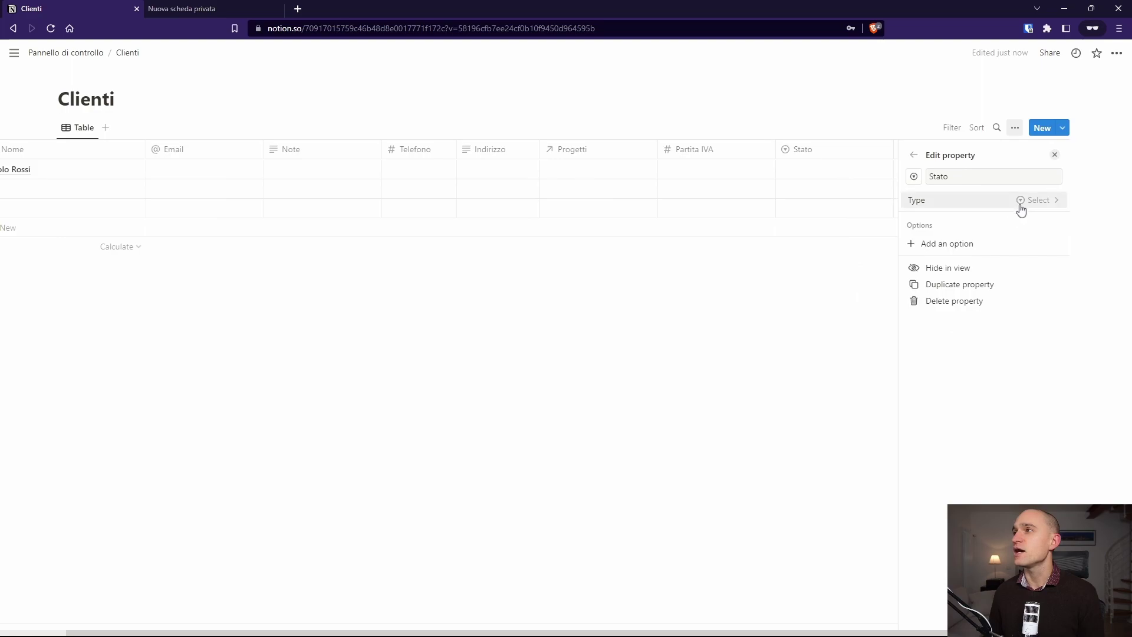
click(981, 243)
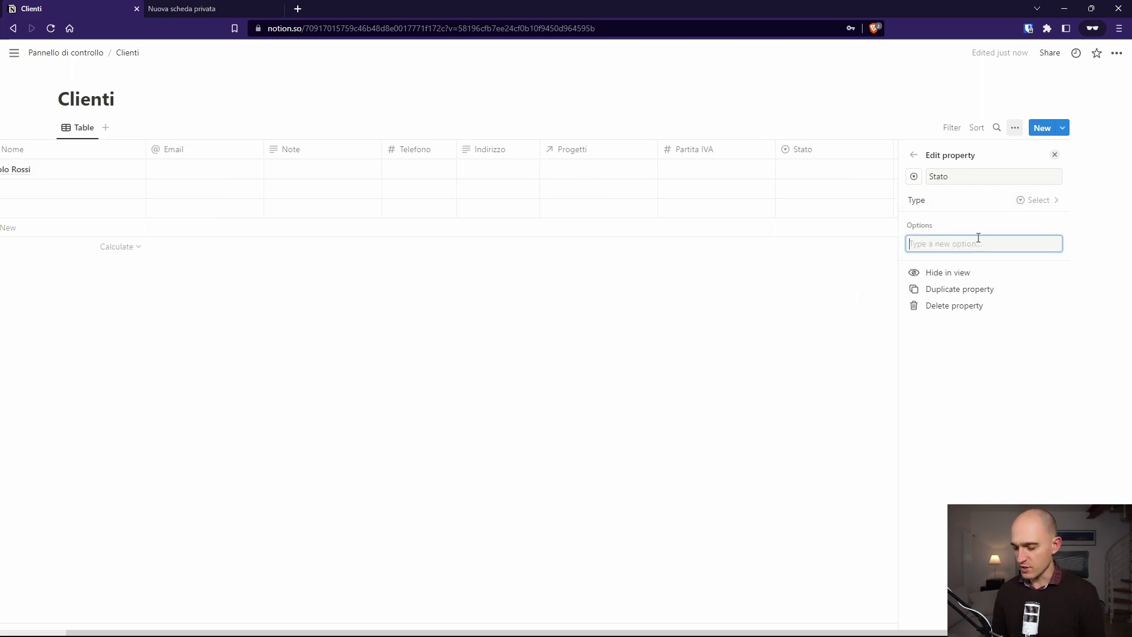
Step: Add the Stato options Contattato, Rifiutato and Preventivo inviato
text(Contattato)
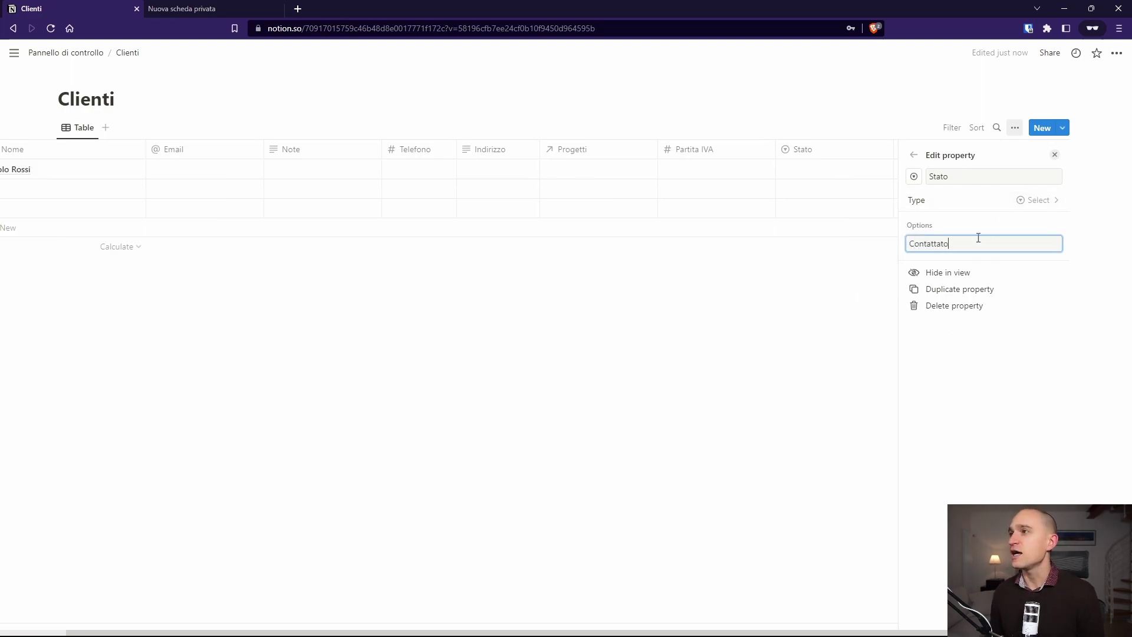
key(Return)
text(R)
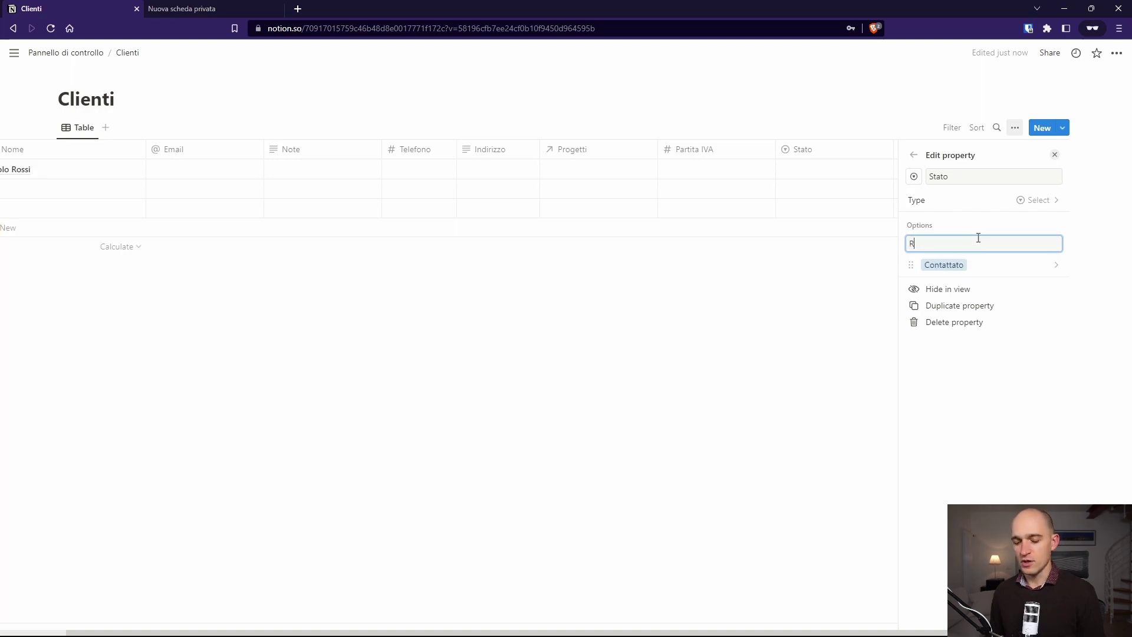
text(igiutat)
key(BackSpace)
key(BackSpace)
key(BackSpace)
key(BackSpace)
key(BackSpace)
key(BackSpace)
key(BackSpace)
key(BackSpace)
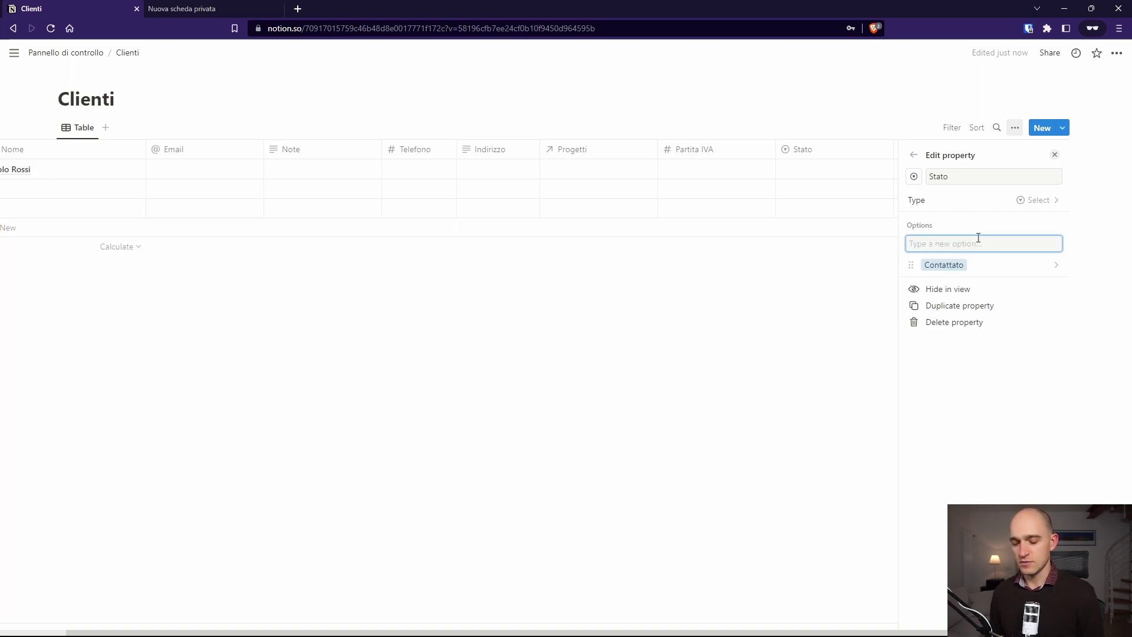
text(Rifi)
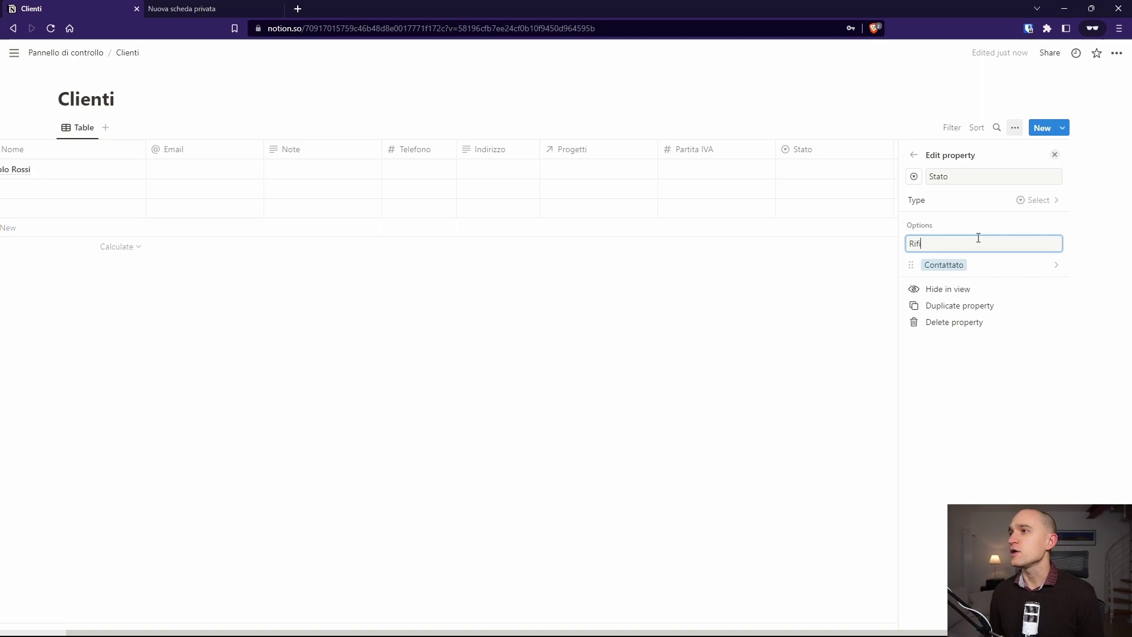
text(utato)
key(Return)
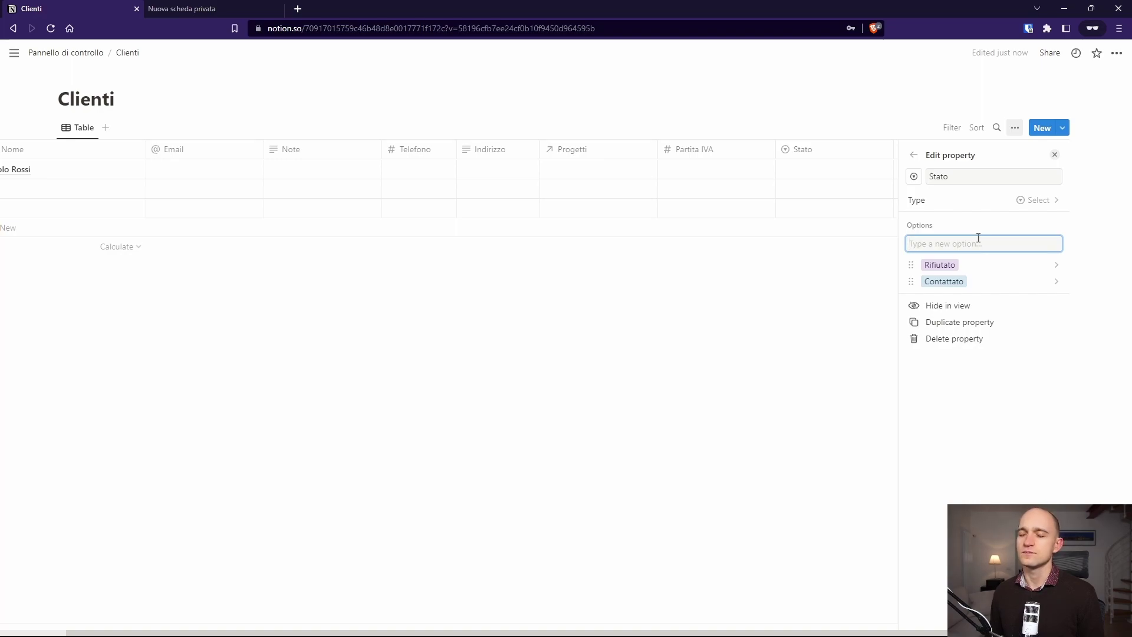
text(Preventivo inviato)
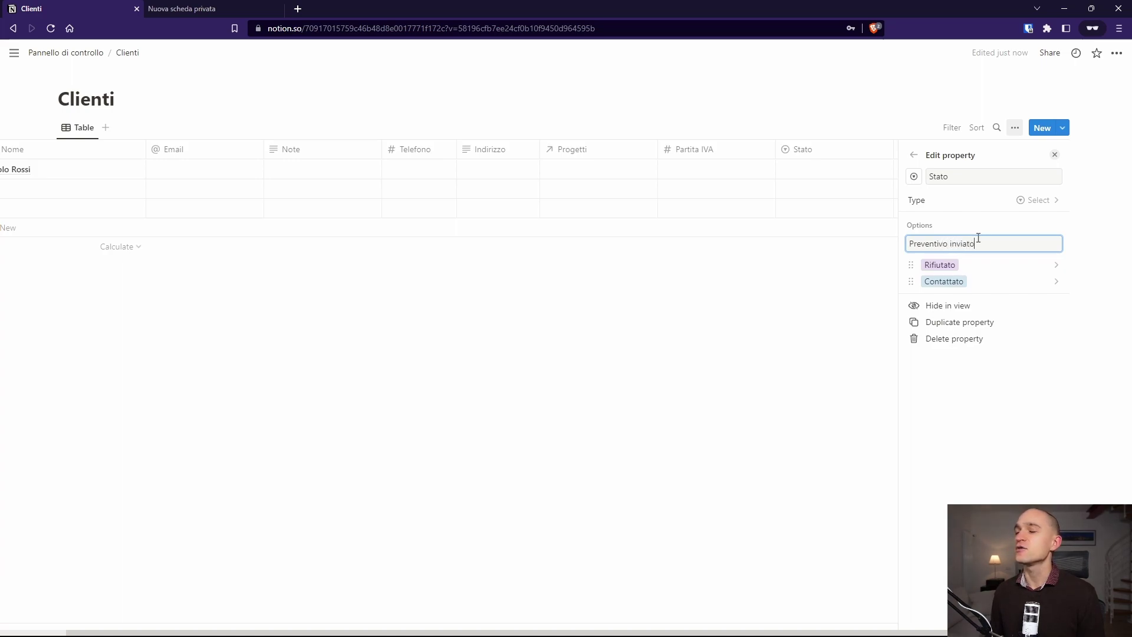
key(Return)
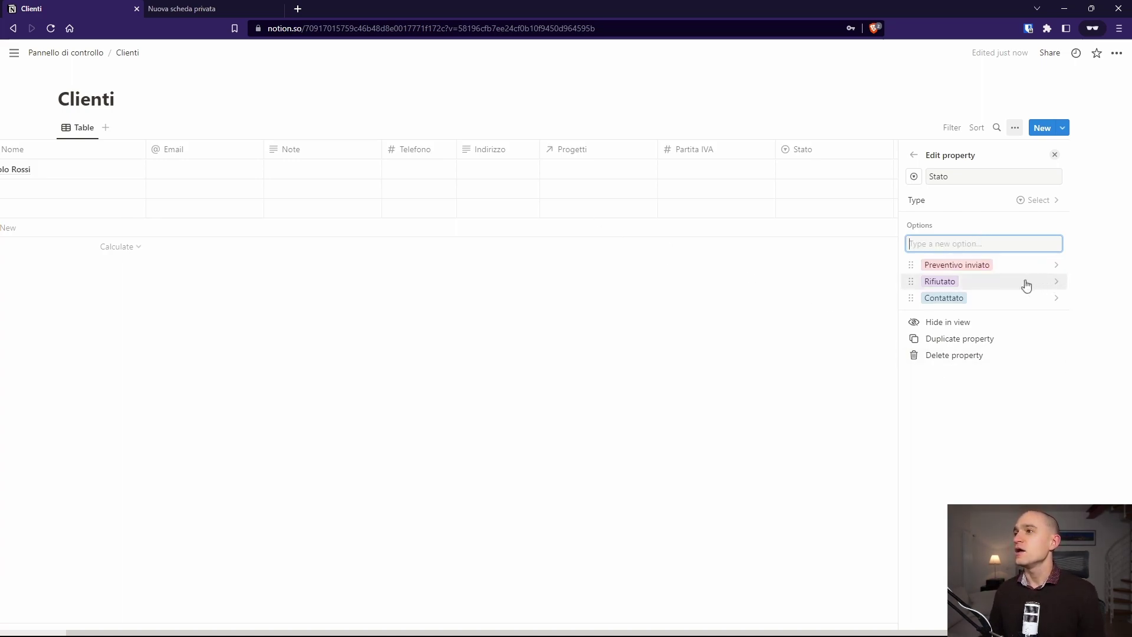
Step: Colour Rifiutato red and Preventivo inviato yellow, keeping Contattato blue
click(913, 283)
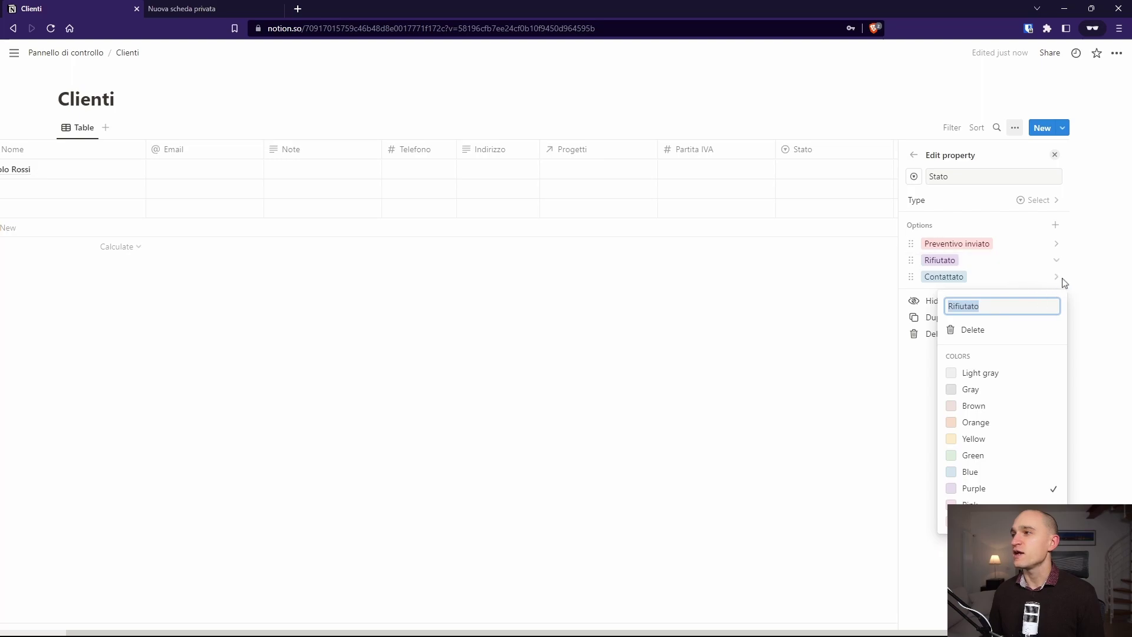
click(1002, 522)
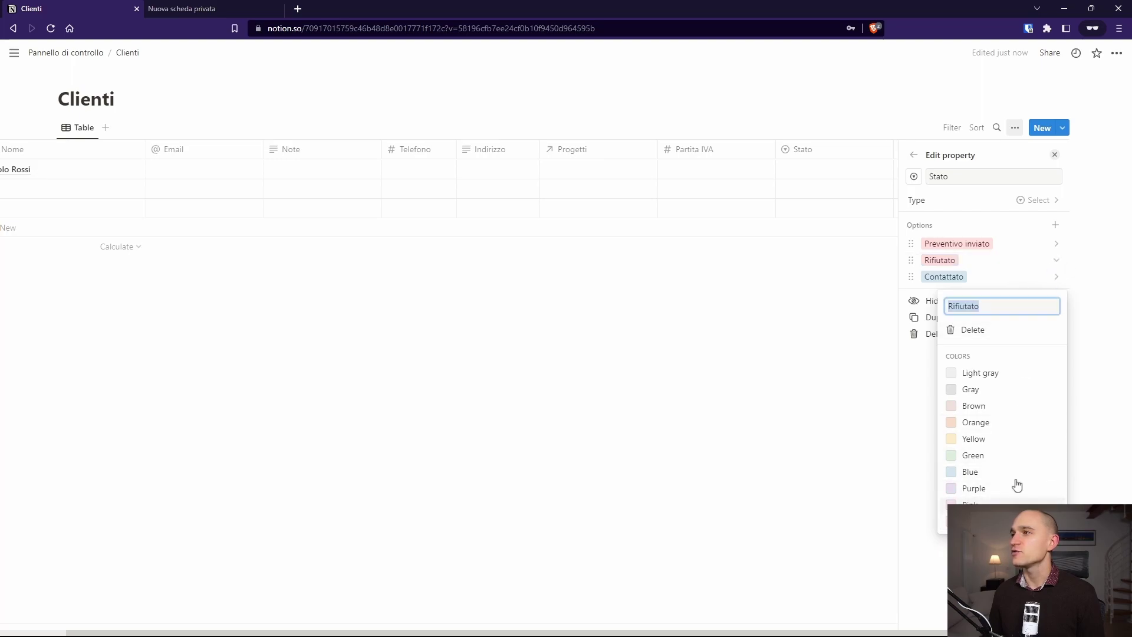
click(1055, 282)
click(1057, 243)
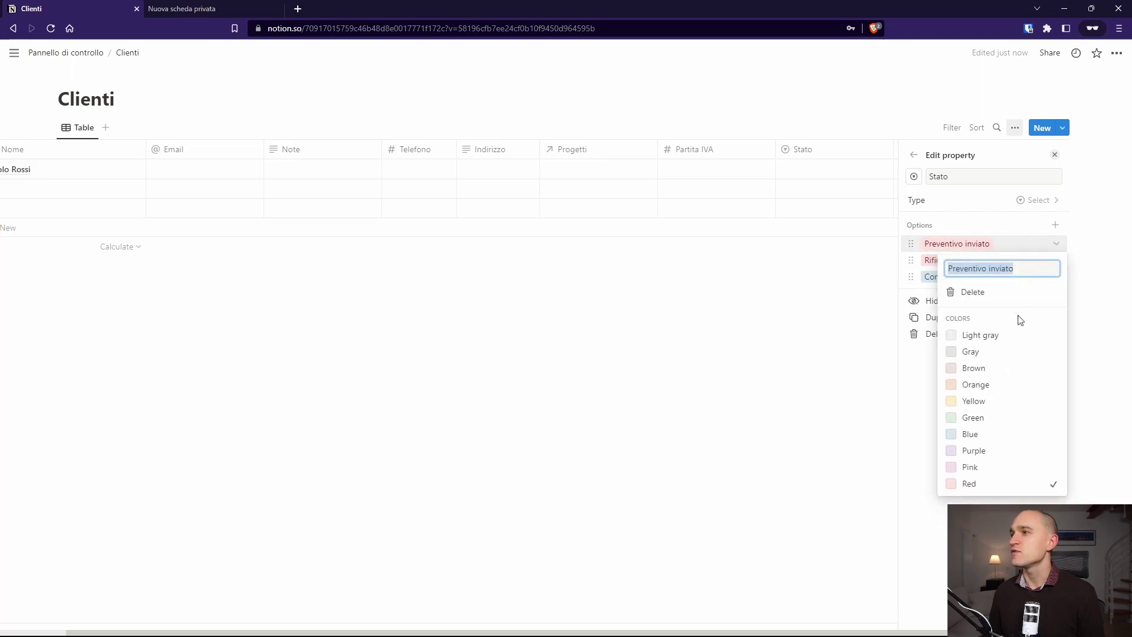
click(996, 395)
click(980, 230)
click(1055, 277)
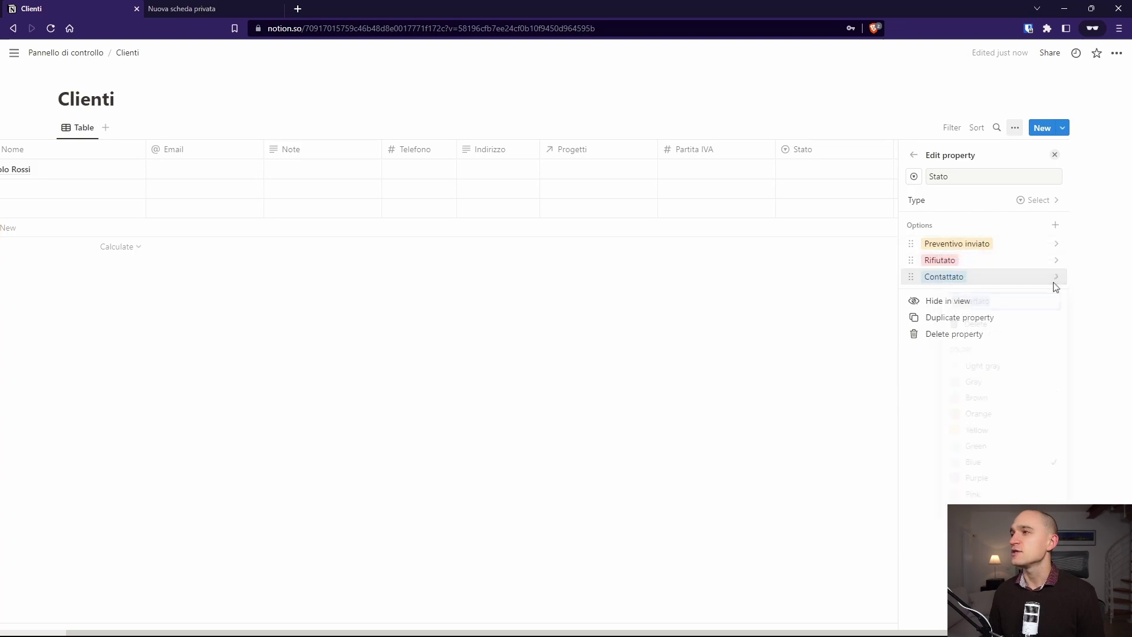
click(988, 223)
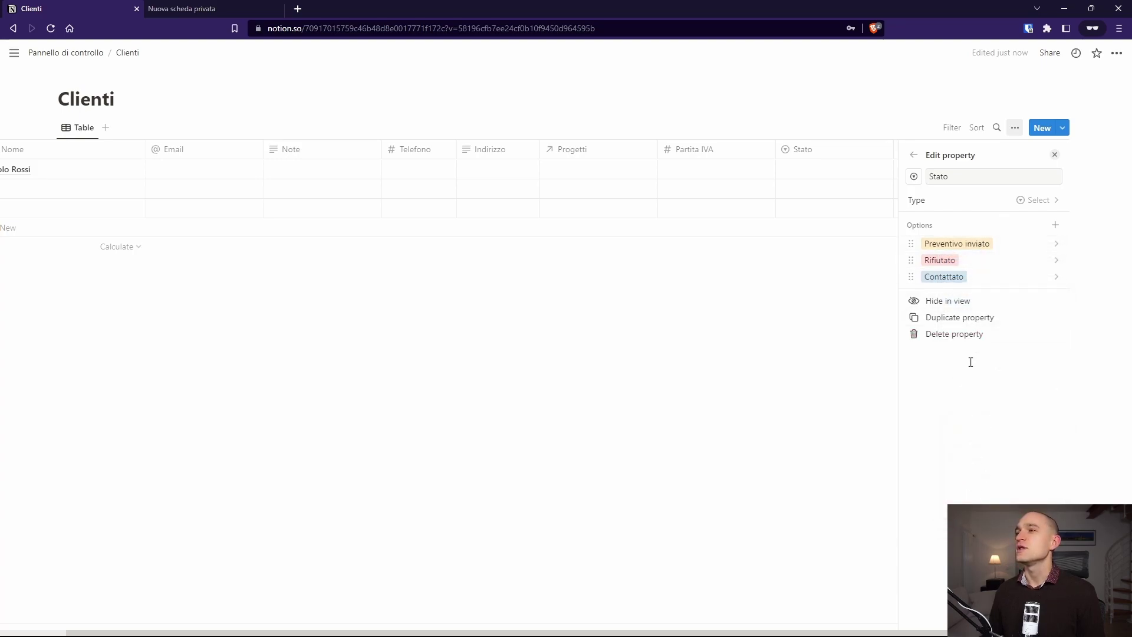
Step: Add the In corso option and close the Stato settings
click(1055, 227)
text(In corso)
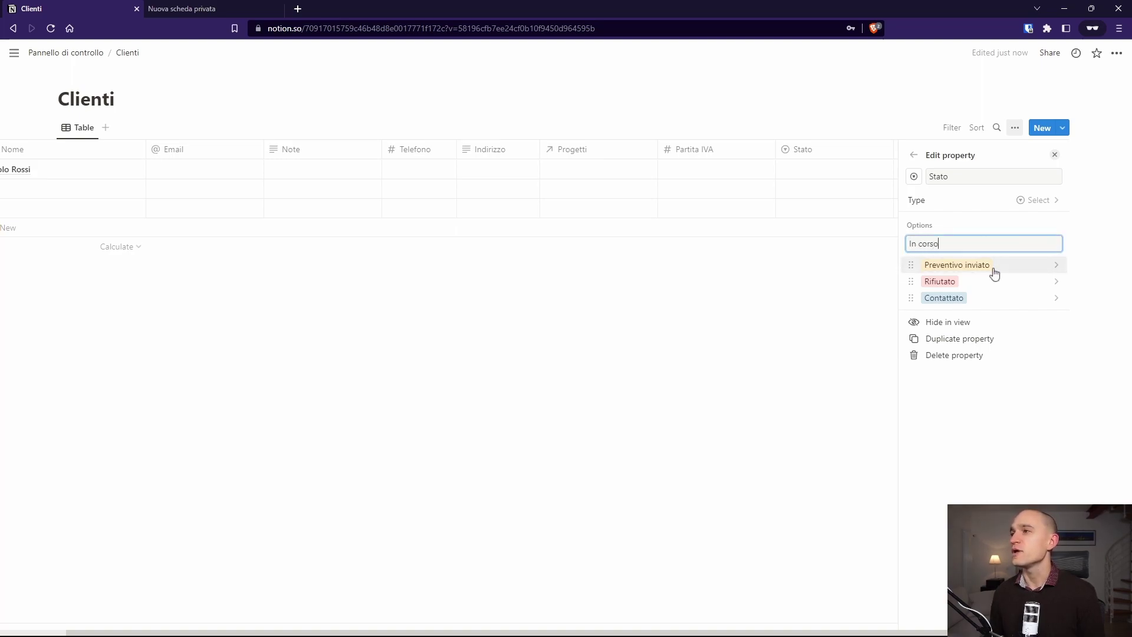
key(Return)
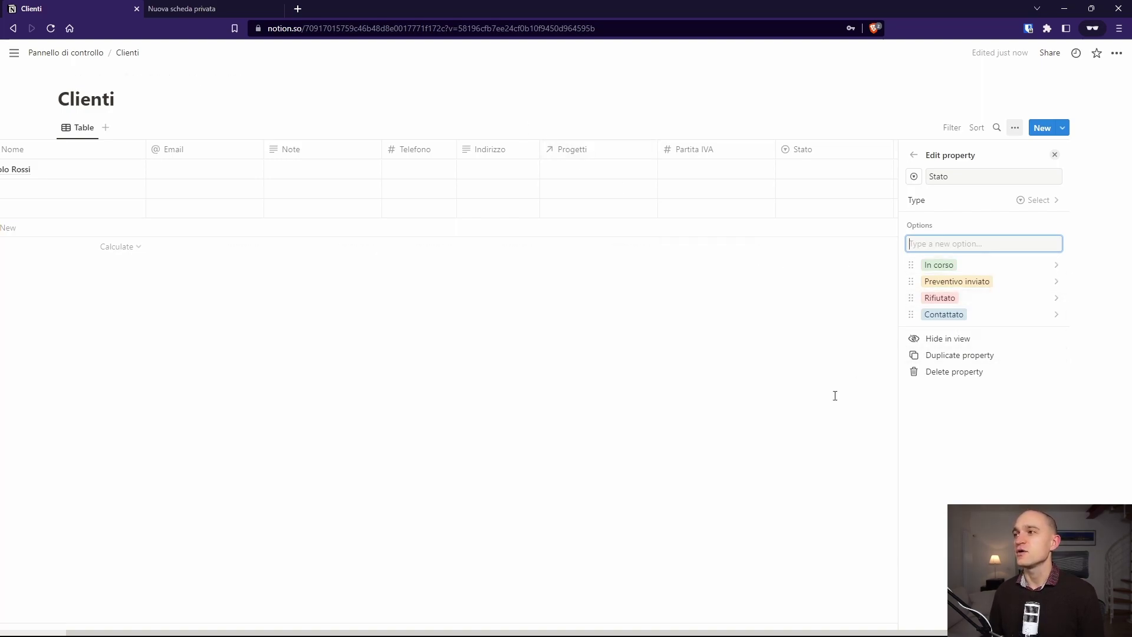
click(825, 396)
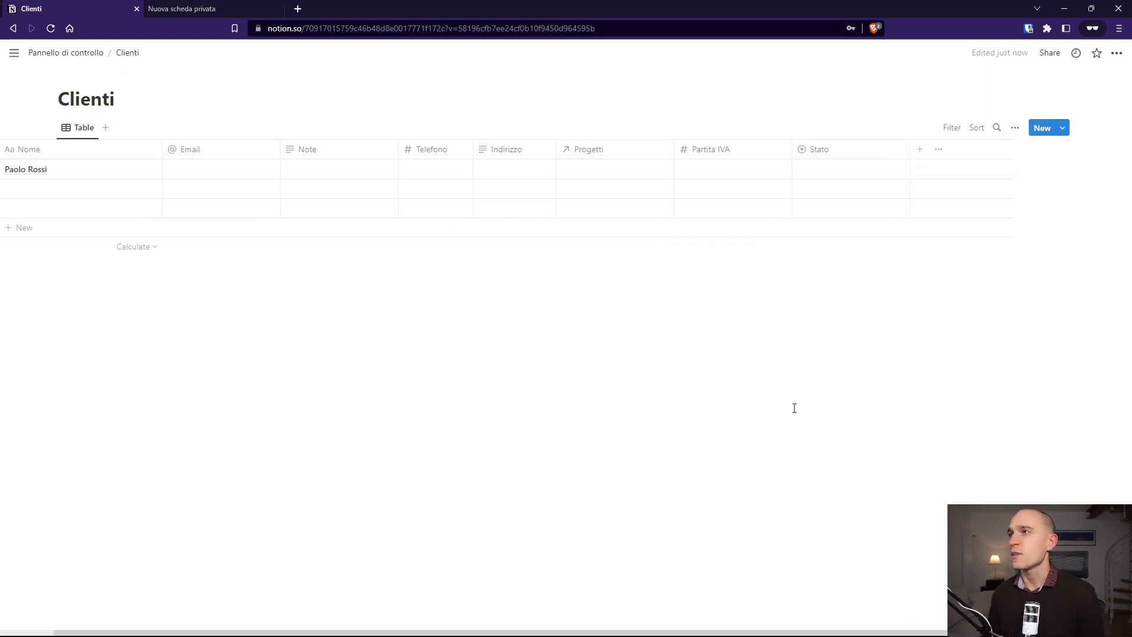
Step: Set the first client's Stato to Contattato and enter their email
click(884, 172)
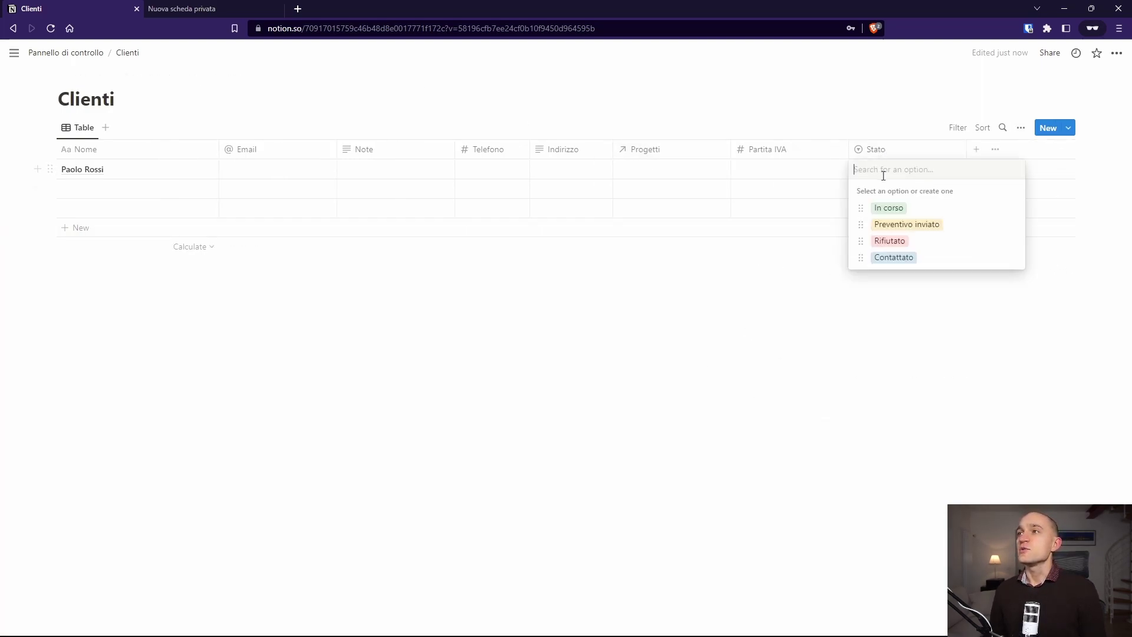
click(895, 258)
click(288, 168)
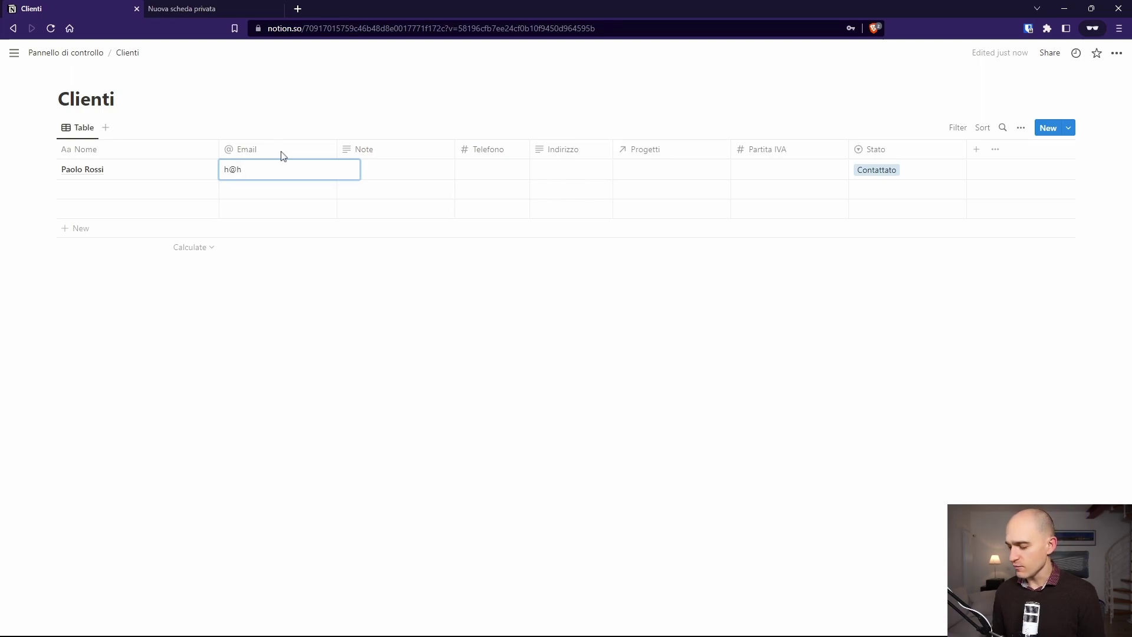
key(Return)
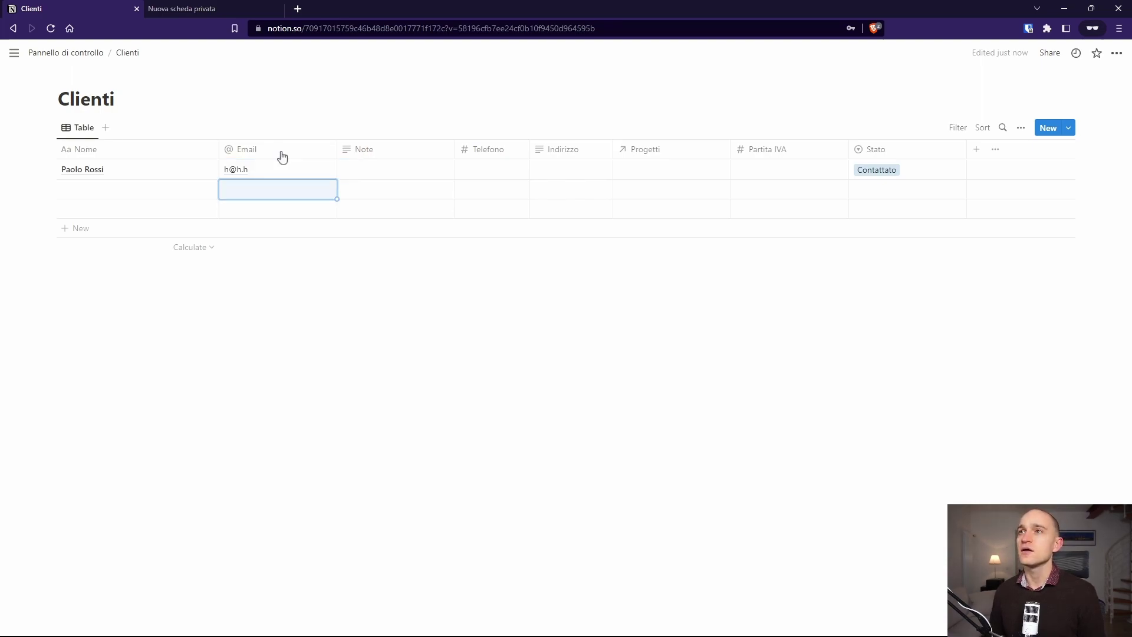
Step: Enter the first client's phone number and Partita IVA
click(490, 163)
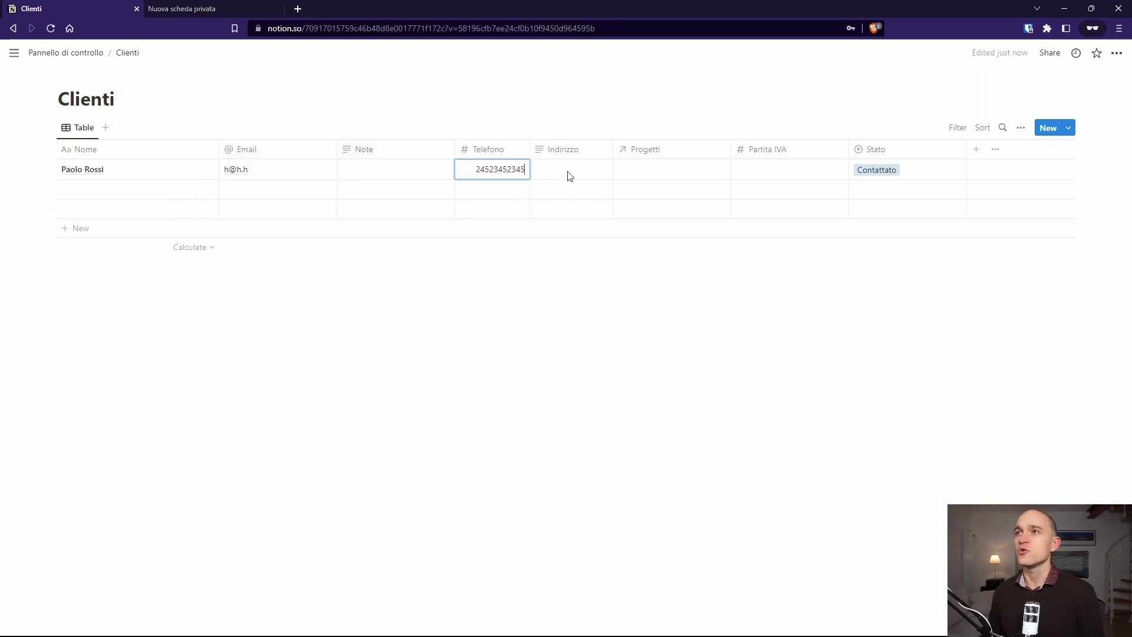
key(Escape)
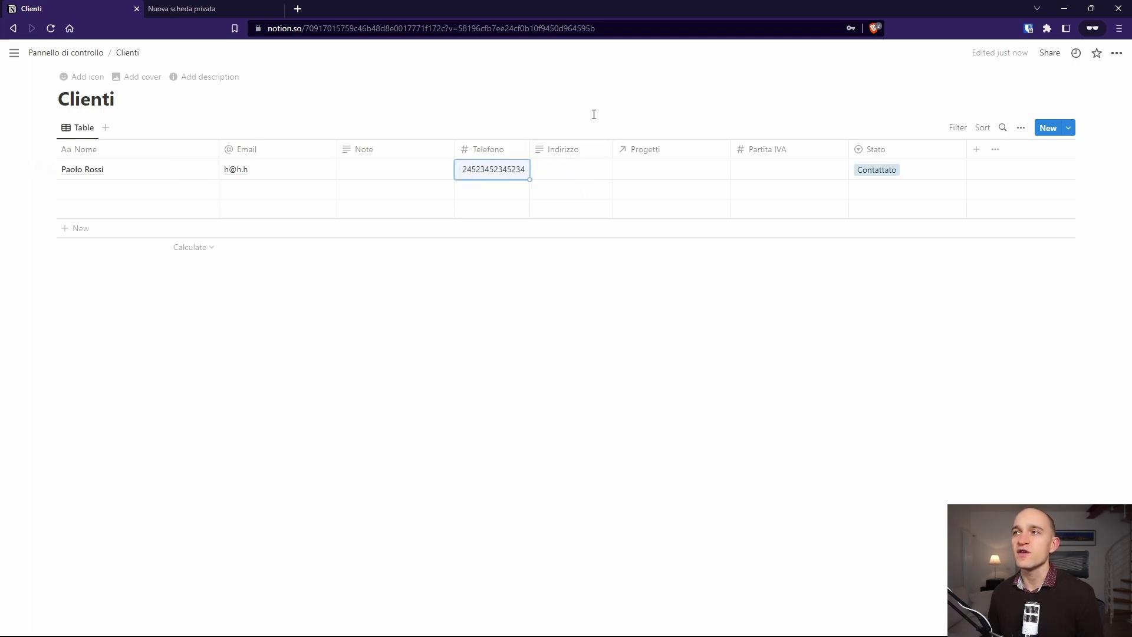
click(767, 176)
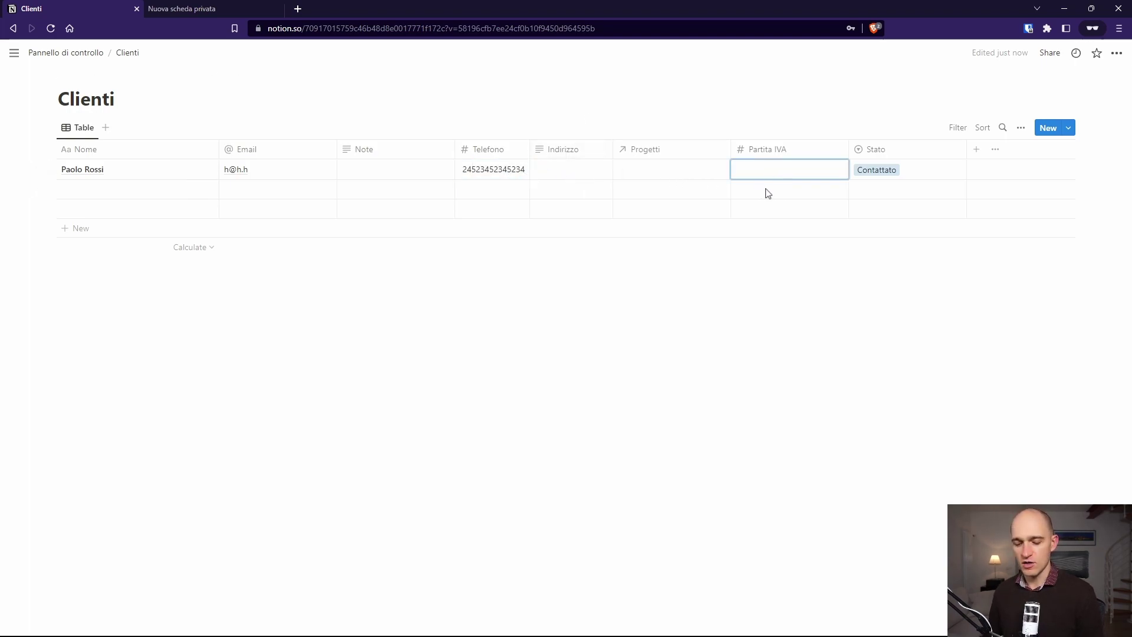
key(Escape)
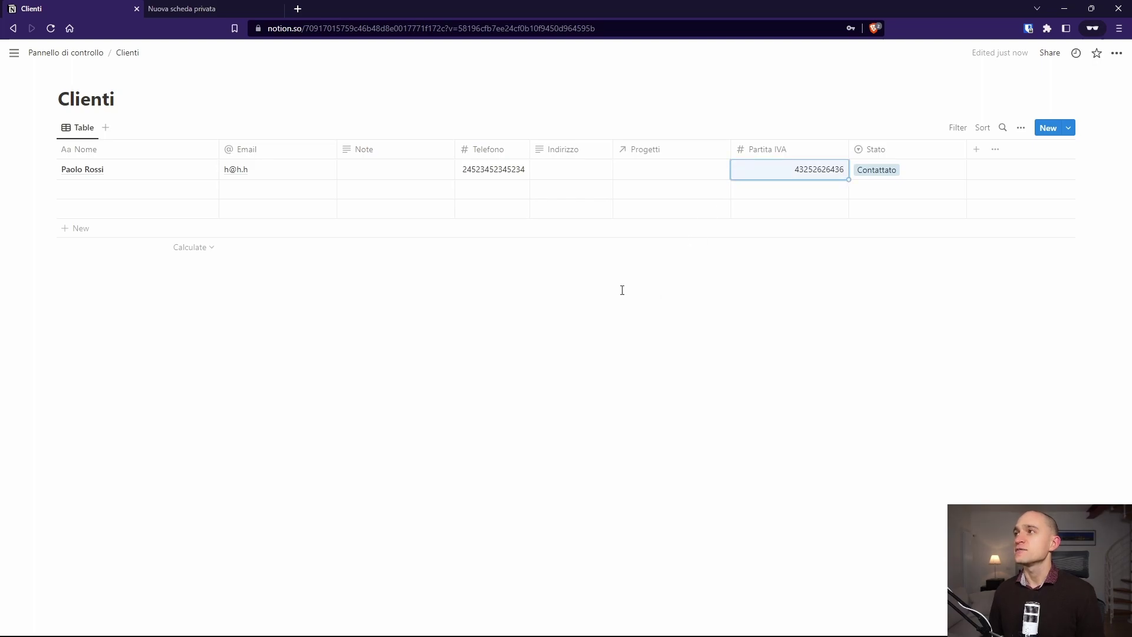
Step: Return to the Pannello di controllo page
mouse_move(86, 236)
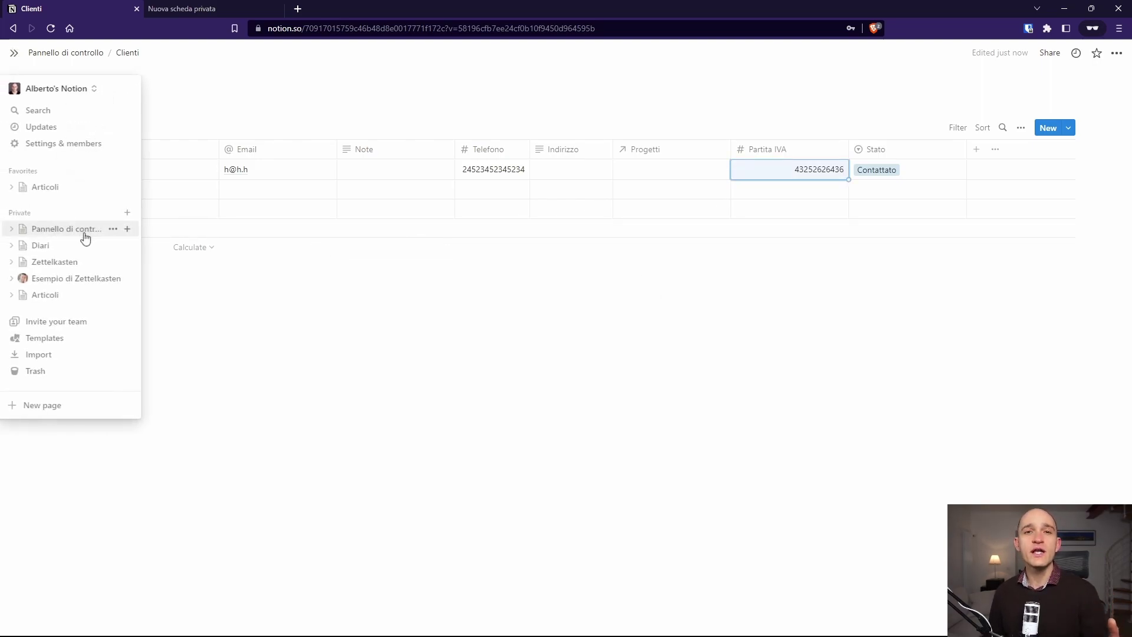
click(297, 416)
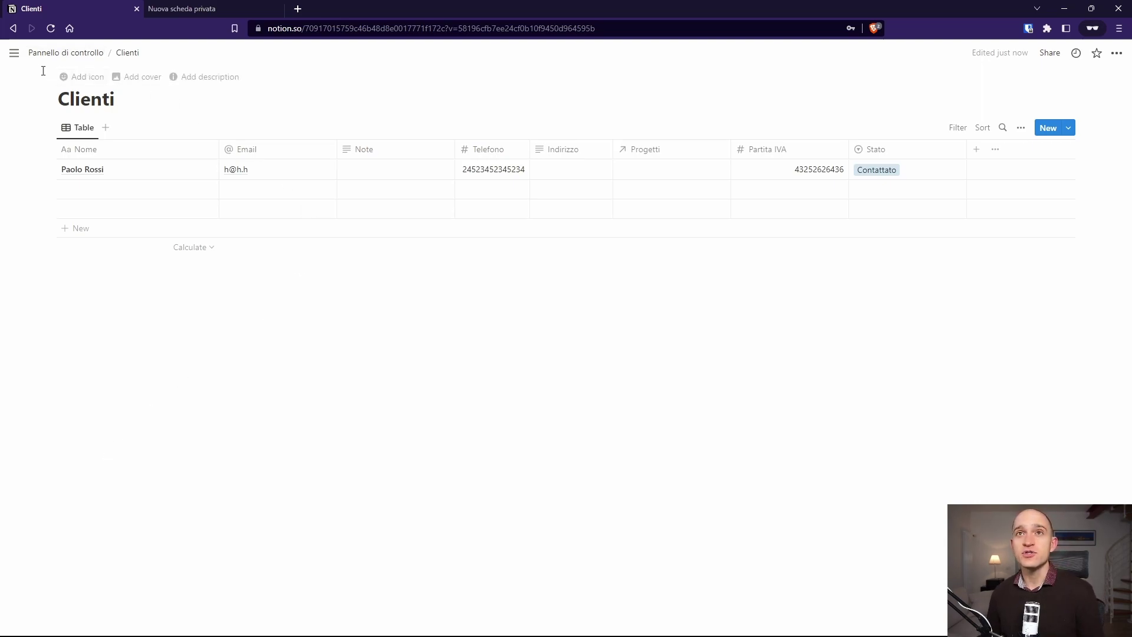
mouse_move(13, 59)
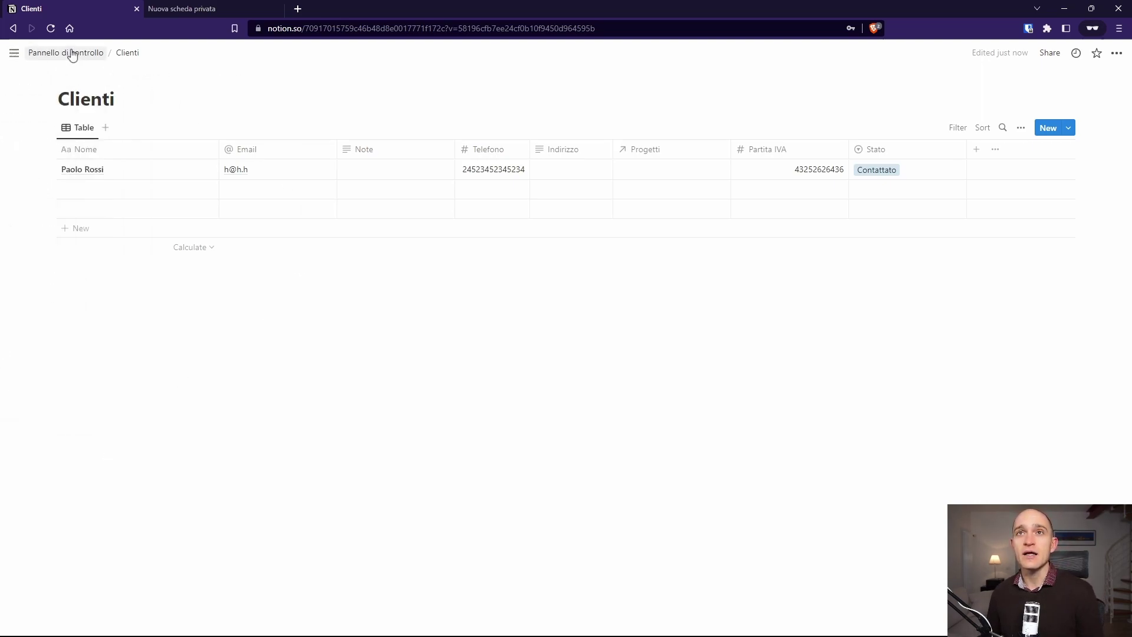
click(76, 56)
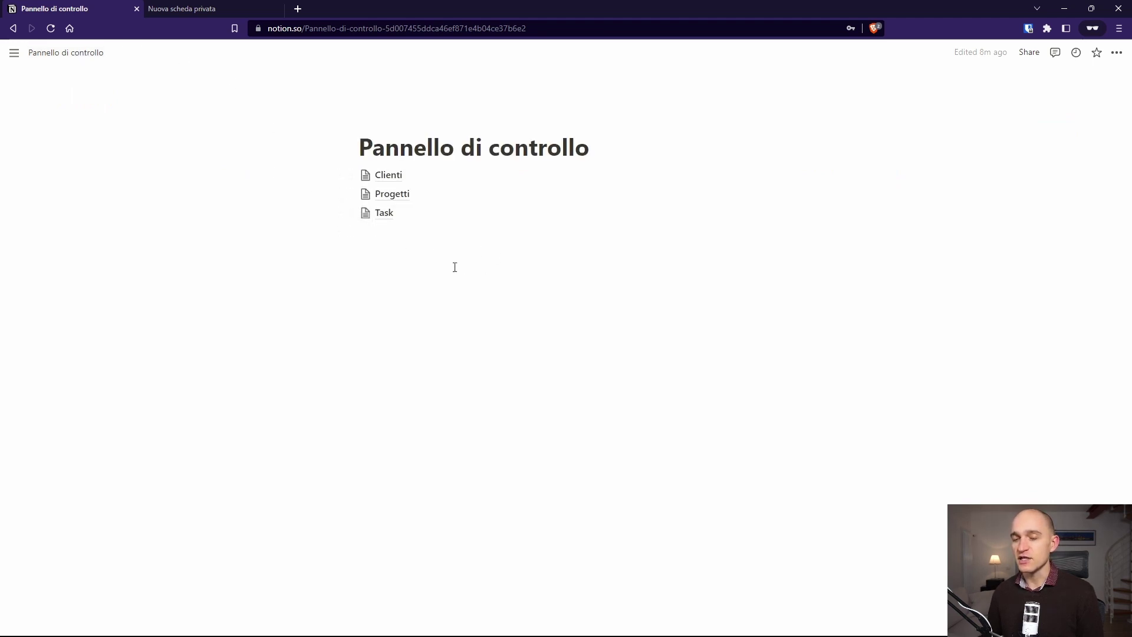
Step: In Progetti, name the first project 'Copy pagina di vendita'
click(394, 196)
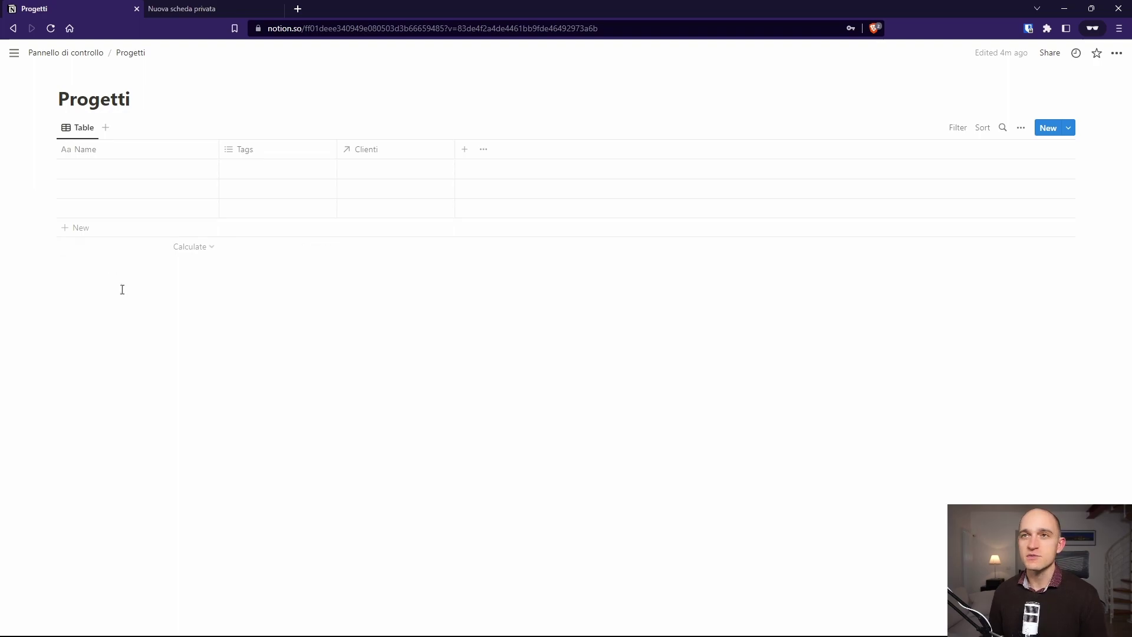
click(111, 169)
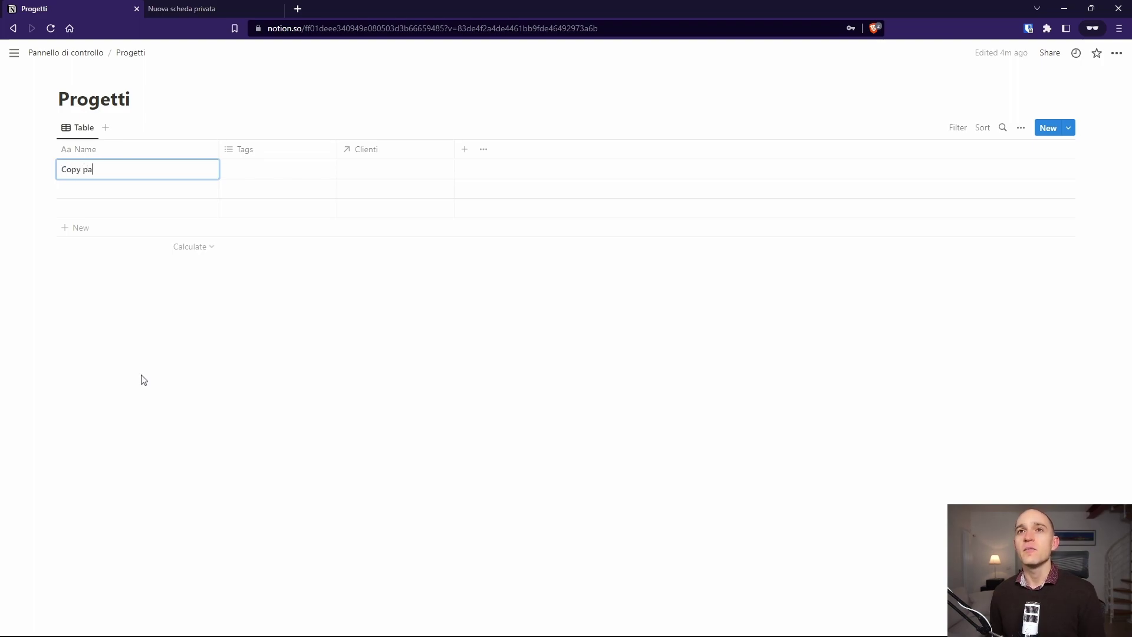
text(Copy pagina di vendita)
key(Return)
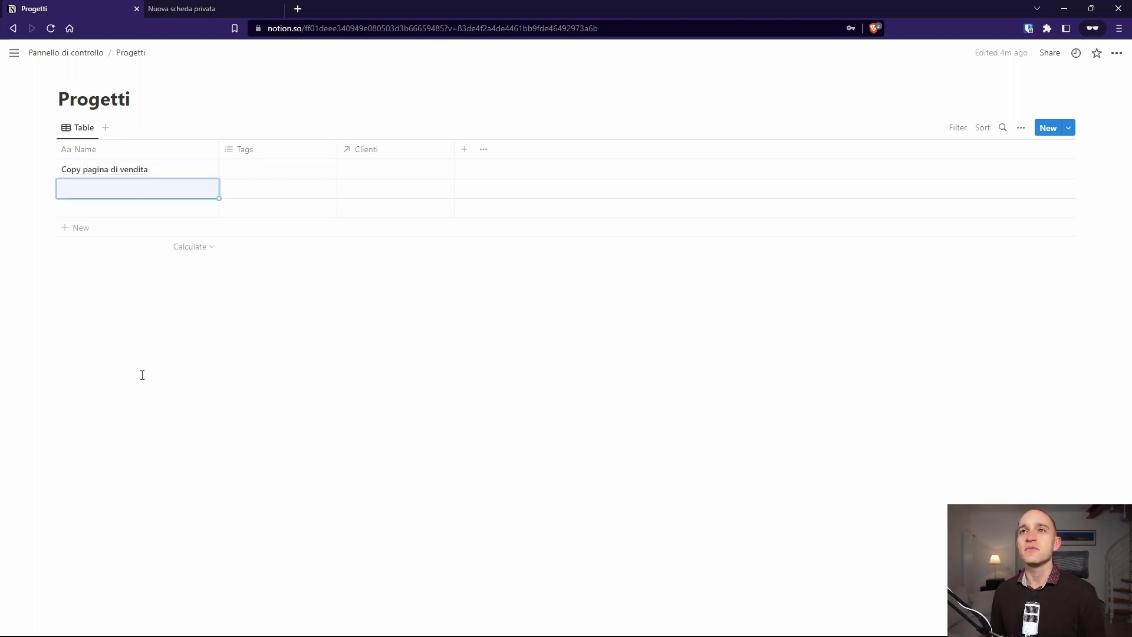
click(200, 116)
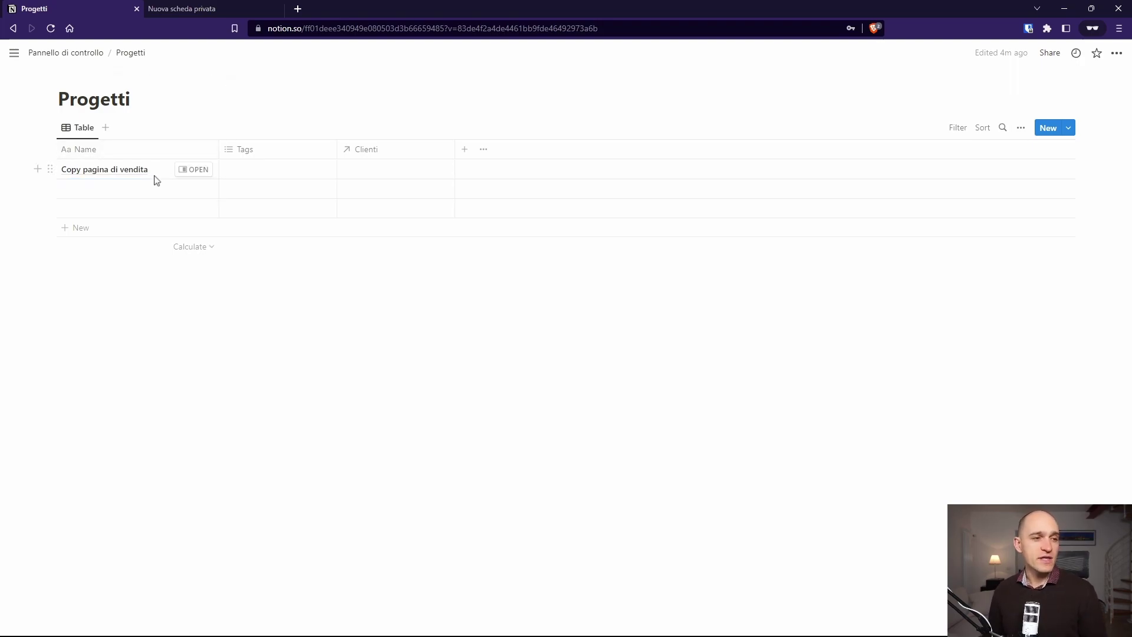
click(243, 170)
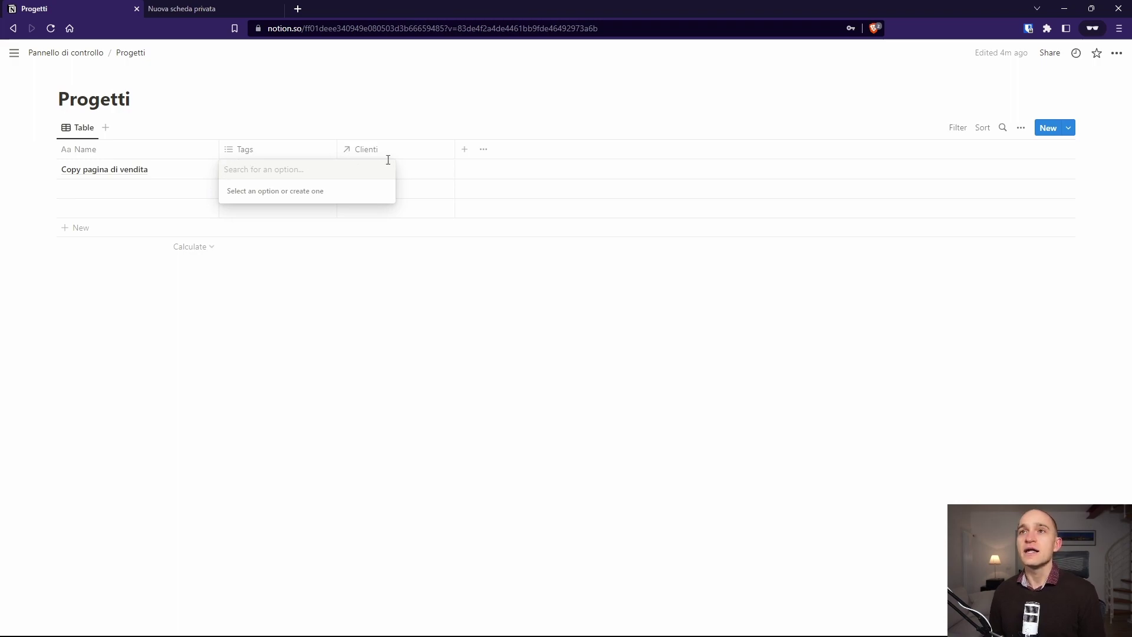
click(406, 111)
click(407, 119)
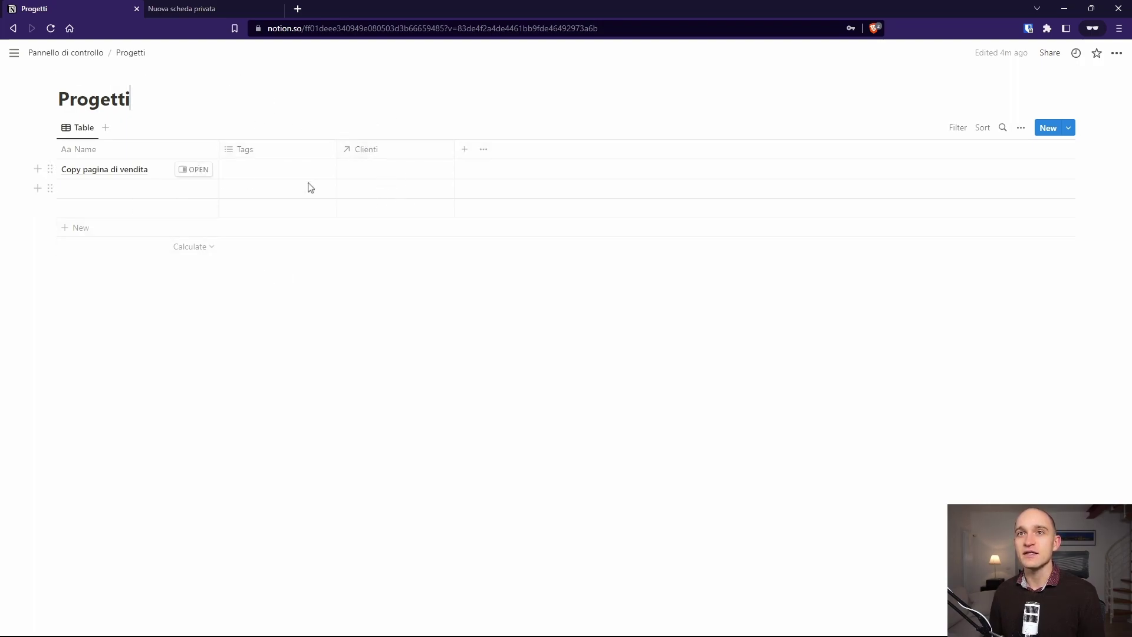
Step: Link the existing client record to the project
click(381, 178)
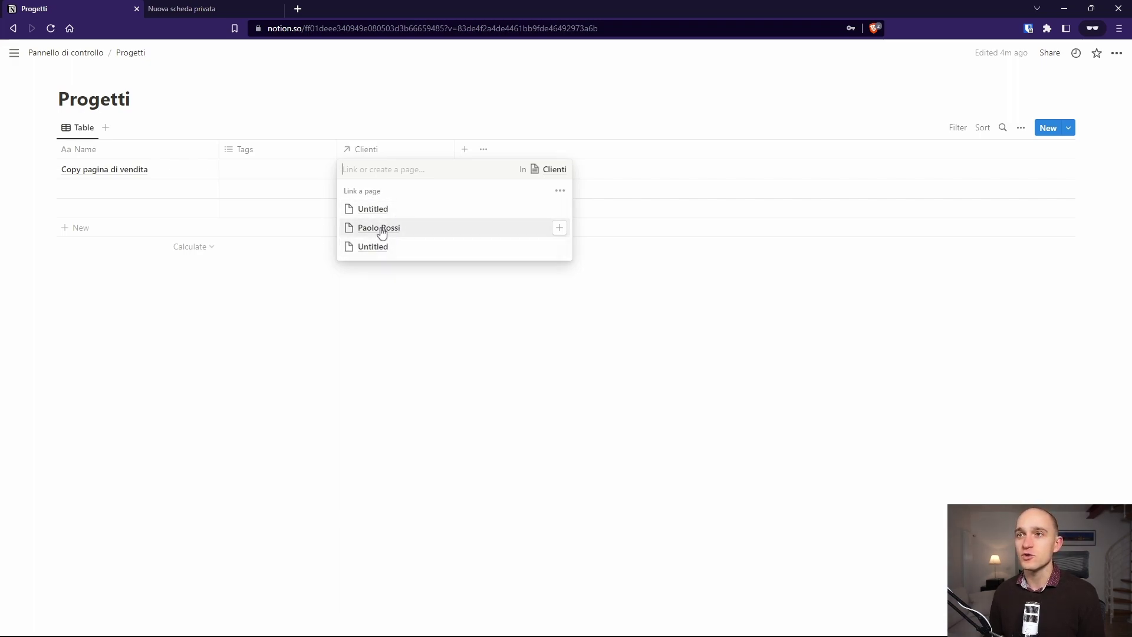
click(557, 229)
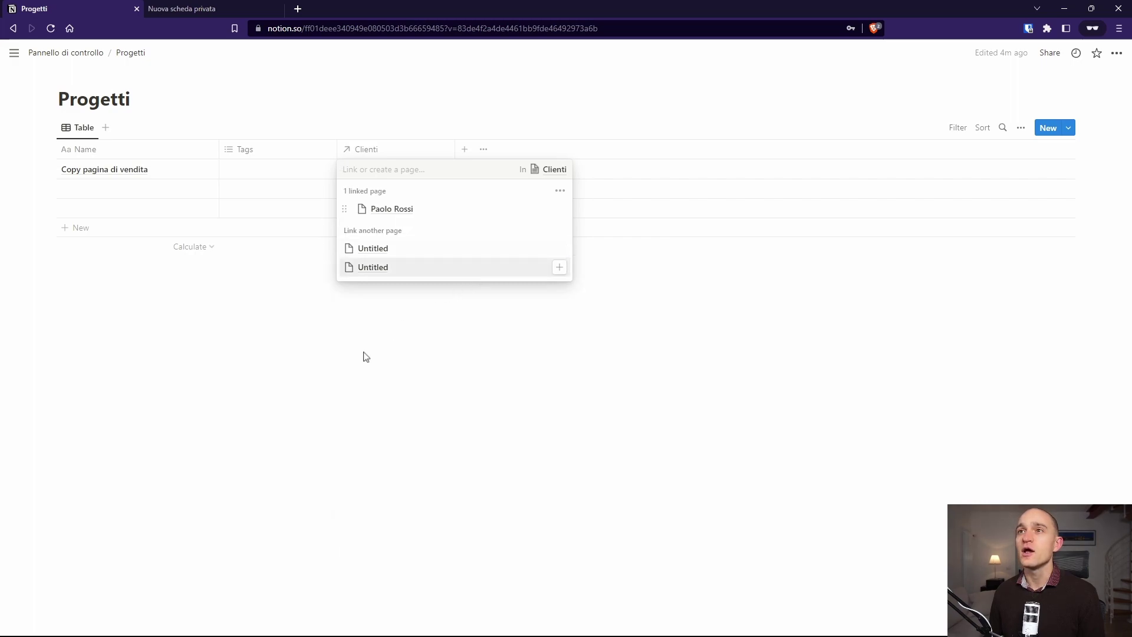
key(Escape)
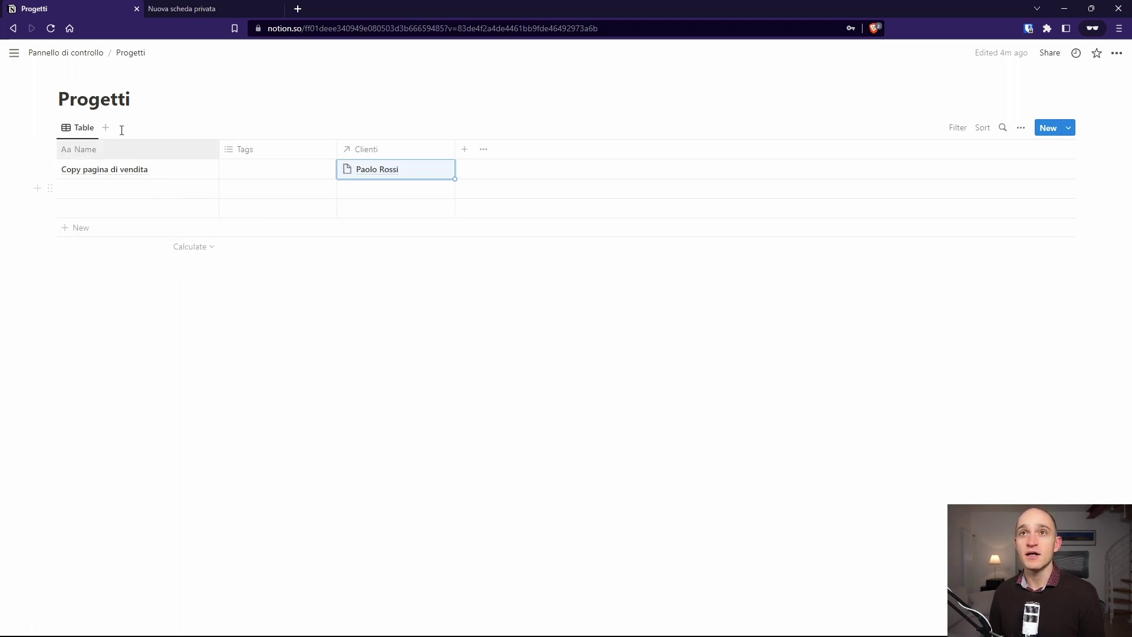
Step: Check the link in Clienti, then go back to Progetti
click(89, 54)
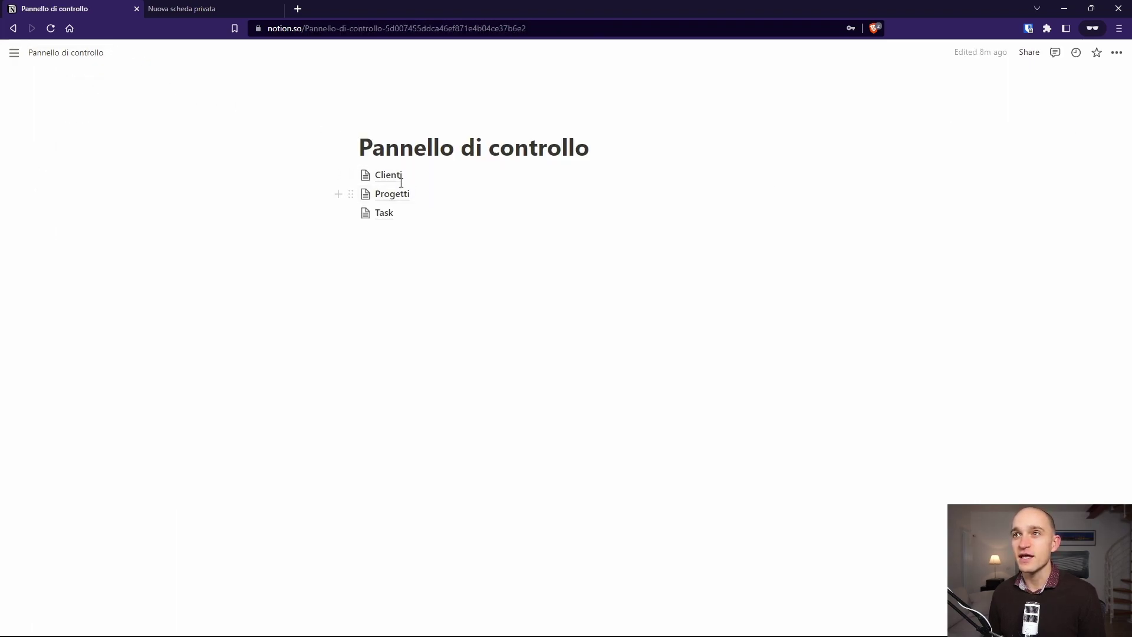
click(389, 175)
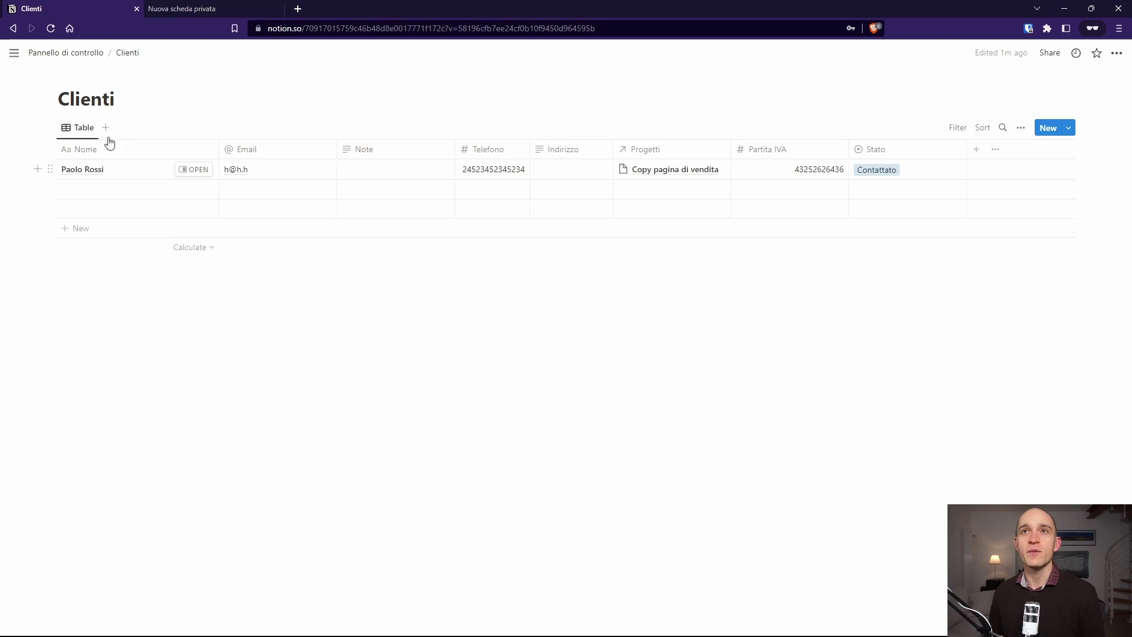
click(68, 54)
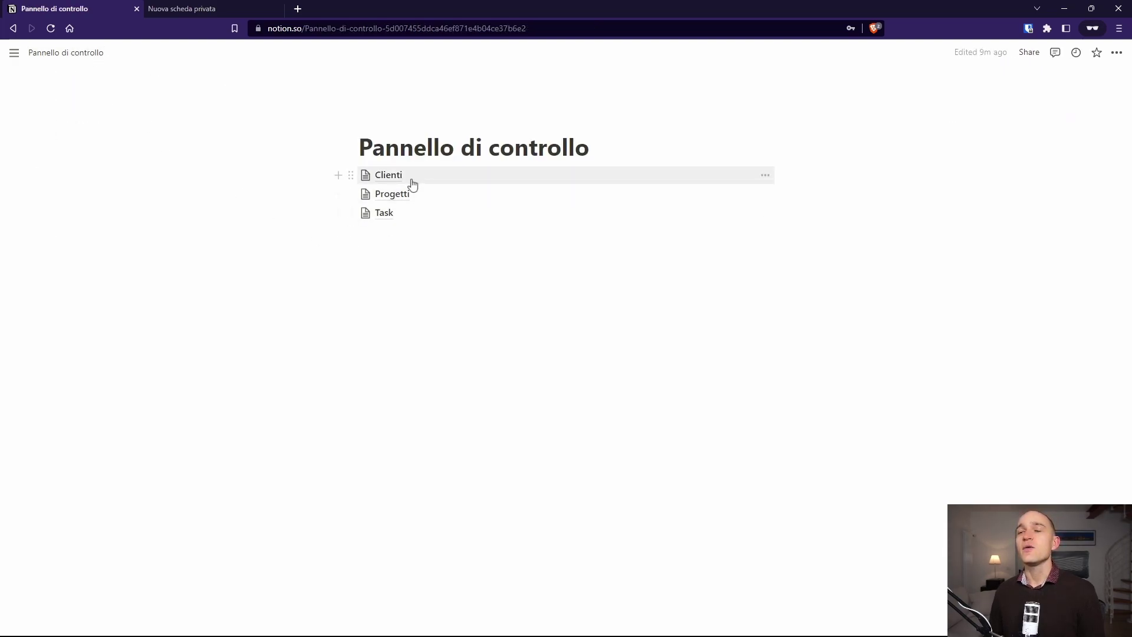
click(407, 199)
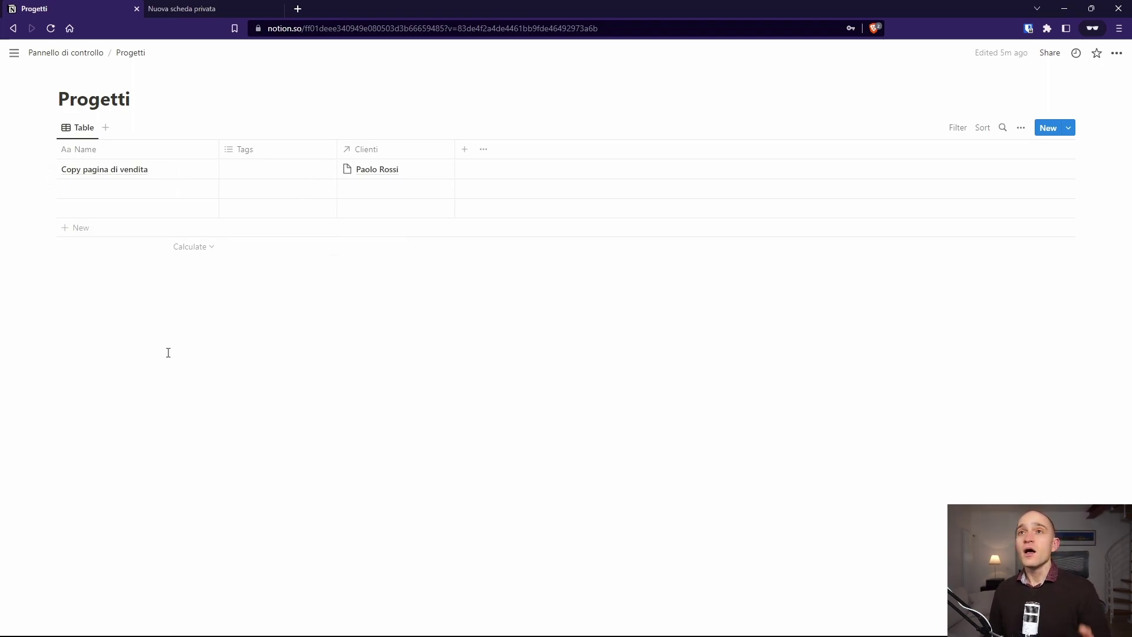
Step: Rename the Tags column to Tag and tag the first project Copy
click(252, 153)
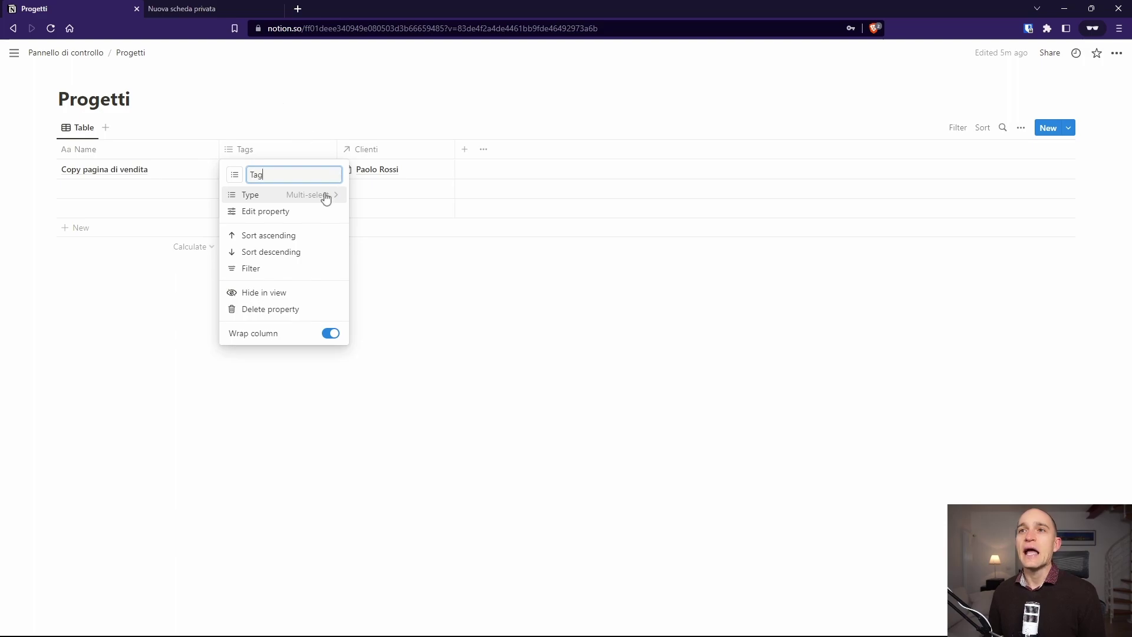
click(291, 117)
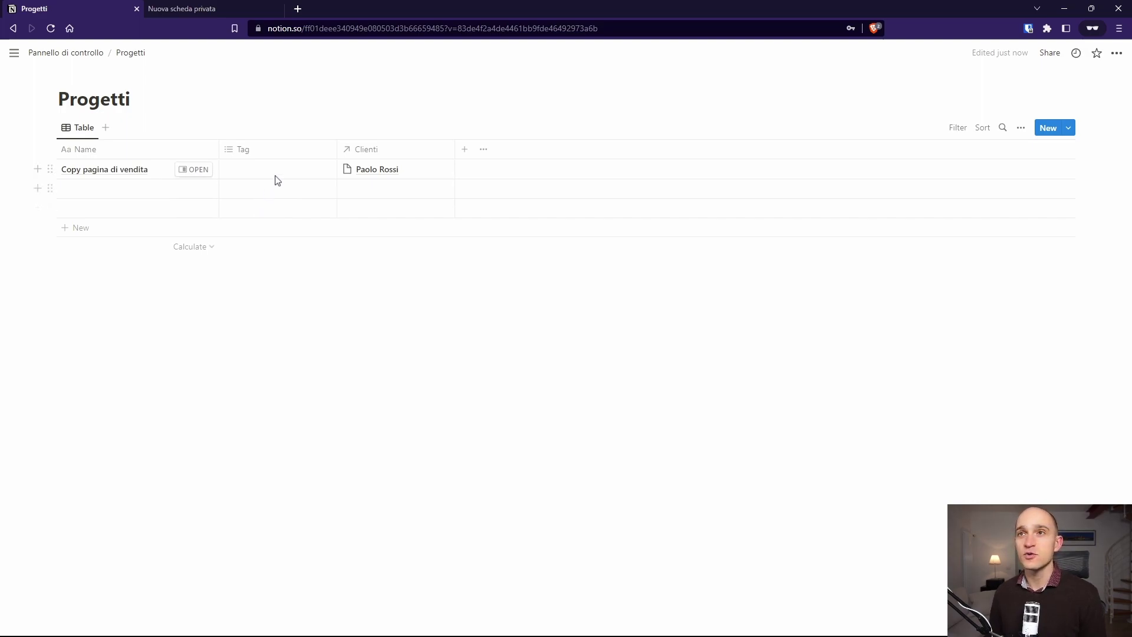
click(289, 168)
text(Copy)
key(Return)
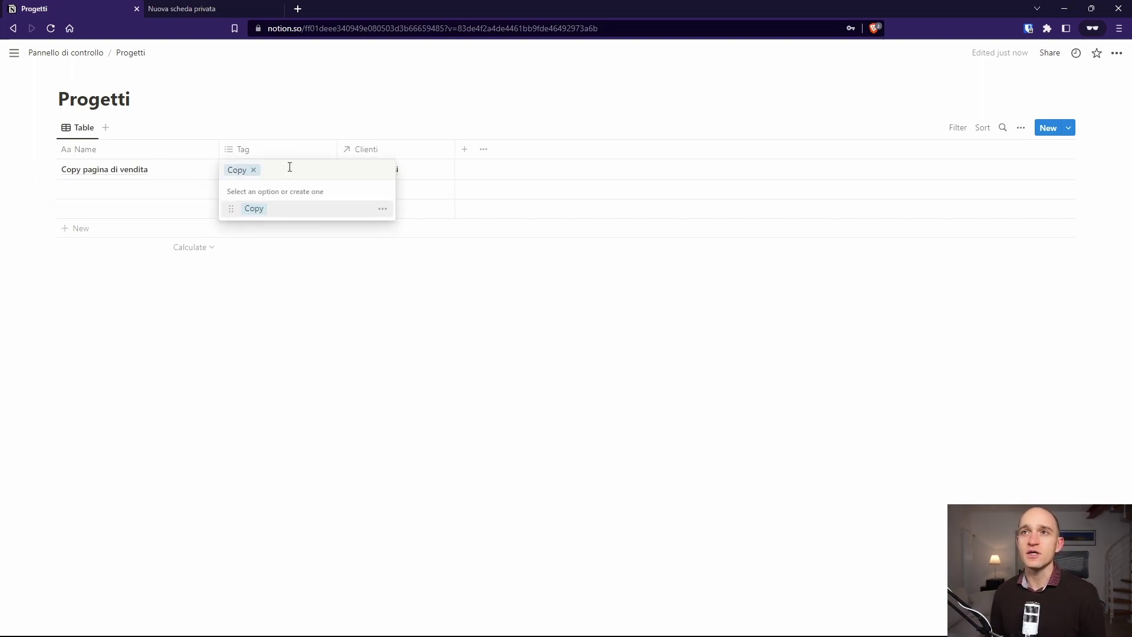
key(Escape)
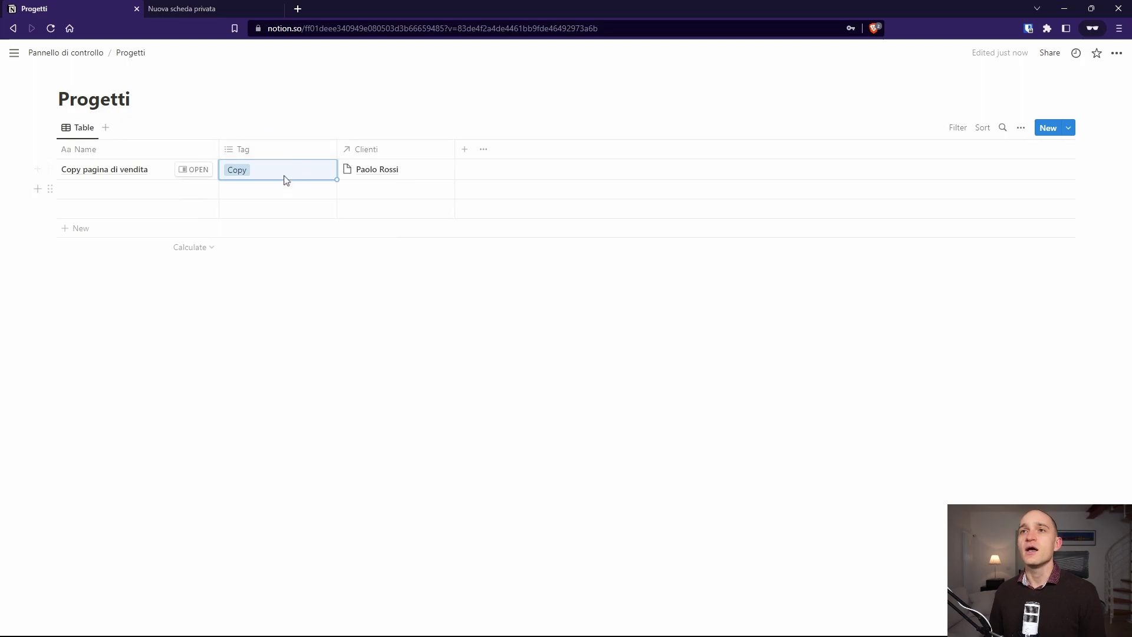
Step: Move the Tag column to sit after Clienti
click(285, 153)
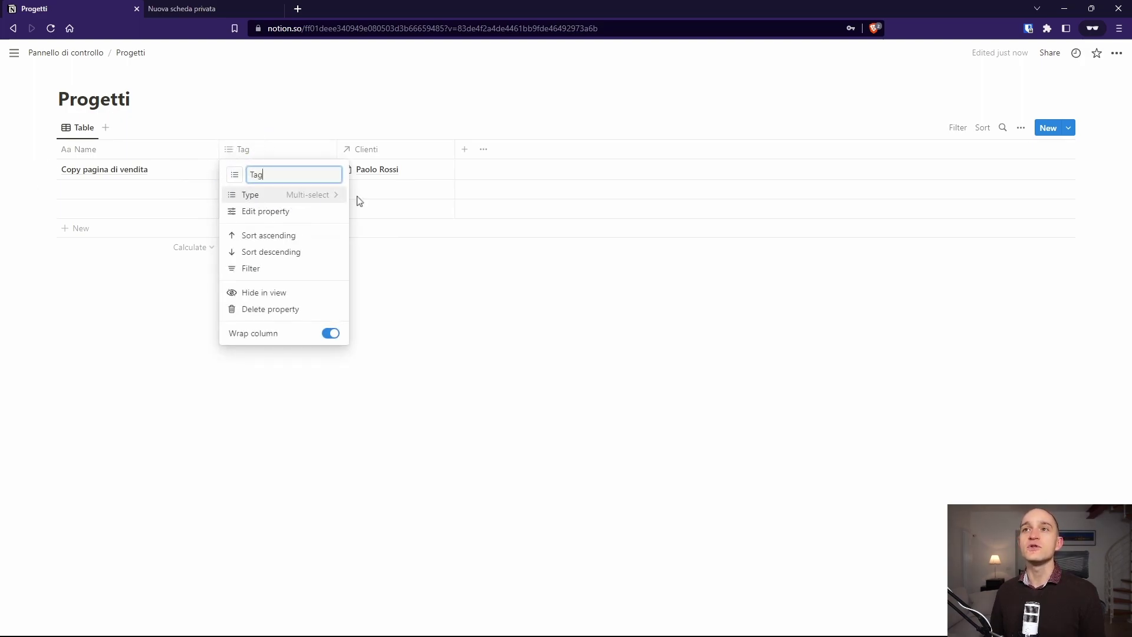
click(314, 133)
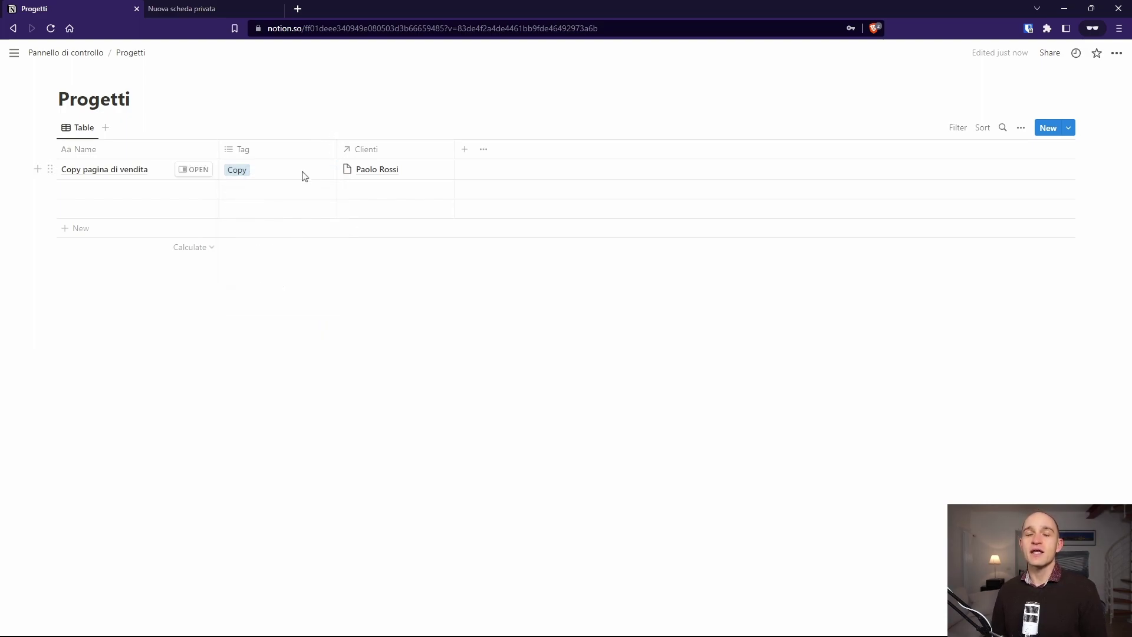
click(285, 198)
key(Escape)
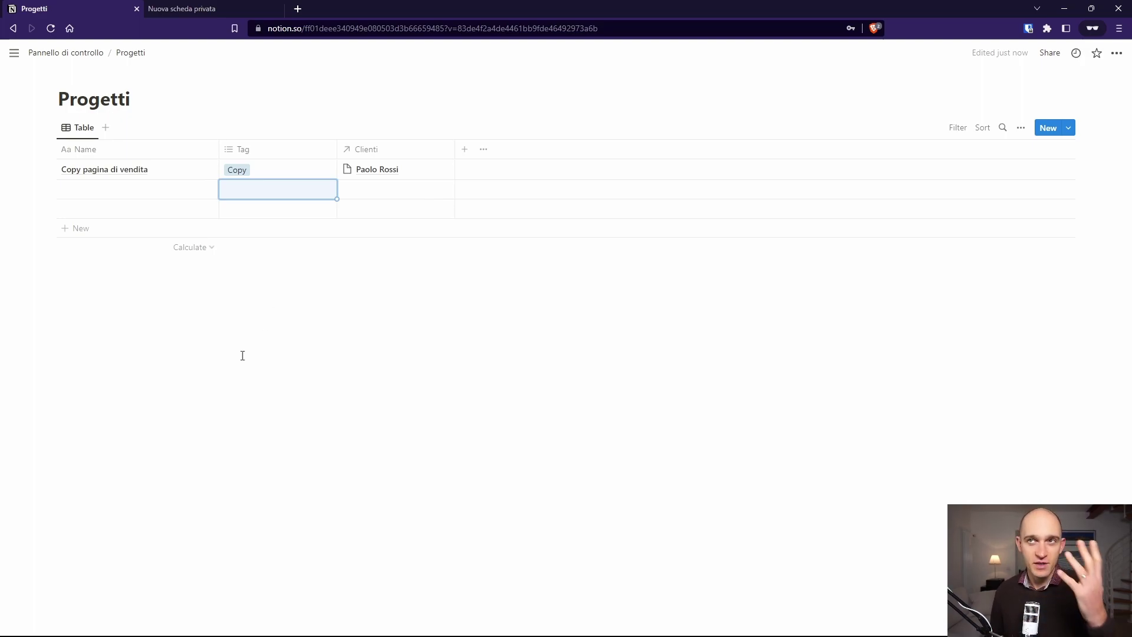
drag(275, 149, 453, 165)
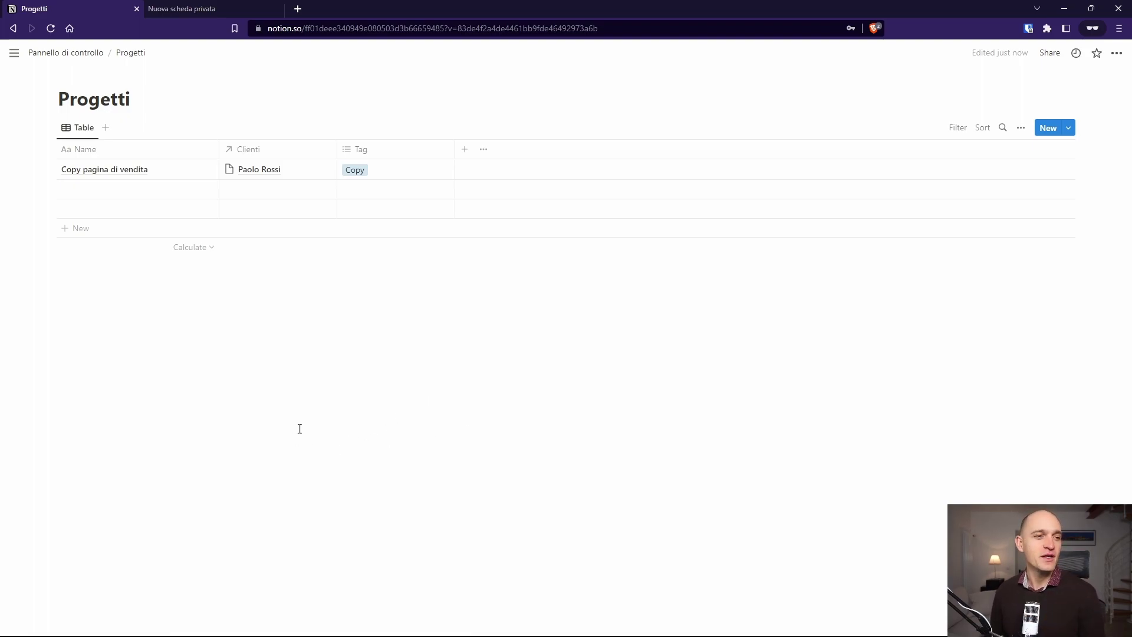
Step: Add a Select property Stato with options In attesa and Idea
click(465, 149)
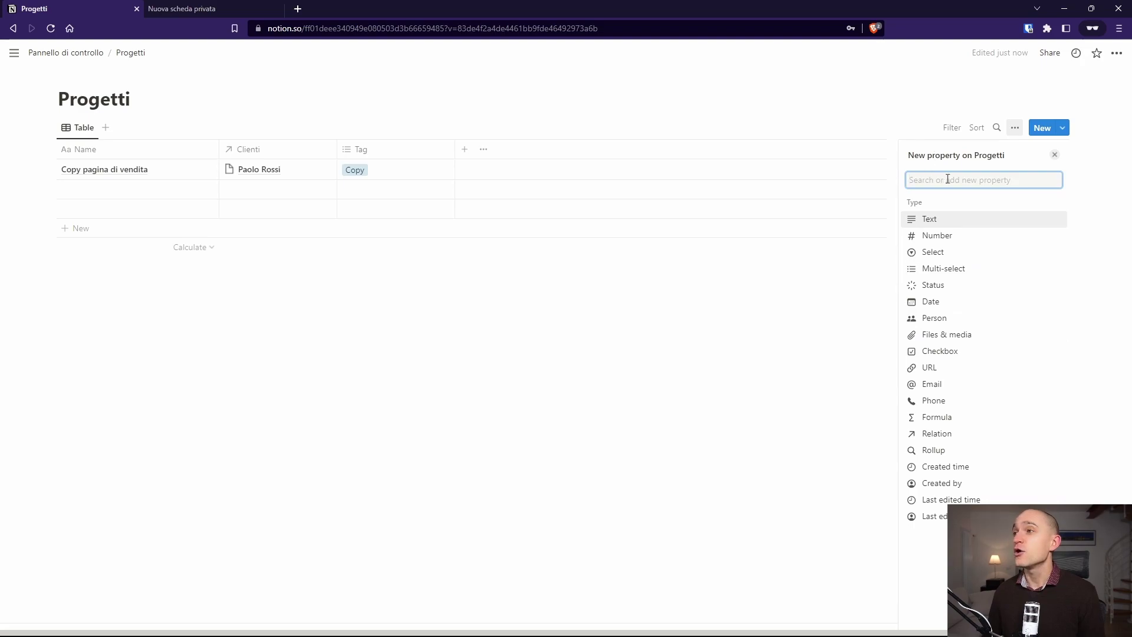
click(952, 253)
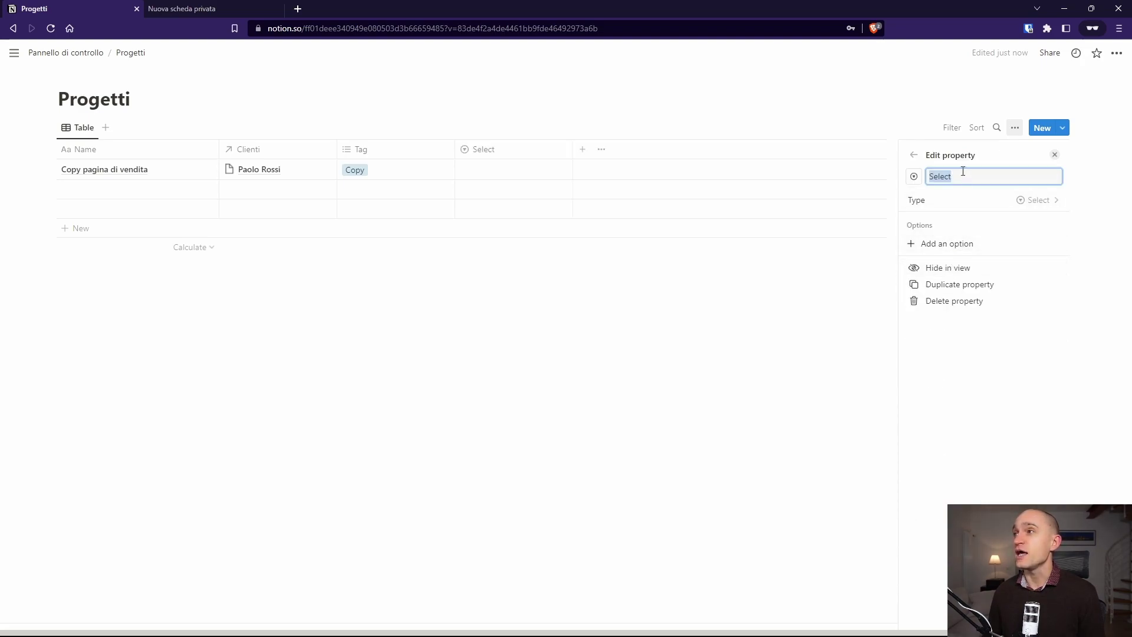
text(Stato)
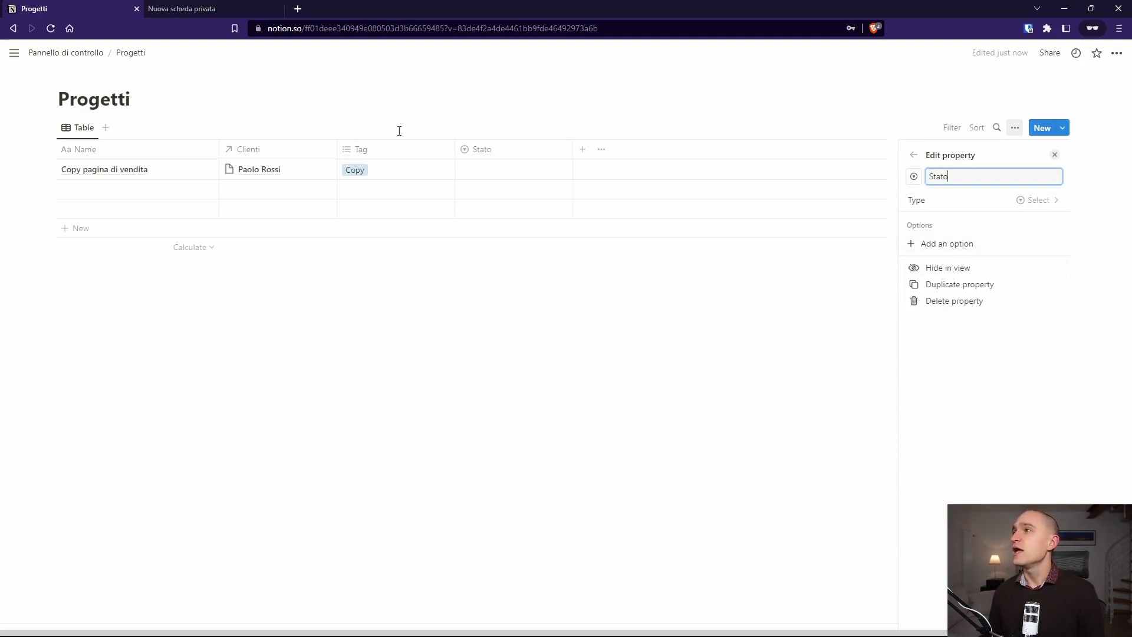
click(980, 243)
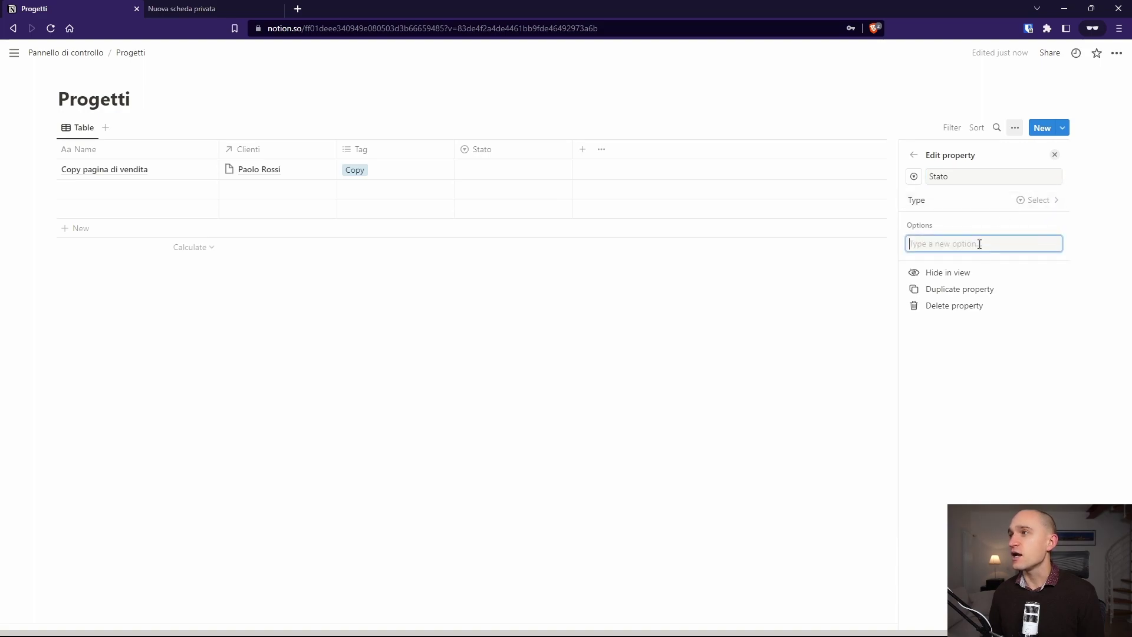
text(In at)
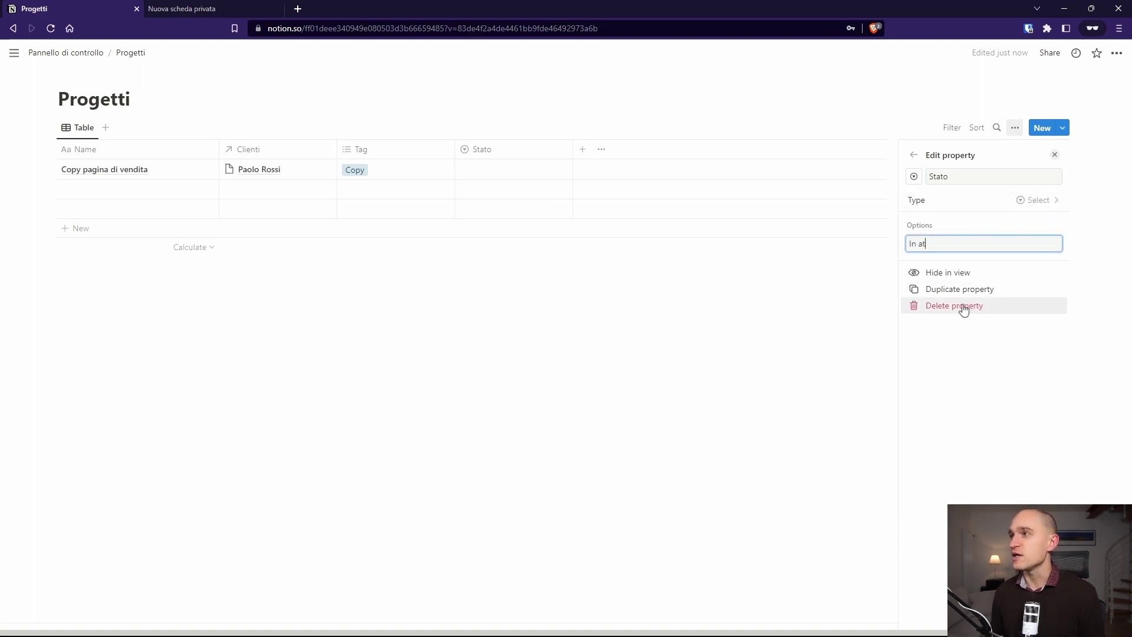
text(tesa)
key(Return)
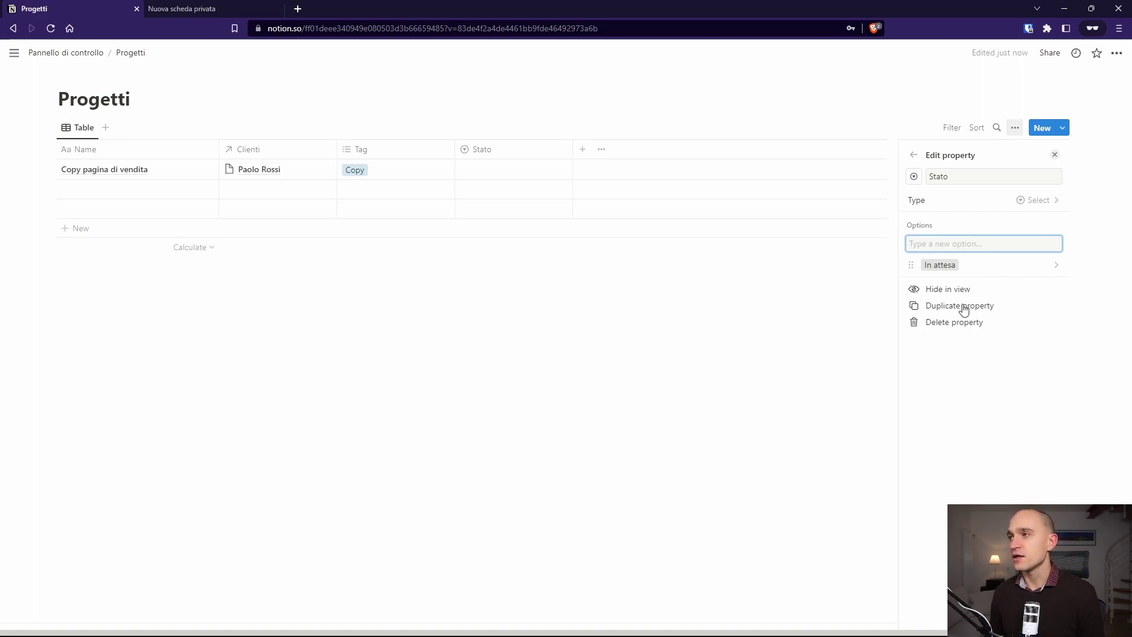
text(IDea)
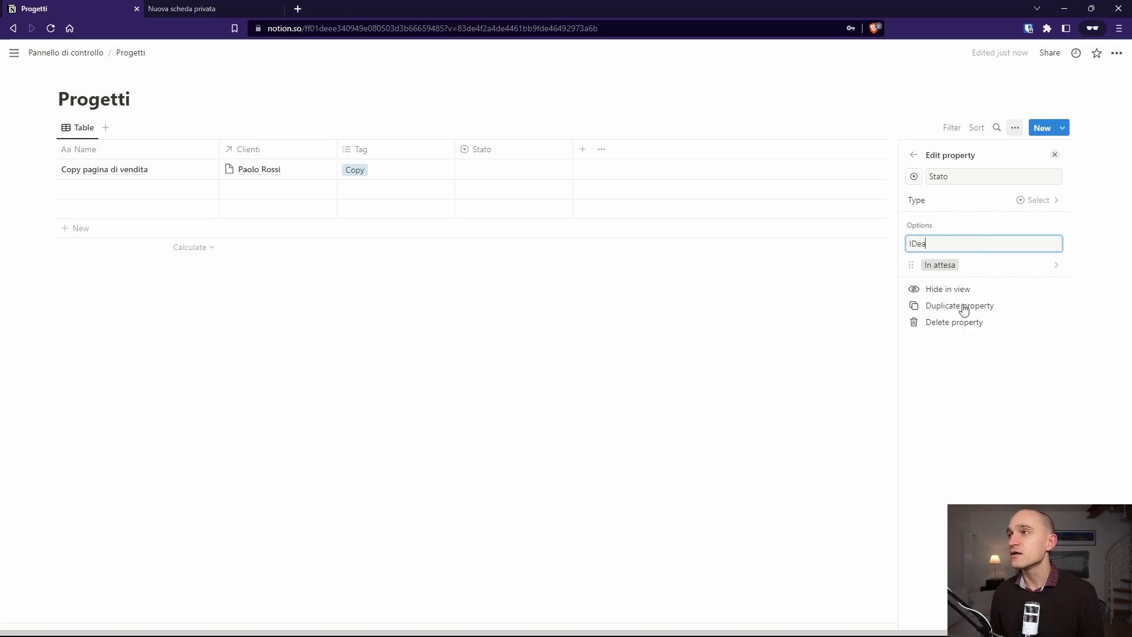
key(Return)
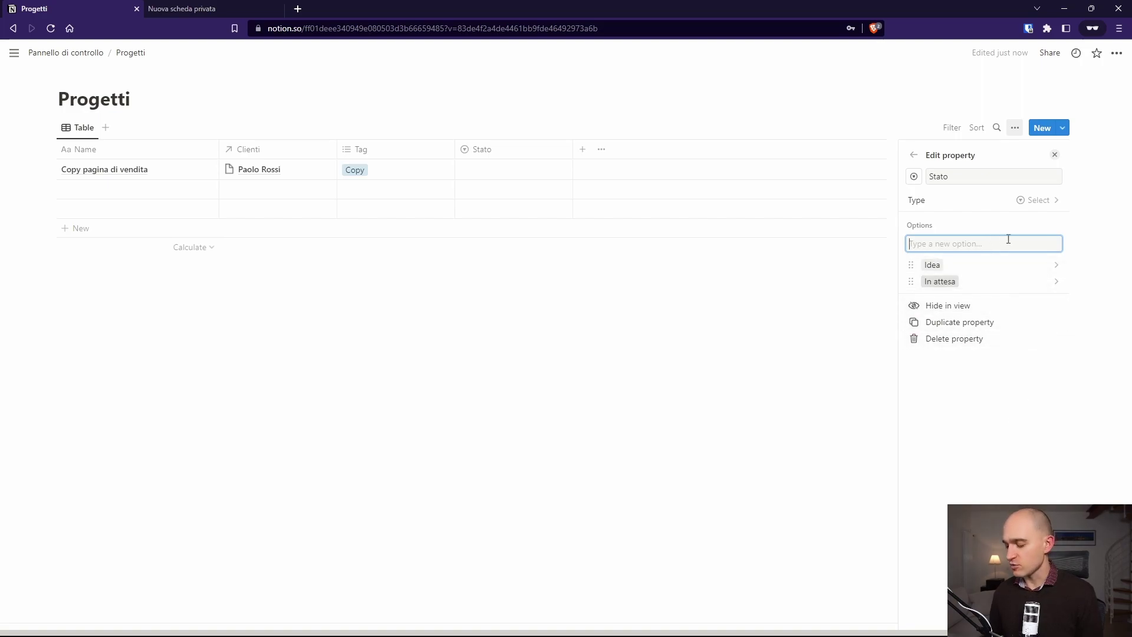
Step: Add In corso and Attesa pagamento, ordering them after Idea and In attesa
text(In corso)
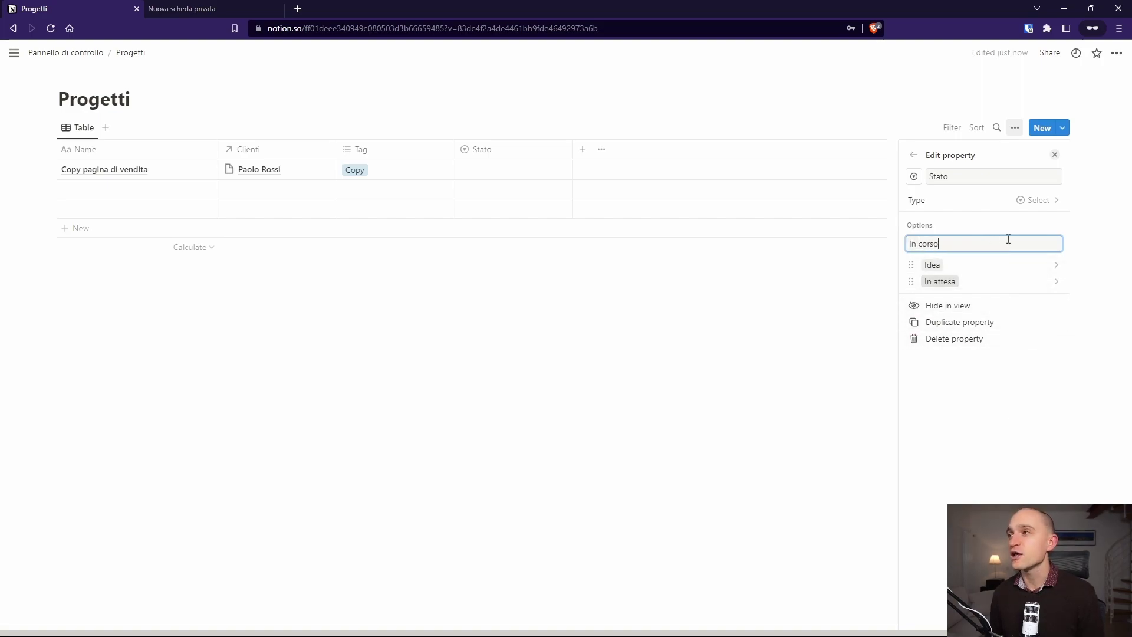
key(Return)
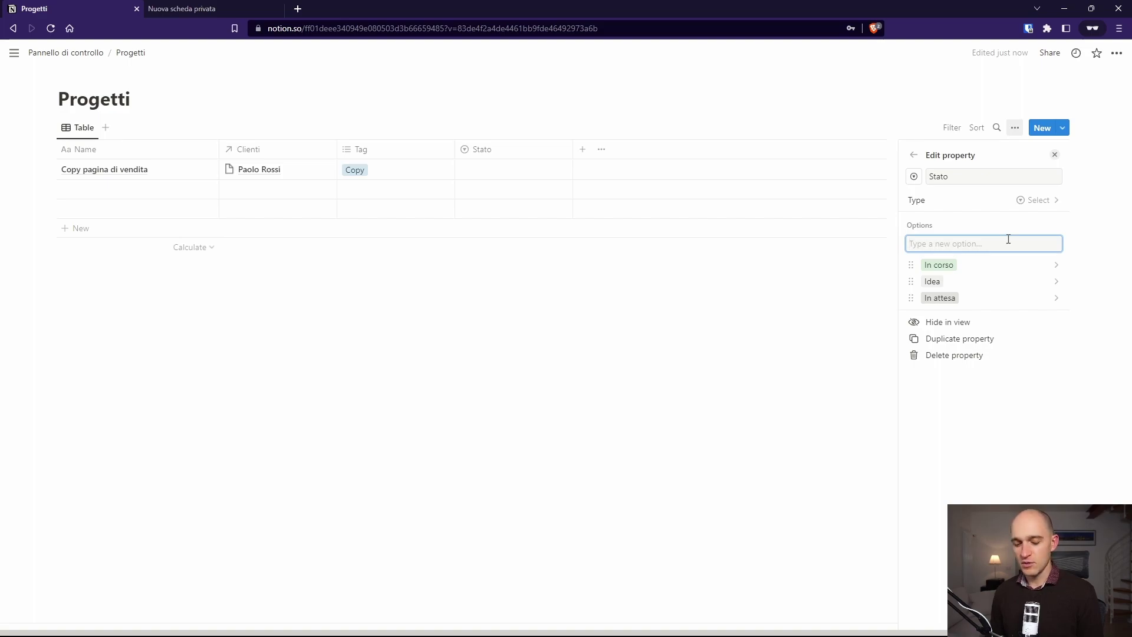
text(Attesa pagamento)
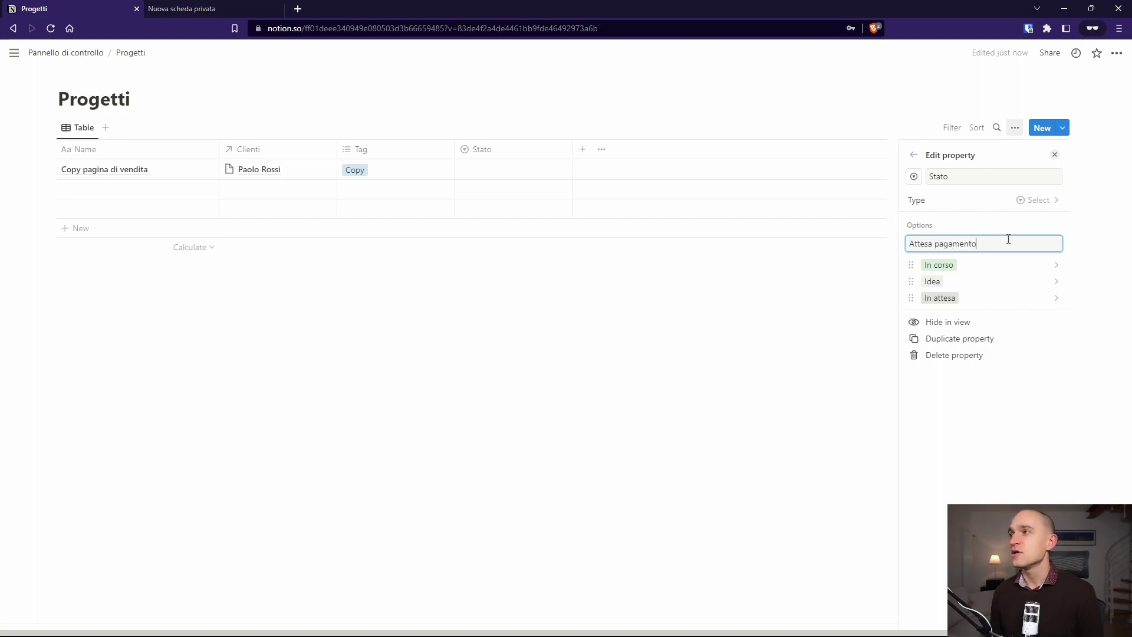
key(Return)
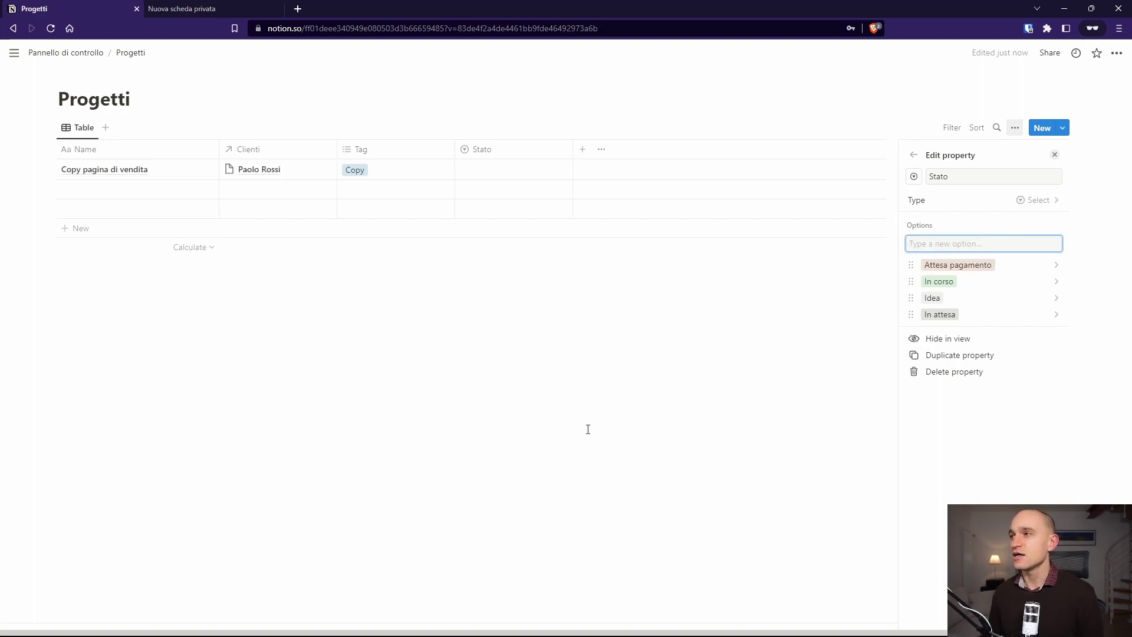
drag(911, 264, 913, 314)
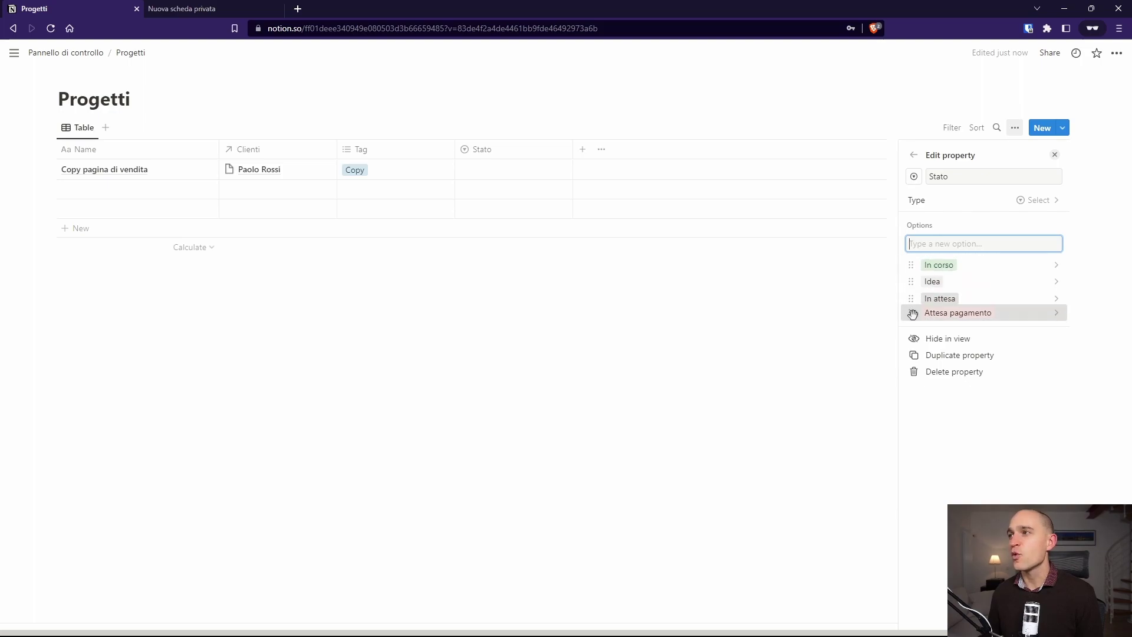
drag(911, 265, 912, 313)
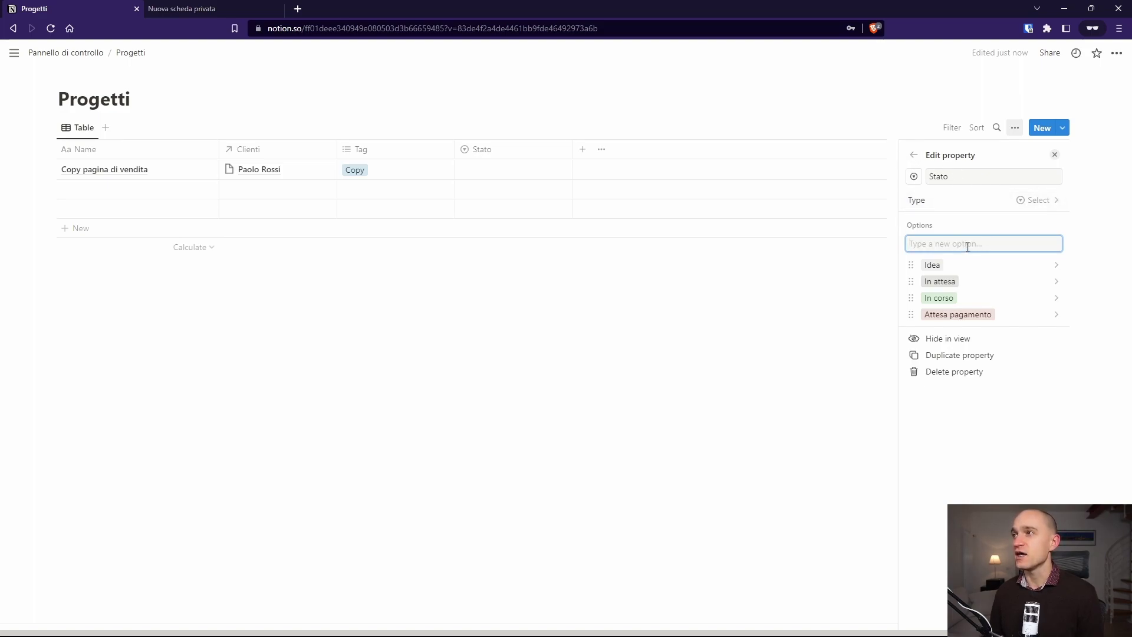
Step: Set the project's Stato to In attesa
key(Escape)
key(Escape)
click(466, 169)
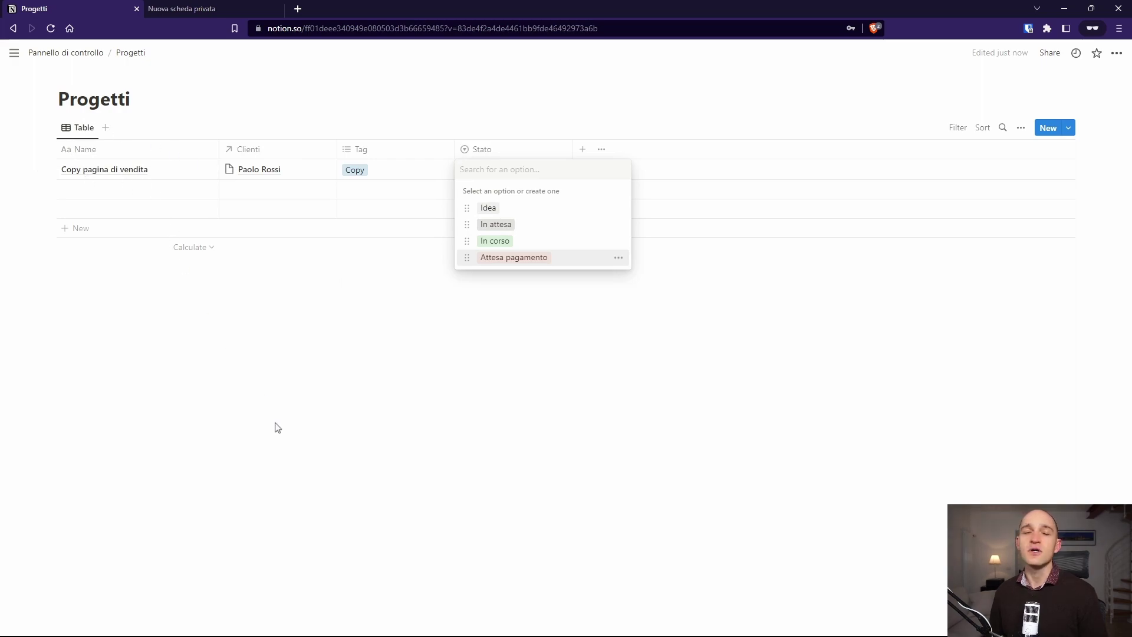
click(506, 227)
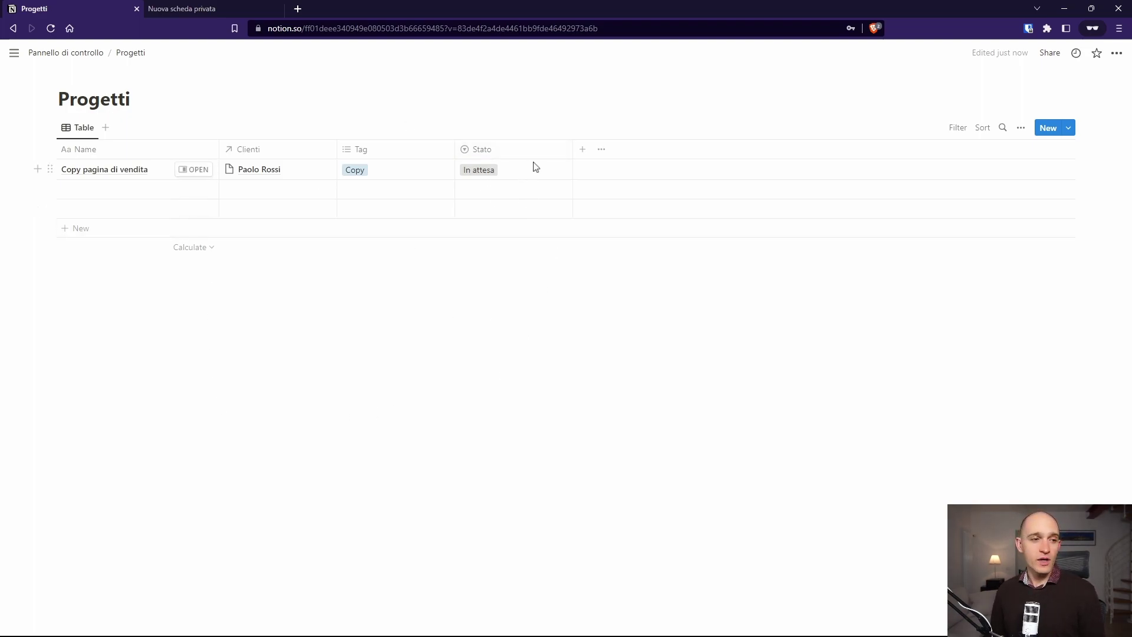
Step: Add a Scadenza date property using day/month/year and 24-hour time formats
click(584, 150)
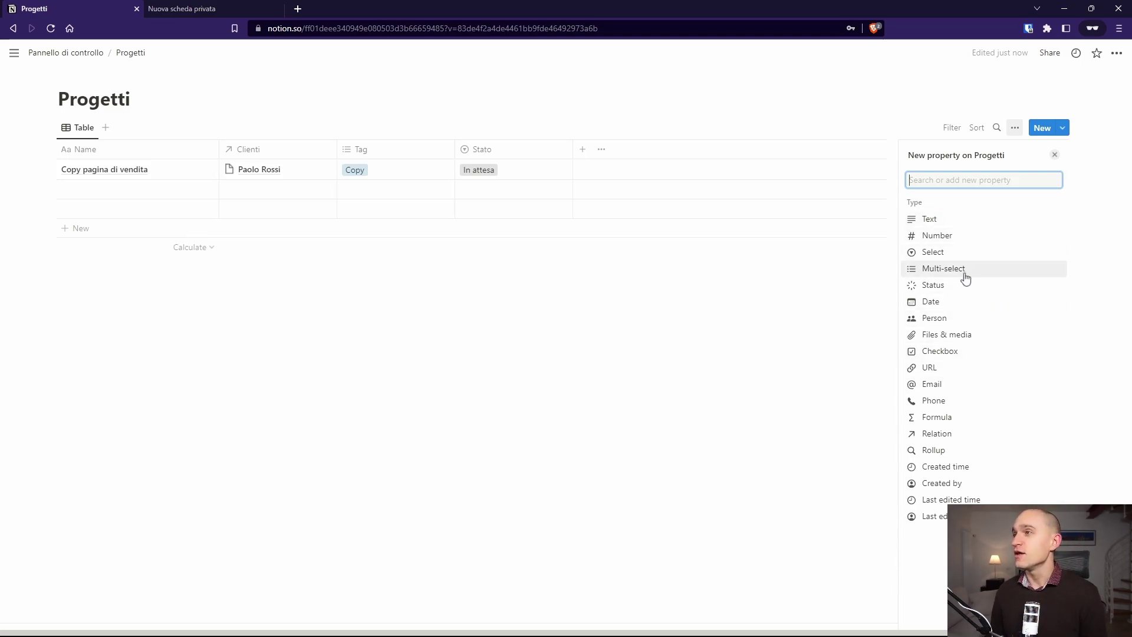
click(957, 302)
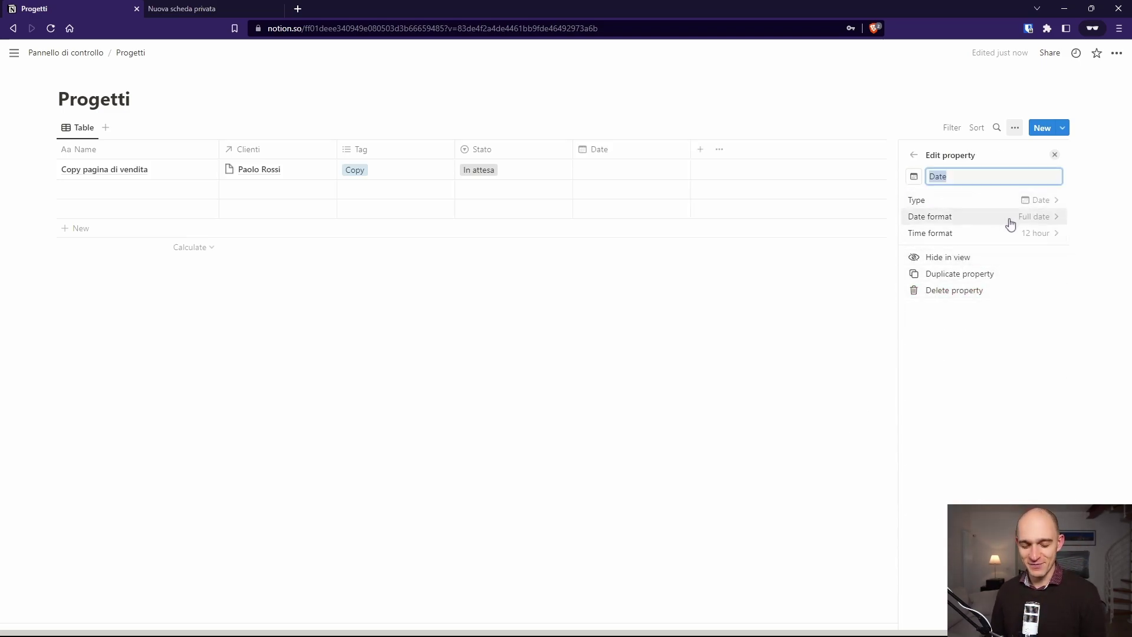
text(Scadenza)
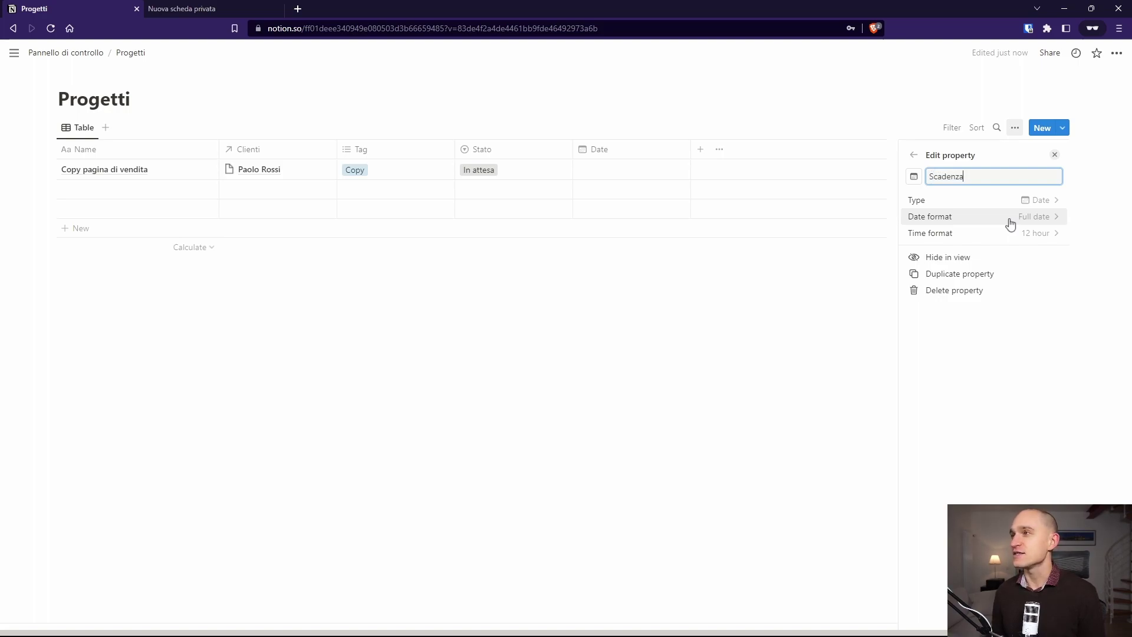
click(965, 221)
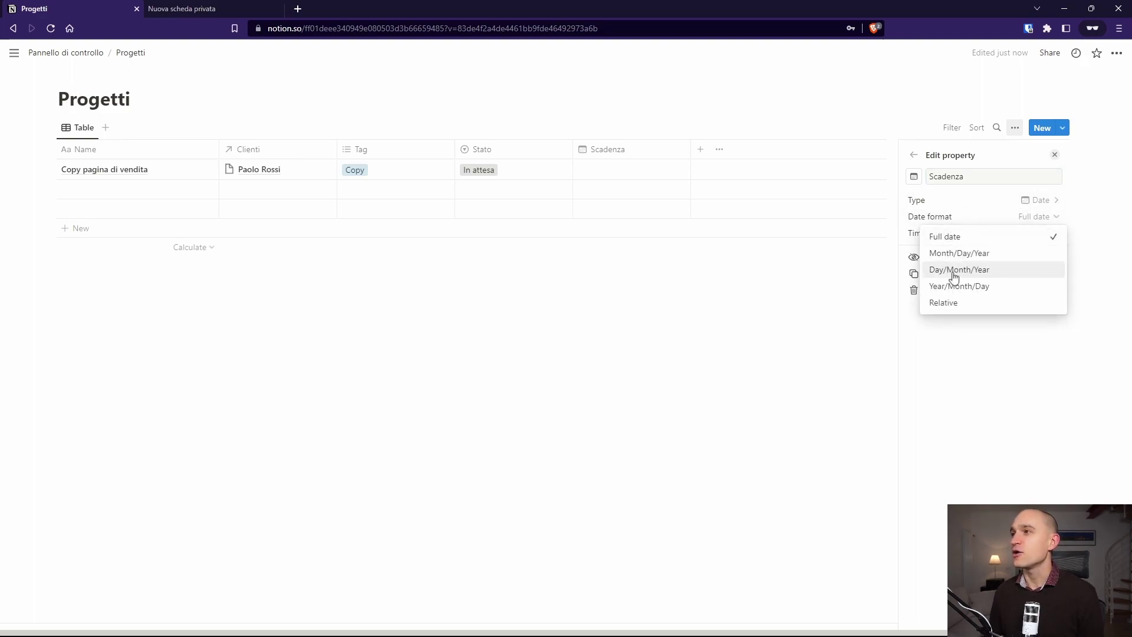
click(960, 269)
click(963, 235)
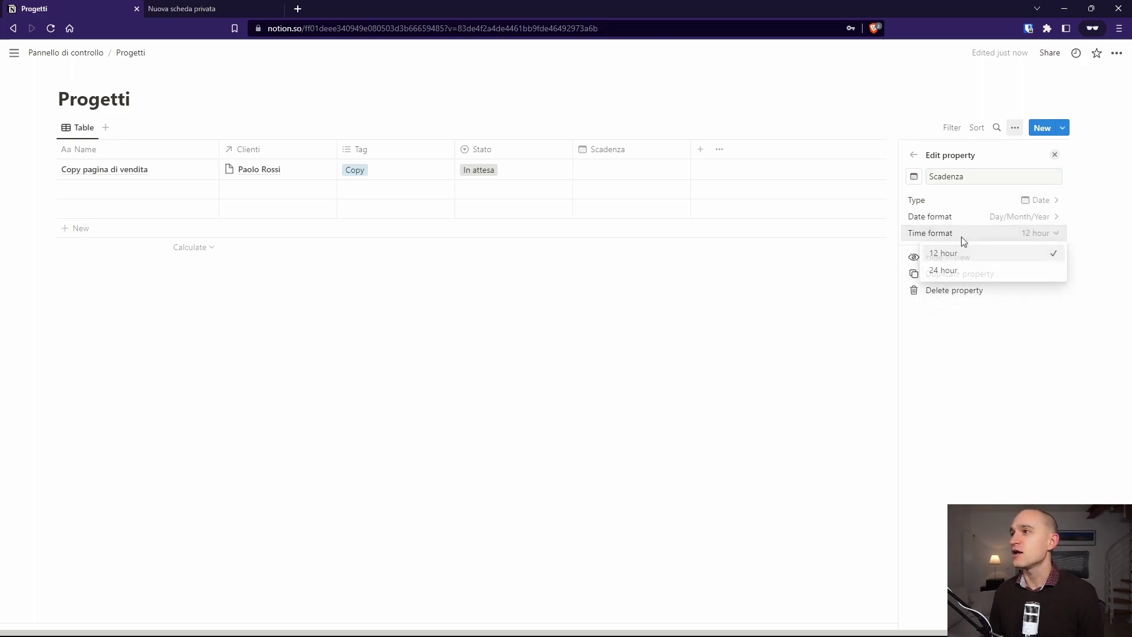
click(953, 270)
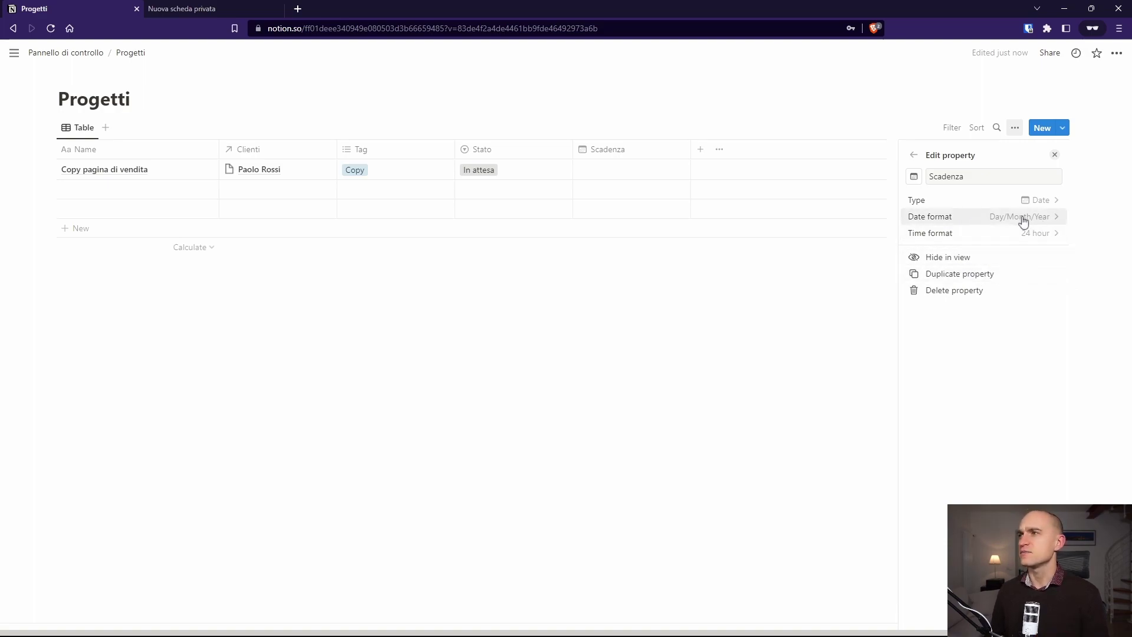
click(786, 333)
Step: Set the project's Scadenza to 20/12/2022
click(604, 175)
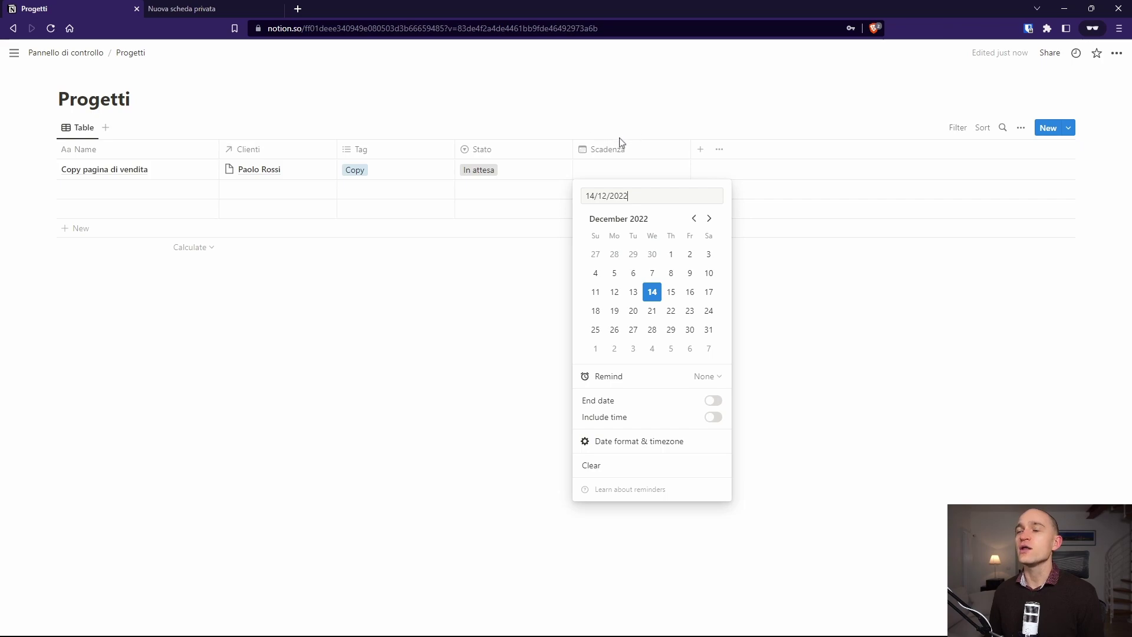
key(Escape)
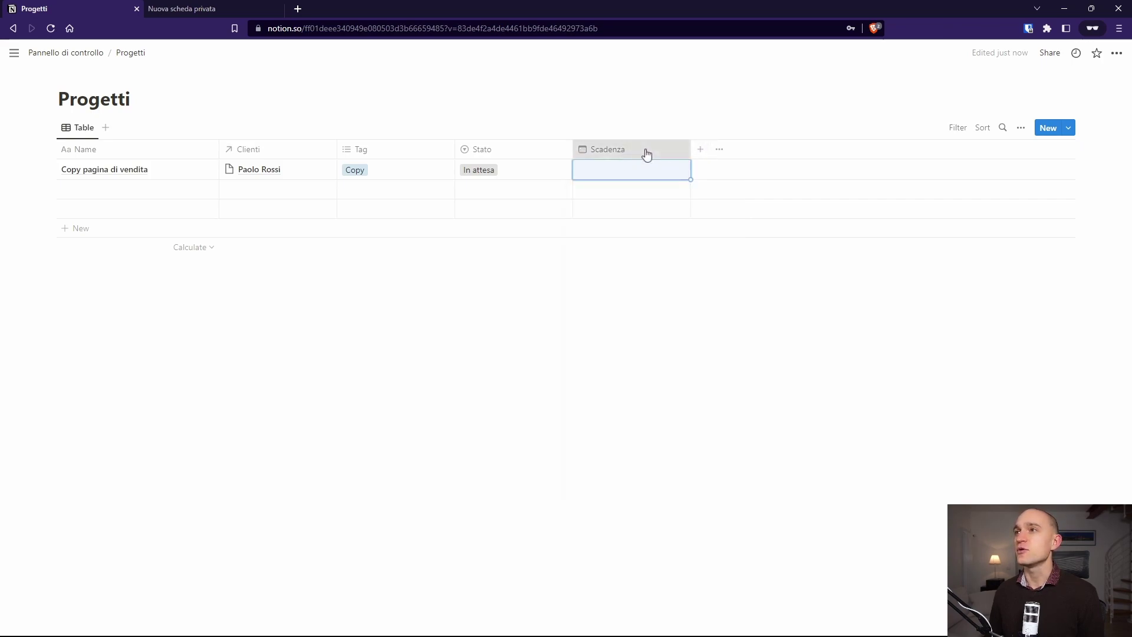
click(644, 152)
click(666, 127)
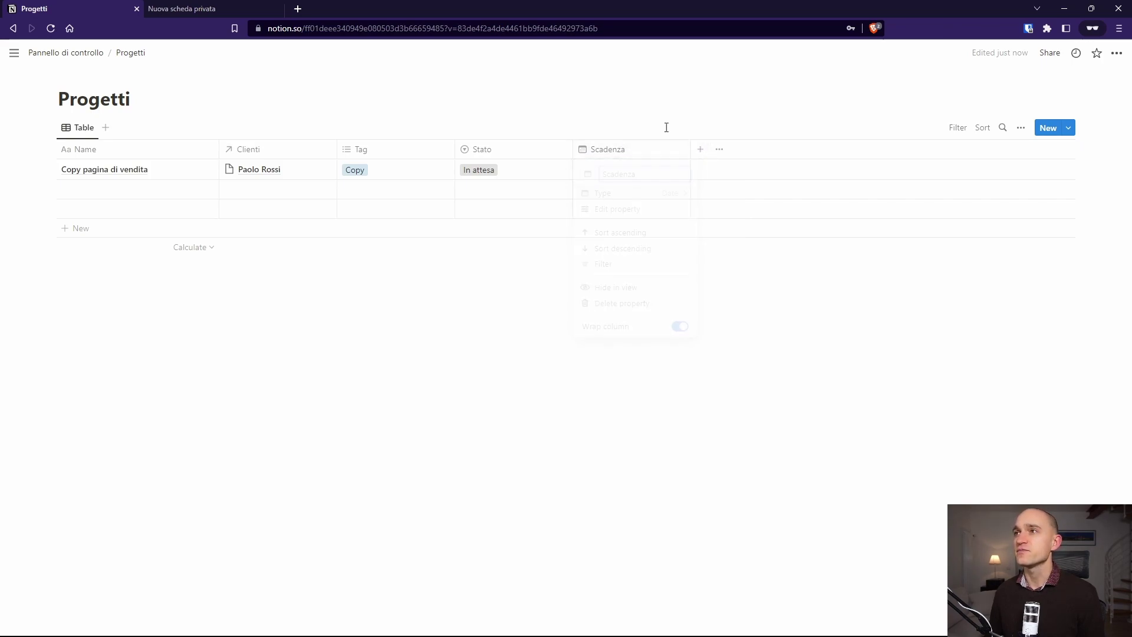
click(635, 173)
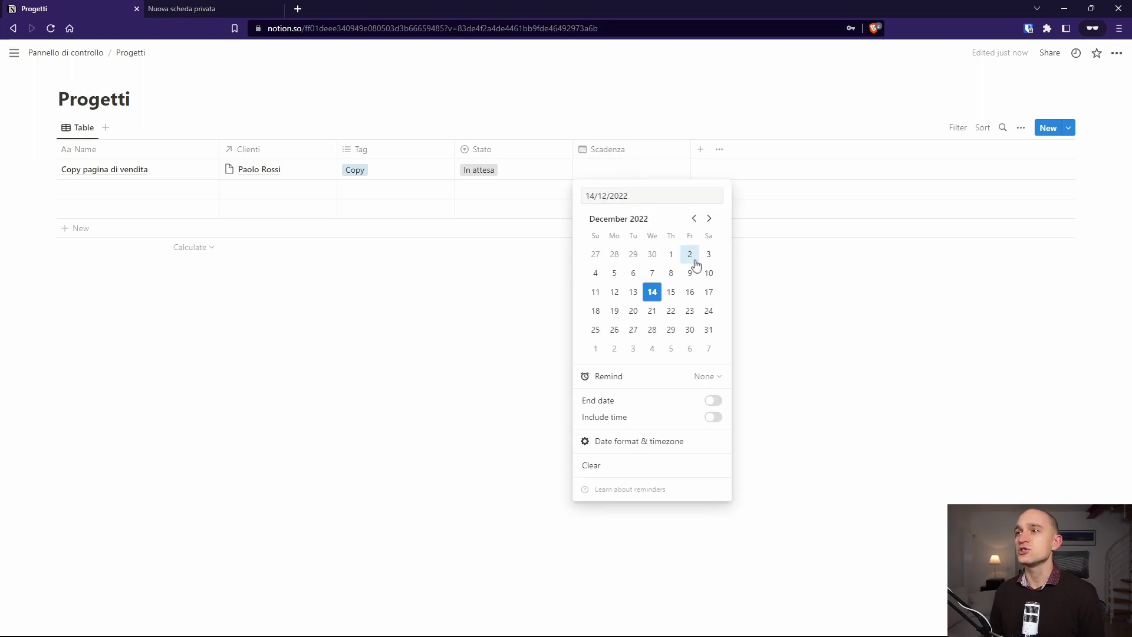
click(633, 312)
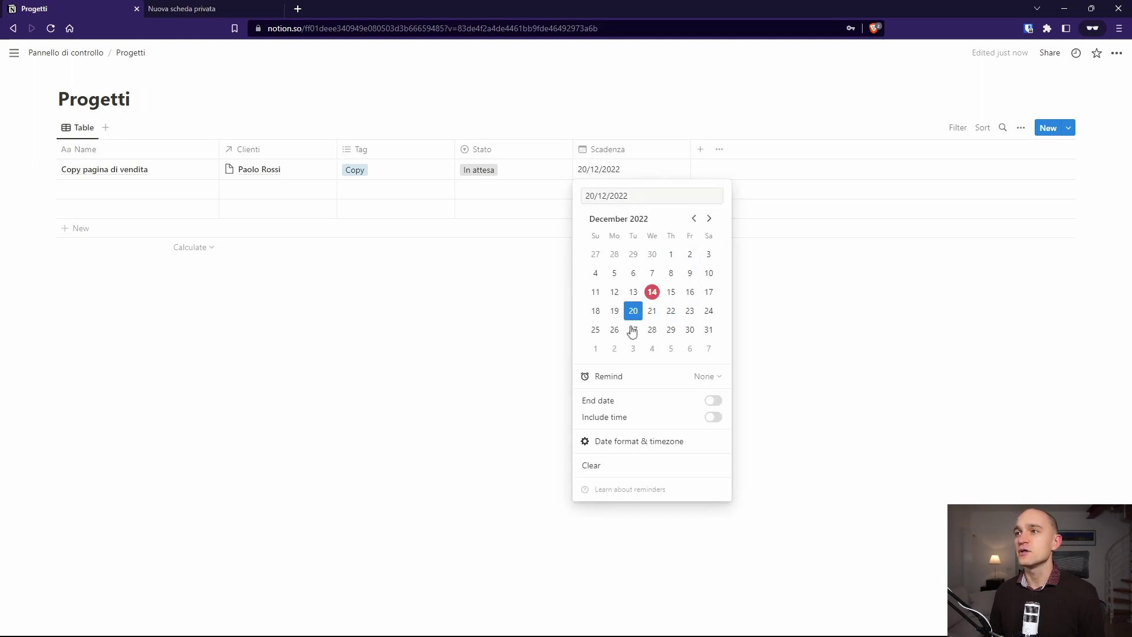
click(524, 364)
click(567, 372)
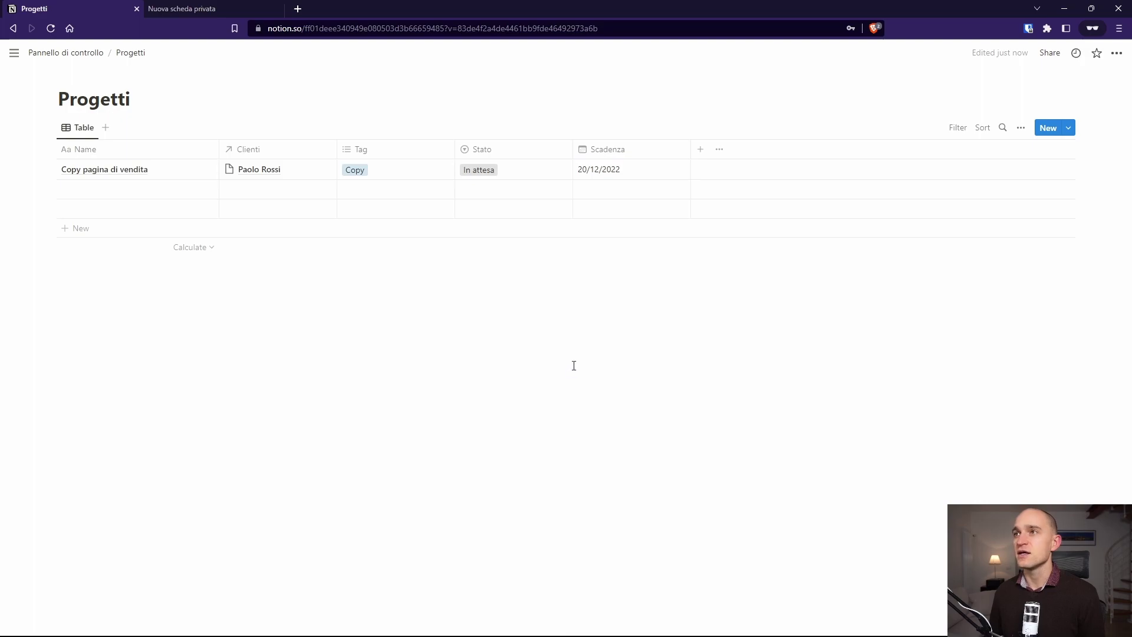
Step: Add a reminder one week before the due date
click(640, 177)
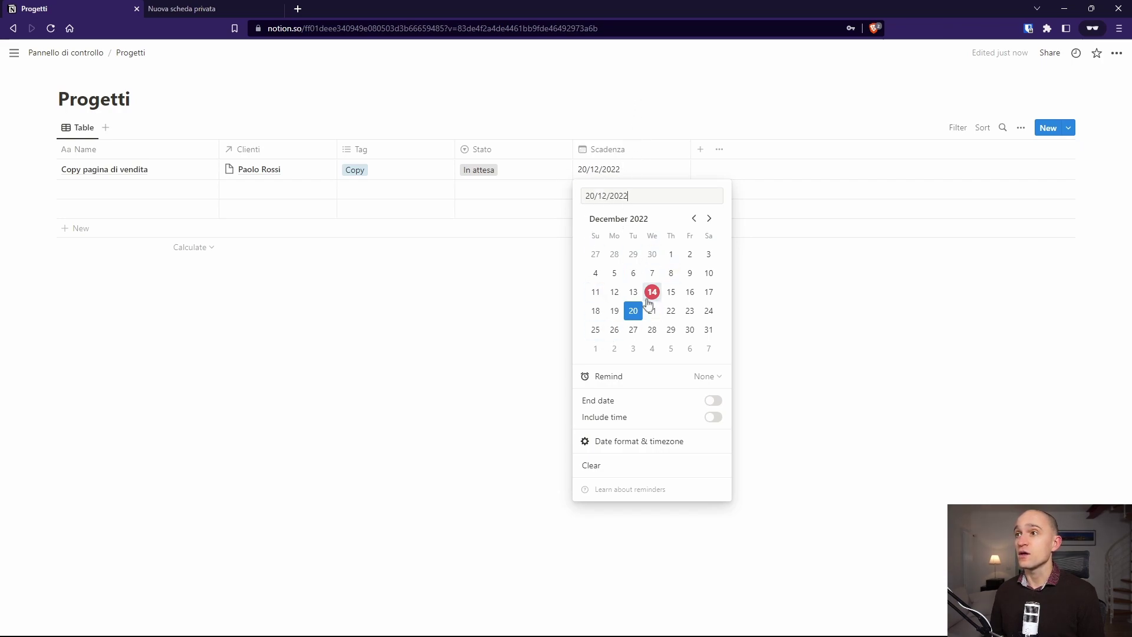
click(713, 378)
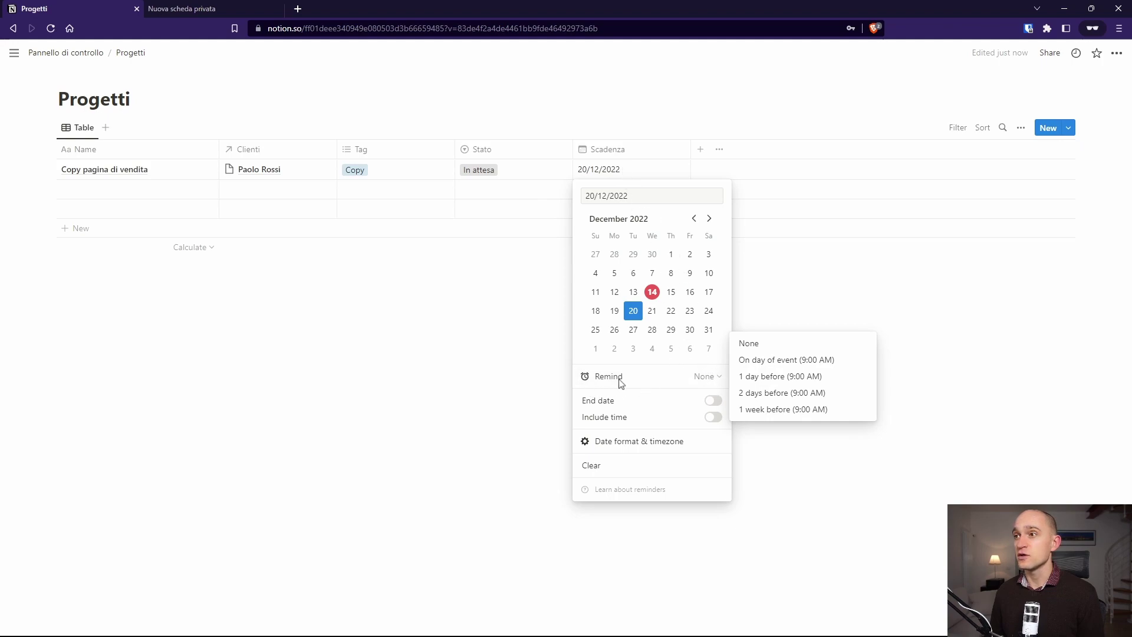
click(712, 383)
click(716, 381)
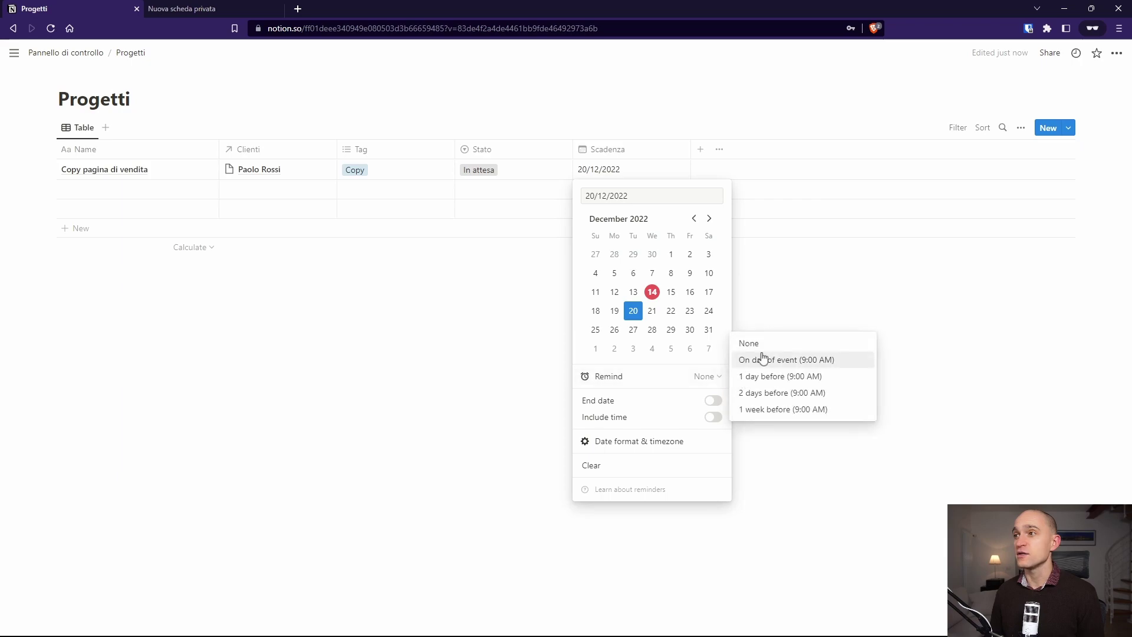
click(766, 411)
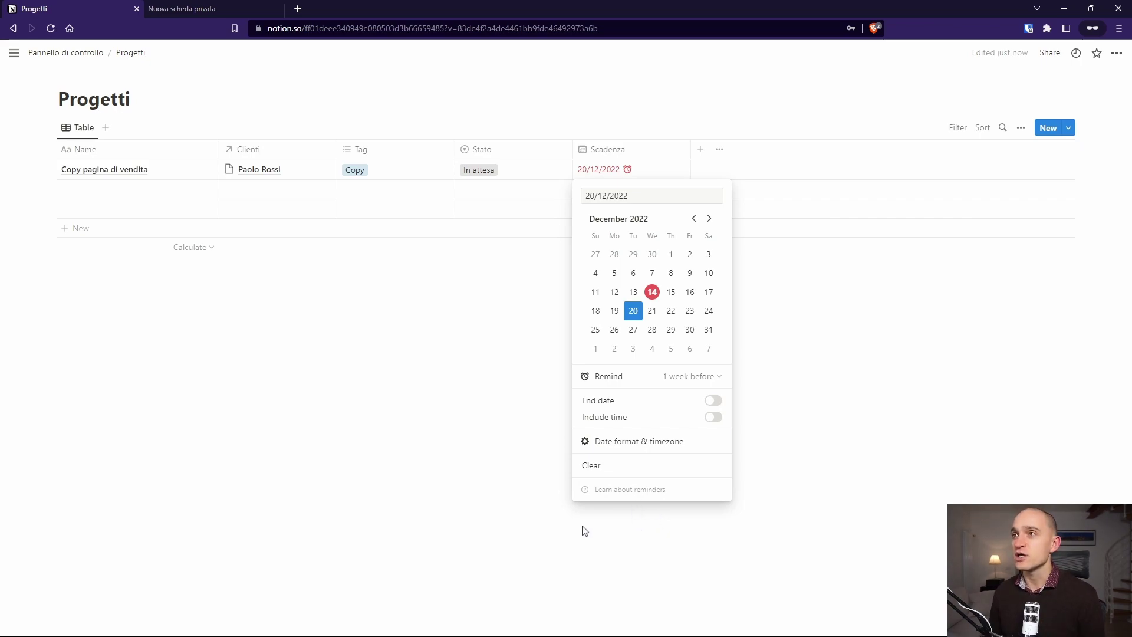
Step: Extend Scadenza to end on 03/01/2023, with a reminder one day before
click(714, 402)
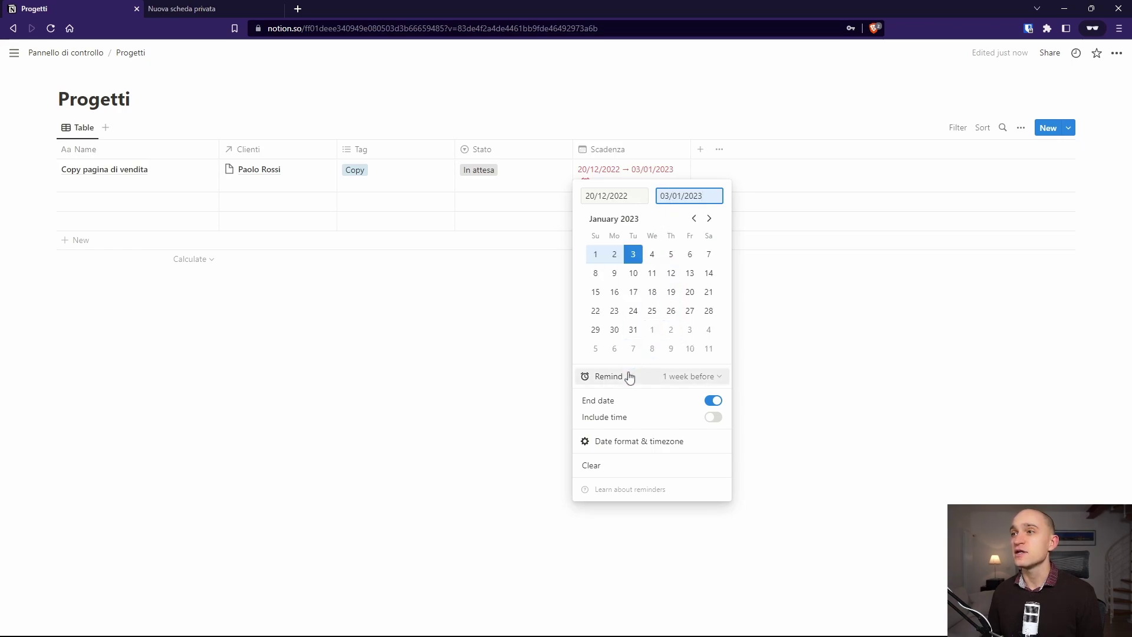
click(634, 350)
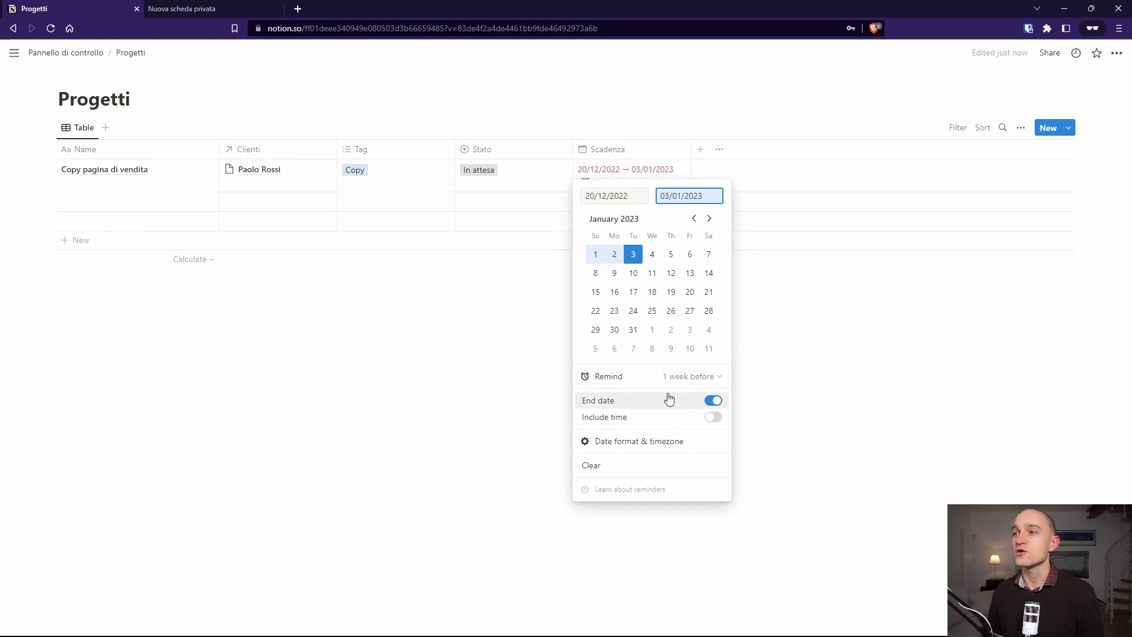
click(682, 379)
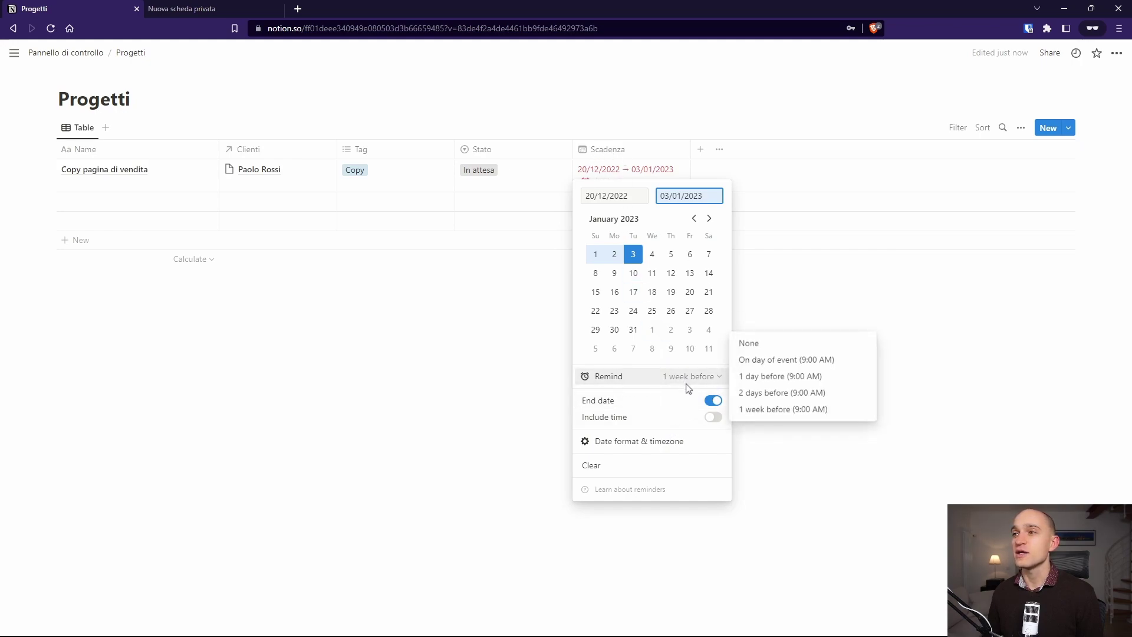
click(749, 378)
key(Escape)
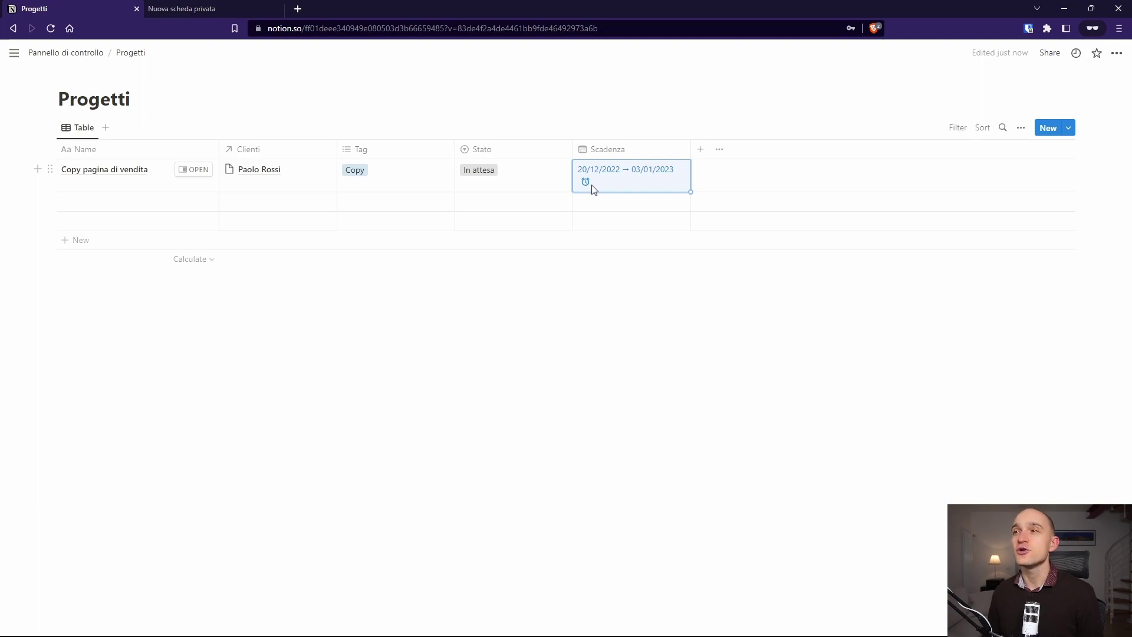
click(620, 188)
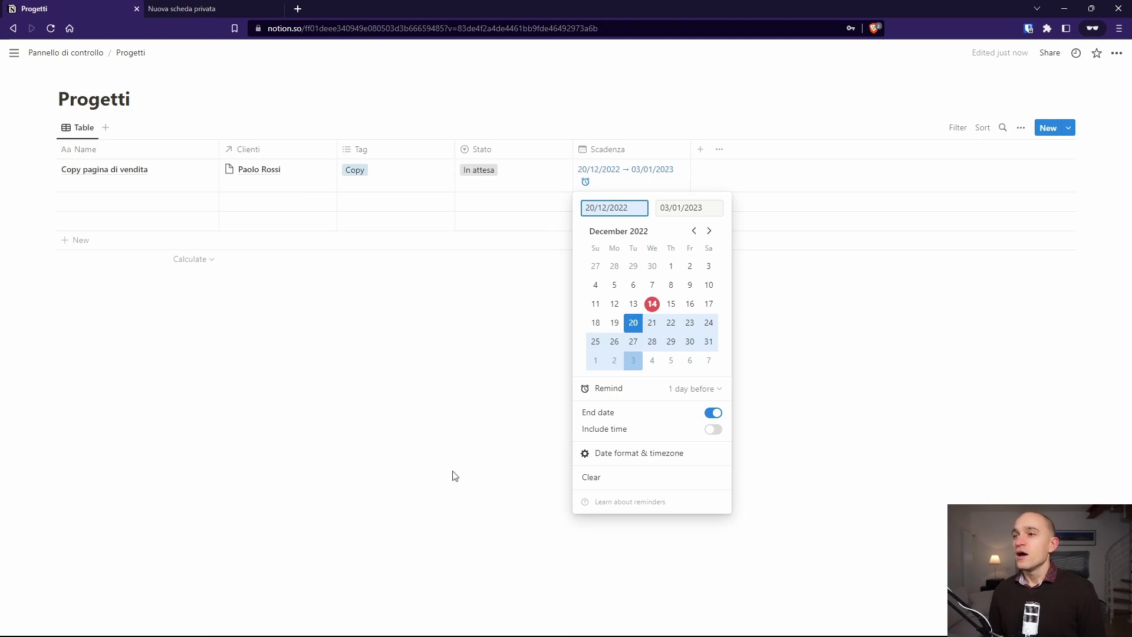
key(Escape)
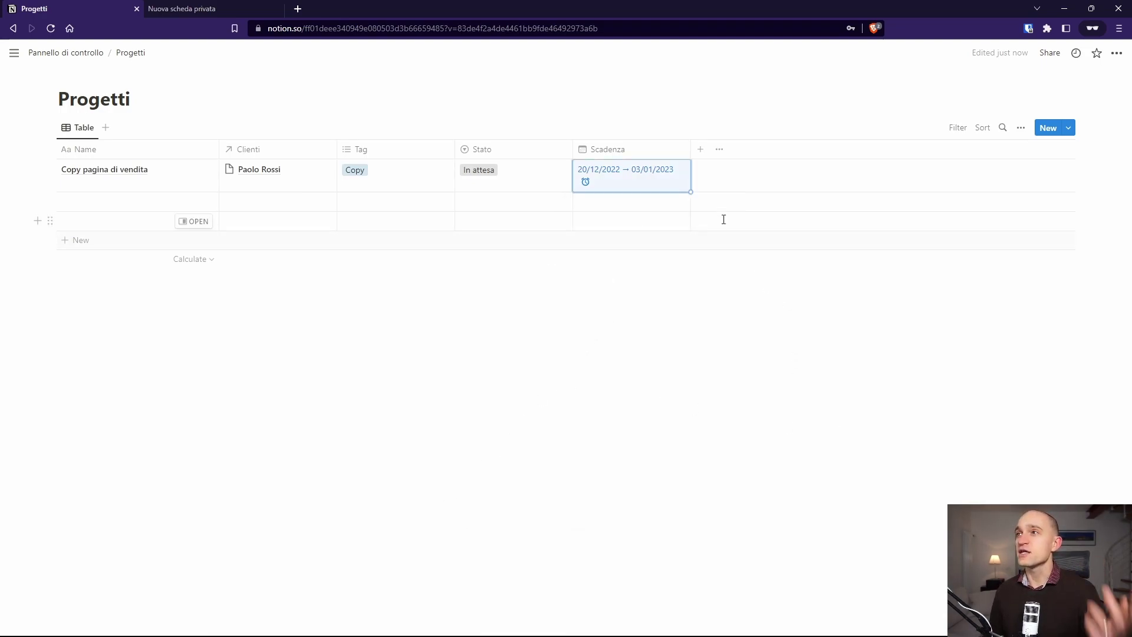
Step: Add a Durata property of Number type to the Progetti table
click(700, 149)
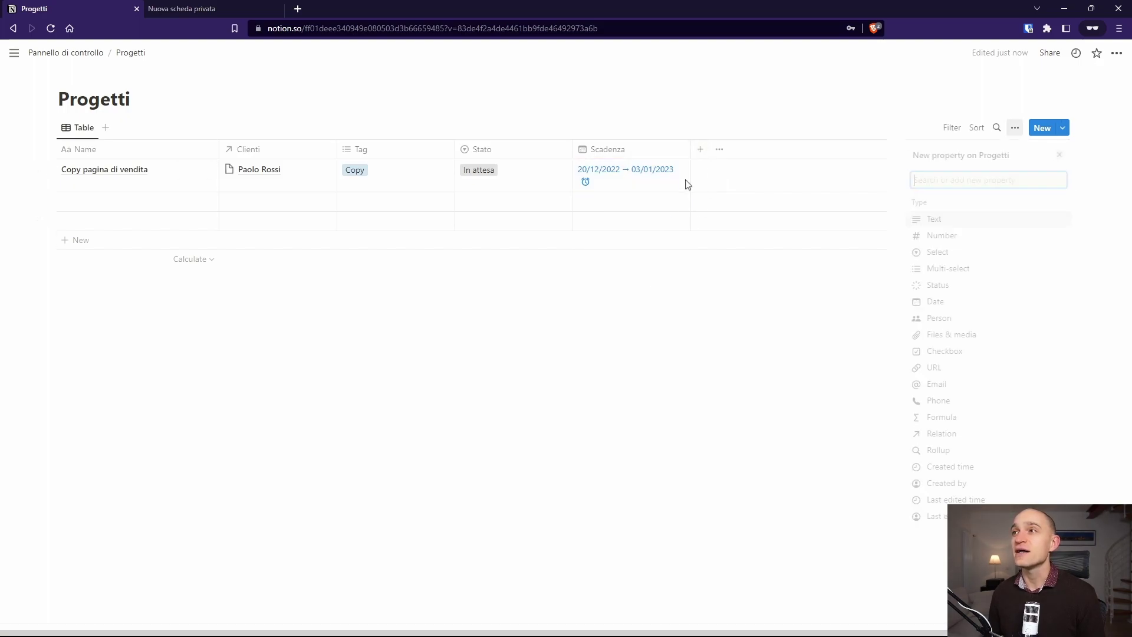
text(Durata stimata)
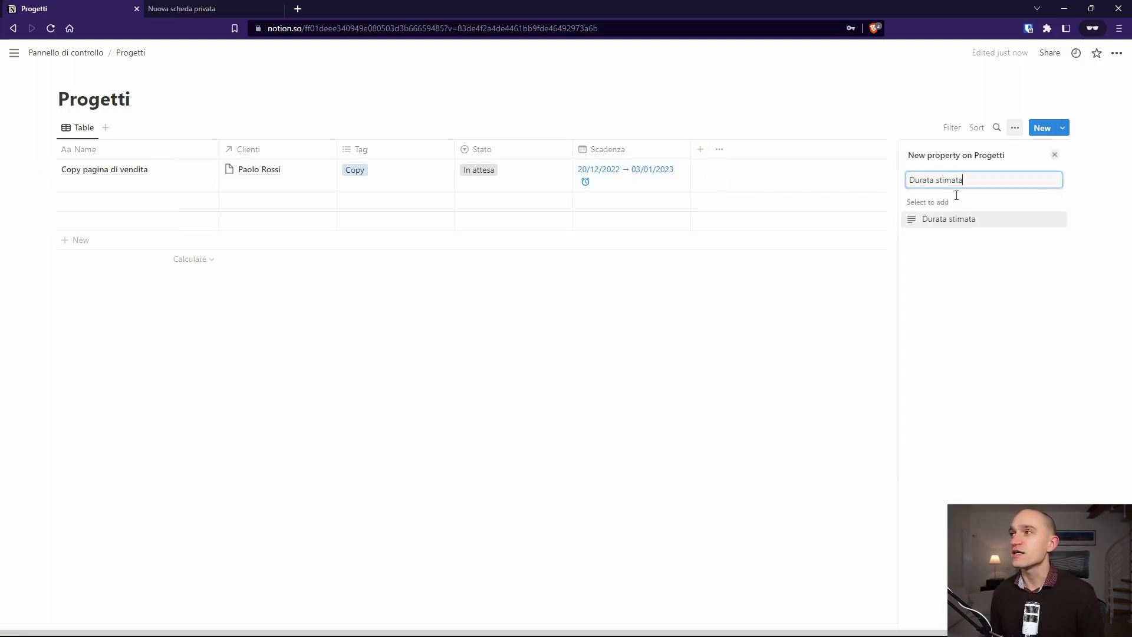
key(Return)
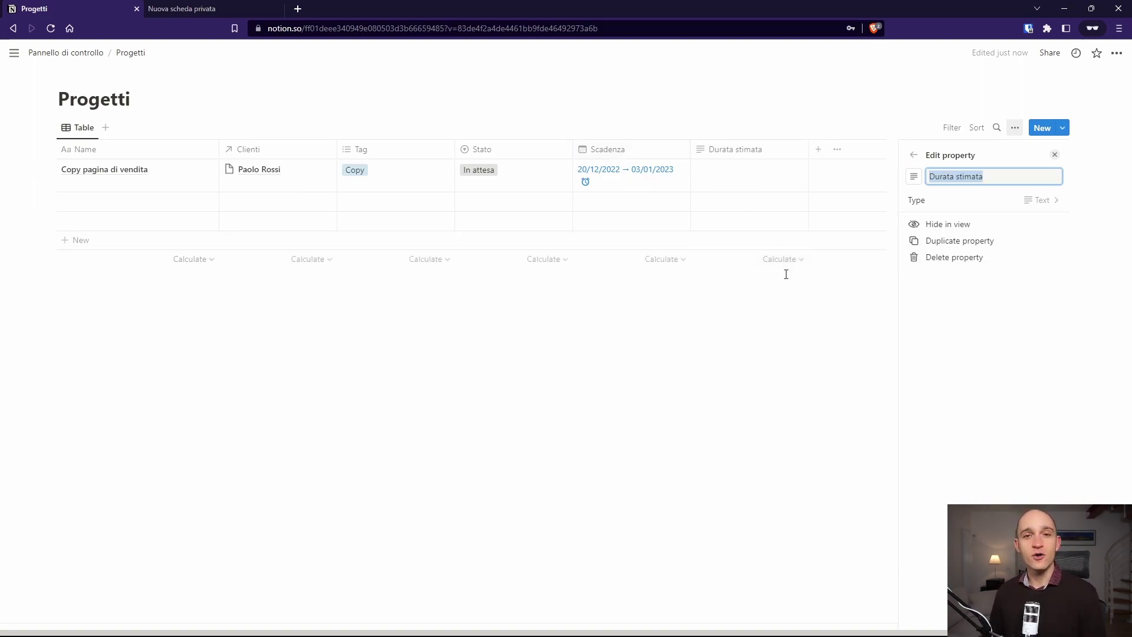
click(1033, 200)
click(932, 236)
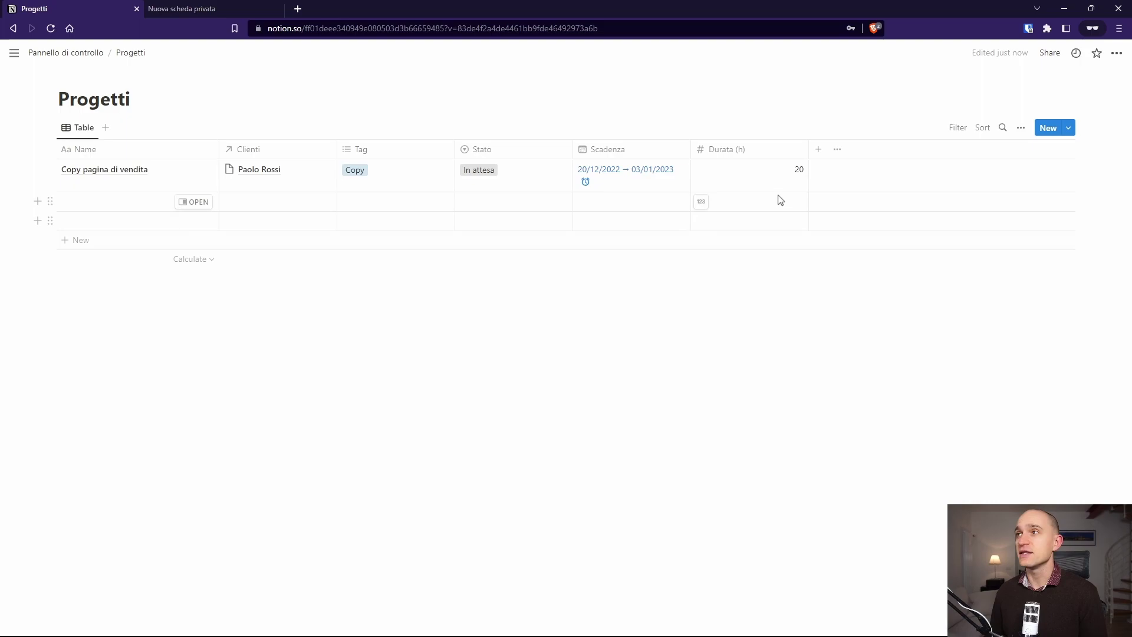
click(819, 149)
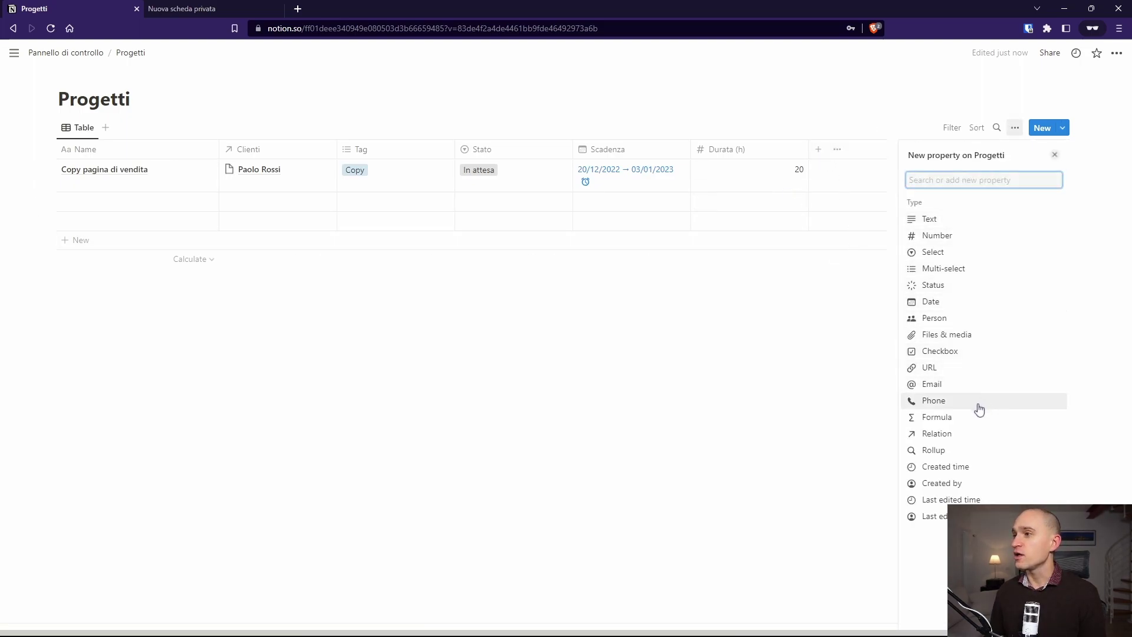
Step: Add a Person property, leaving the project's Person cell empty
click(936, 318)
click(850, 177)
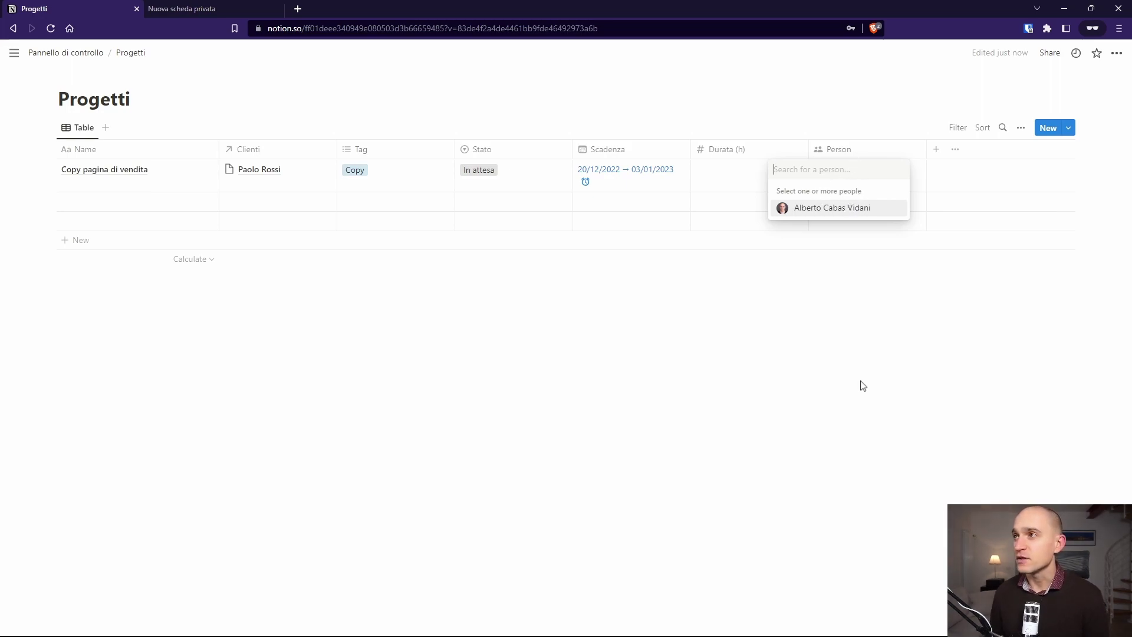
key(Escape)
click(866, 180)
key(Escape)
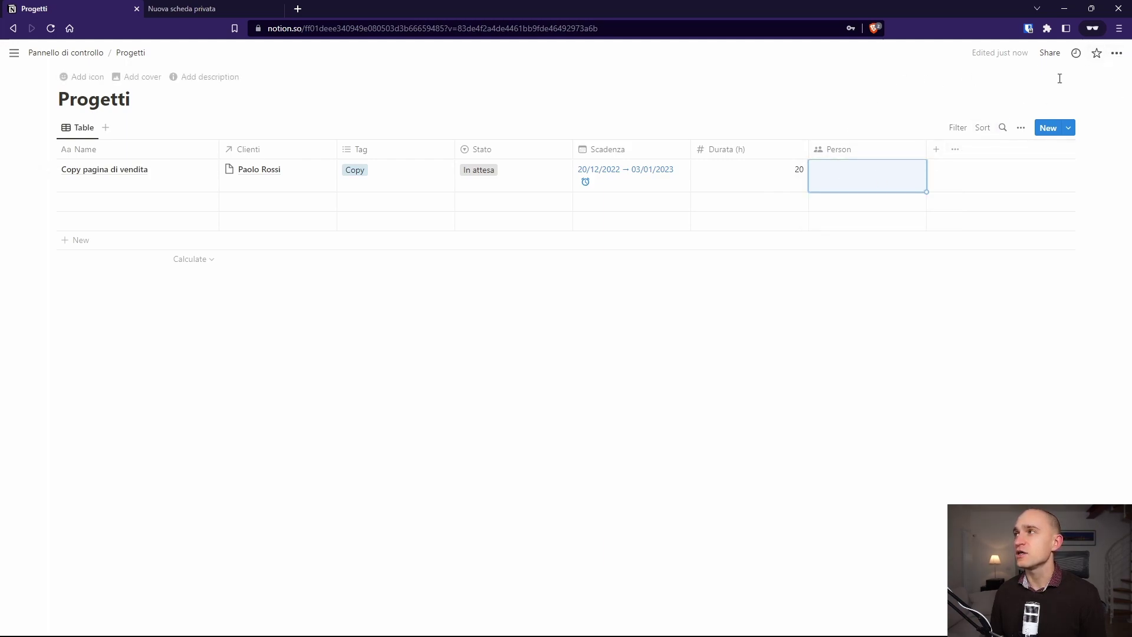
Step: Open the page's Share options and dismiss them without inviting anyone
click(1053, 53)
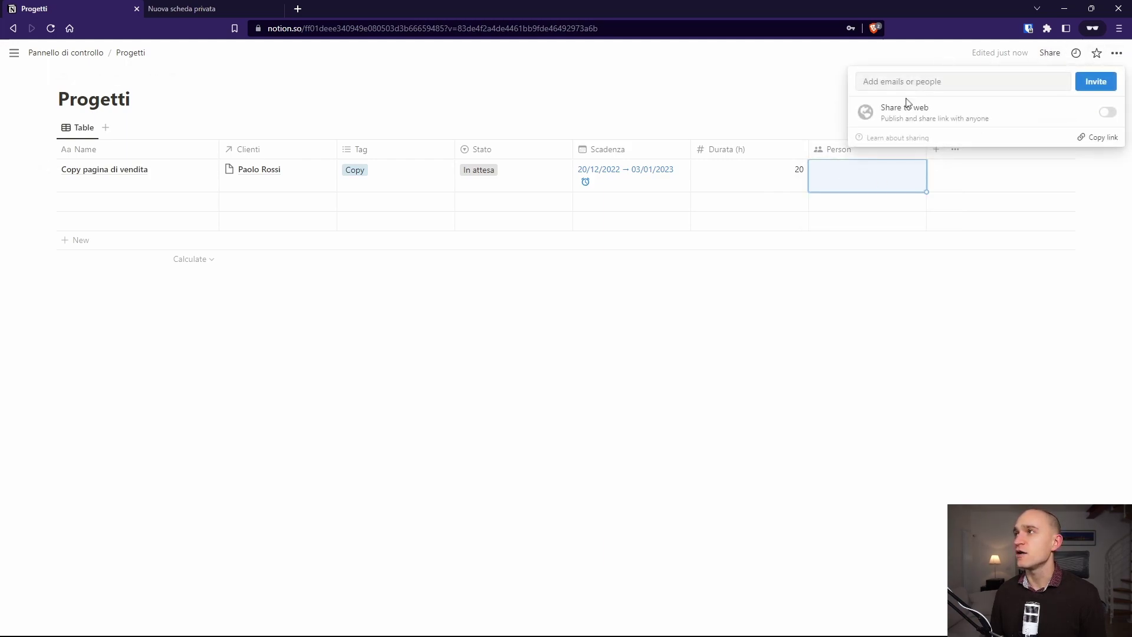
click(928, 85)
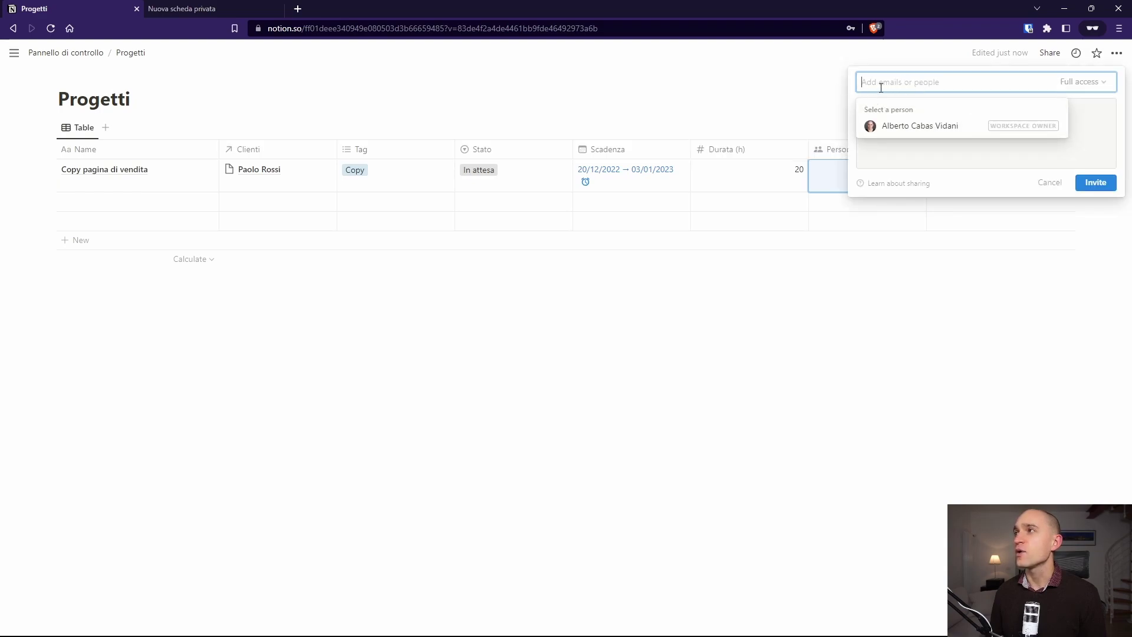
click(903, 158)
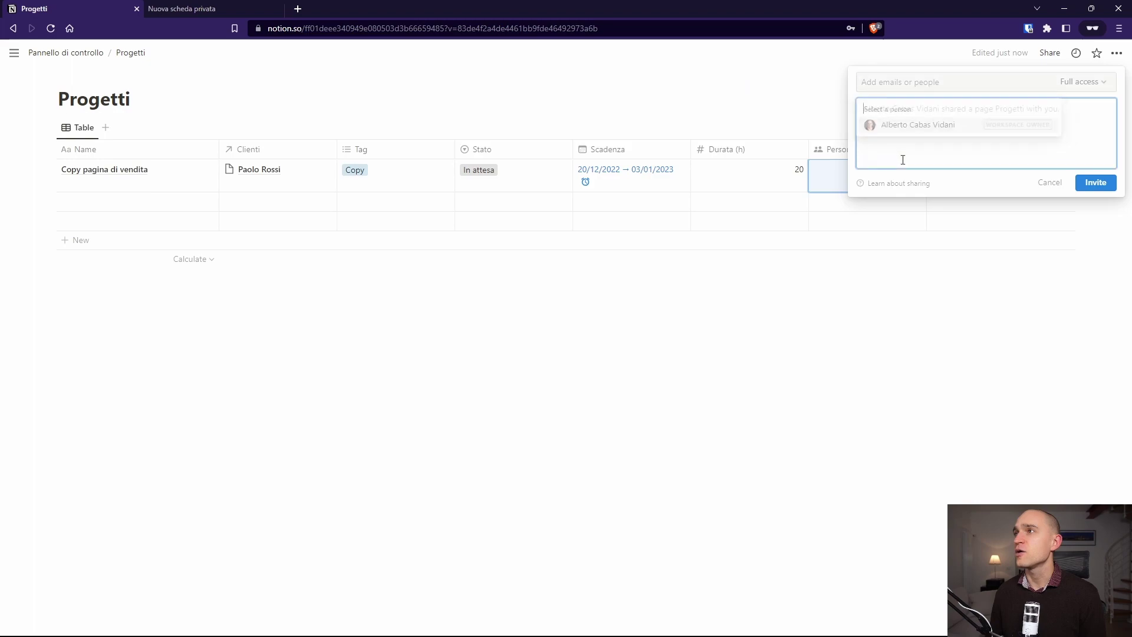
key(Escape)
key(Escape)
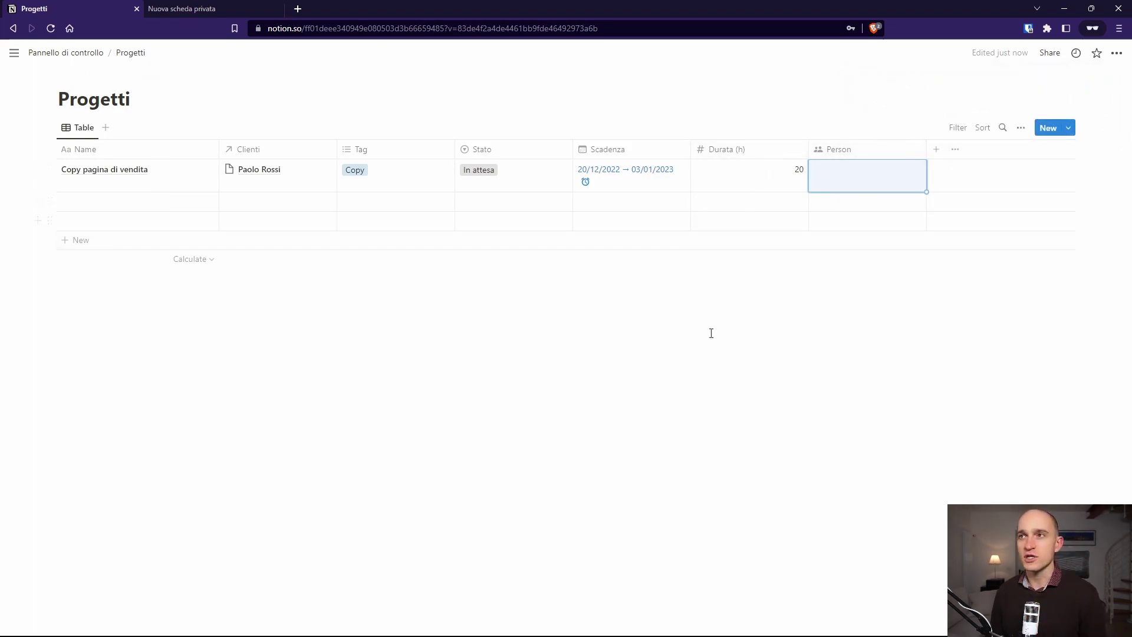
click(677, 370)
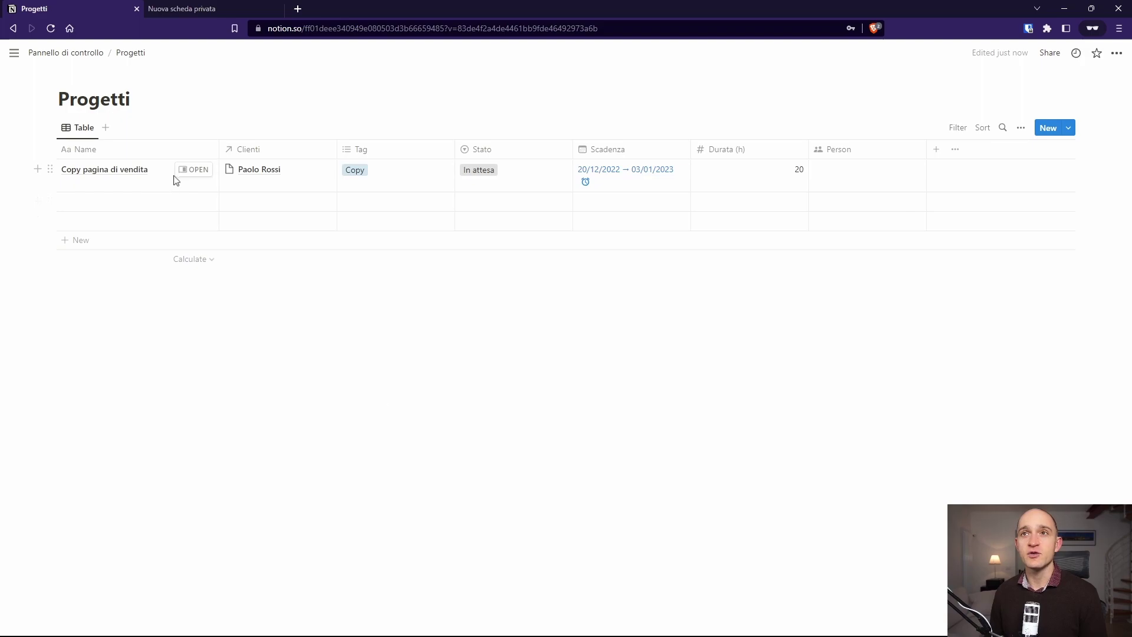
click(182, 171)
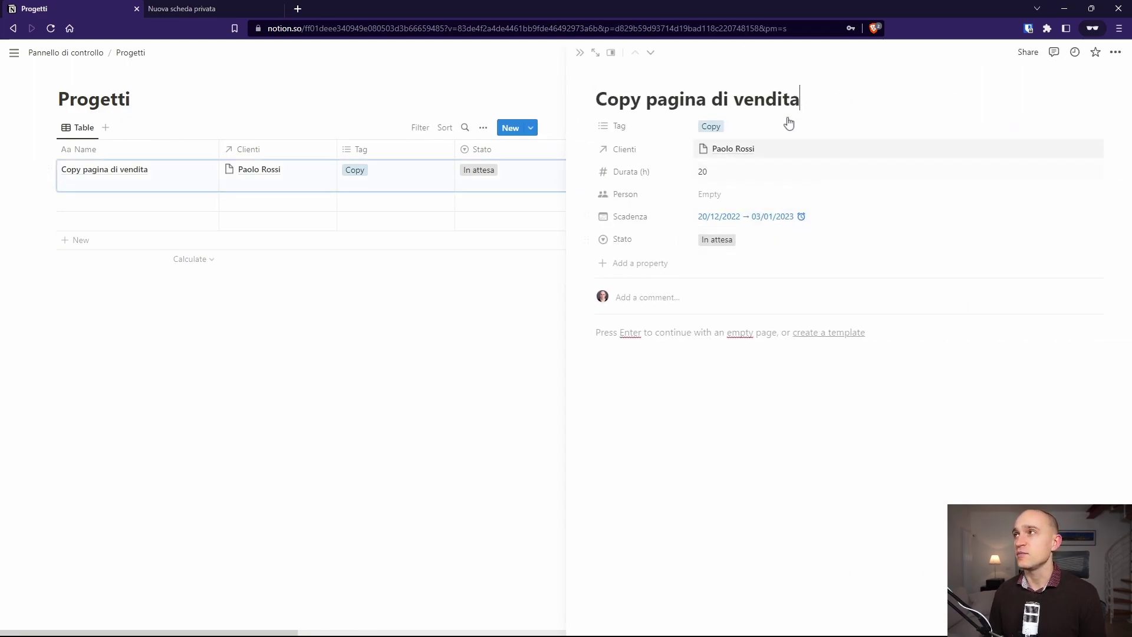
click(1033, 52)
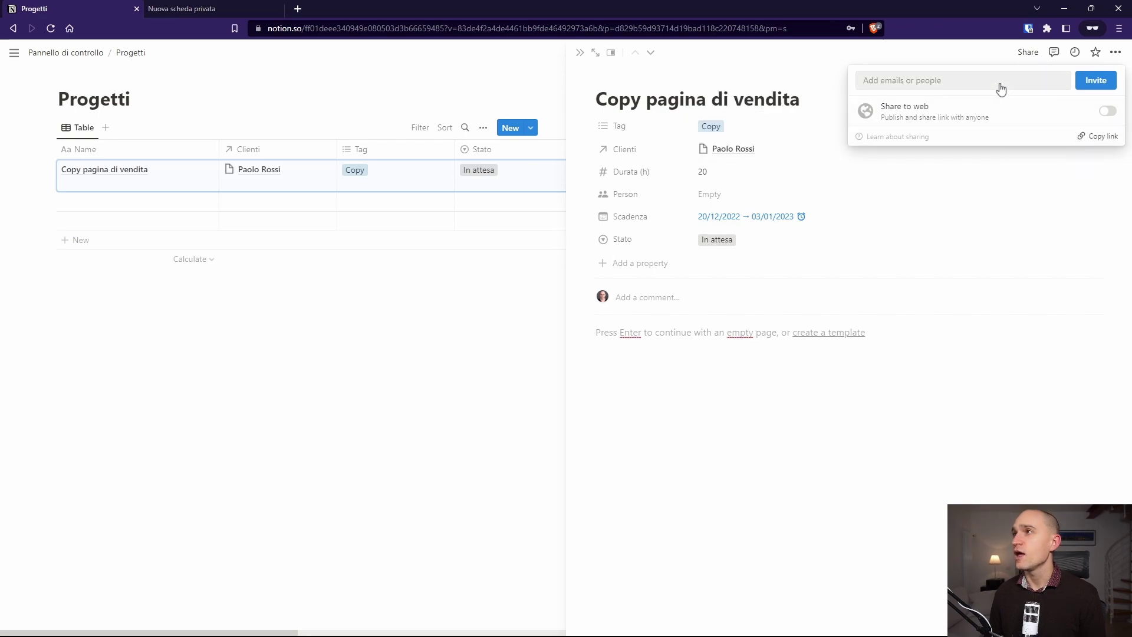
click(957, 81)
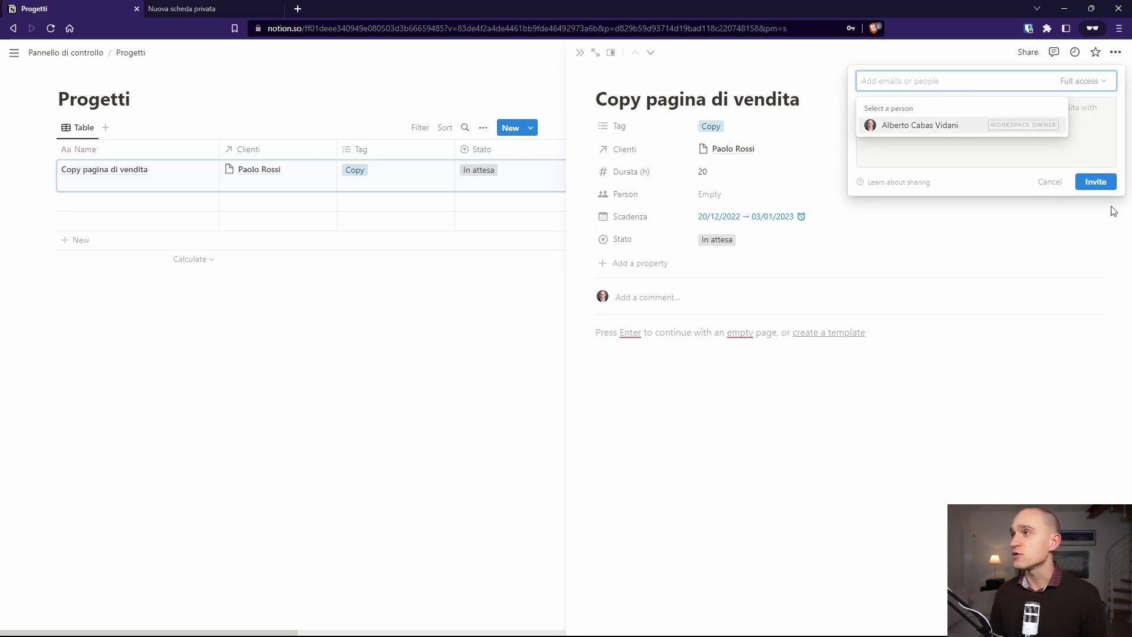
click(978, 251)
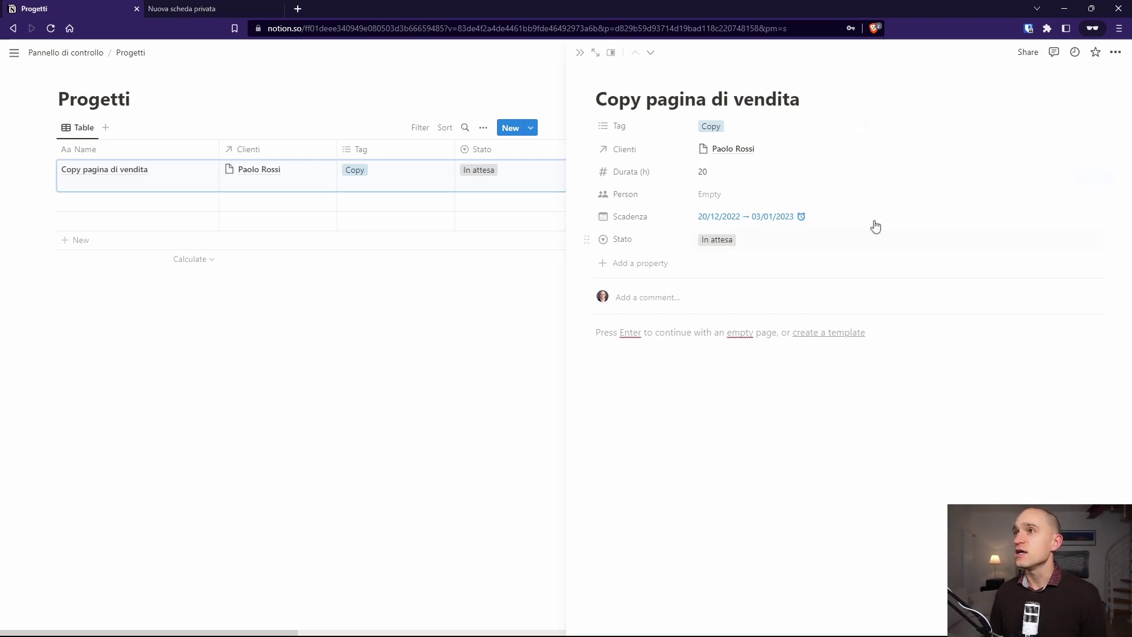
click(580, 53)
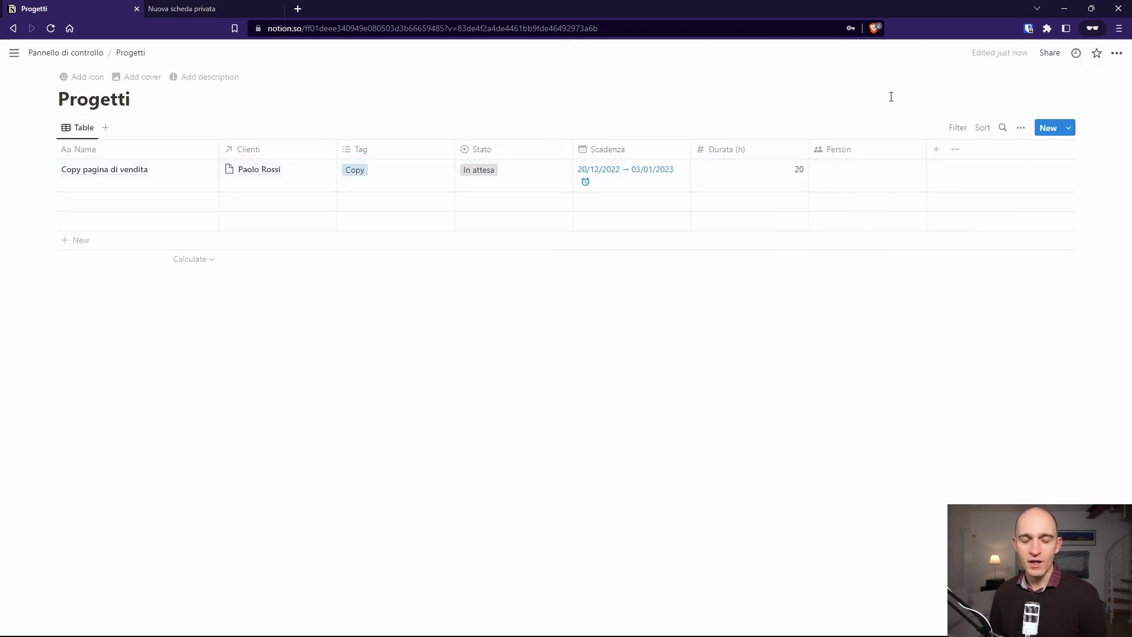
click(1050, 53)
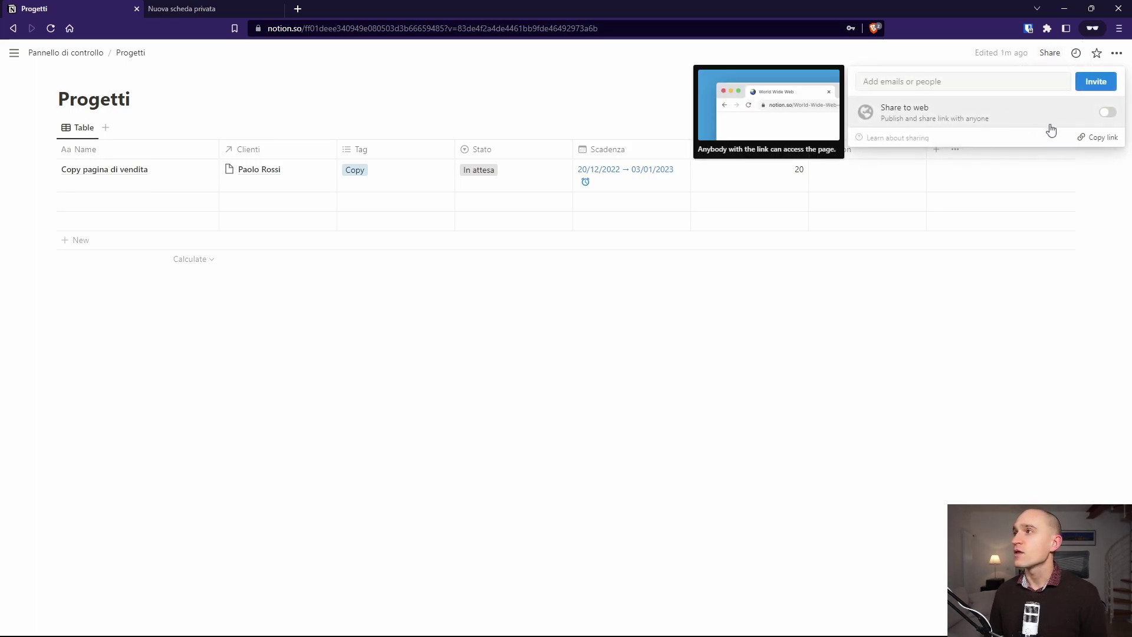
click(943, 111)
click(1071, 115)
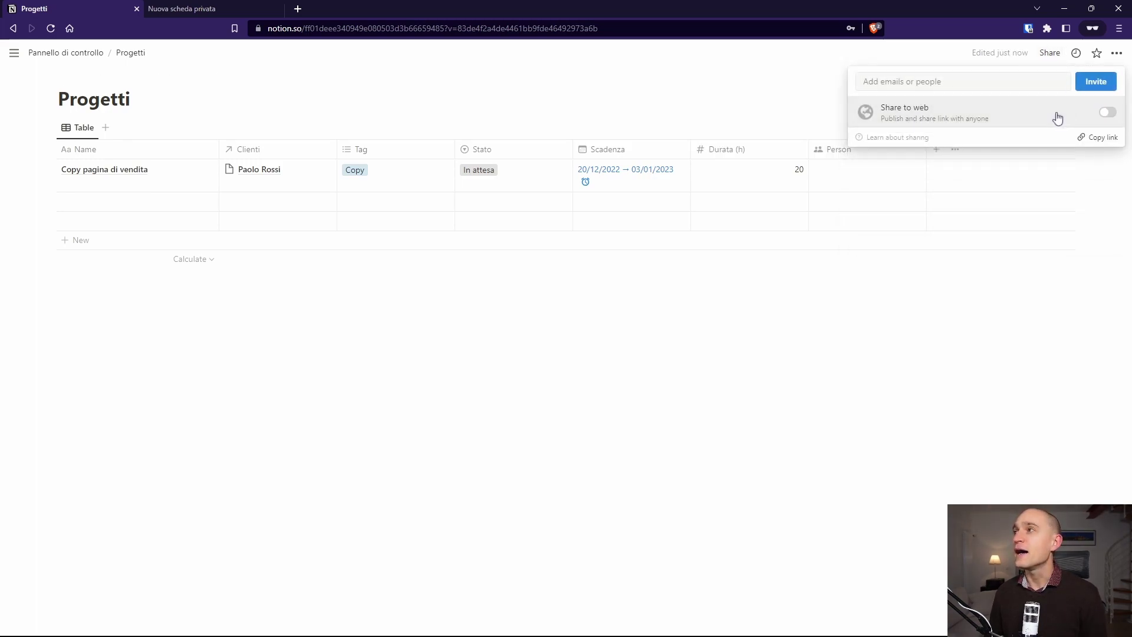
click(884, 61)
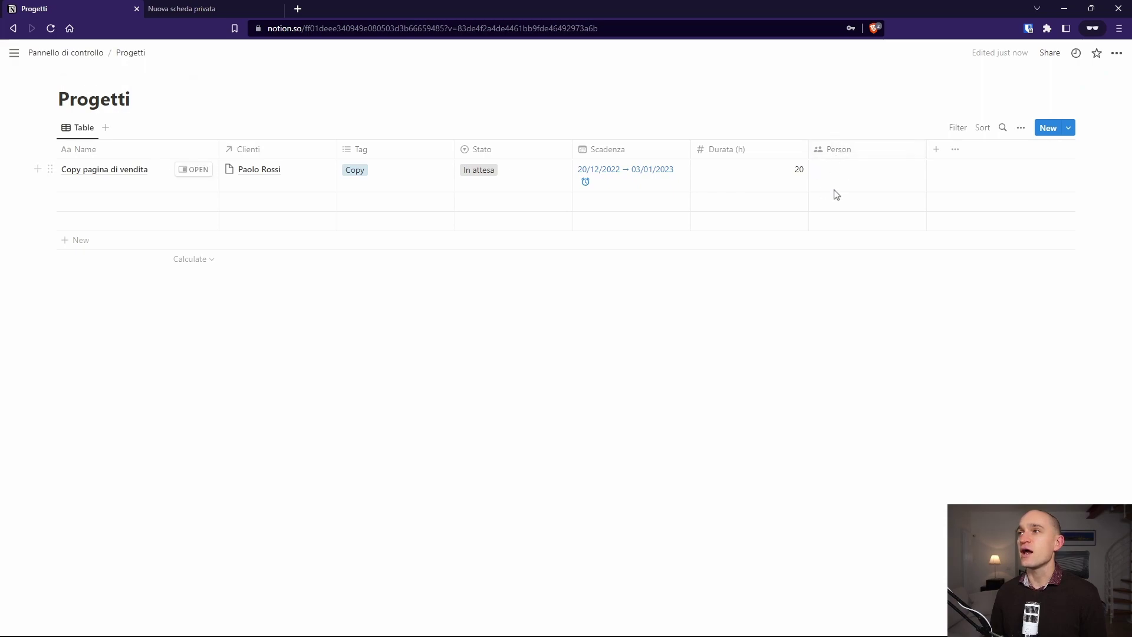
click(864, 175)
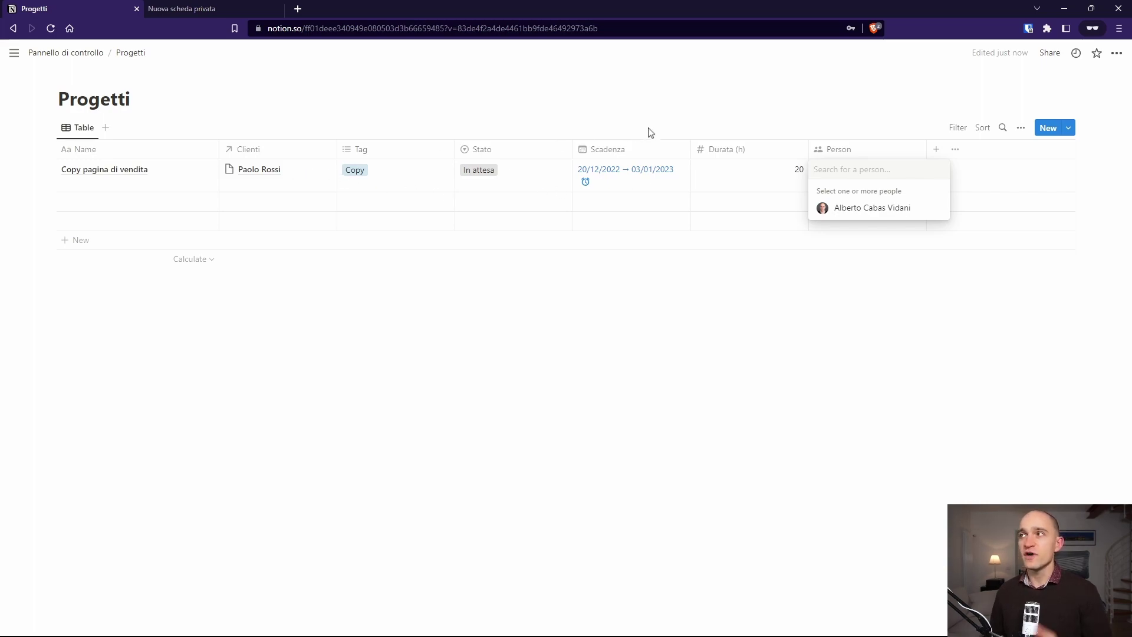
key(Escape)
key(Escape)
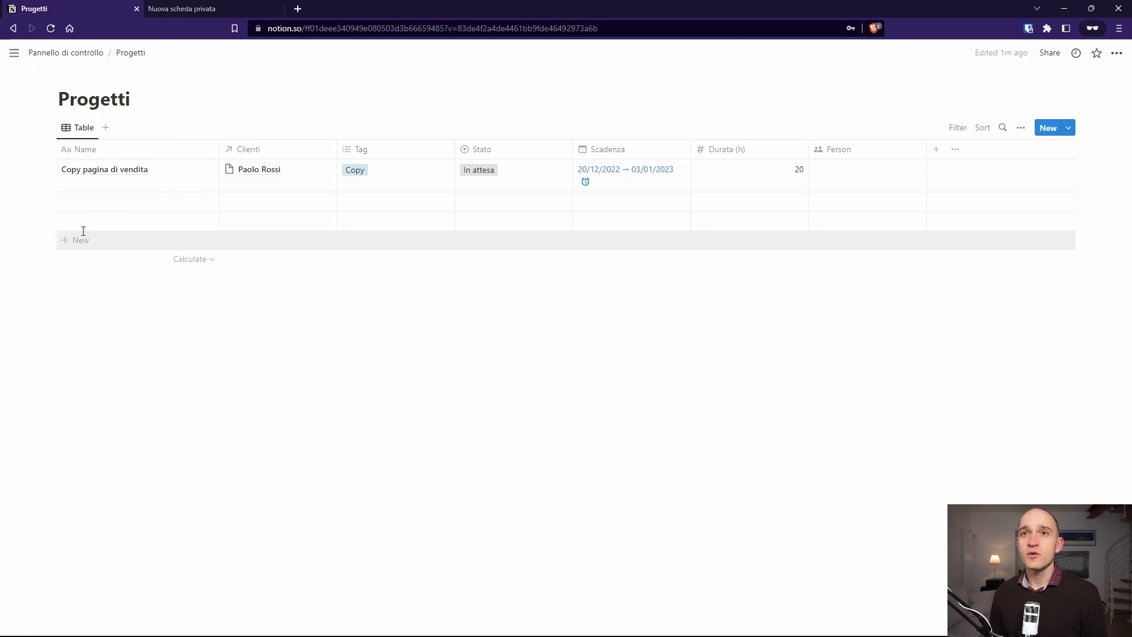
Step: Delete the empty rows under Copy pagina di vendita in the Progetti table
drag(115, 282, 69, 197)
key(Delete)
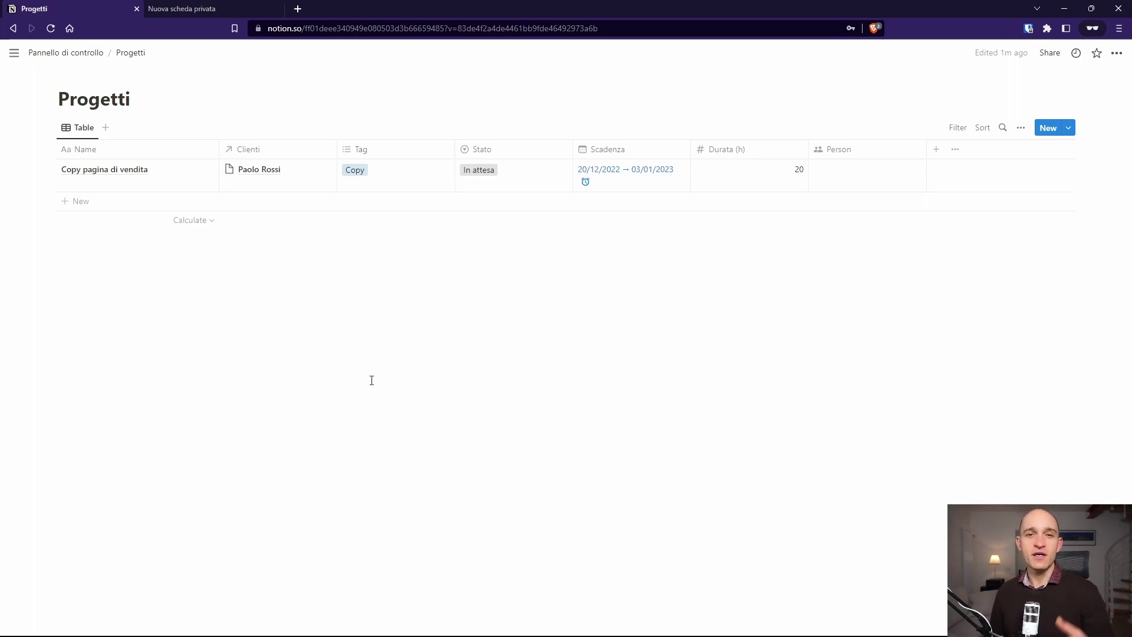
click(937, 149)
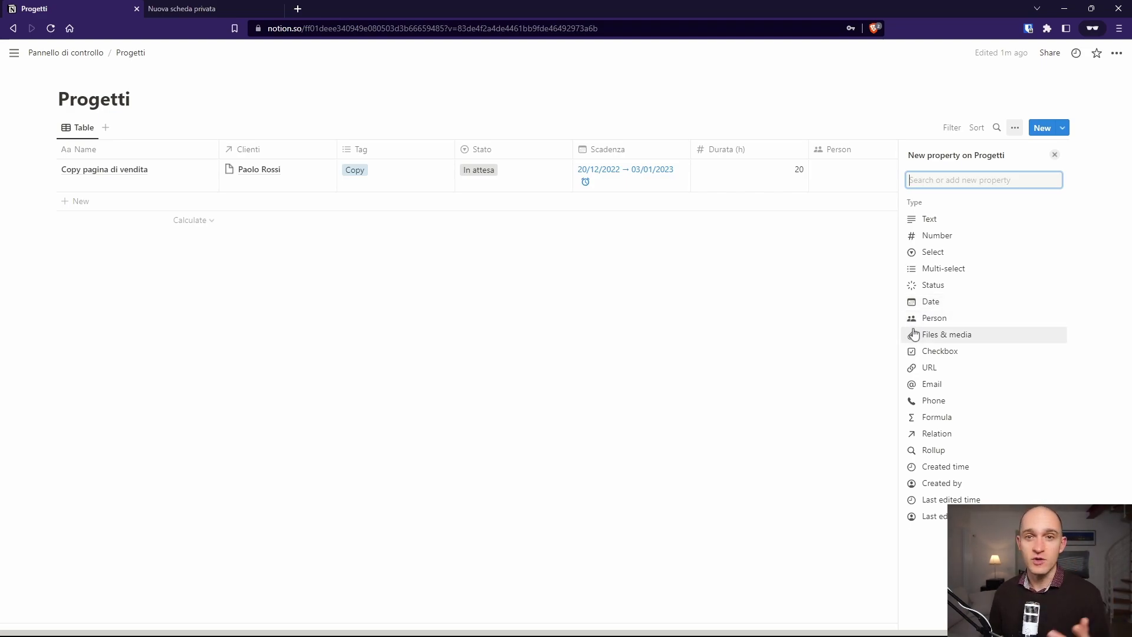
Step: Add a Task relation property to Progetti, linked to the Task database and shown on both
click(933, 433)
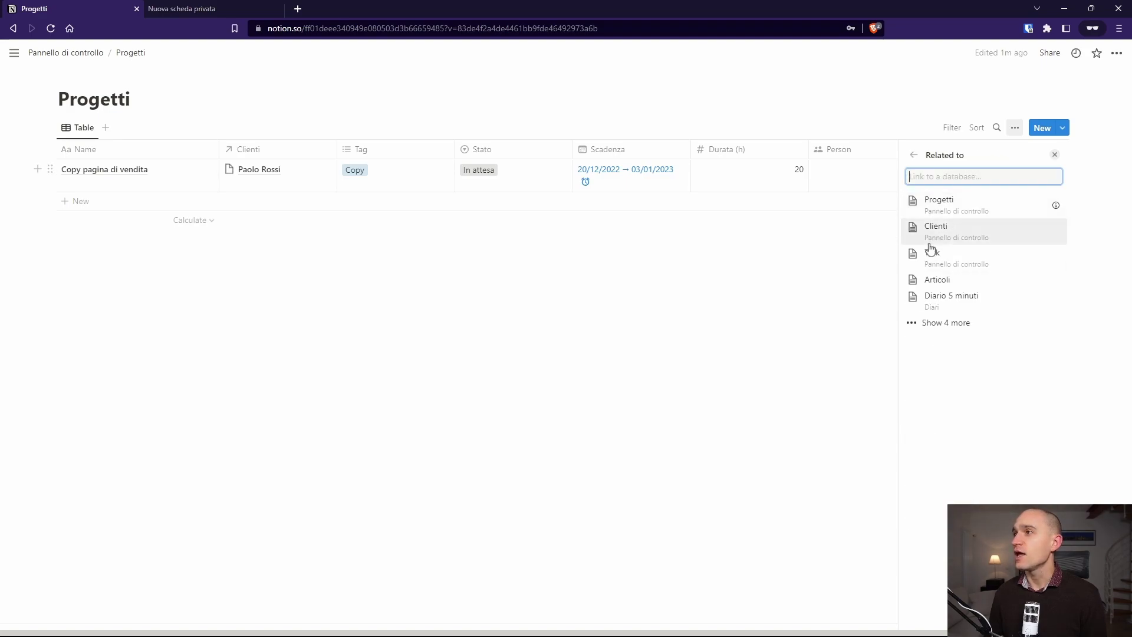
click(934, 264)
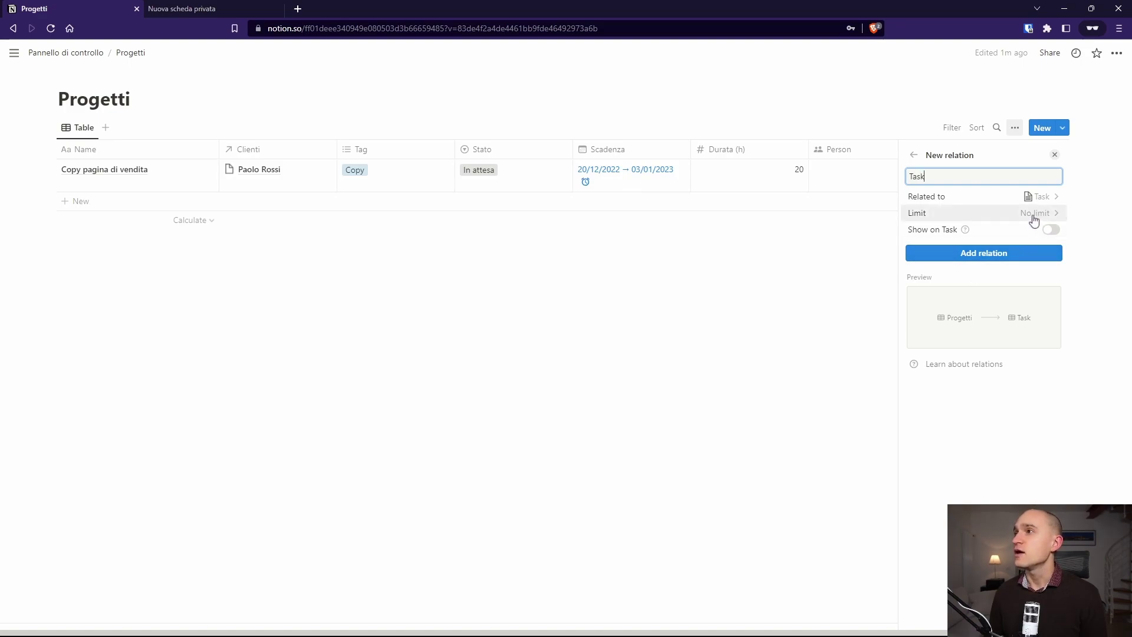
click(990, 234)
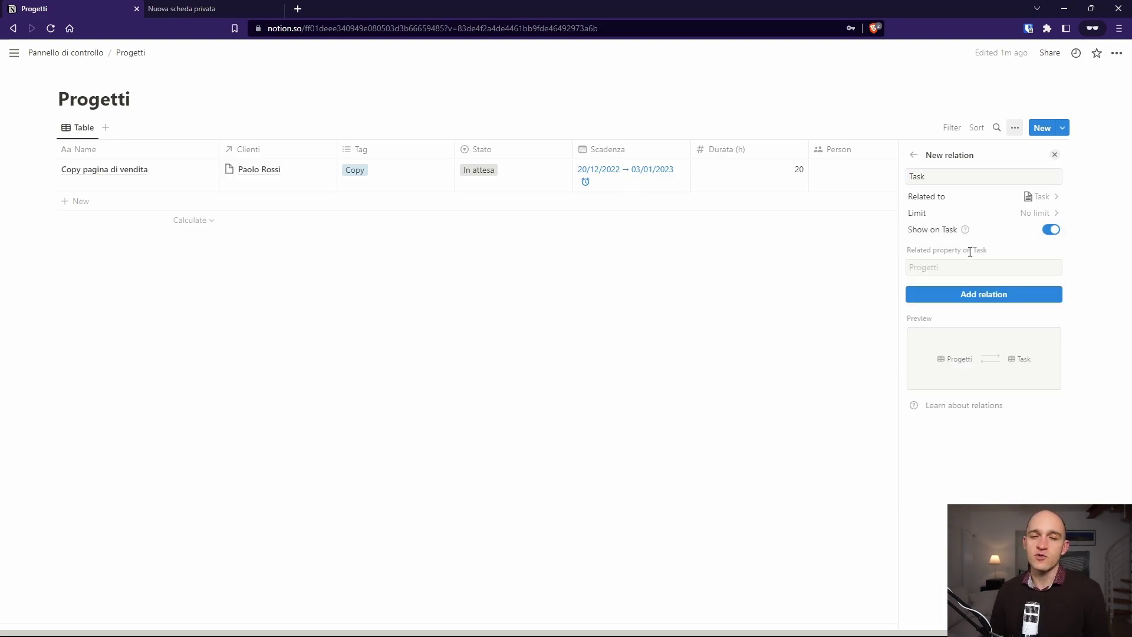
click(983, 298)
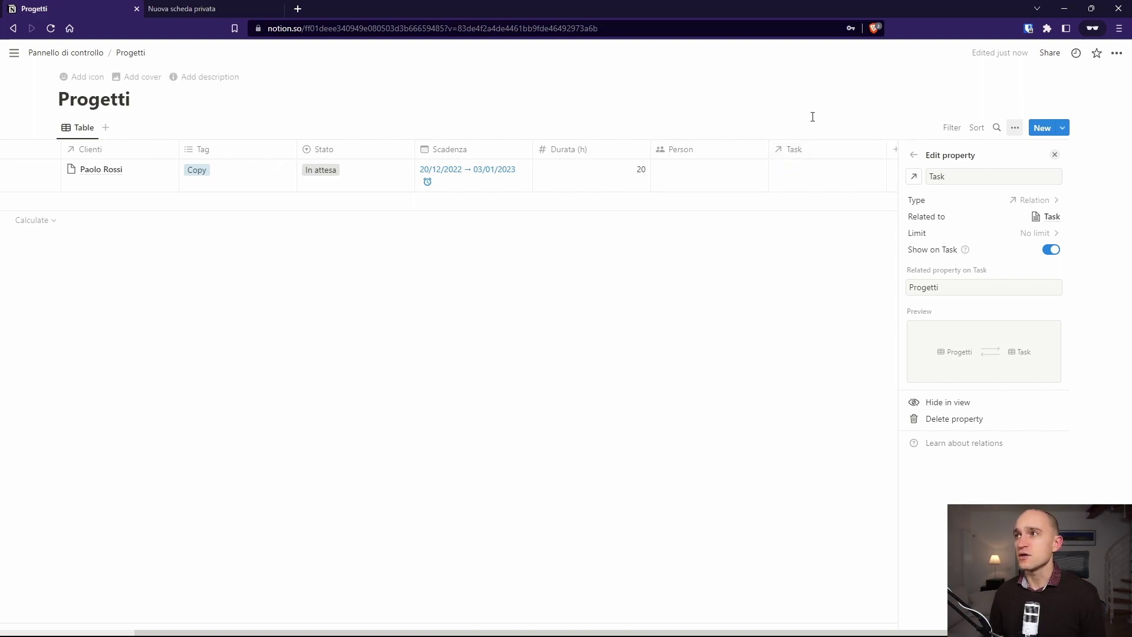
click(777, 274)
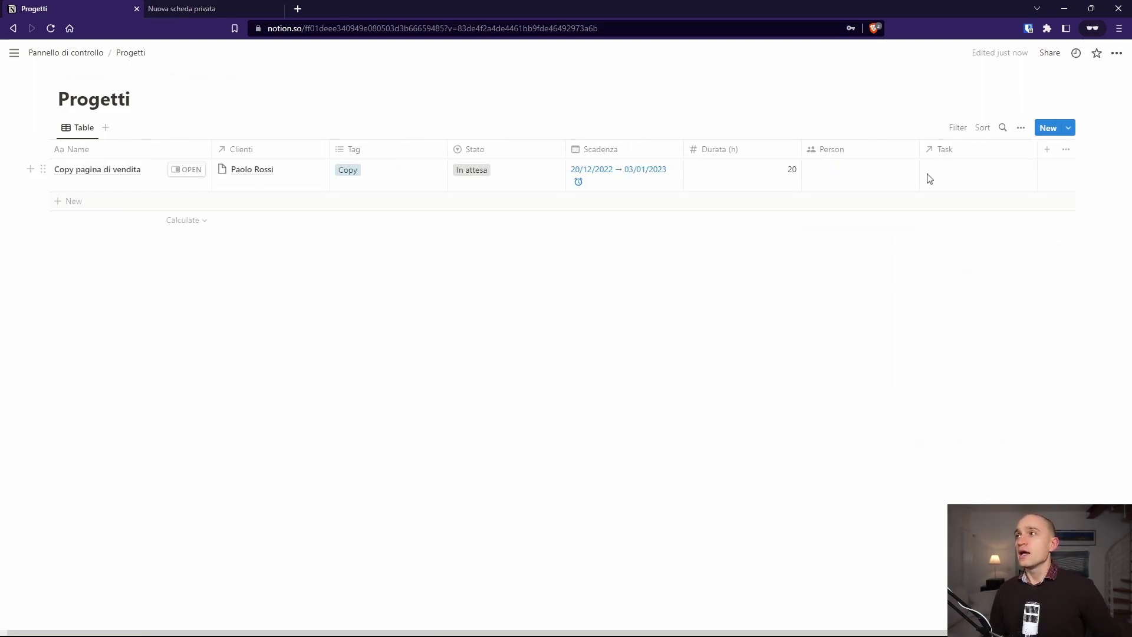
Step: Move the empty Task relation column so it sits right after Clienti
click(956, 181)
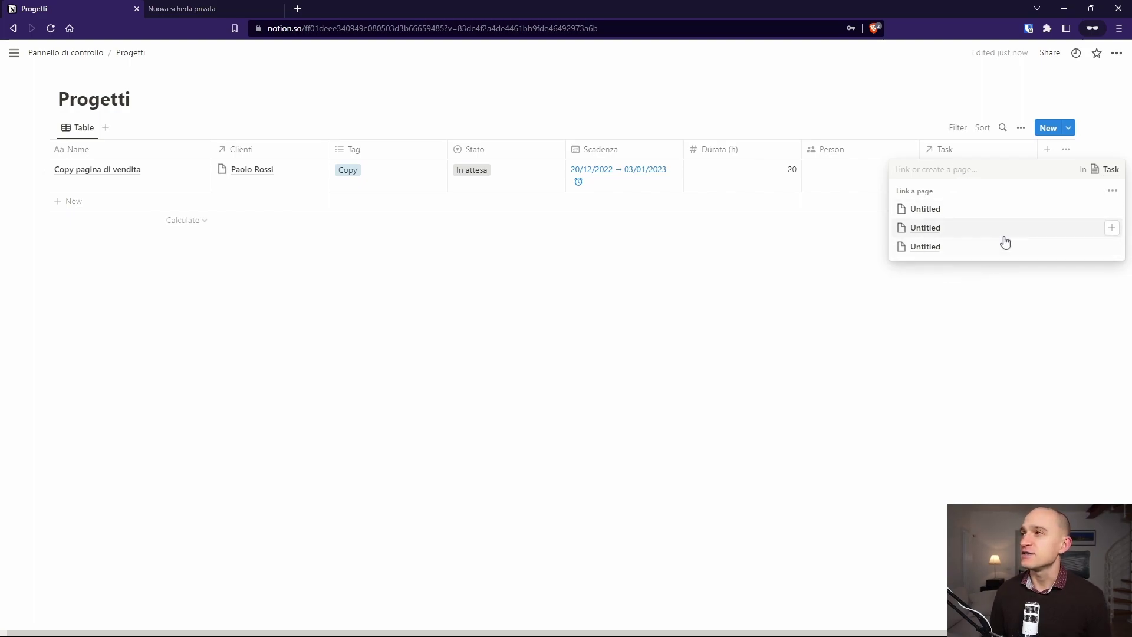
click(751, 345)
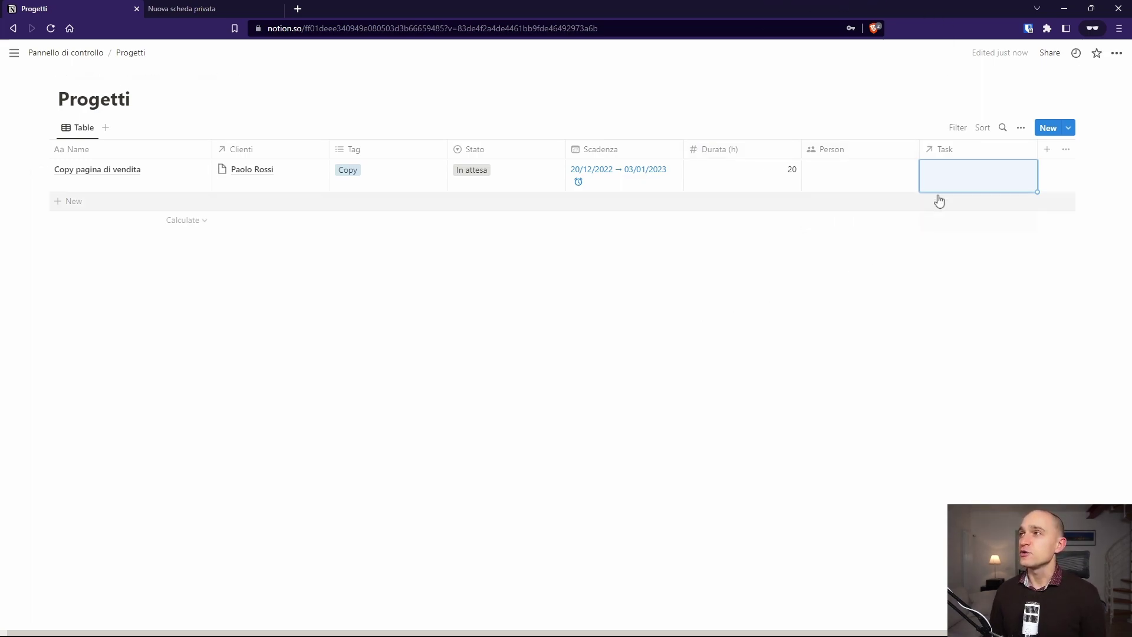
drag(956, 152, 360, 133)
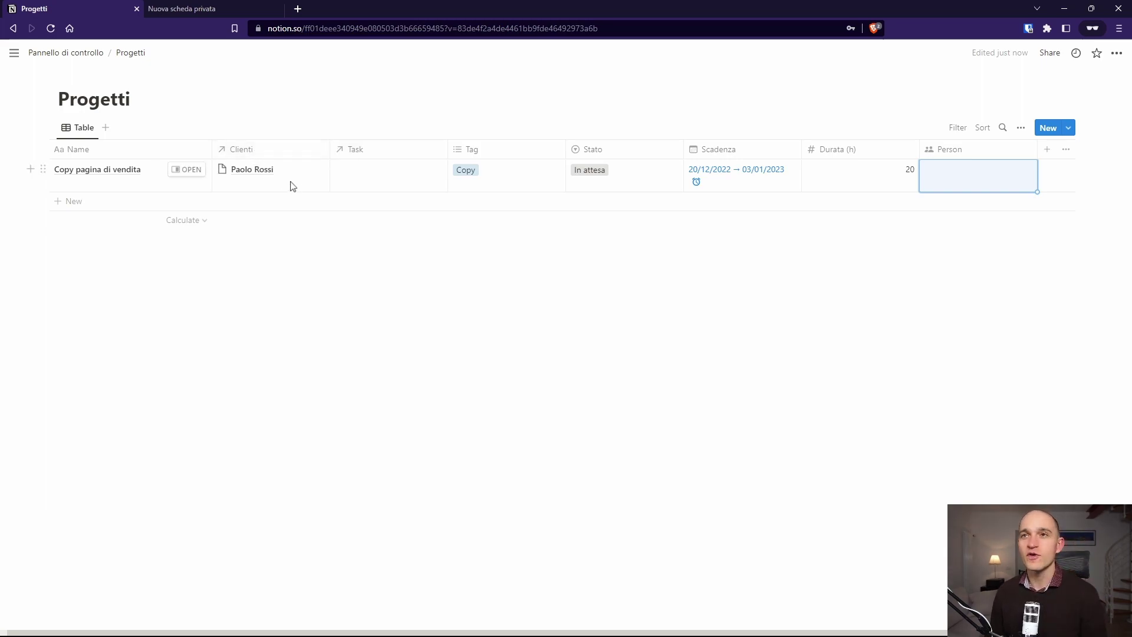
Step: Replace the Clienti column's relation icon with a person icon, searched as 'perso'
click(260, 152)
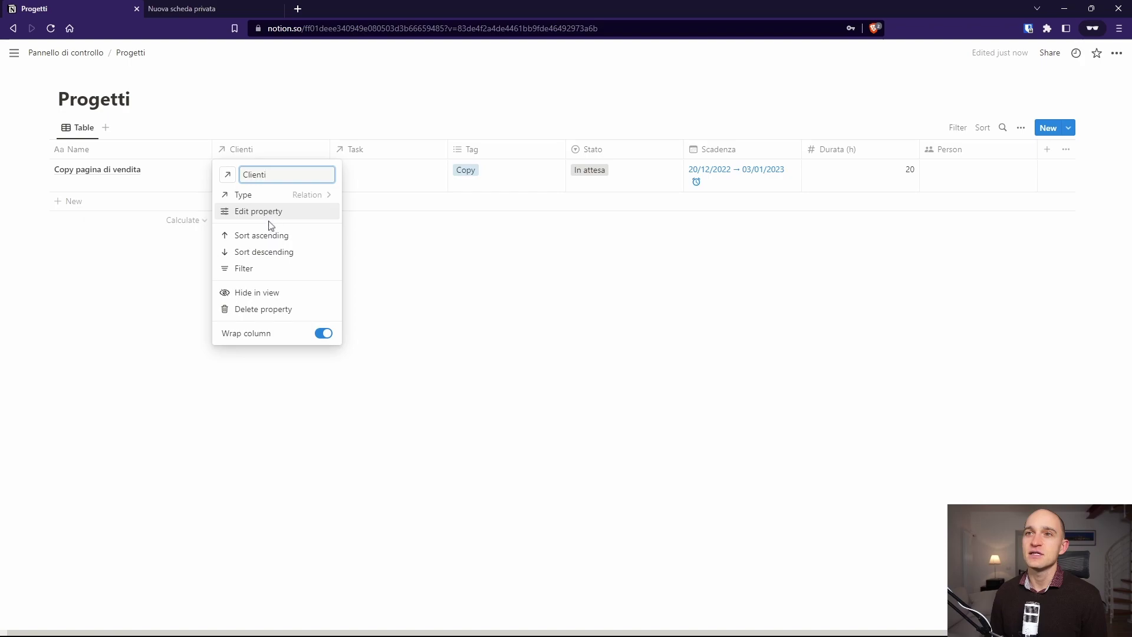
click(230, 179)
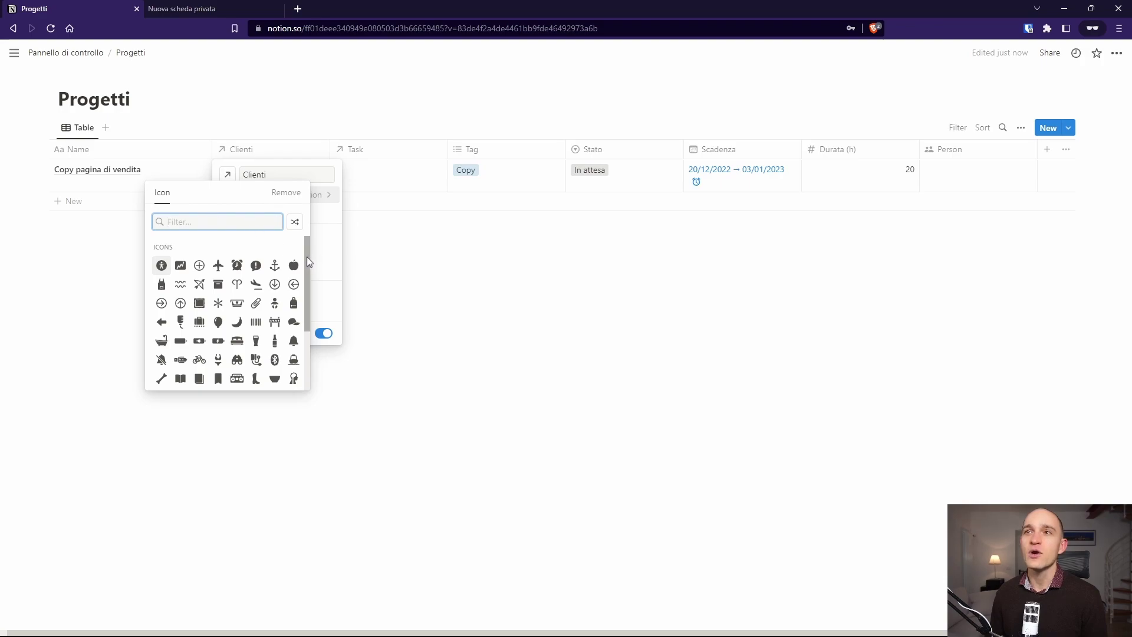
scroll(307, 257, down, 1)
scroll(304, 272, down, 3)
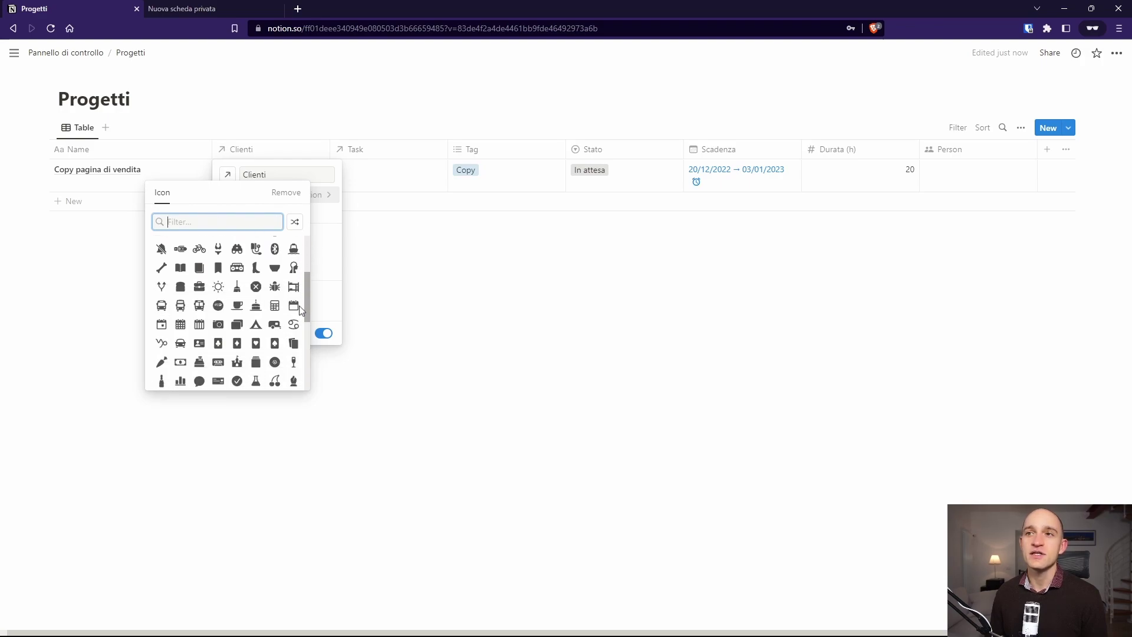
scroll(298, 298, up, 5)
text(person)
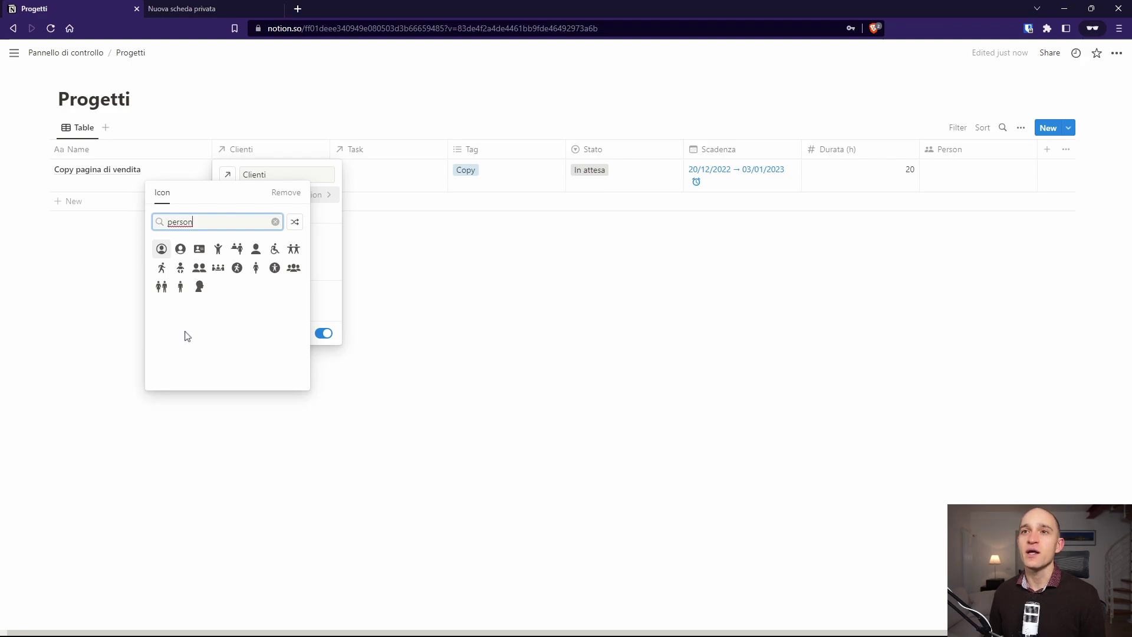
click(180, 287)
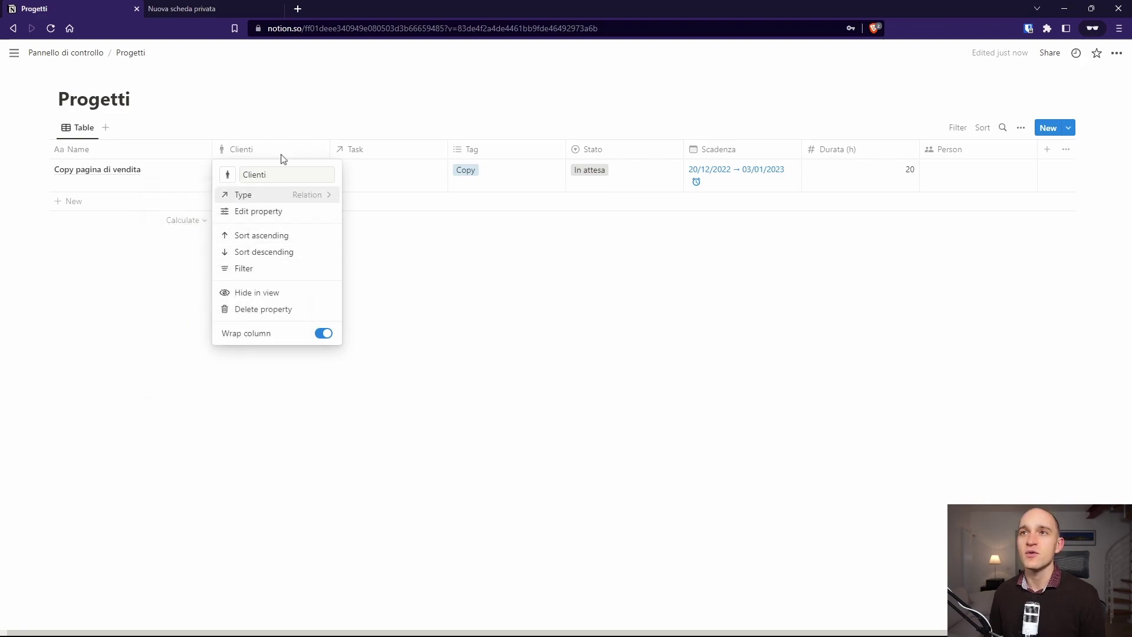
click(316, 106)
click(341, 154)
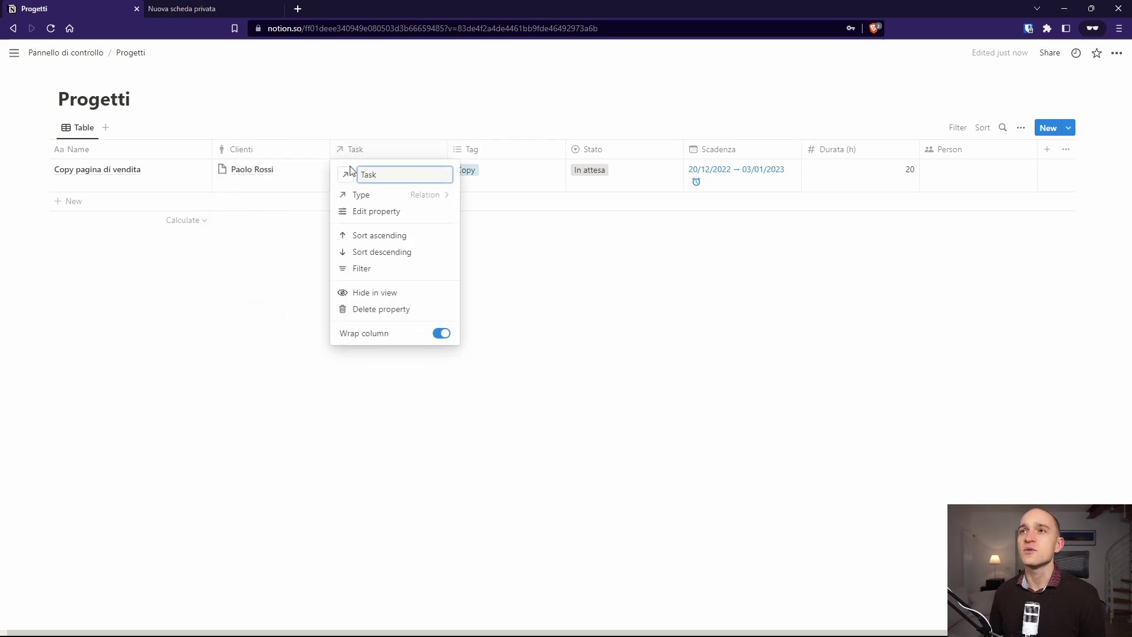
Step: Set a check-circle icon on the Task column, found by searching 'chec'
click(346, 175)
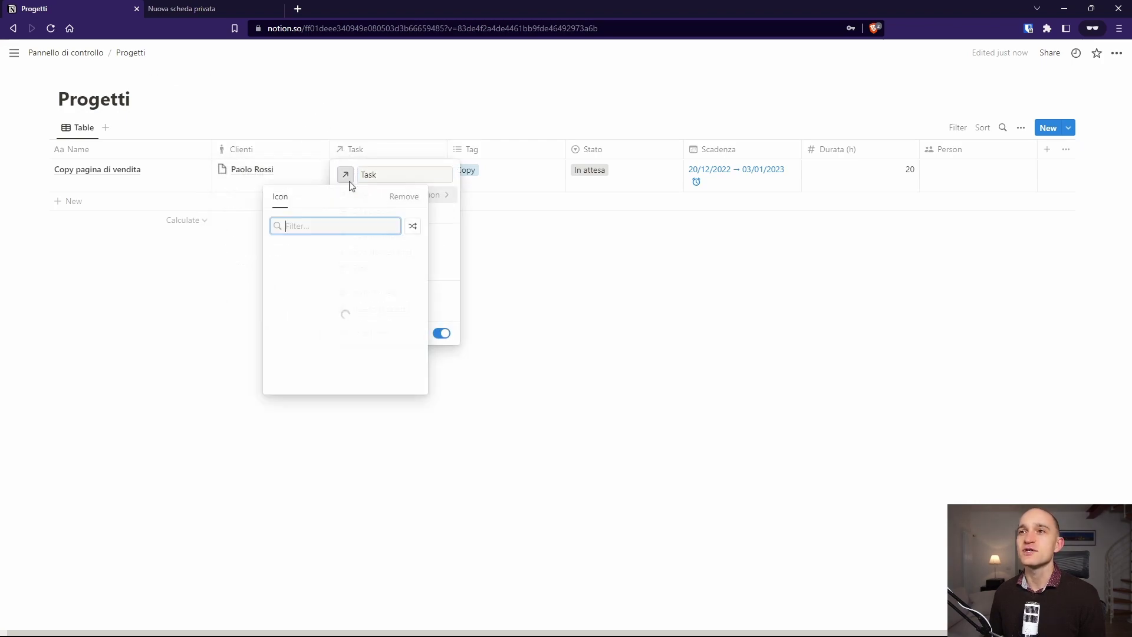
text(tas)
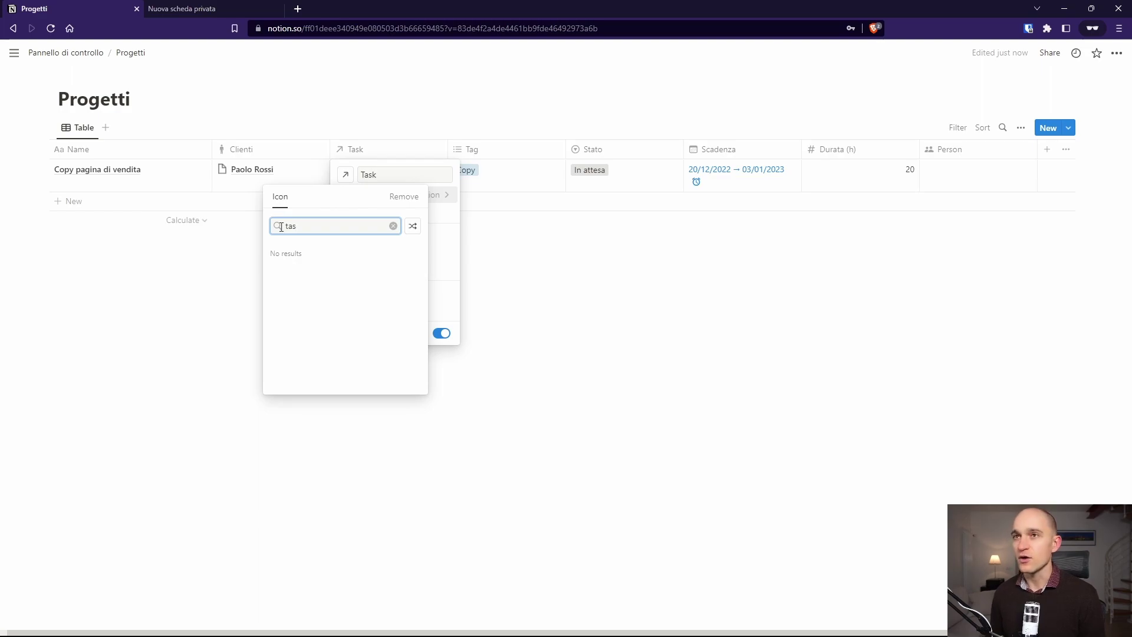
key(BackSpace)
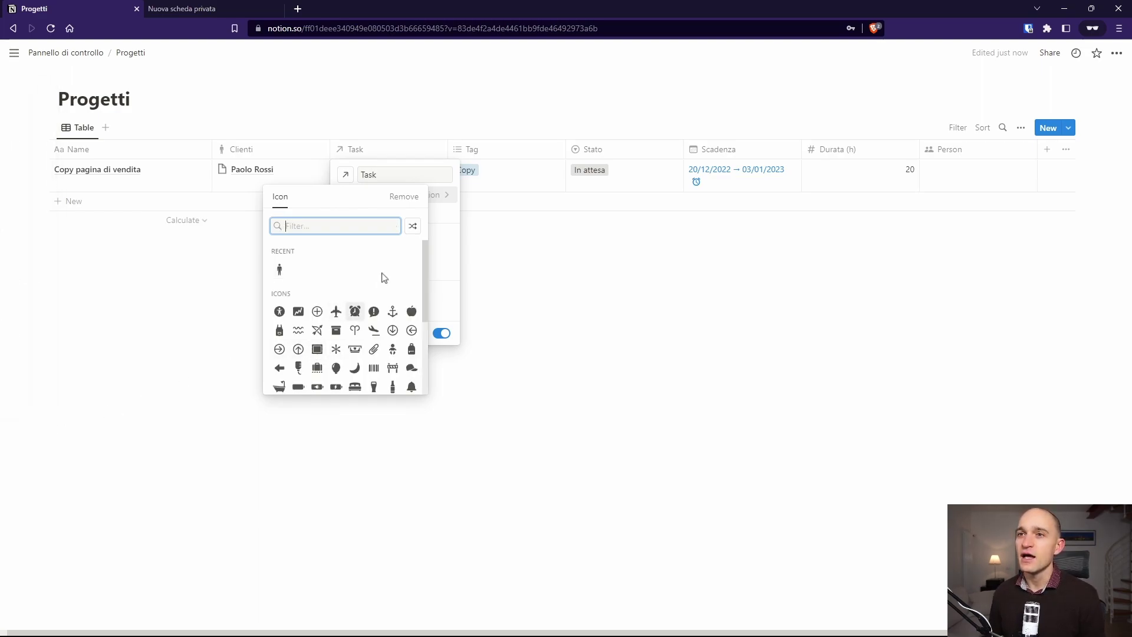
text(chec)
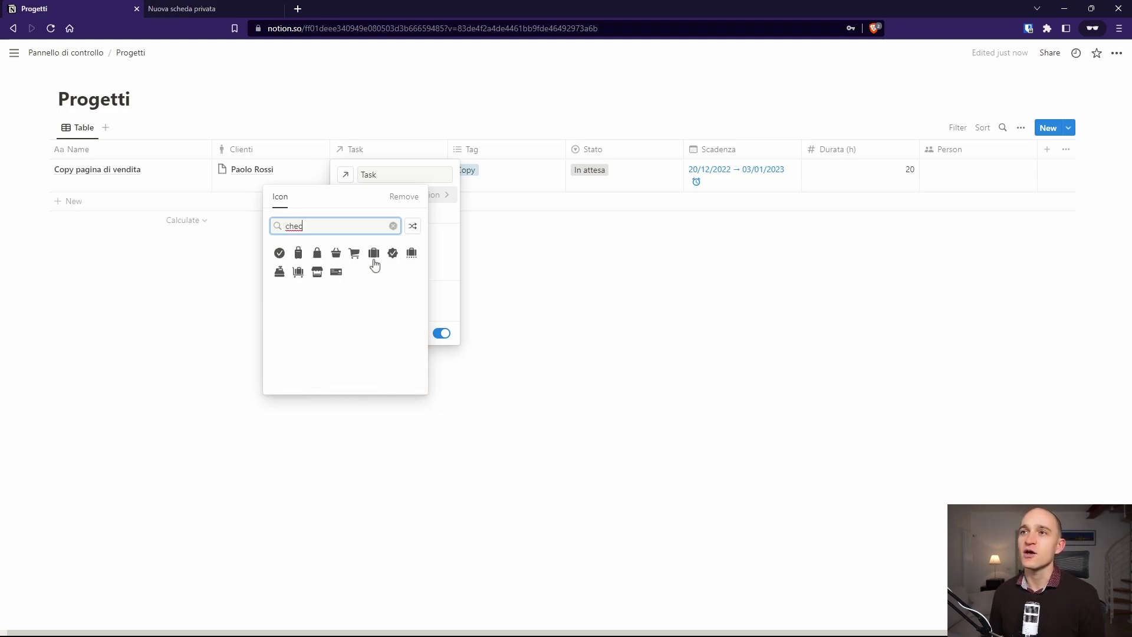
click(280, 253)
click(238, 366)
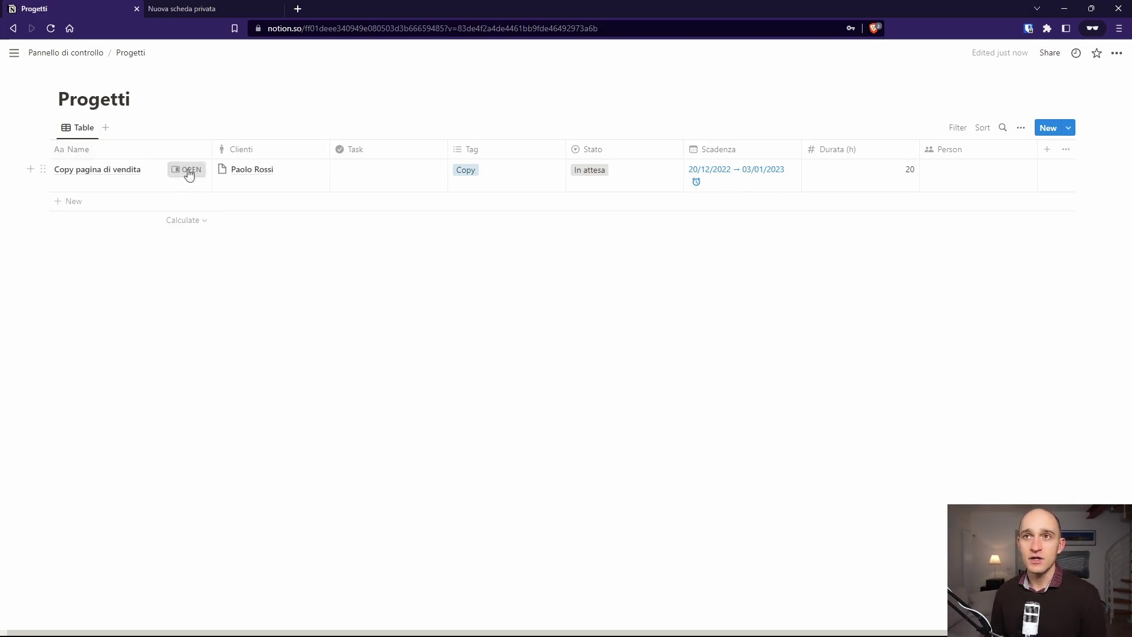
click(186, 171)
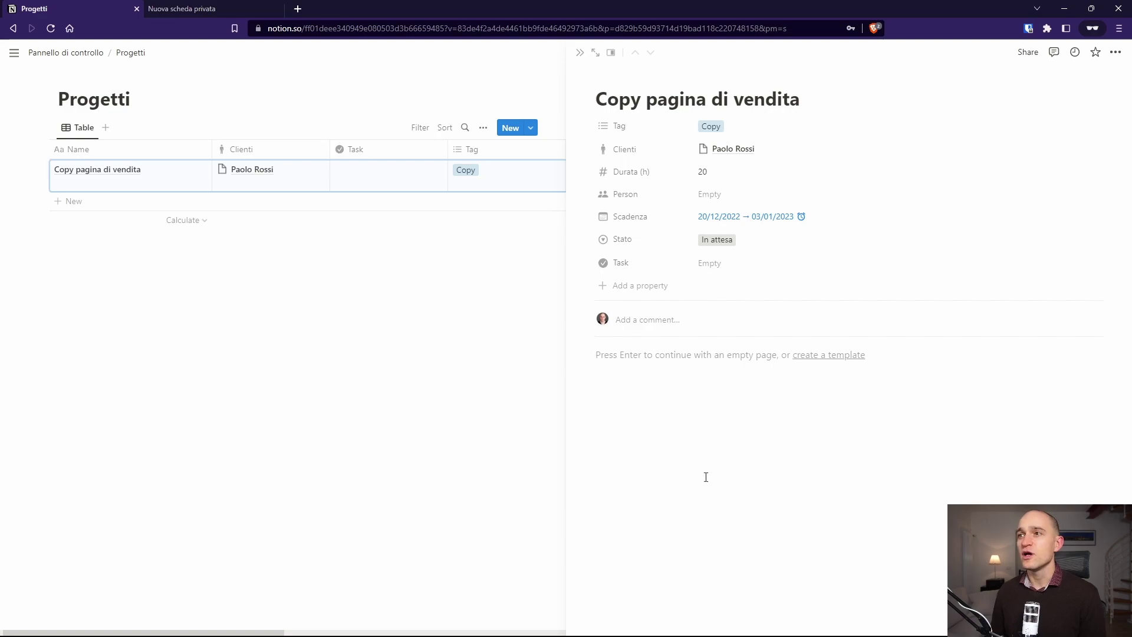
Step: Start an empty body on the Copy pagina di vendita page and browse block types without inserting
key(Return)
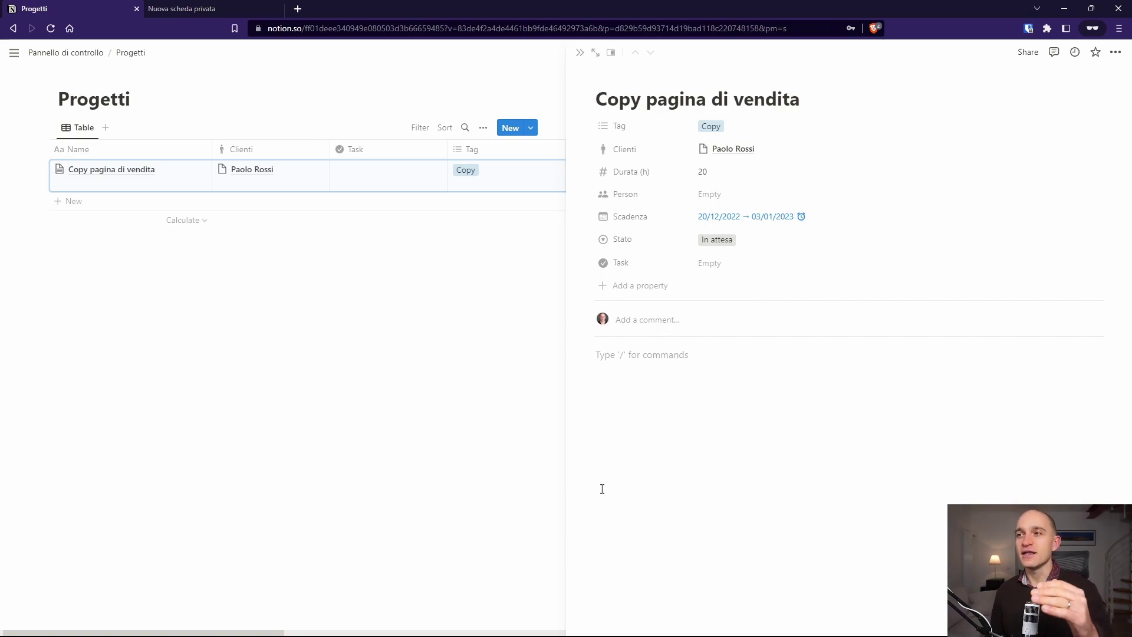
drag(588, 354, 591, 364)
click(590, 354)
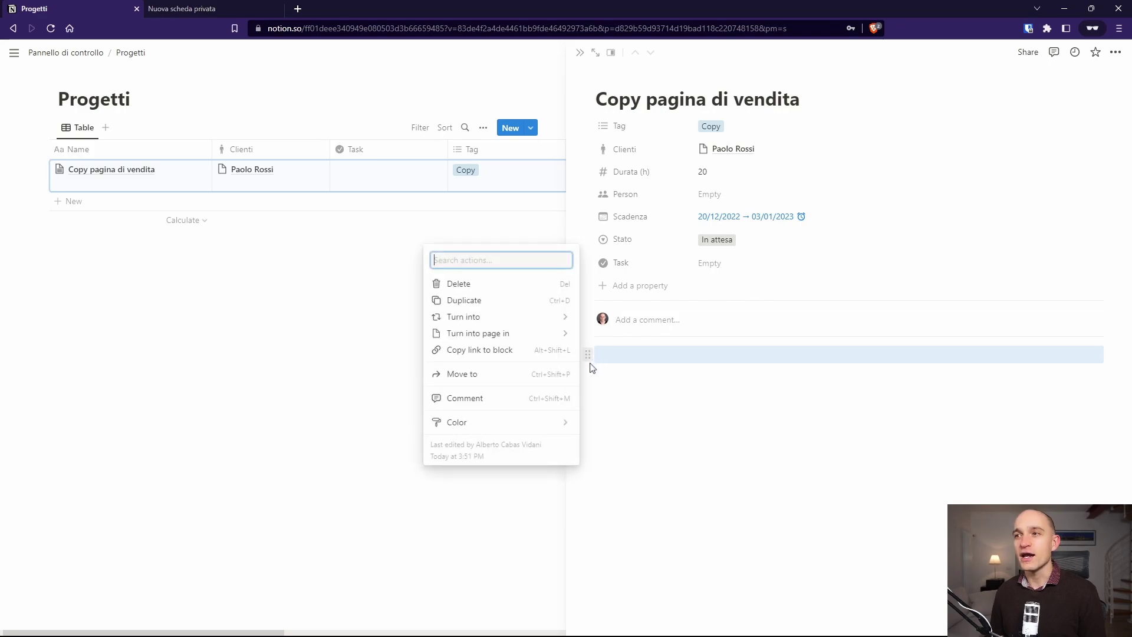
key(Down)
key(Down)
key(Down)
key(Escape)
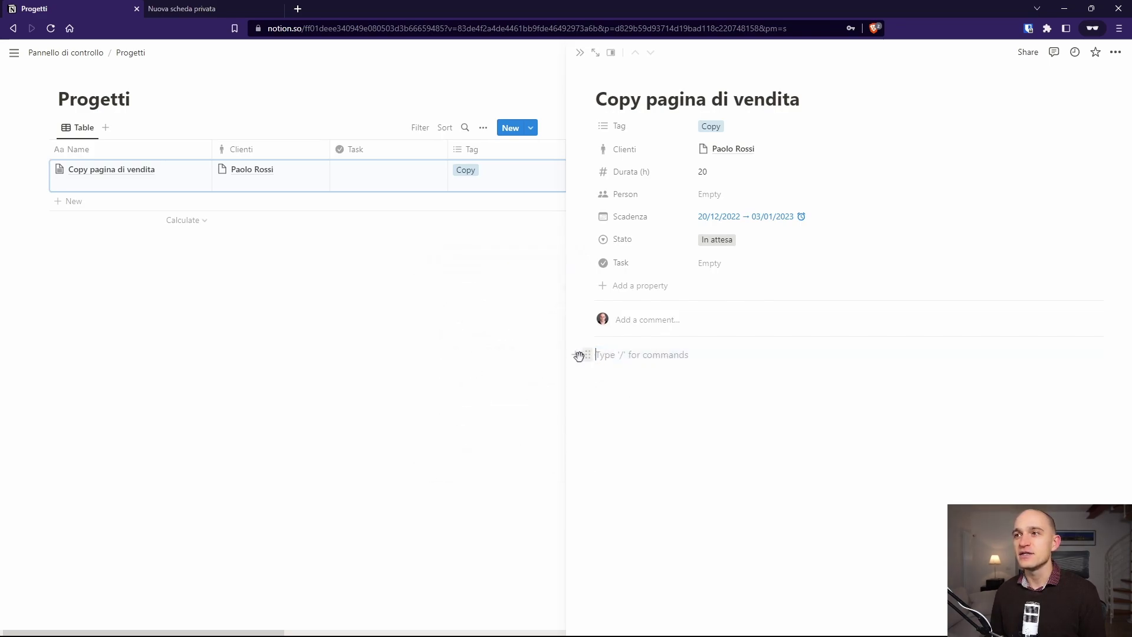
click(576, 354)
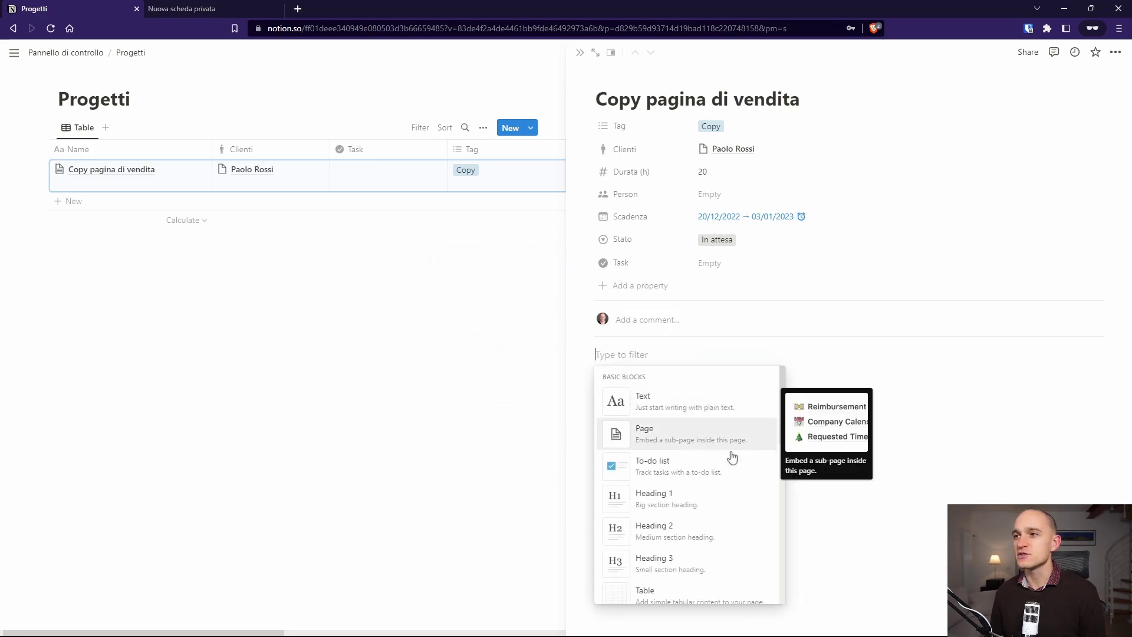
scroll(670, 526, down, 2)
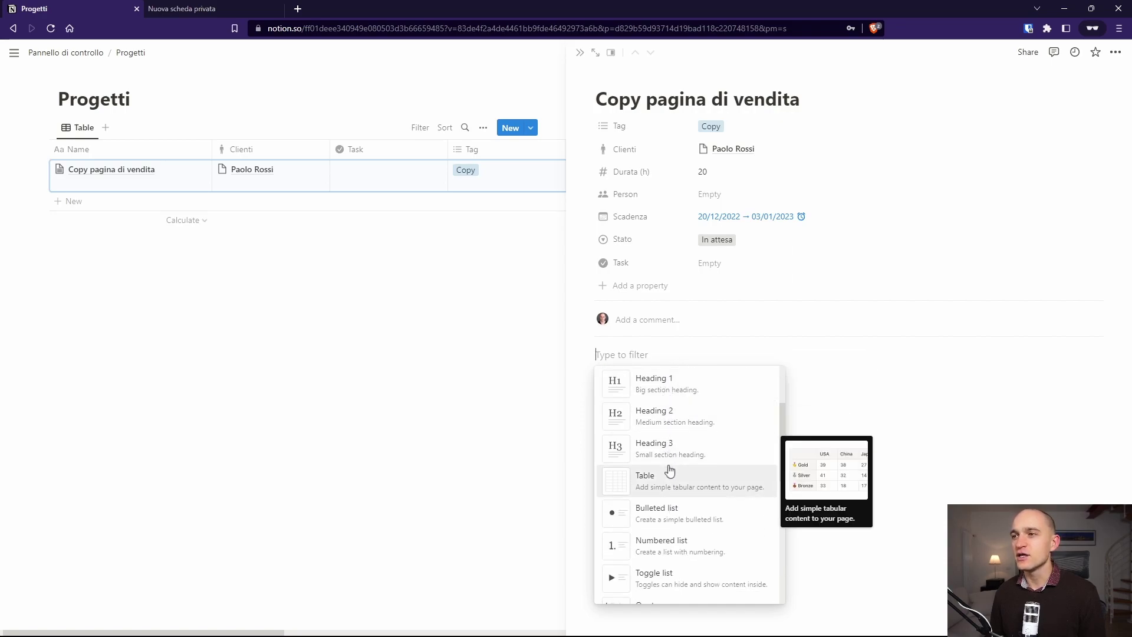
scroll(669, 470, down, 2)
scroll(670, 470, down, 3)
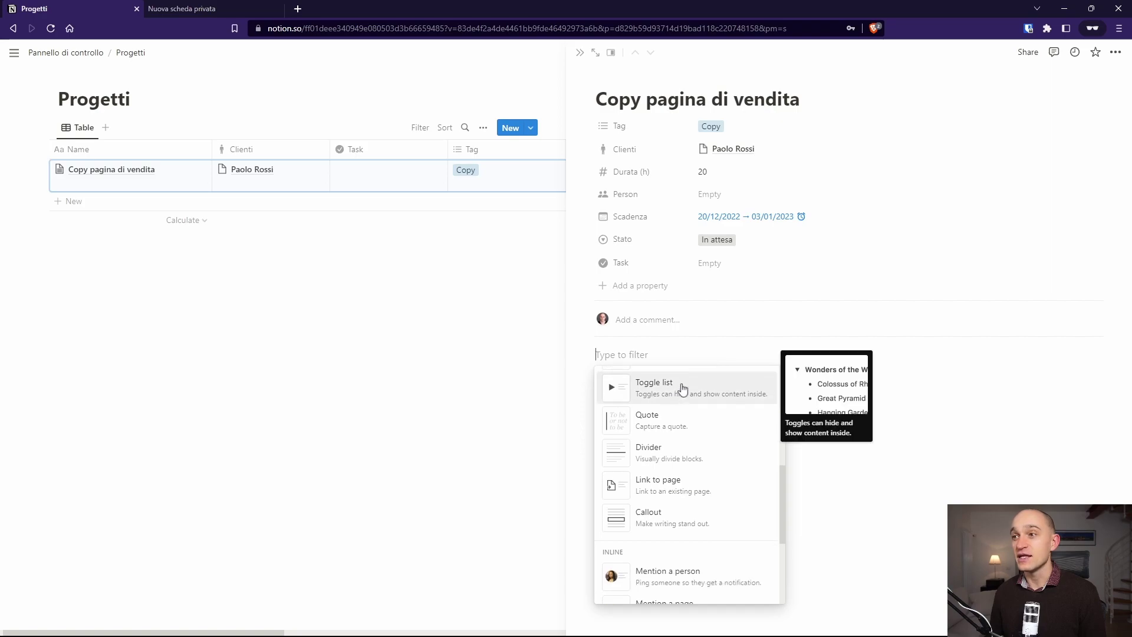
scroll(651, 494, down, 5)
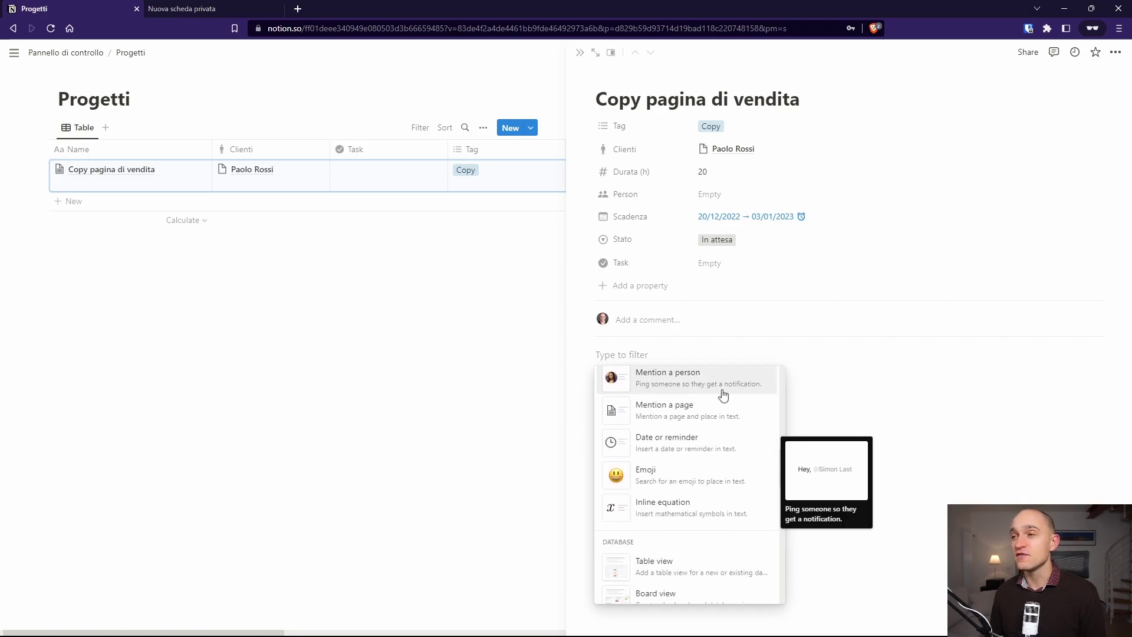
click(846, 379)
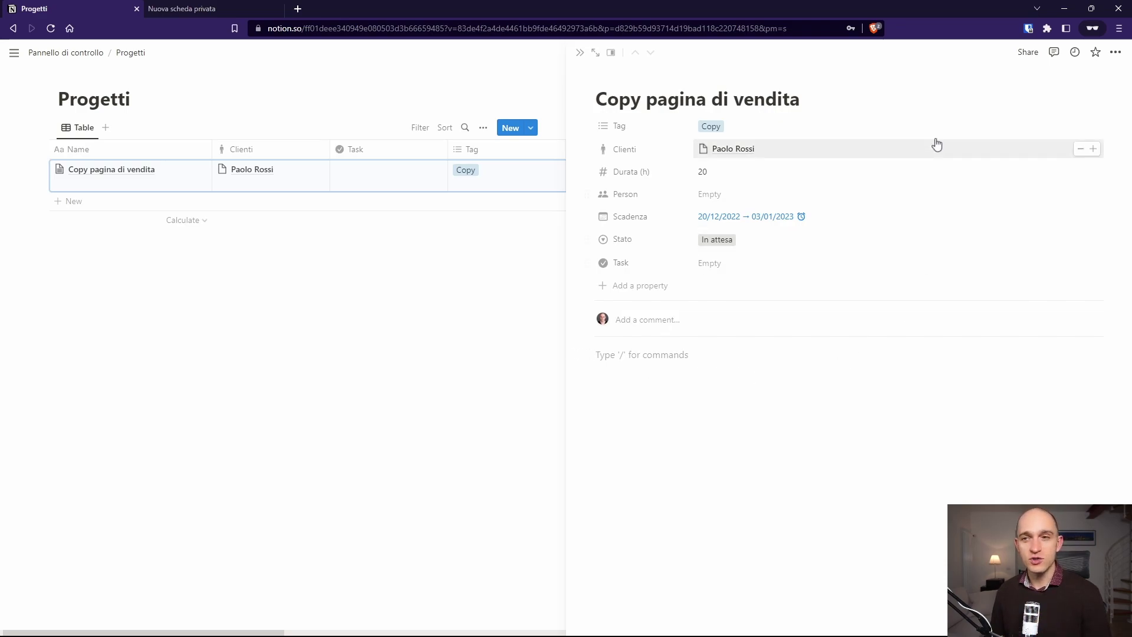
Step: Close the project side peek and return to the Pannello di controllo page
click(623, 465)
click(624, 464)
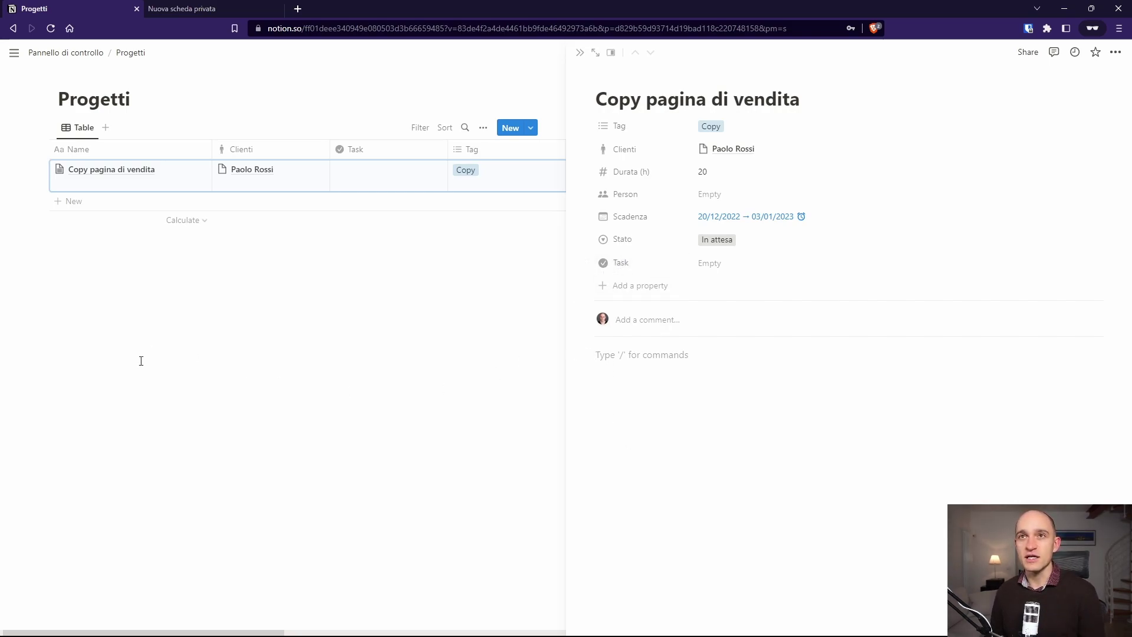
click(177, 383)
click(77, 57)
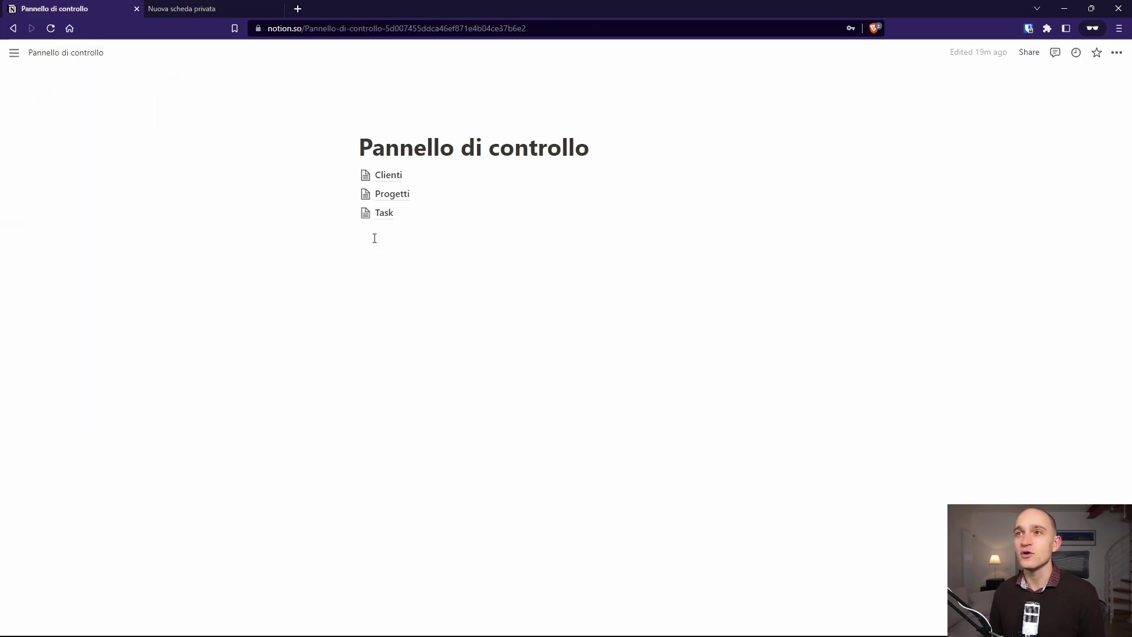
Step: Open the Task database and inspect its Progetti relation column without linking anything
click(382, 215)
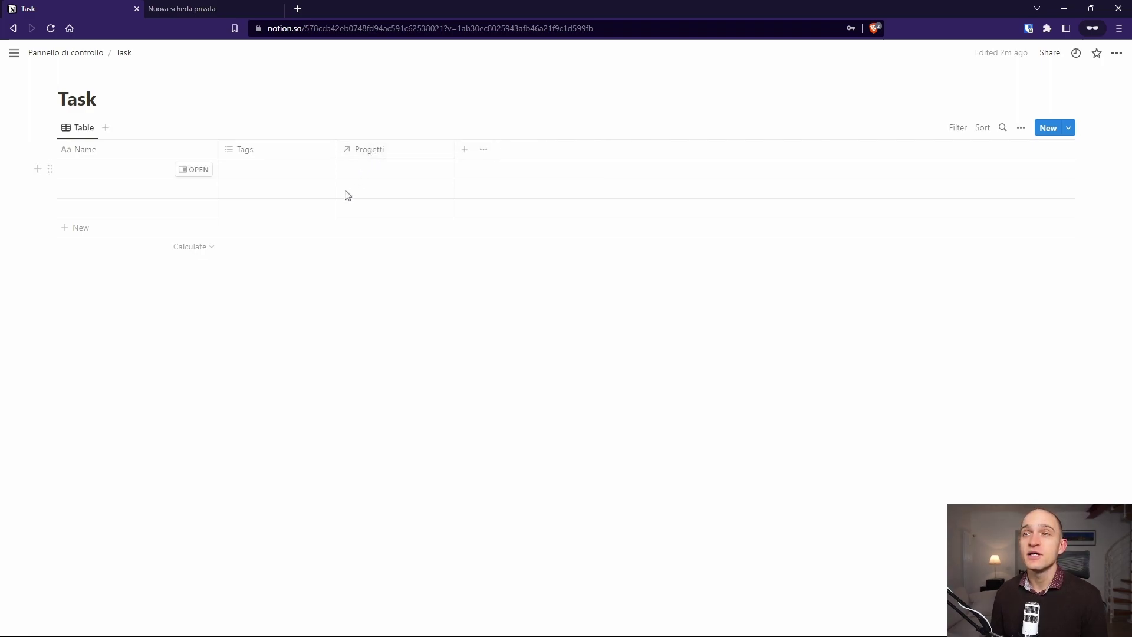
click(367, 158)
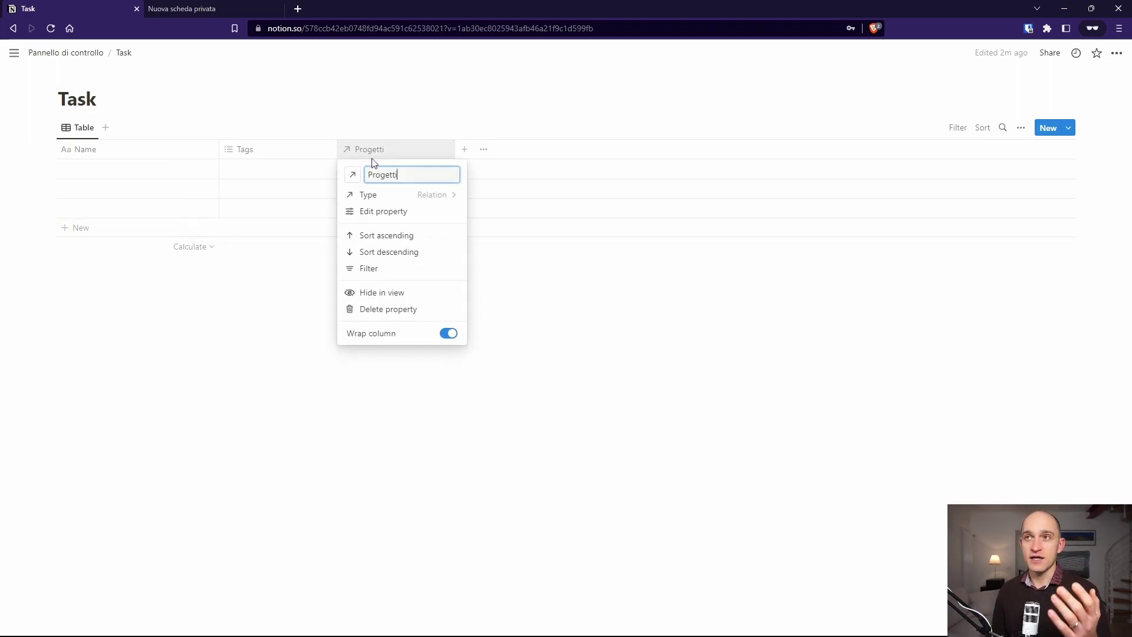
click(391, 132)
click(374, 169)
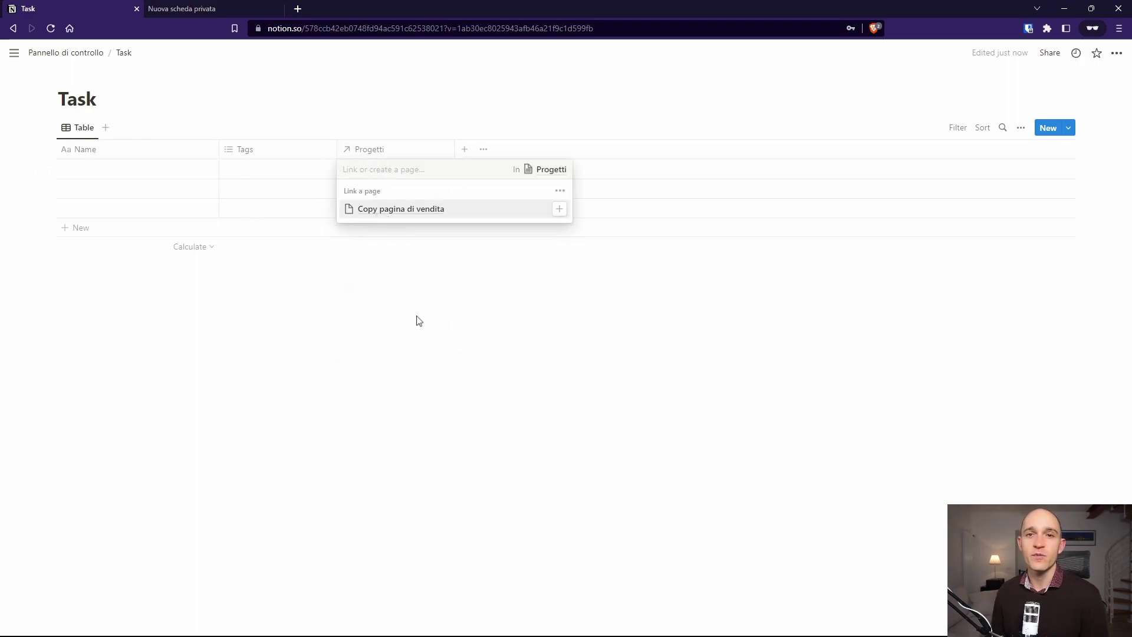
key(Escape)
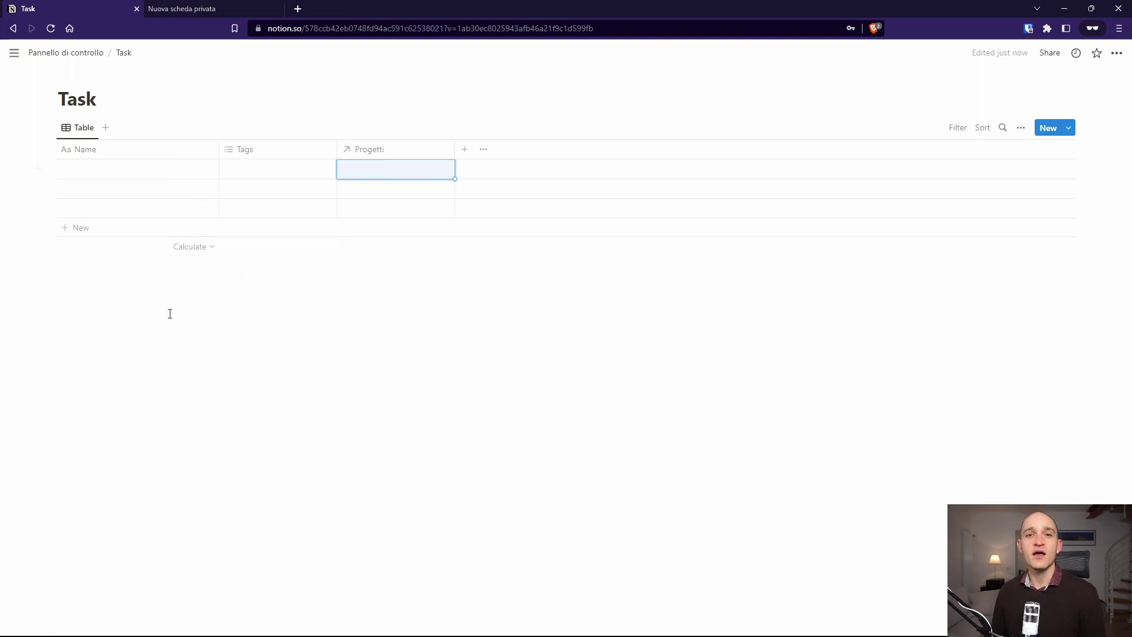
Step: Enter the tasks Chiamata conoscitiva, Scaletta pagina di vendita and Mockup pagina di vendita
click(89, 171)
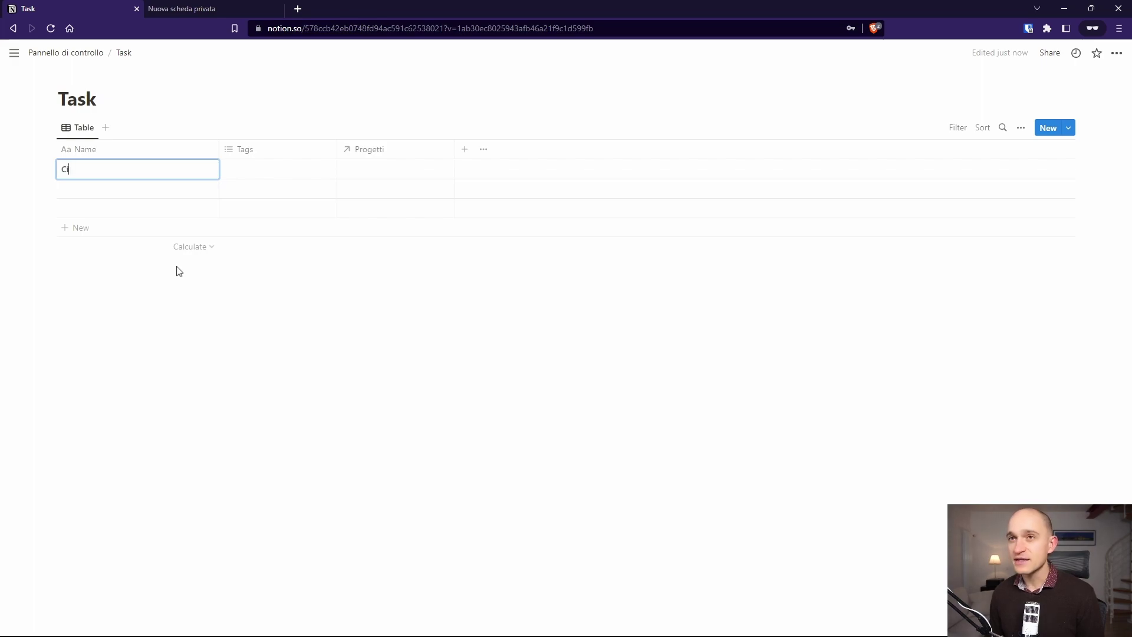
text(amata co)
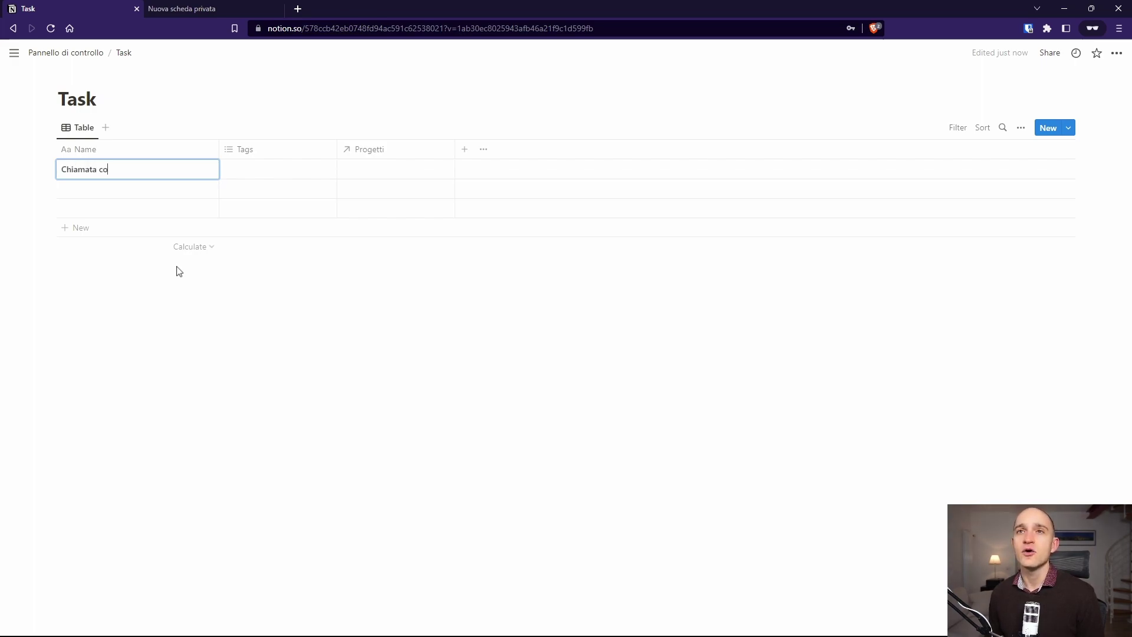
text(noscitiva)
key(Return)
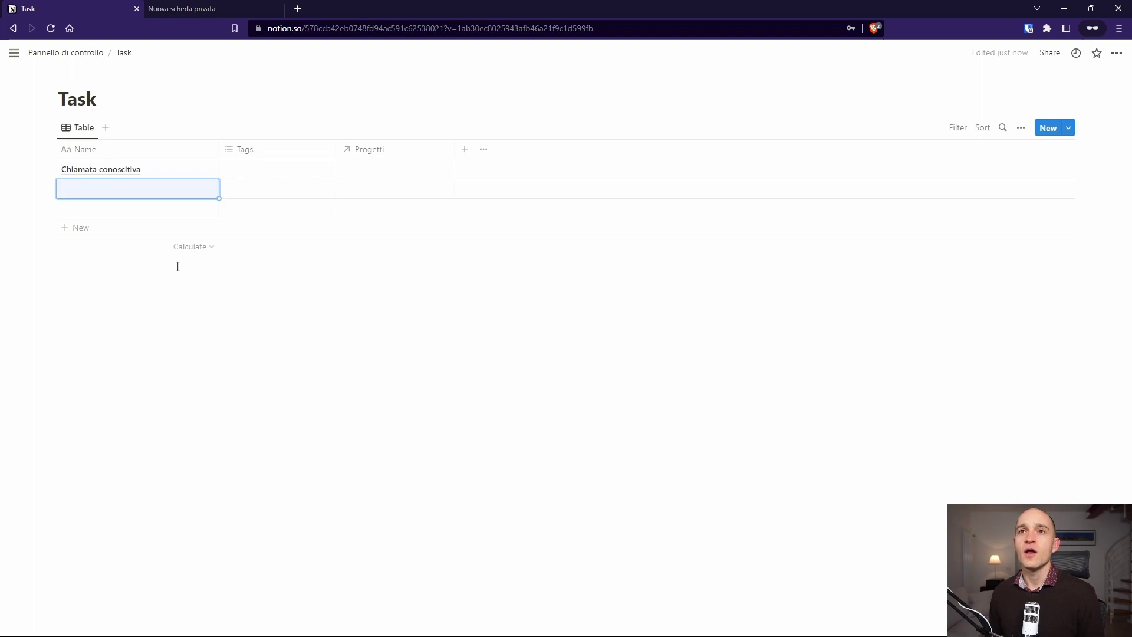
text(Scale)
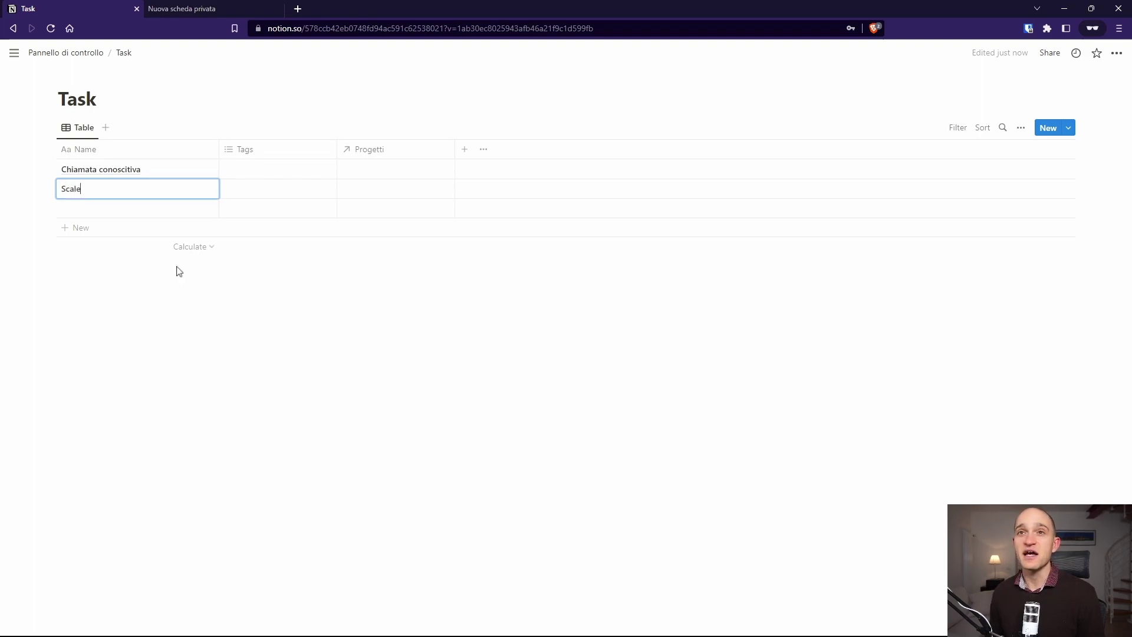
text(tta pagina di v)
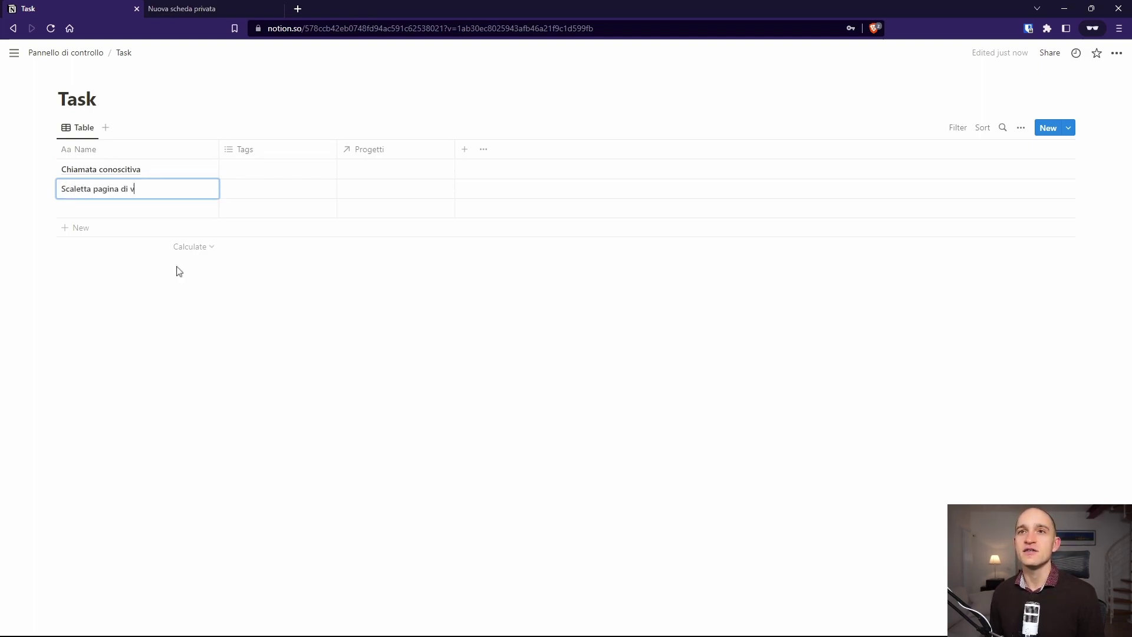
text(endita)
key(Return)
text(Moc)
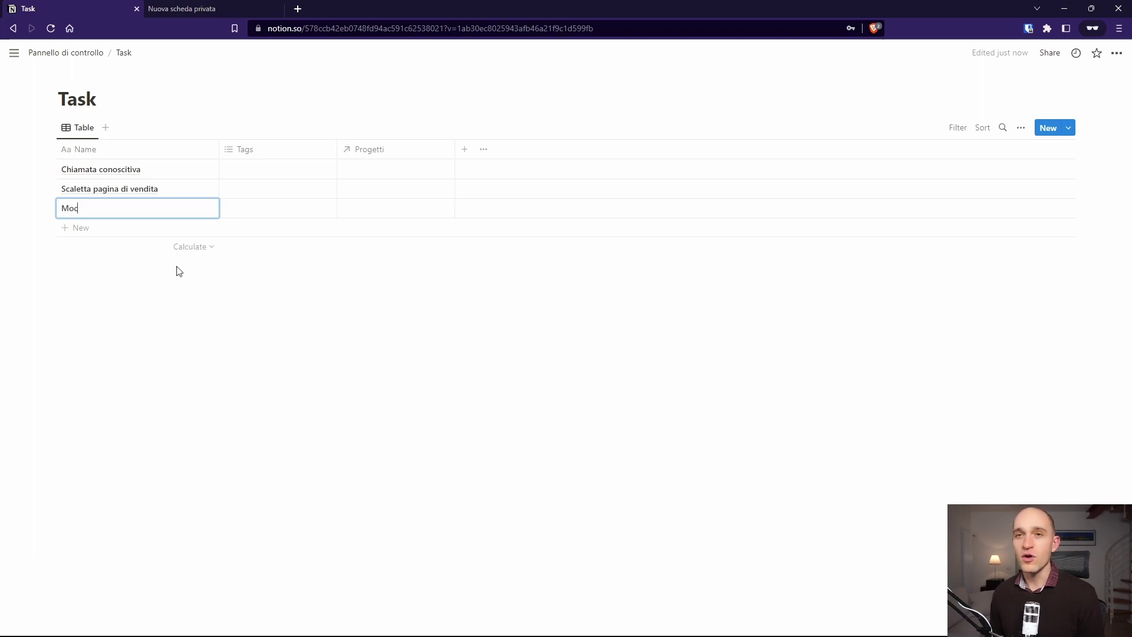
text(kup pagina di cve)
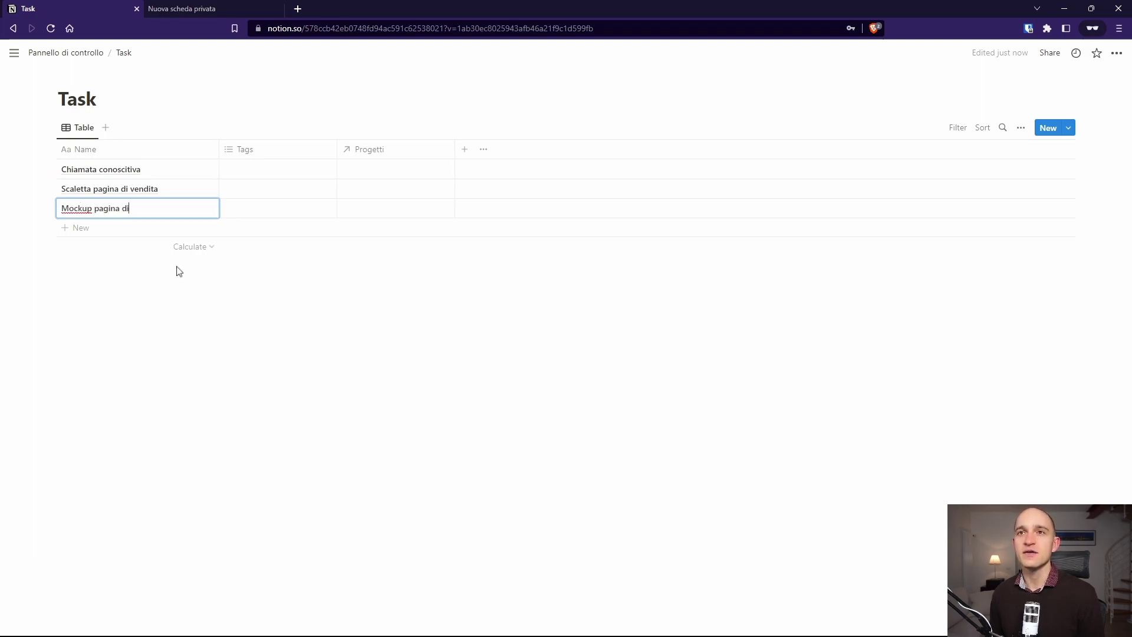
key(BackSpace)
key(BackSpace)
text(ve)
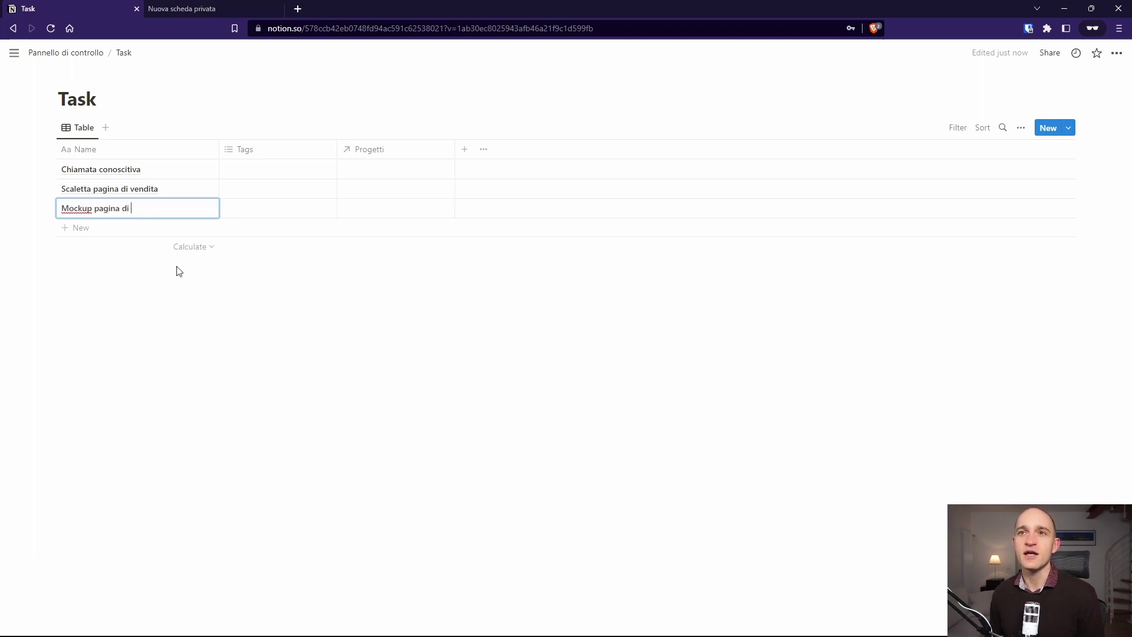
text(vendita)
key(Escape)
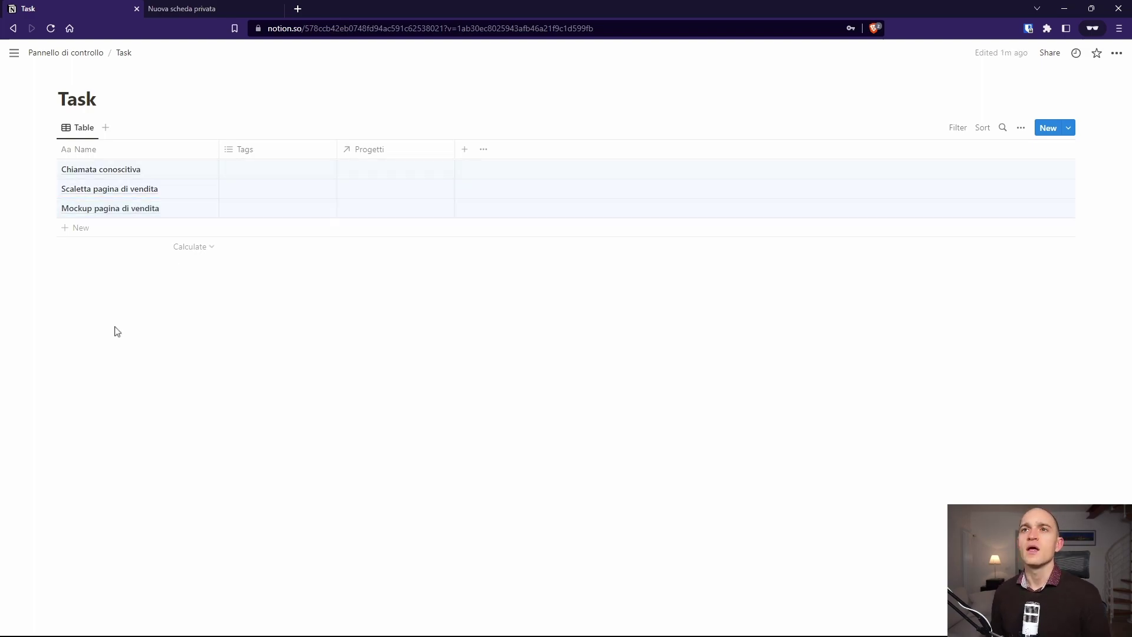
Step: Set the Progetti relation of all three tasks to Copy pagina di vendita in one edit
drag(374, 298, 352, 178)
right_click(350, 173)
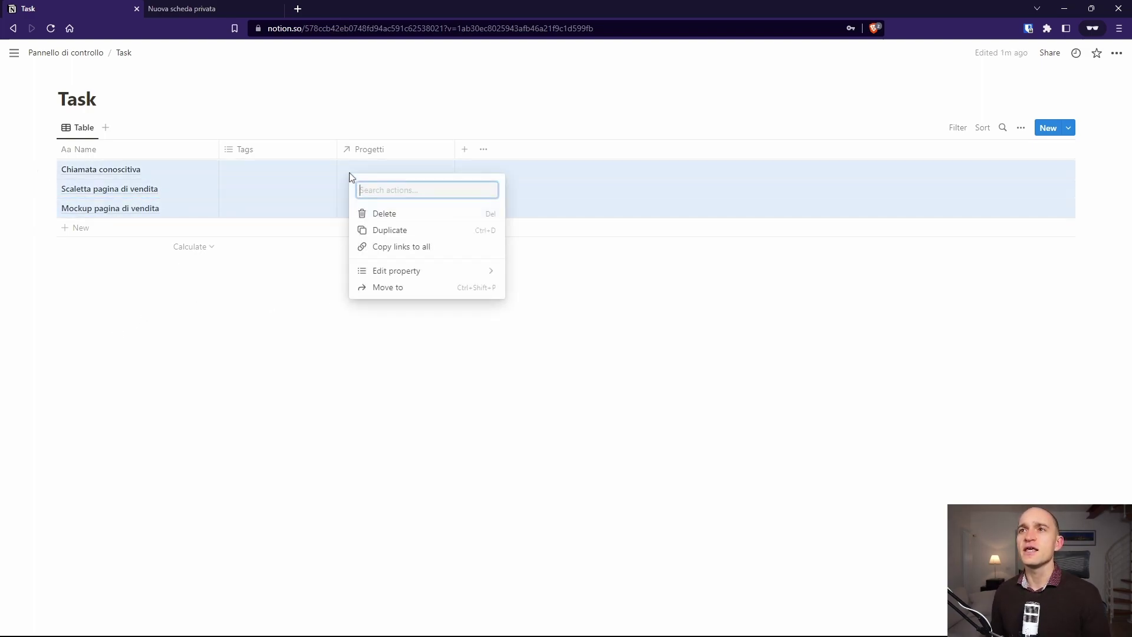
mouse_move(448, 282)
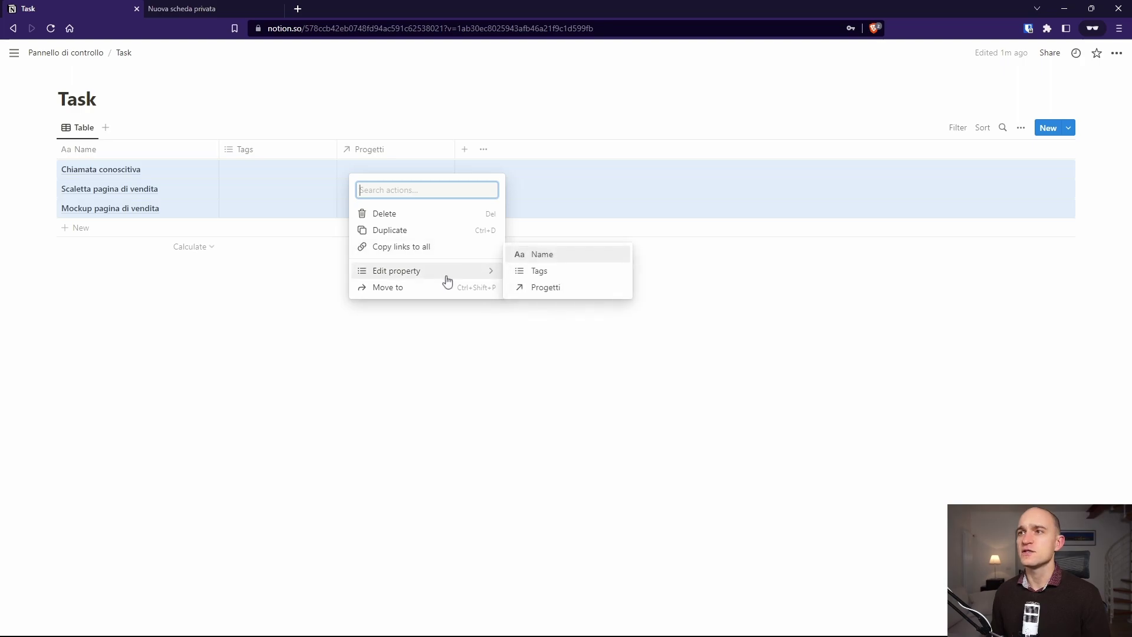
click(539, 288)
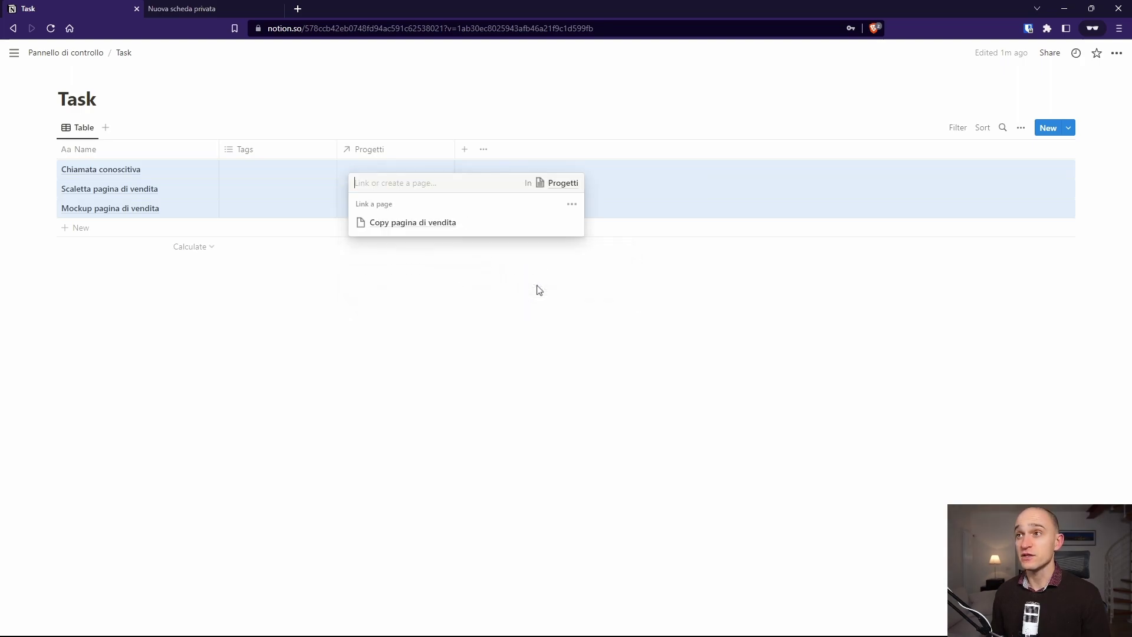
click(422, 228)
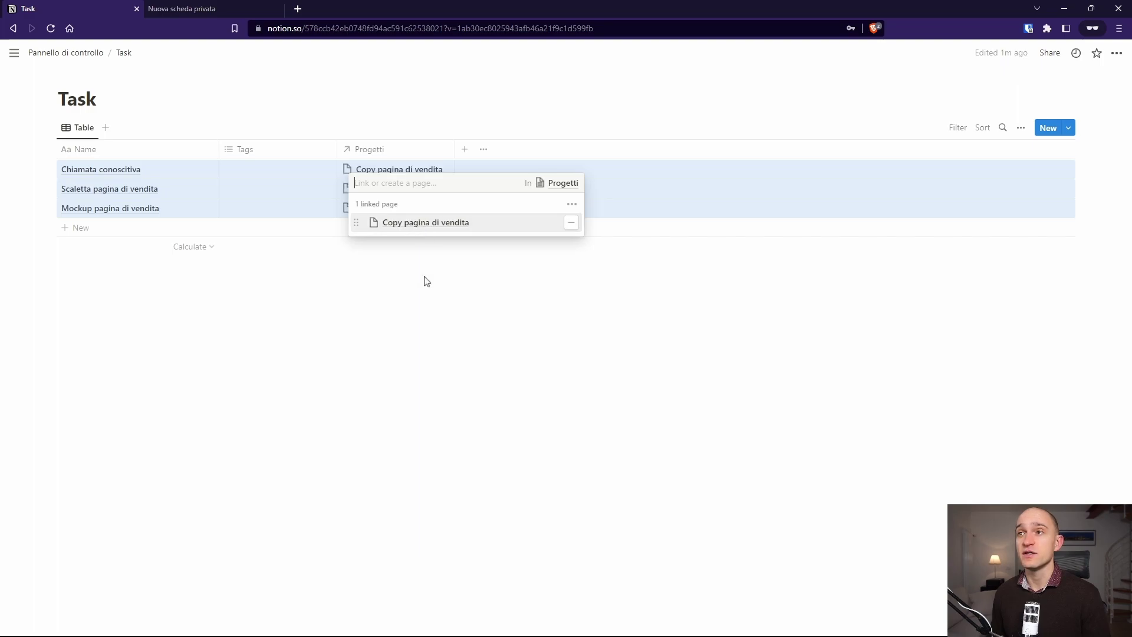
key(Escape)
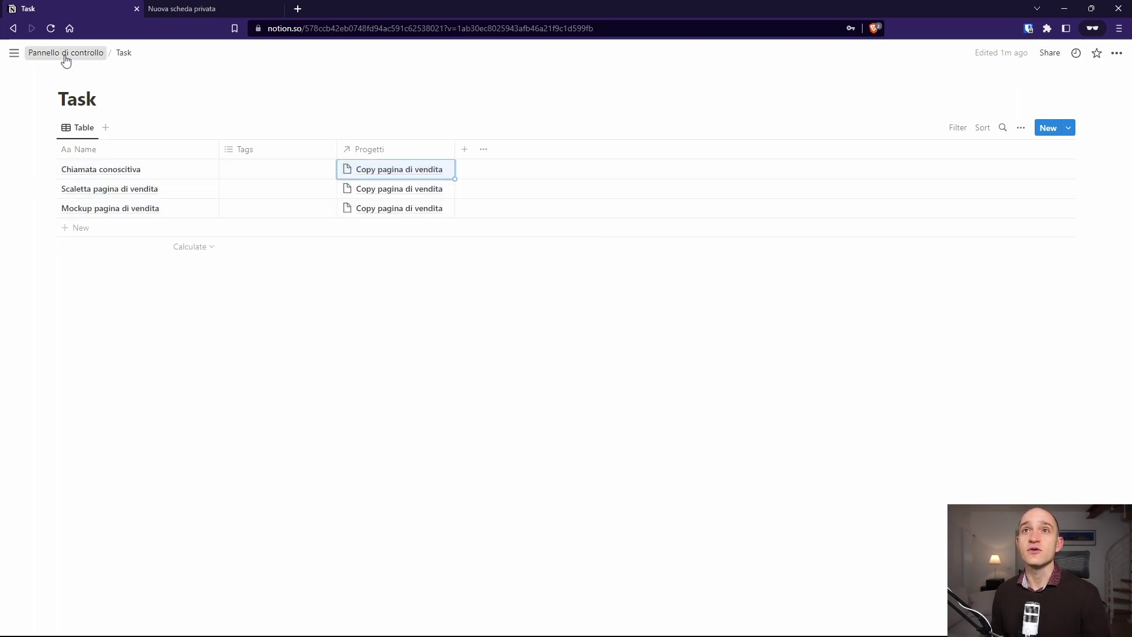
click(65, 56)
Step: Check that Progetti lists the three linked tasks, then return to Pannello di controllo
click(380, 195)
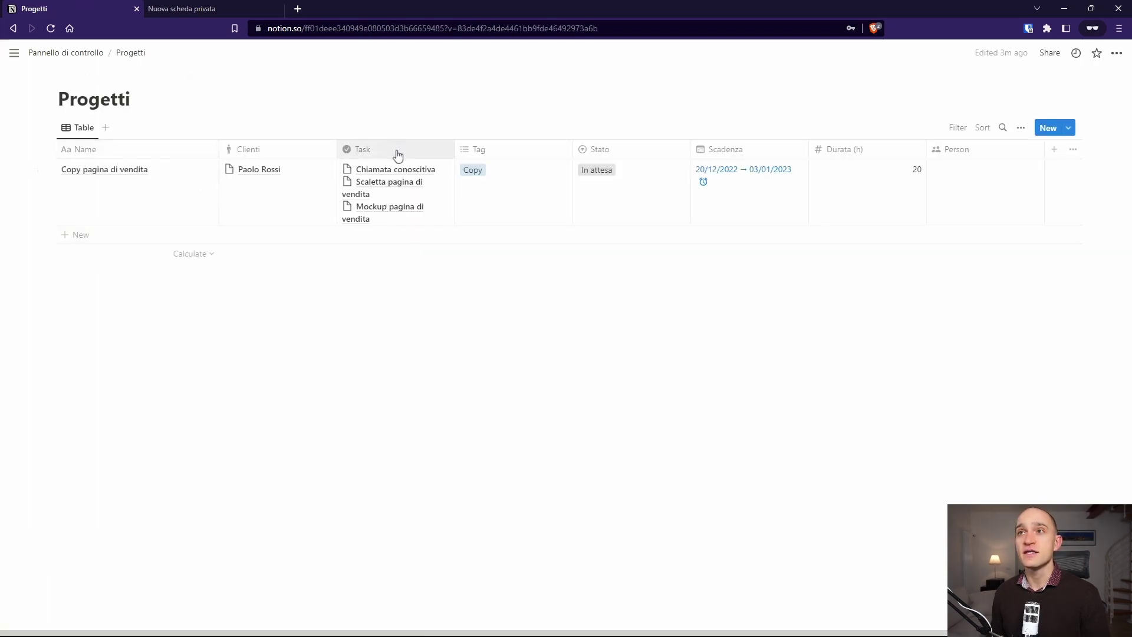
mouse_move(98, 88)
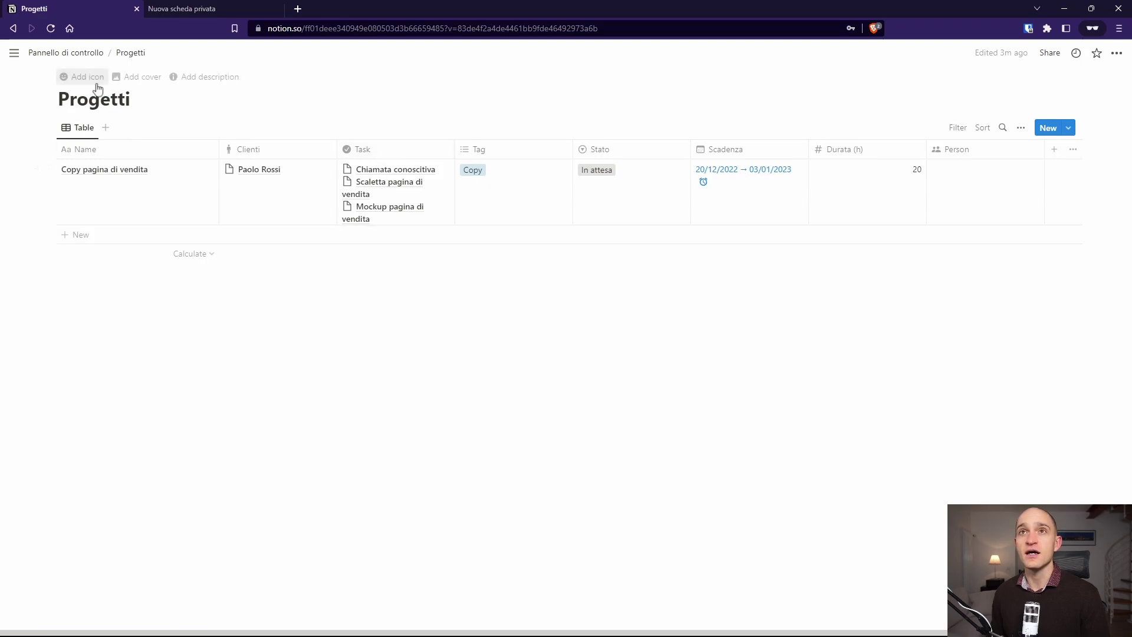
click(72, 55)
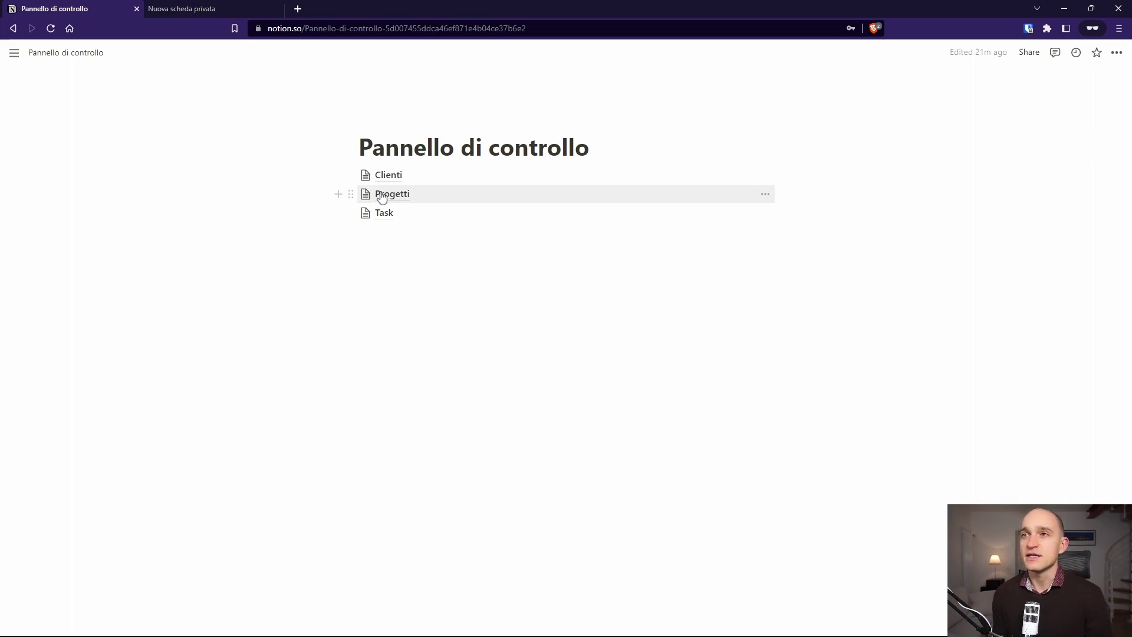
Step: Add a fourth row to the Task table named 'Task altro progetto'
click(389, 214)
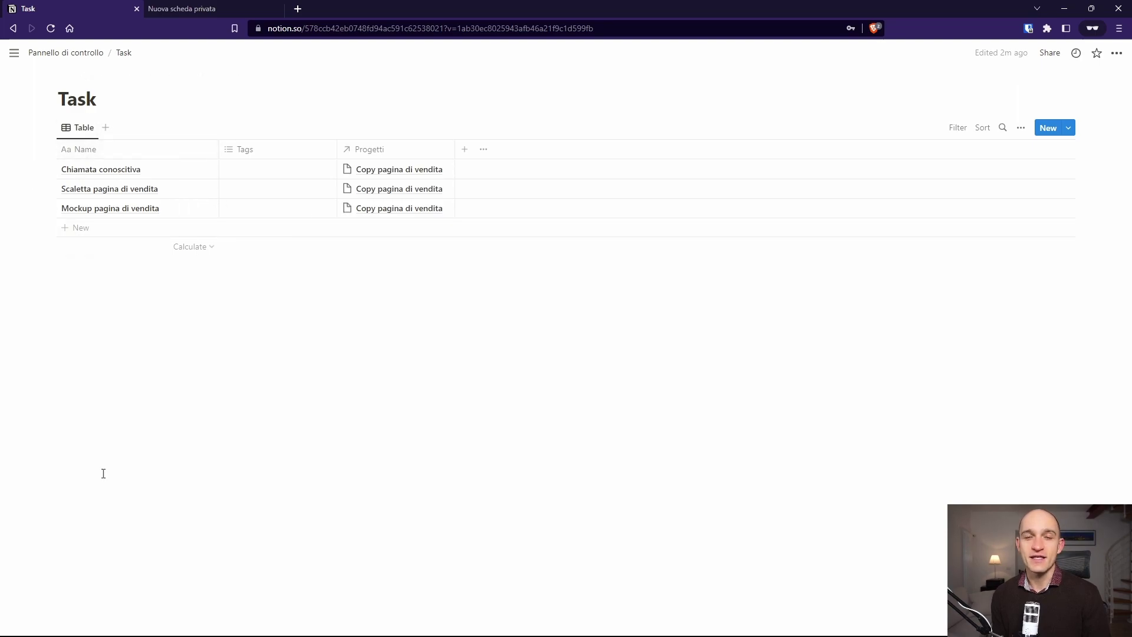
click(83, 229)
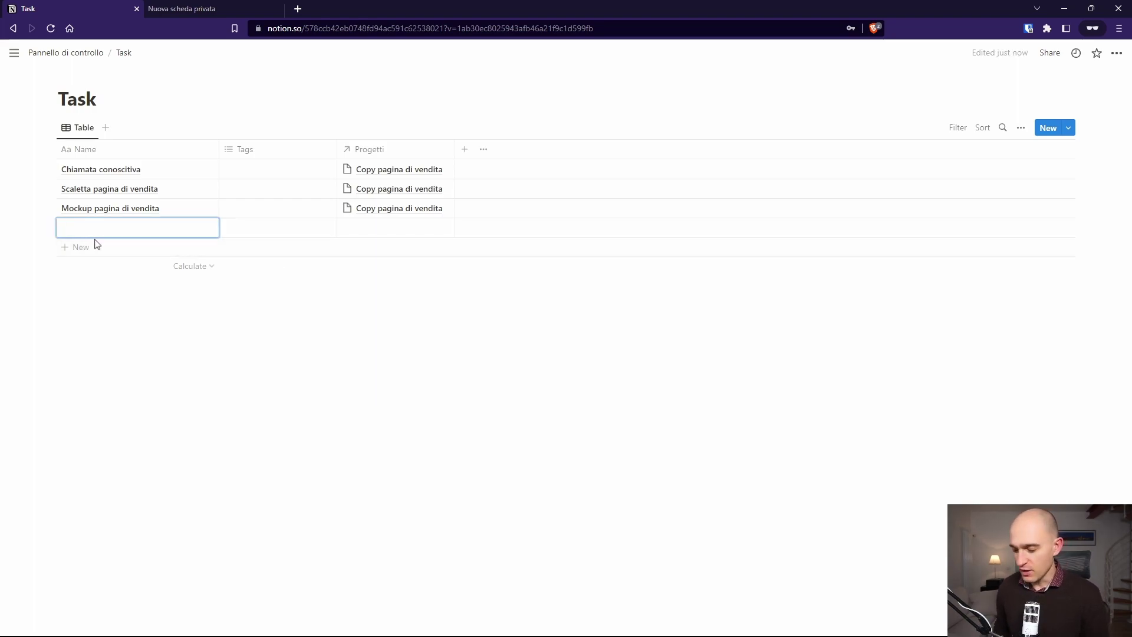
text(Task)
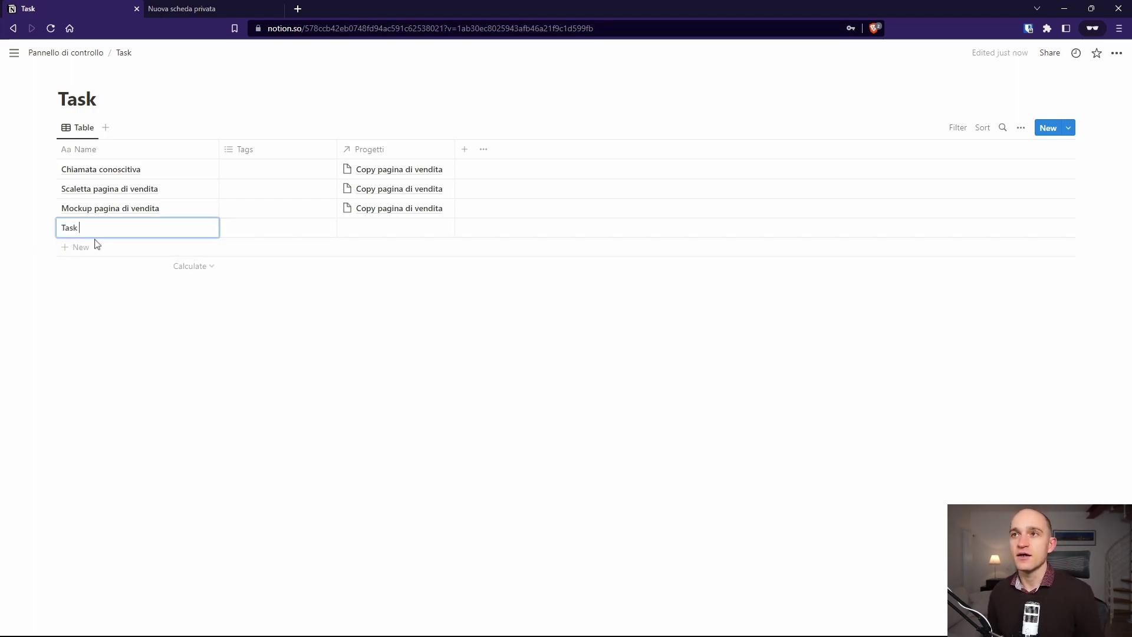
text( altro progetto)
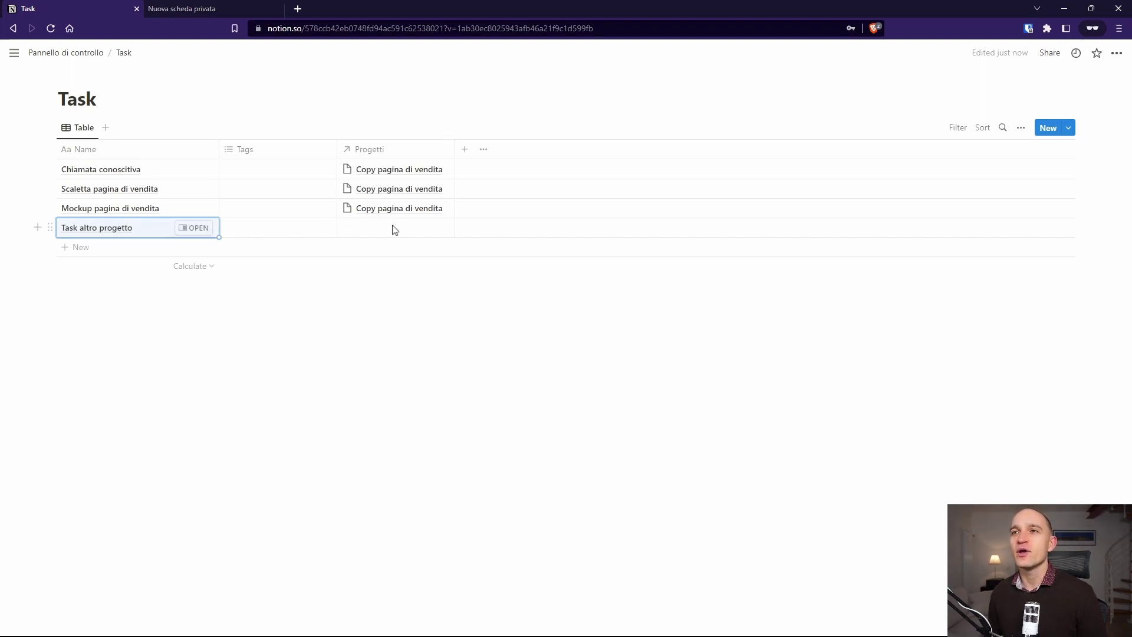
Step: Link Task altro progetto to a newly created project, Altro progetto
click(394, 228)
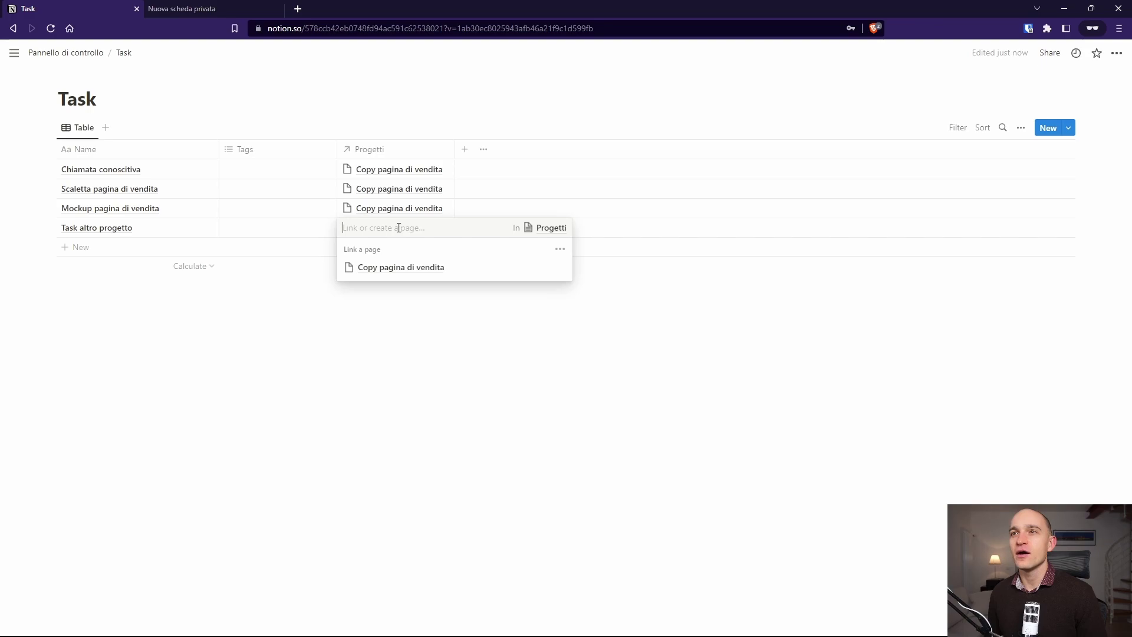
text(Altro p)
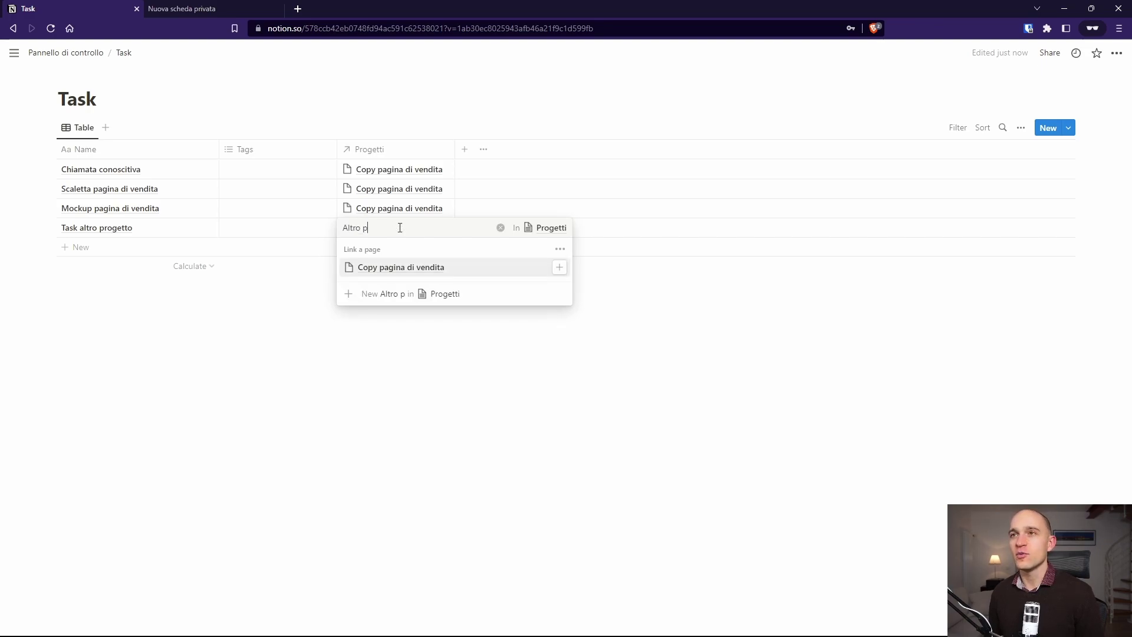
text(rogetto)
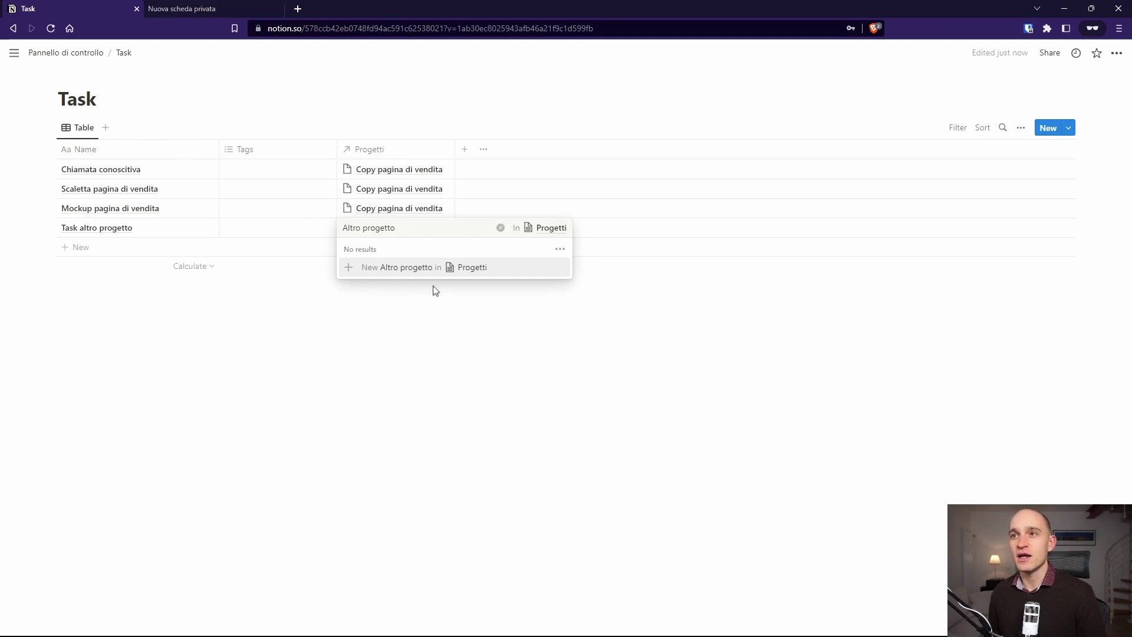
click(417, 268)
click(440, 336)
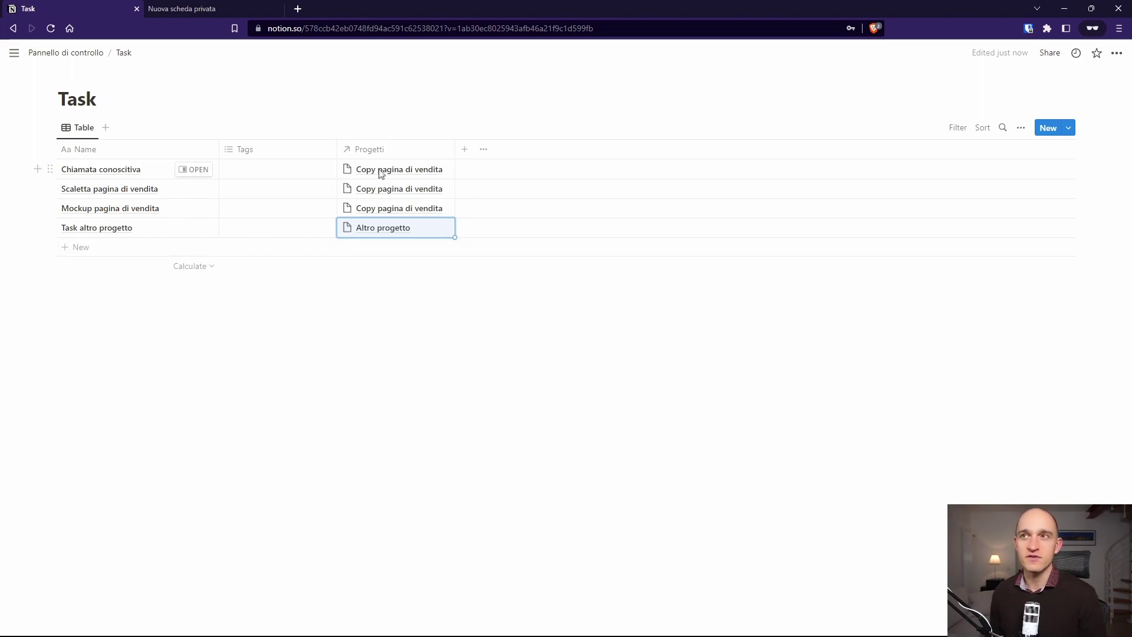
Step: Add a new Task database view named 'Copy pagina di vendita'
click(106, 129)
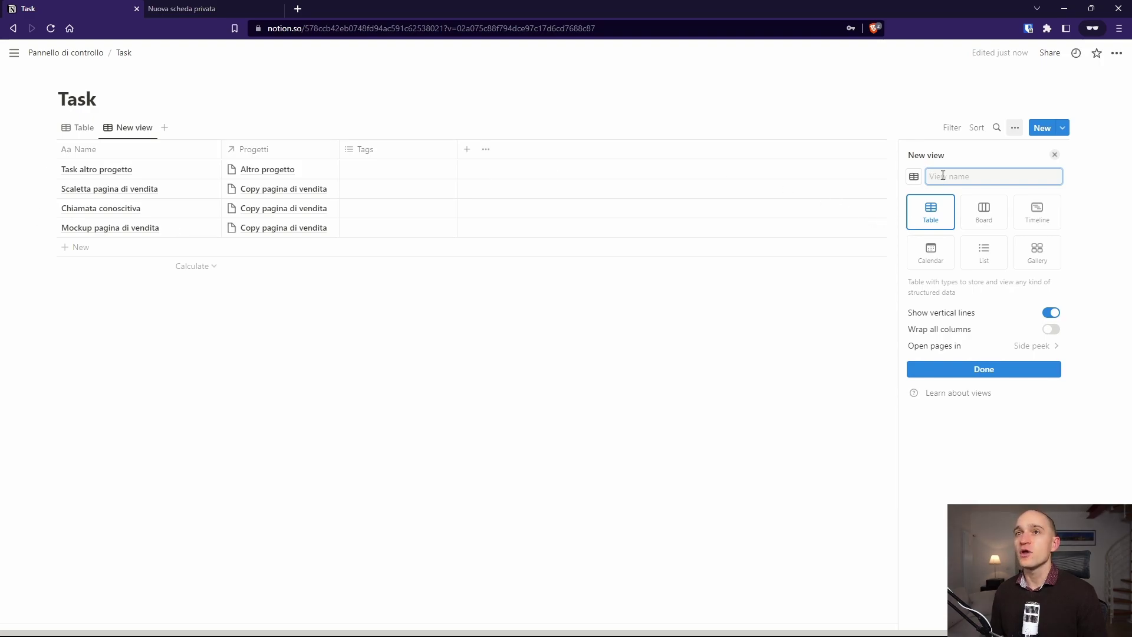
text(Copy pagina)
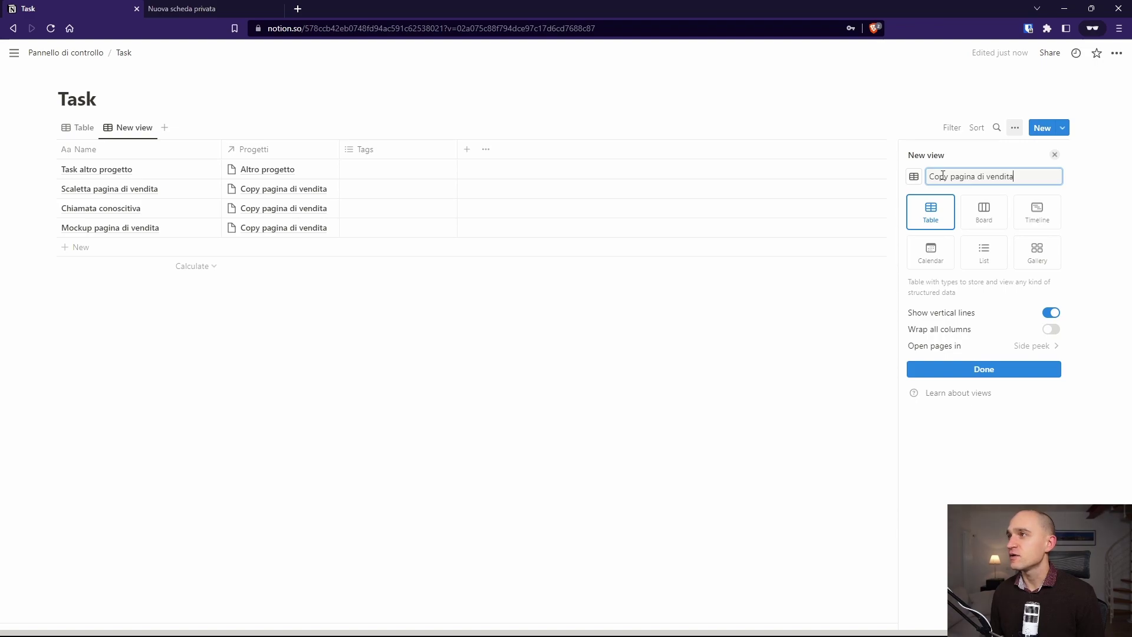
text( di vendita)
key(Return)
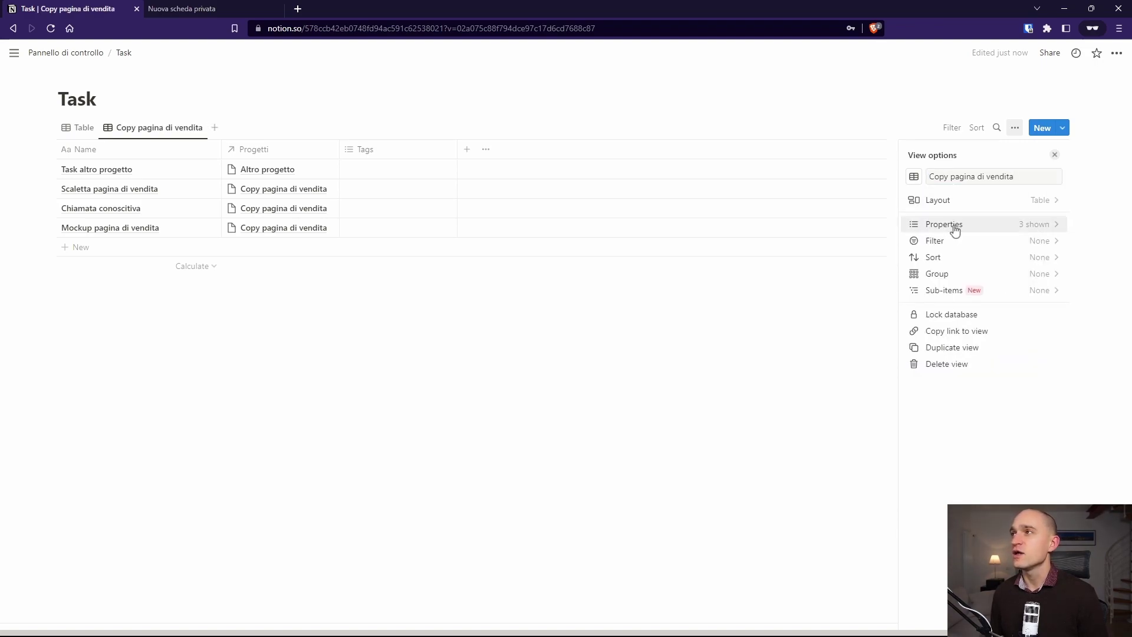
Step: Filter the view to tasks whose Progetti is Copy pagina di vendita and place it before Table
click(950, 128)
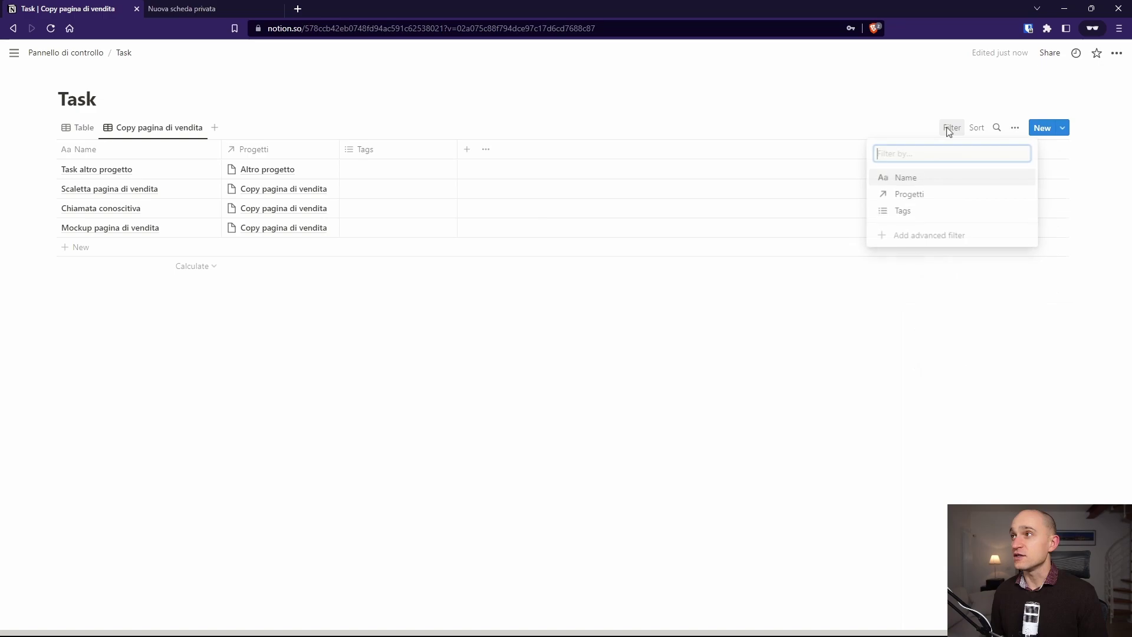
click(937, 192)
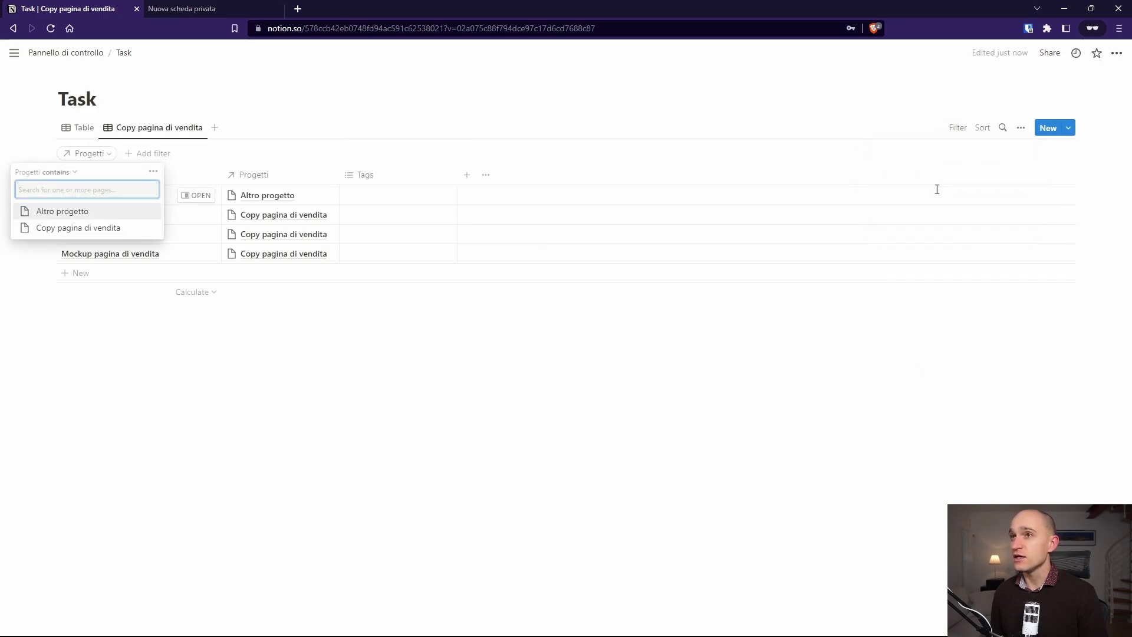
click(91, 235)
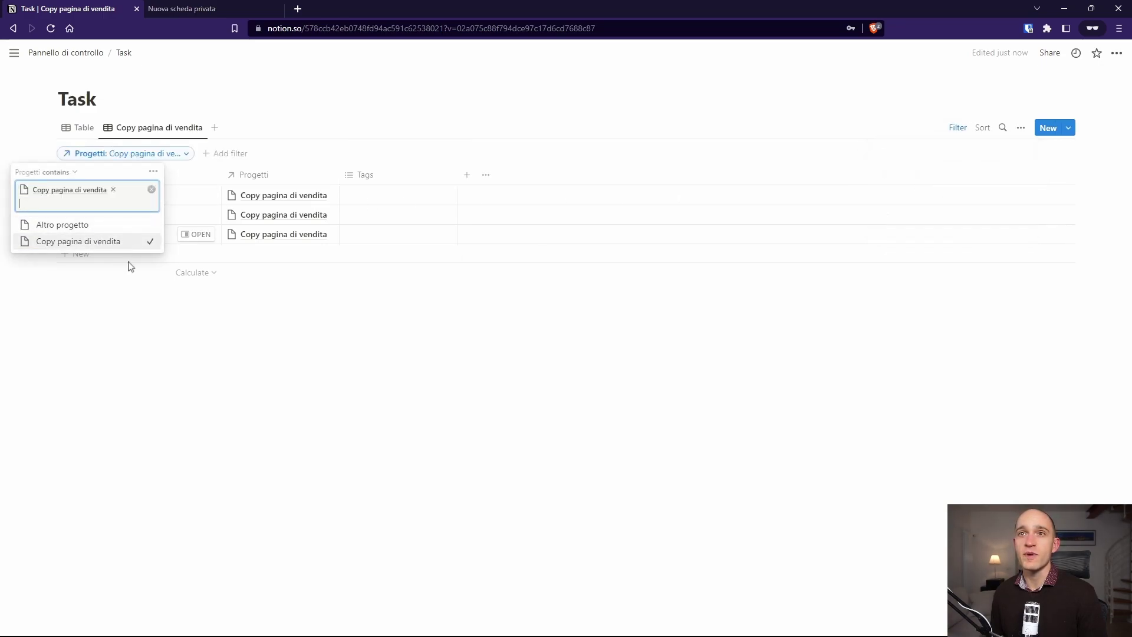
click(295, 313)
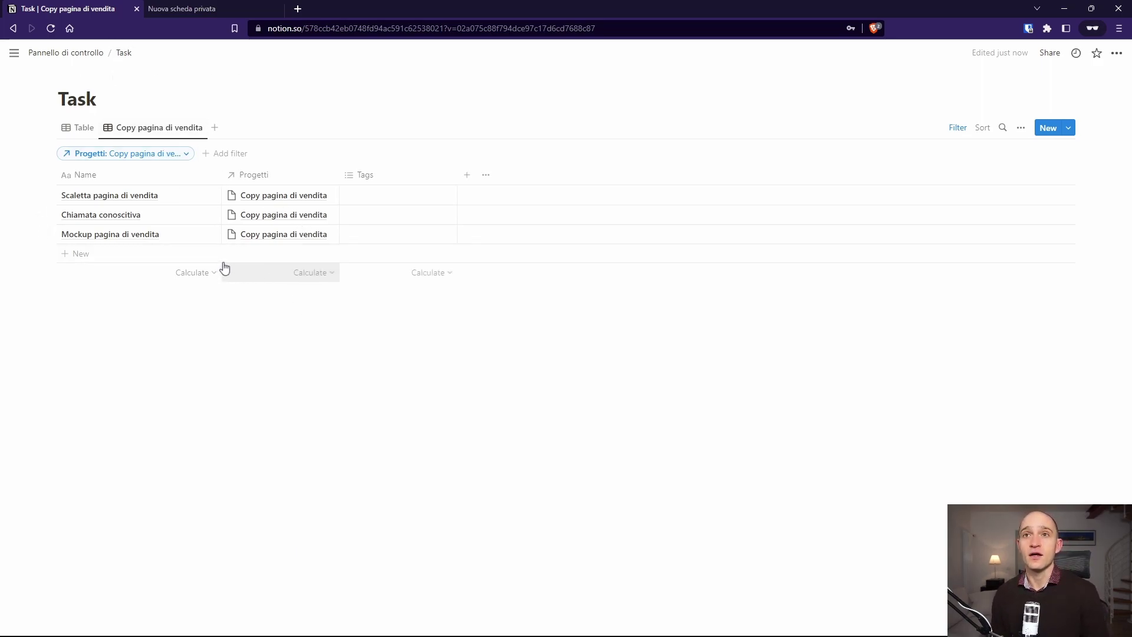
drag(158, 128, 41, 128)
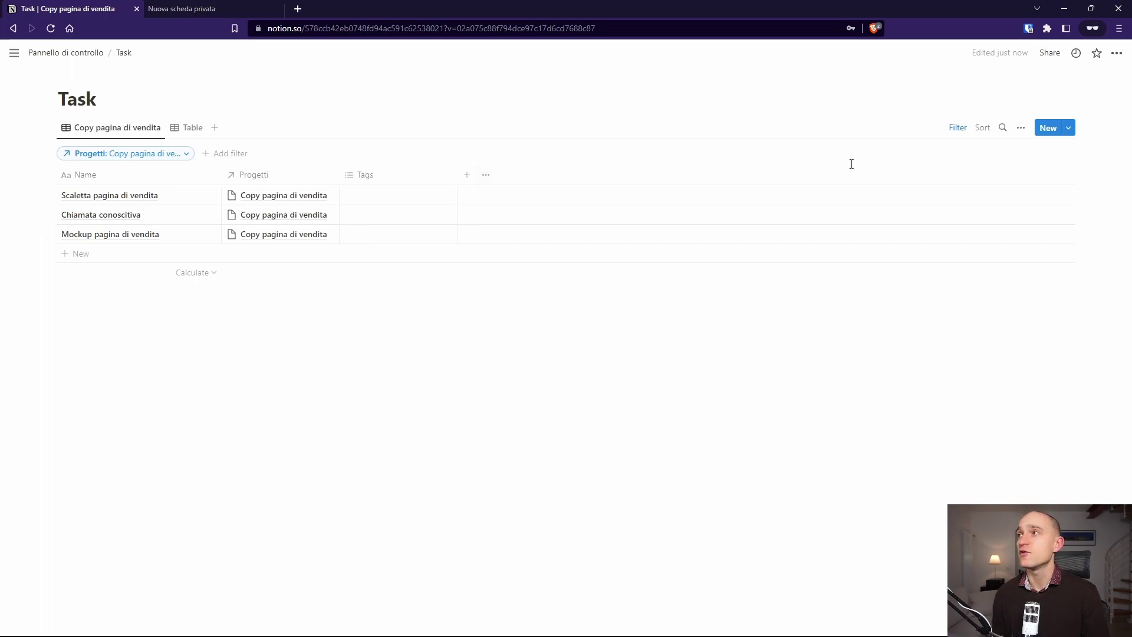
Step: Hide the Progetti property in the Copy pagina di vendita view
click(1022, 130)
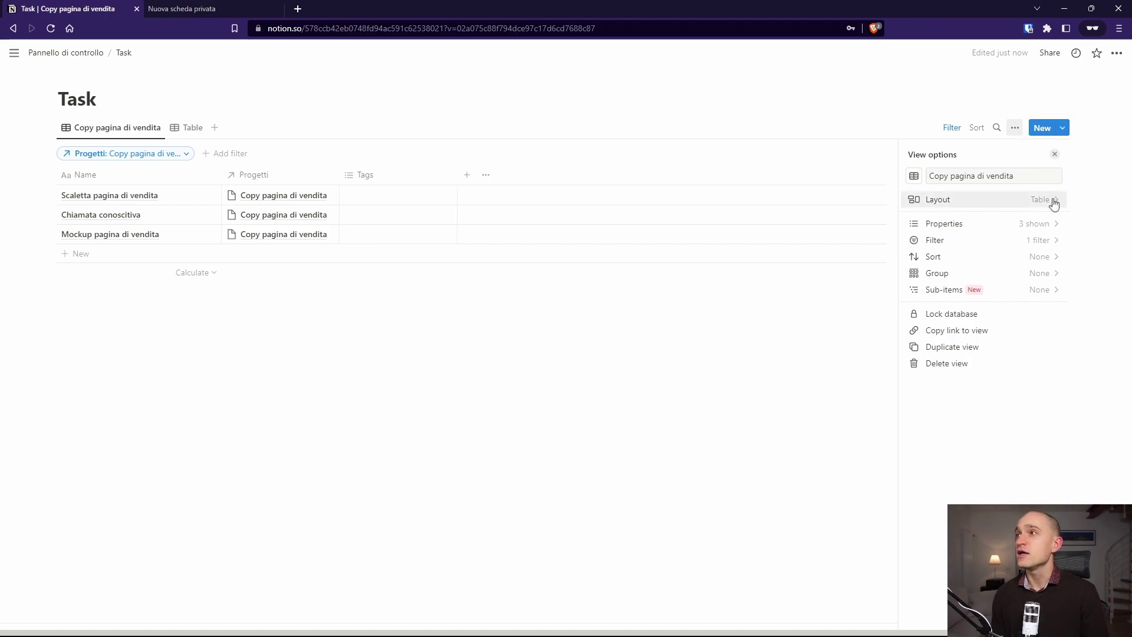
click(1054, 225)
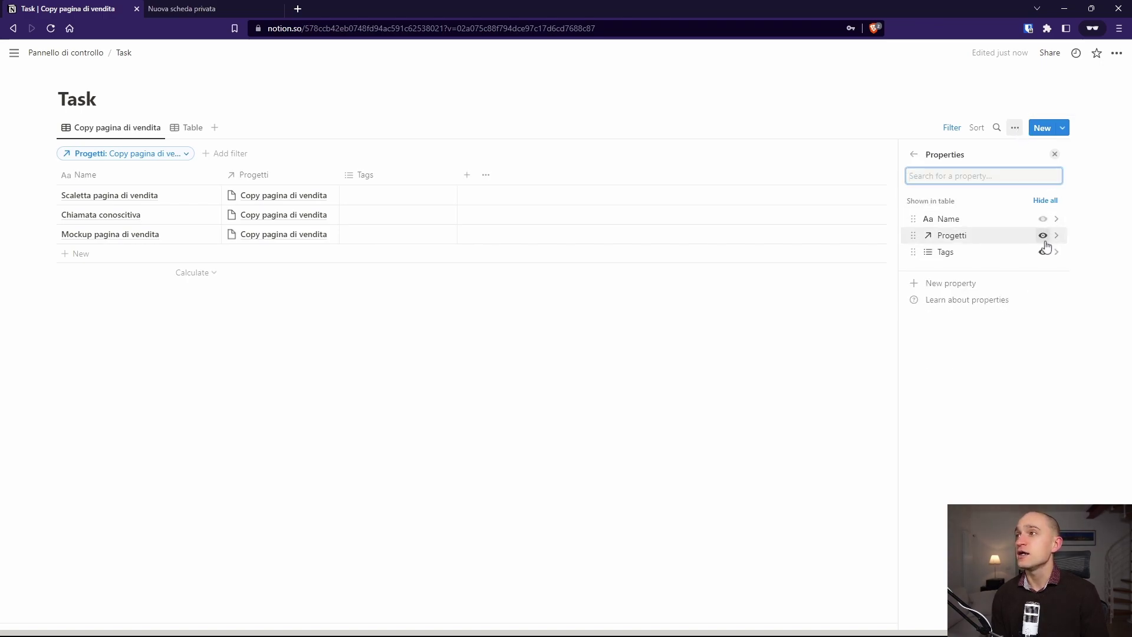
click(1043, 236)
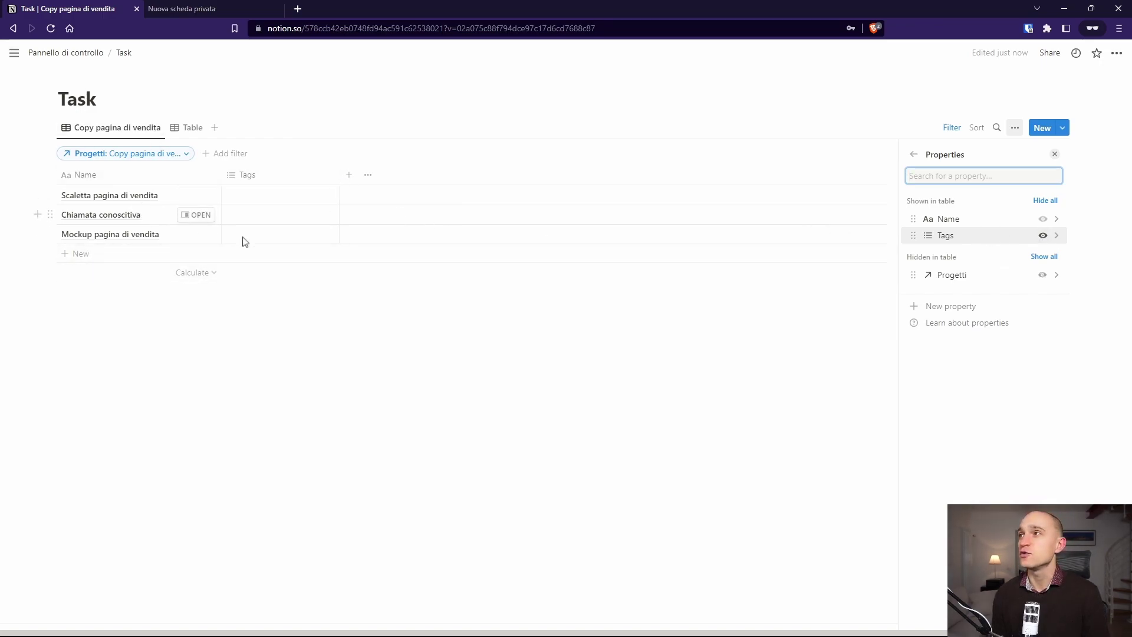
click(914, 154)
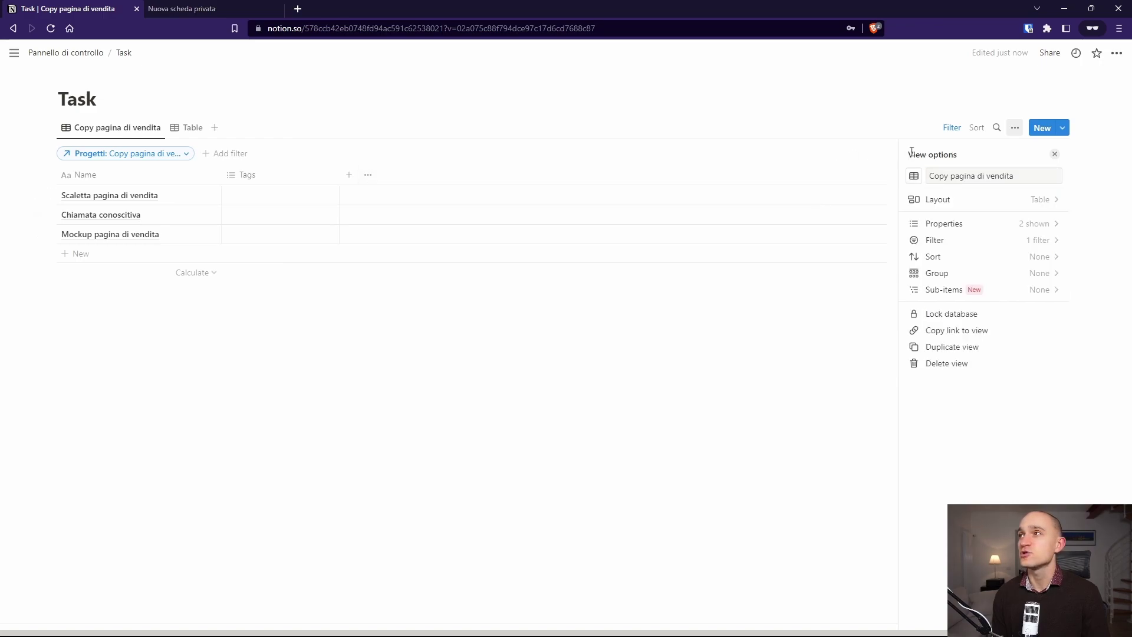
click(1055, 154)
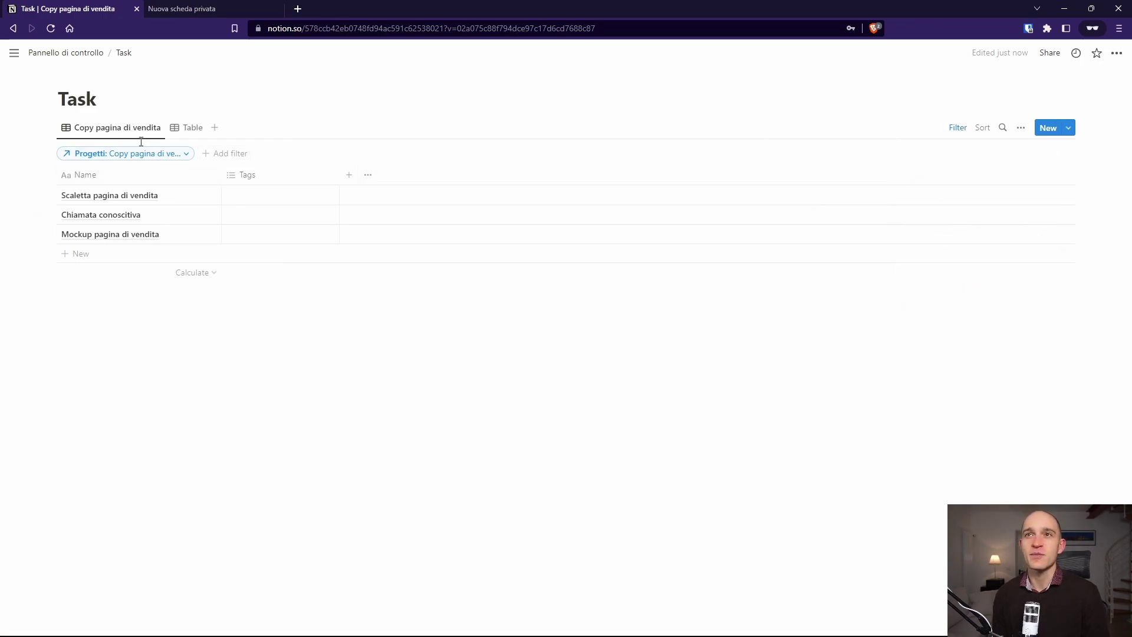
Step: Compare the Table and Copy pagina di vendita views, ending on the unfiltered Table view
click(188, 130)
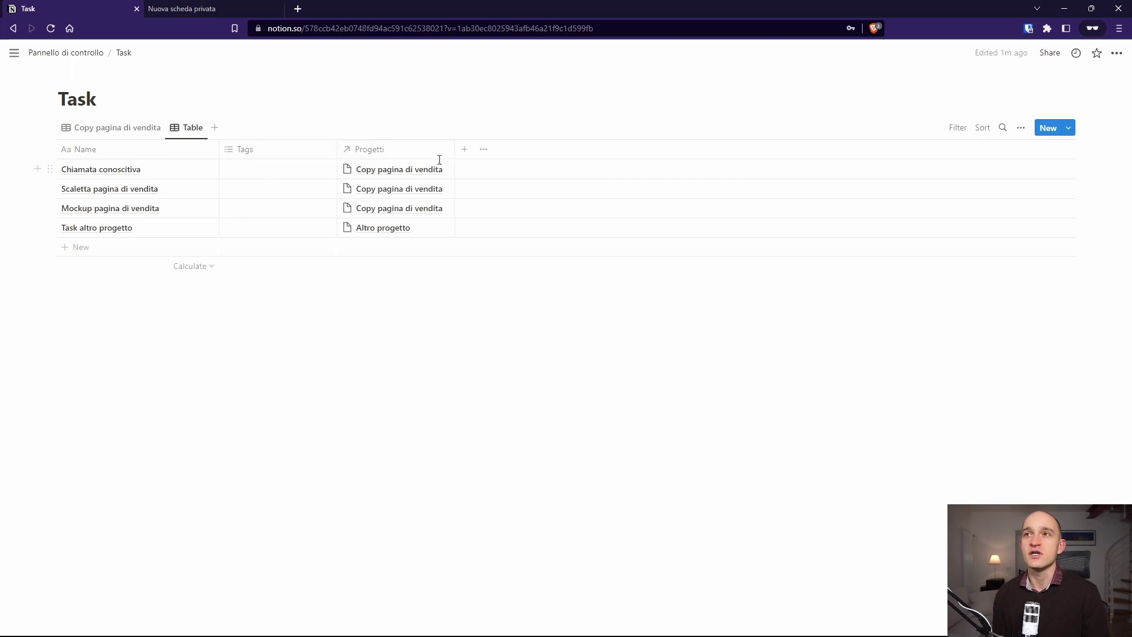
click(112, 127)
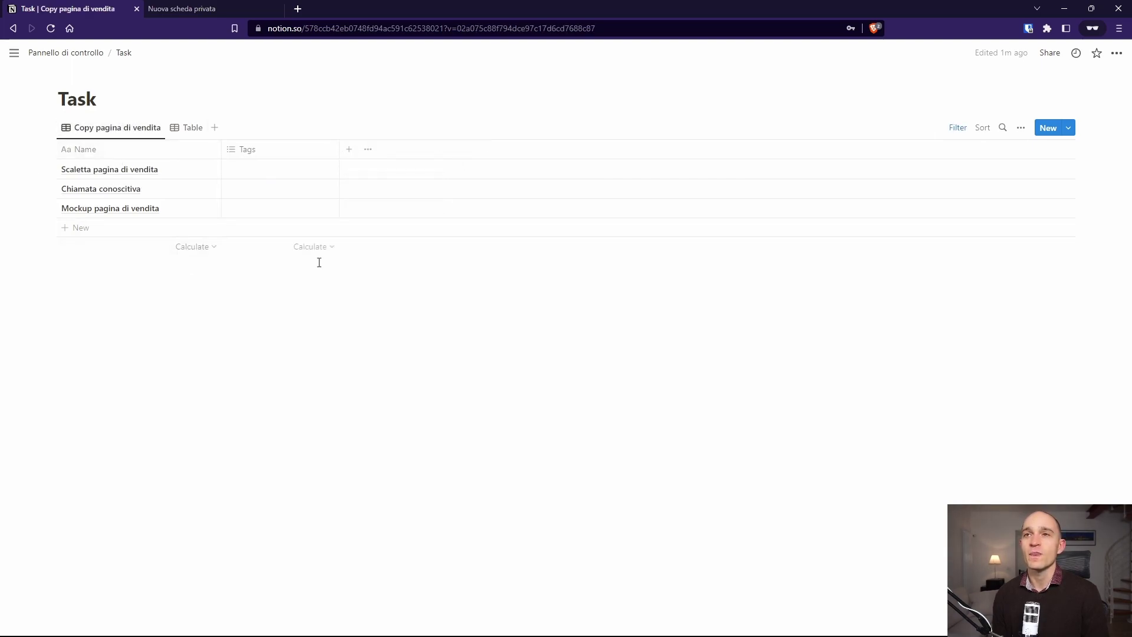
click(179, 132)
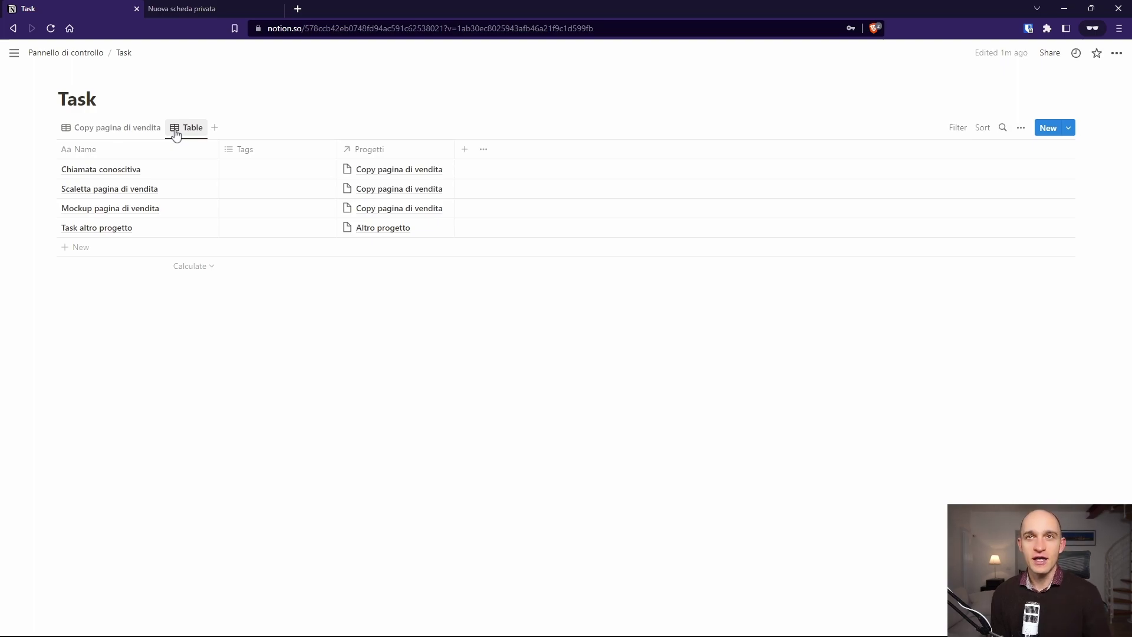
Step: Open the Copy pagina di vendita page from the Progetti database via Pannello di controllo
click(65, 53)
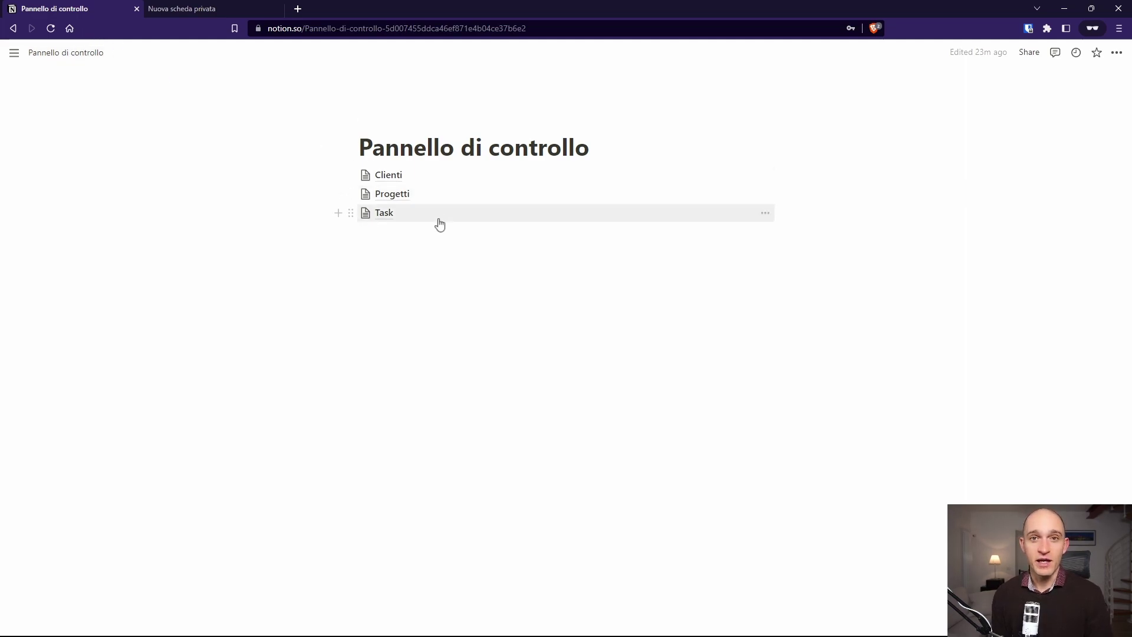
click(392, 195)
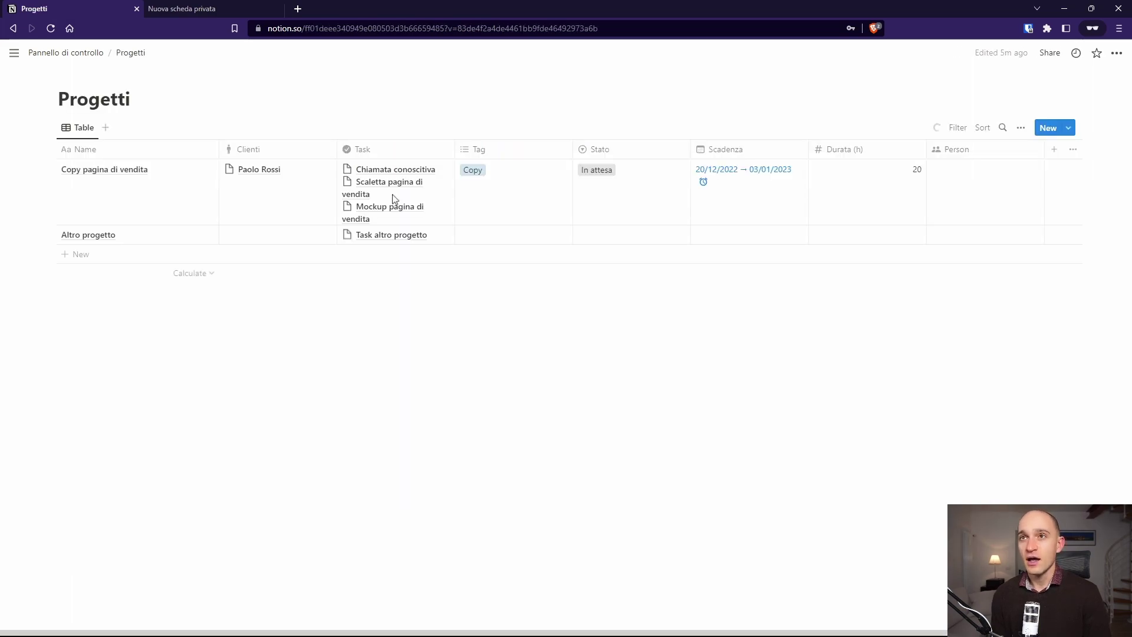
mouse_move(172, 187)
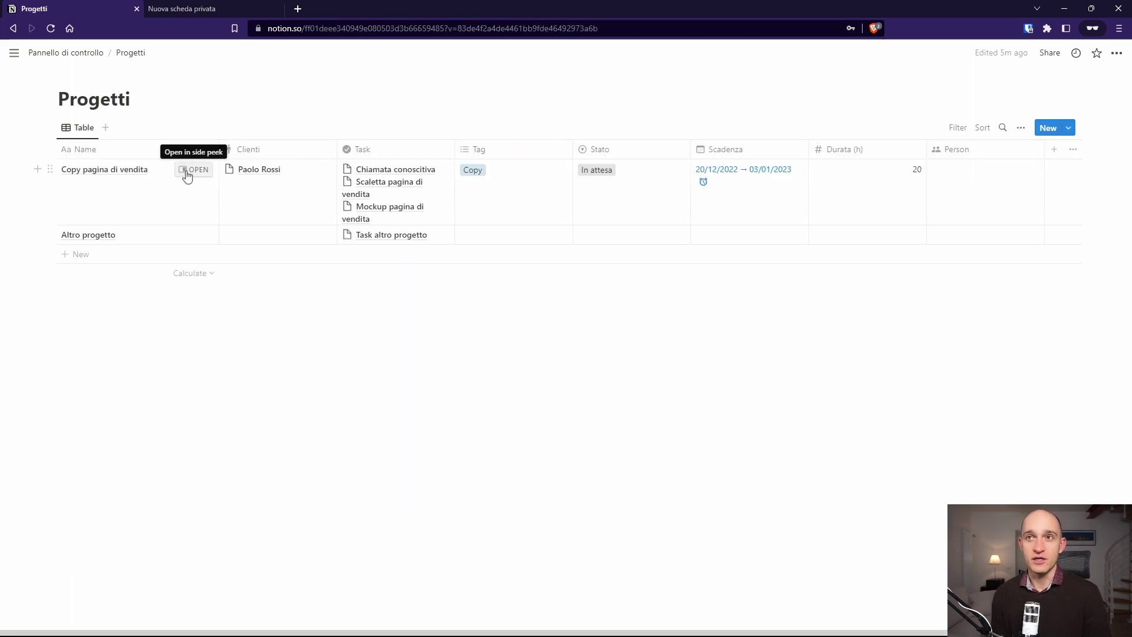
click(187, 176)
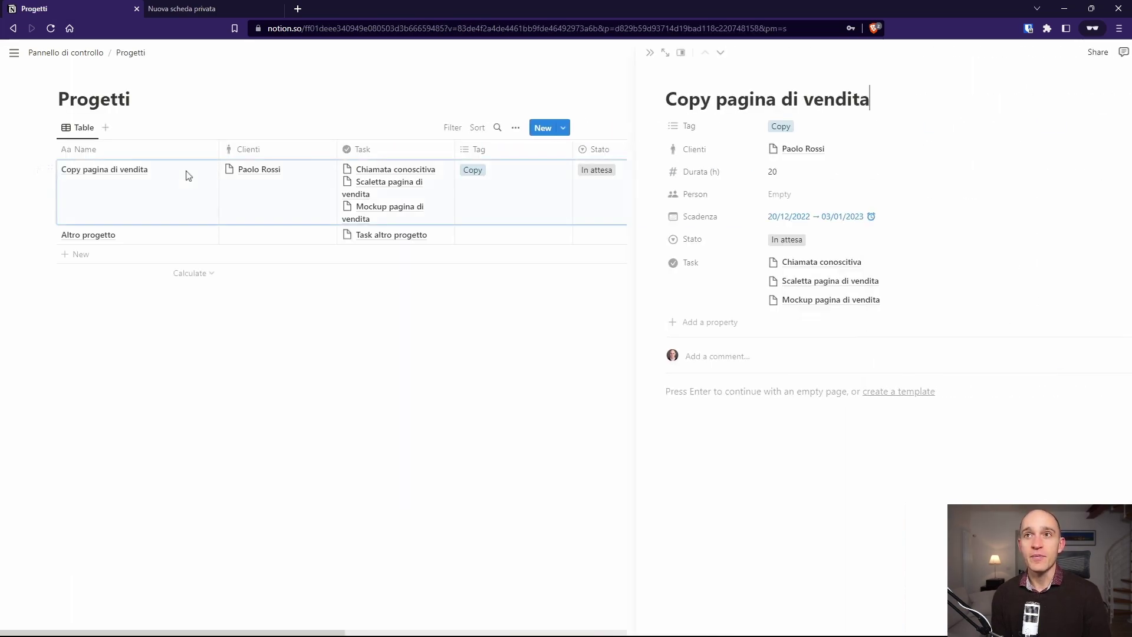
Step: Add a to-do list with items 'task 1' and 'task 2' to the project page
click(661, 434)
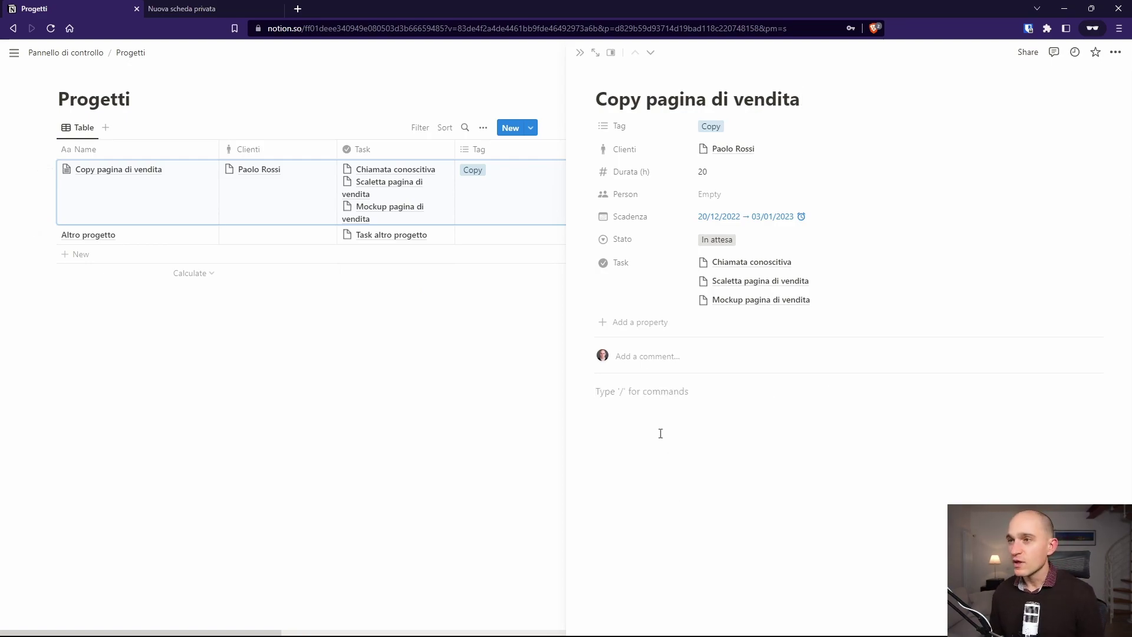
text([])
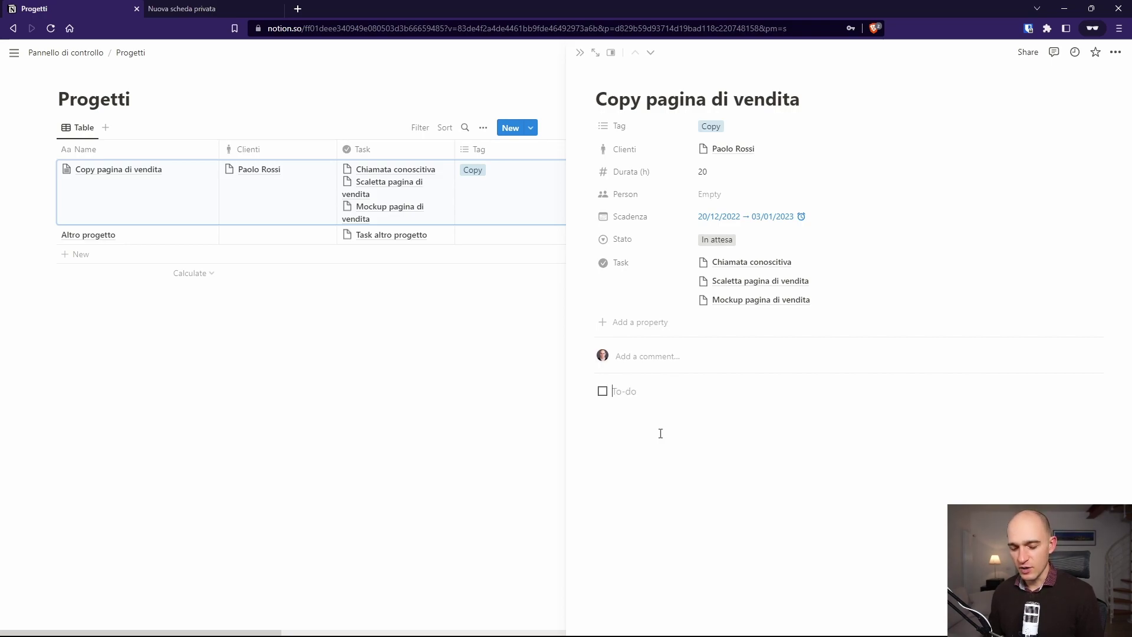
text( task 1)
key(Return)
text(tea)
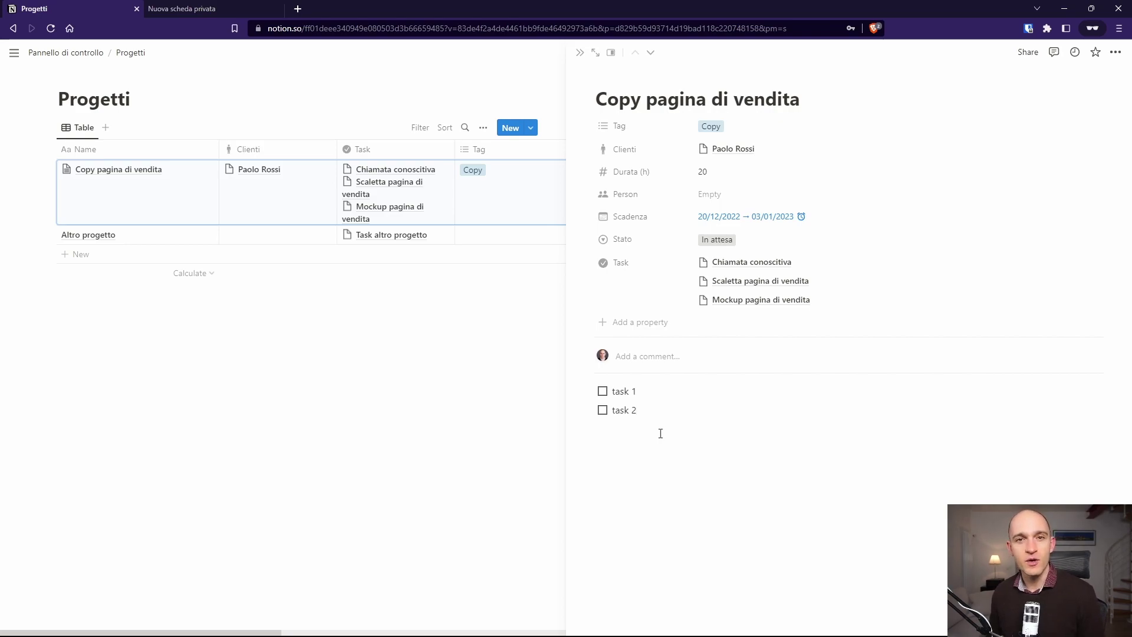
key(Return)
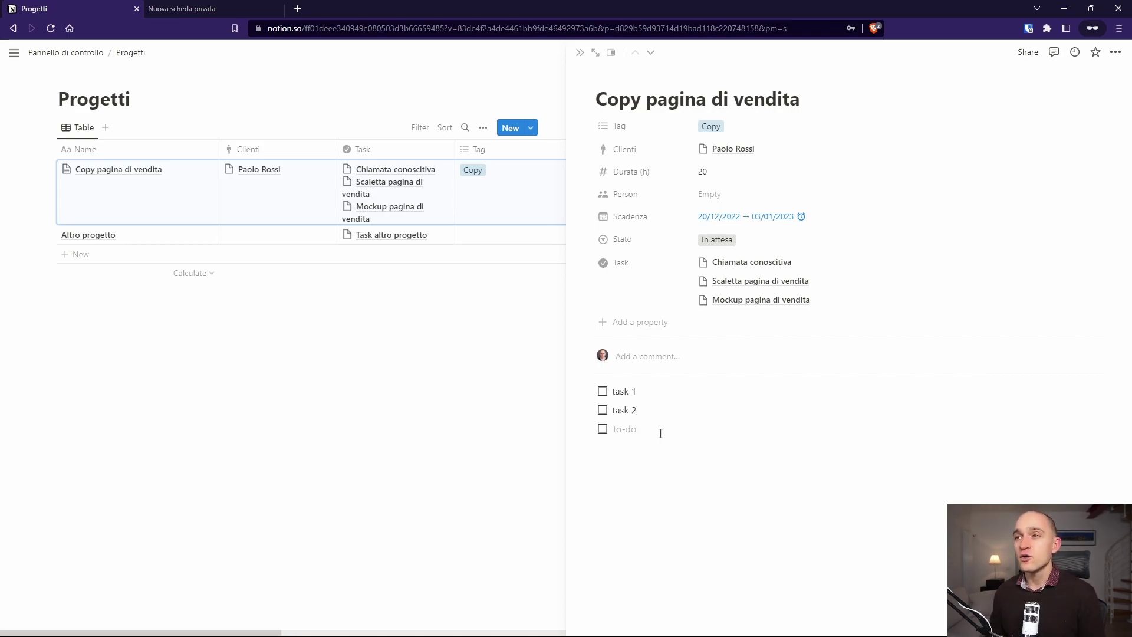
key(Return)
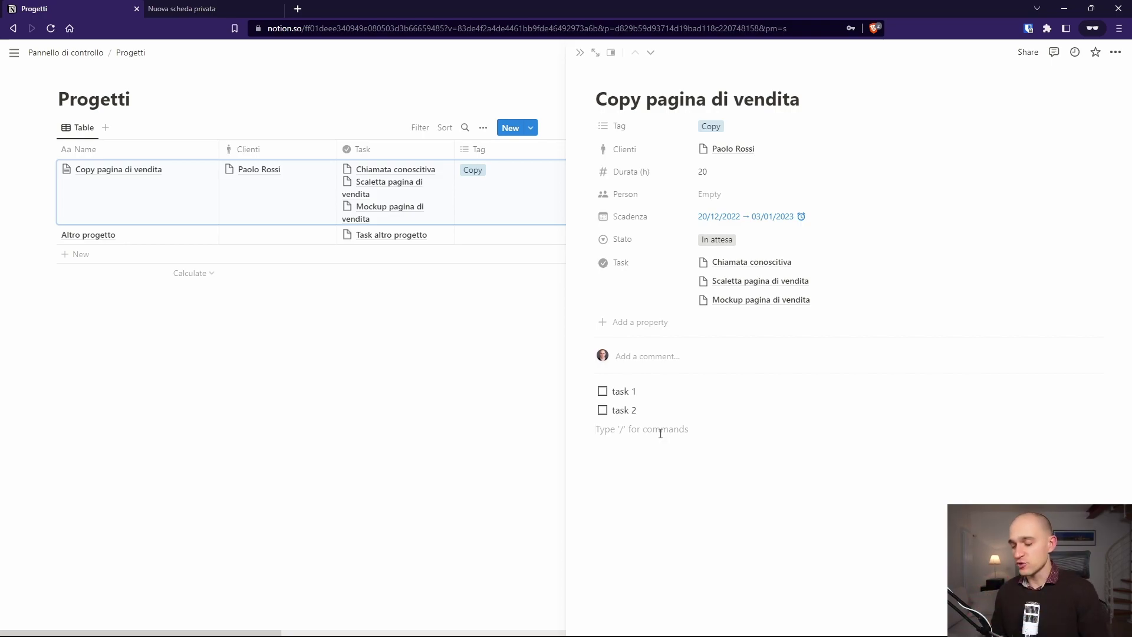
text(/)
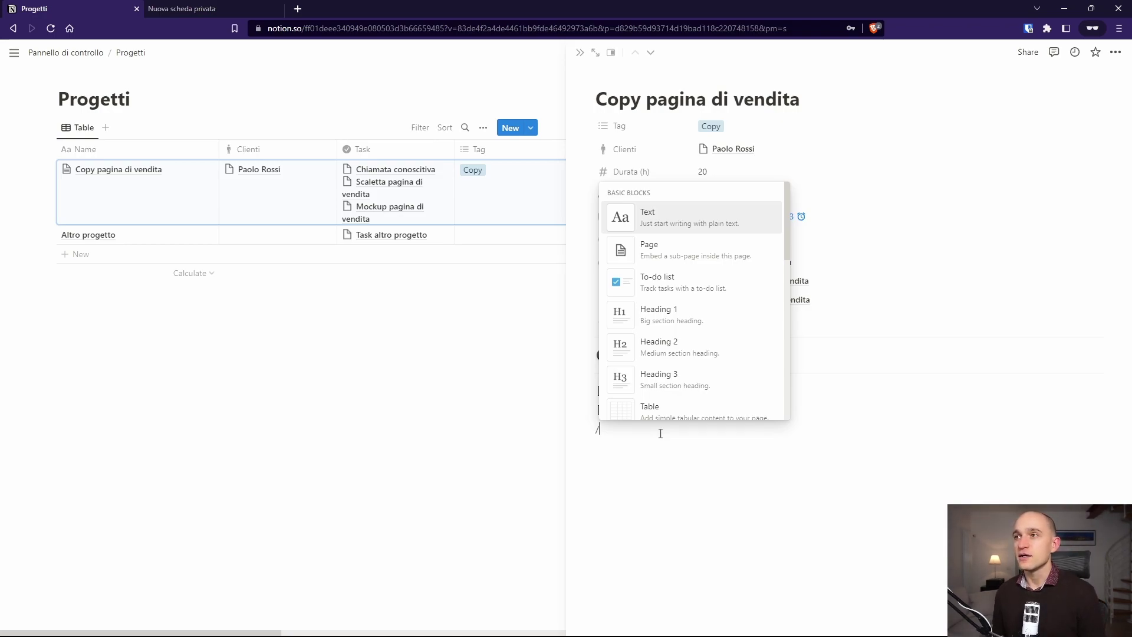
Step: Insert a board view with a new database titled 'Task'
key(Down)
key(Down)
key(Down)
key(Down)
key(Down)
key(Down)
key(Down)
key(Down)
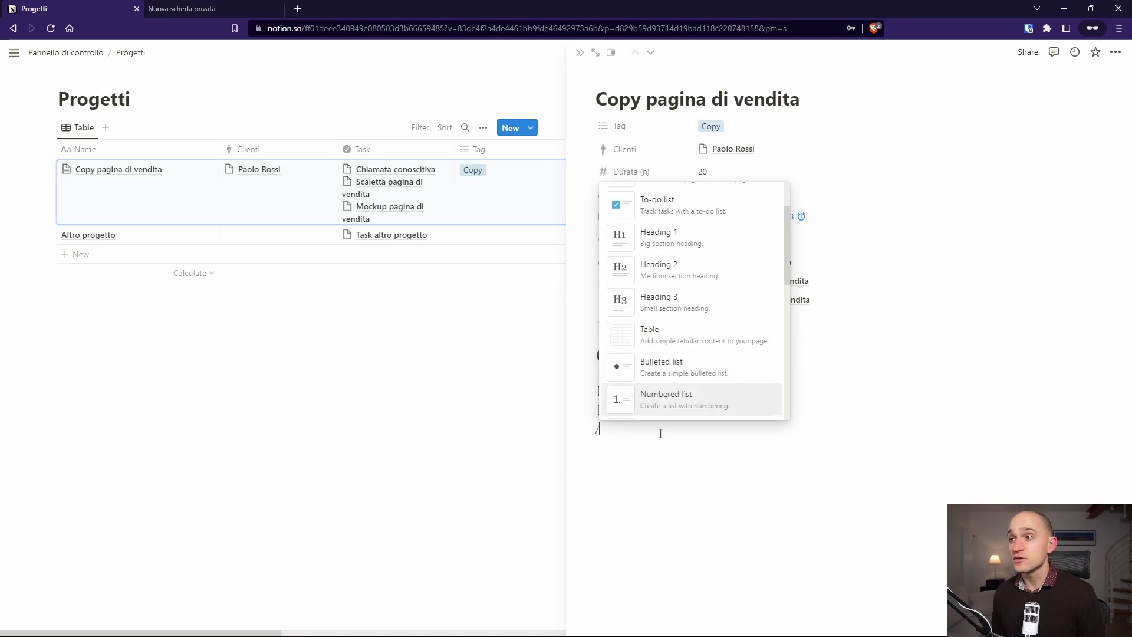
text(boar)
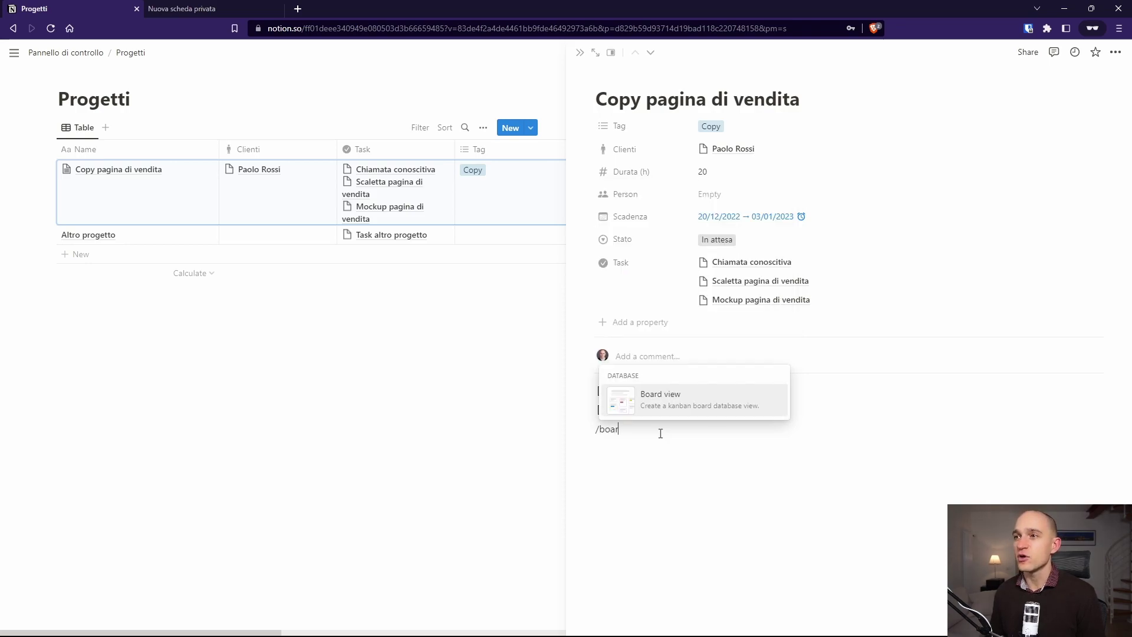
key(Return)
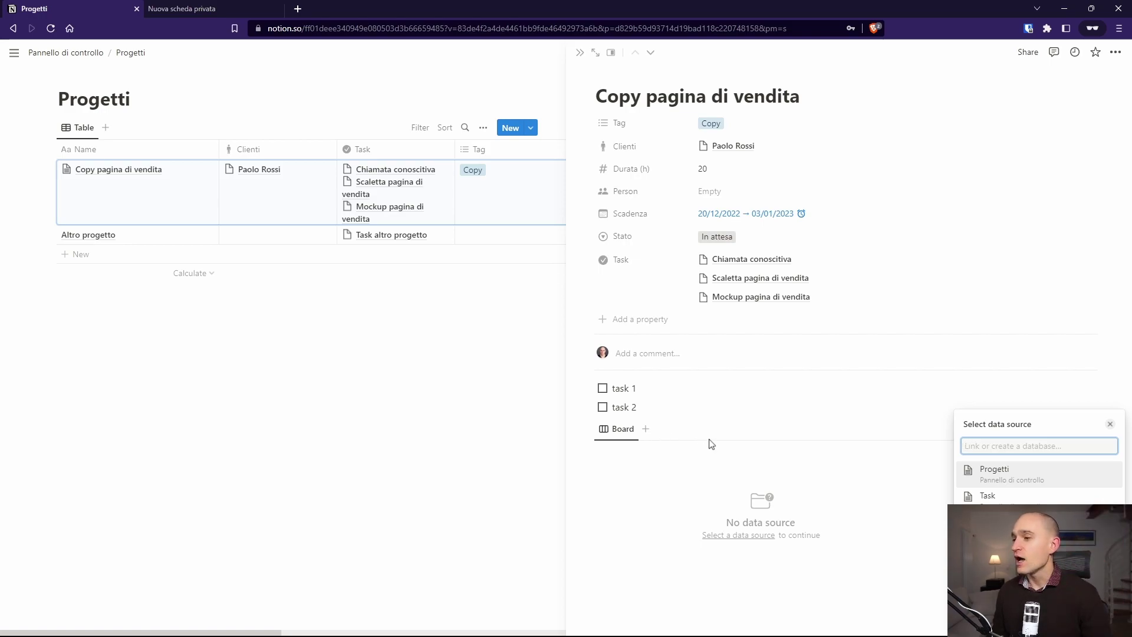
click(643, 461)
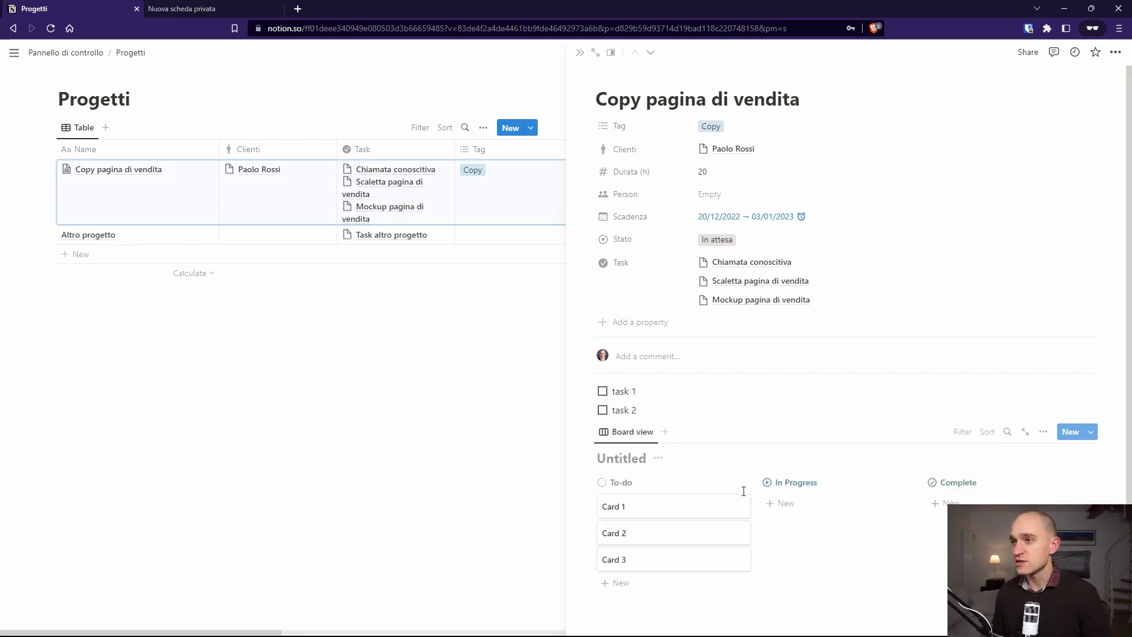
text(Task)
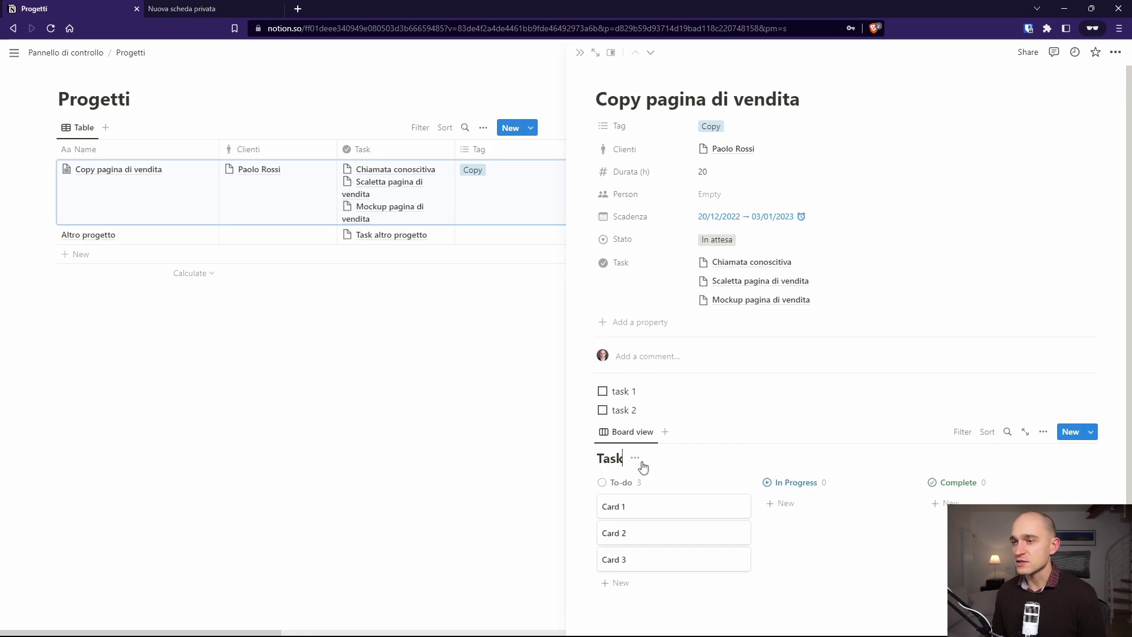
Step: Delete the three sample cards and review the board's properties
drag(580, 505, 653, 569)
key(Delete)
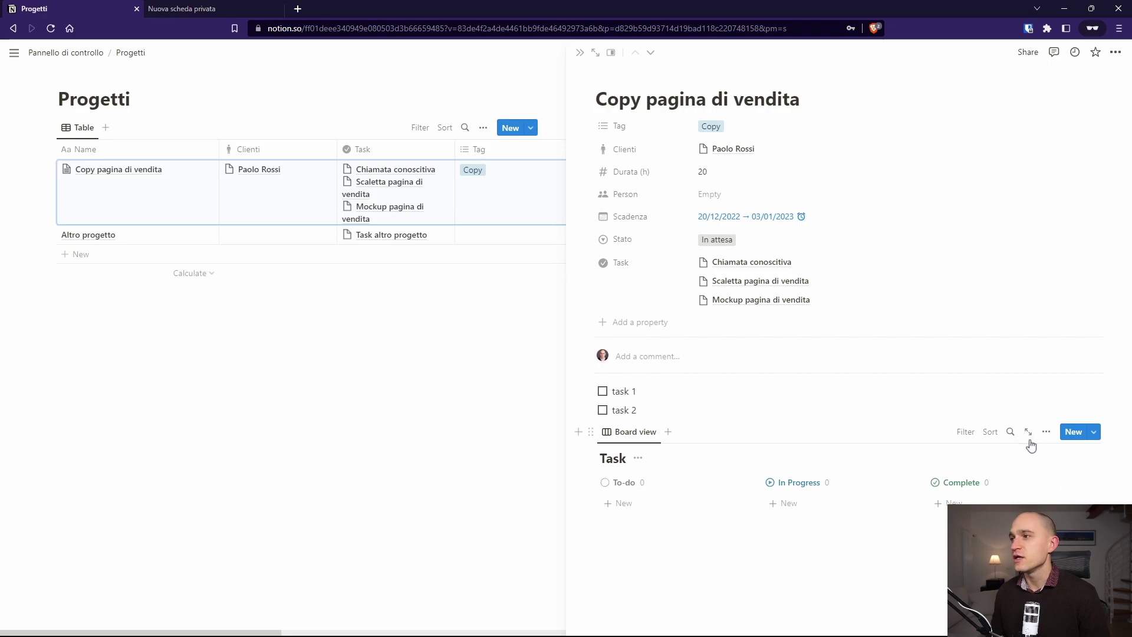
click(1046, 432)
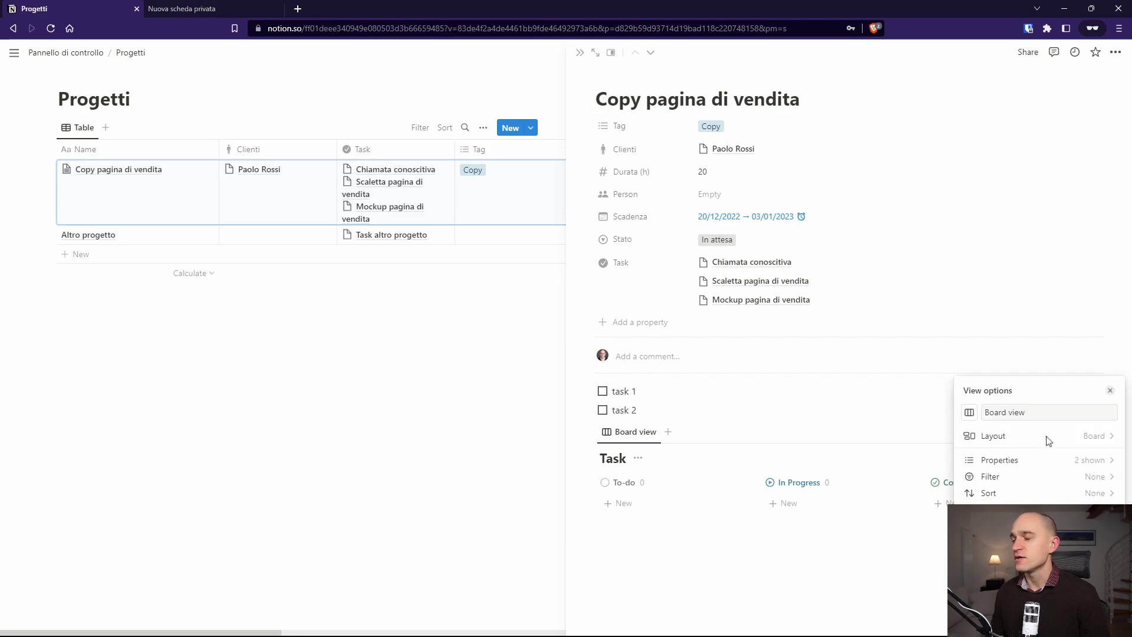
click(1042, 461)
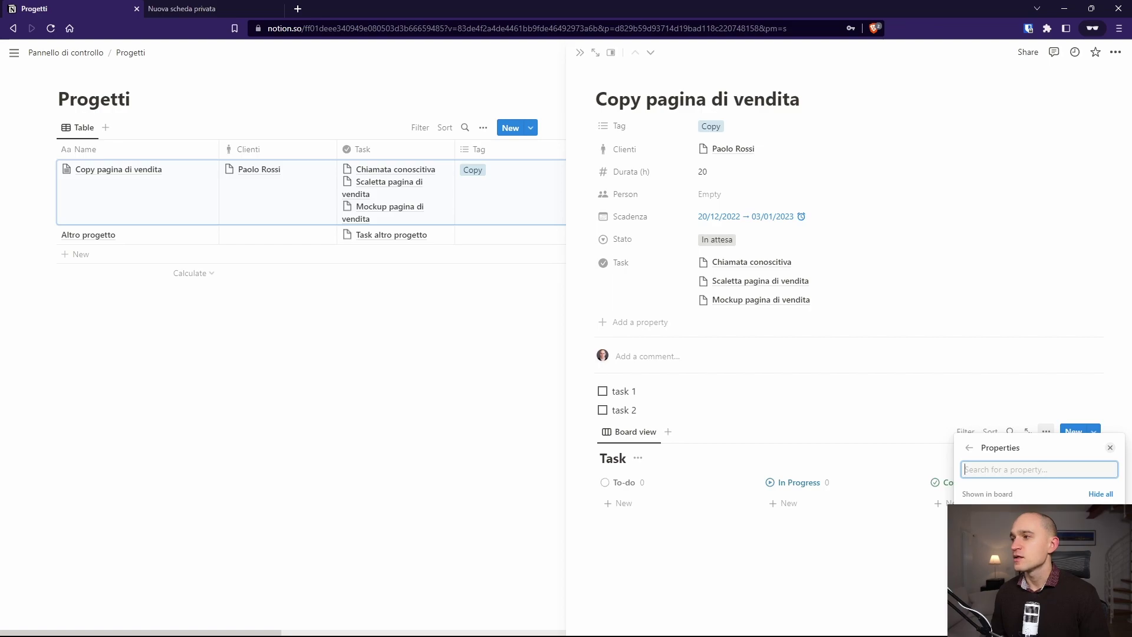
key(Escape)
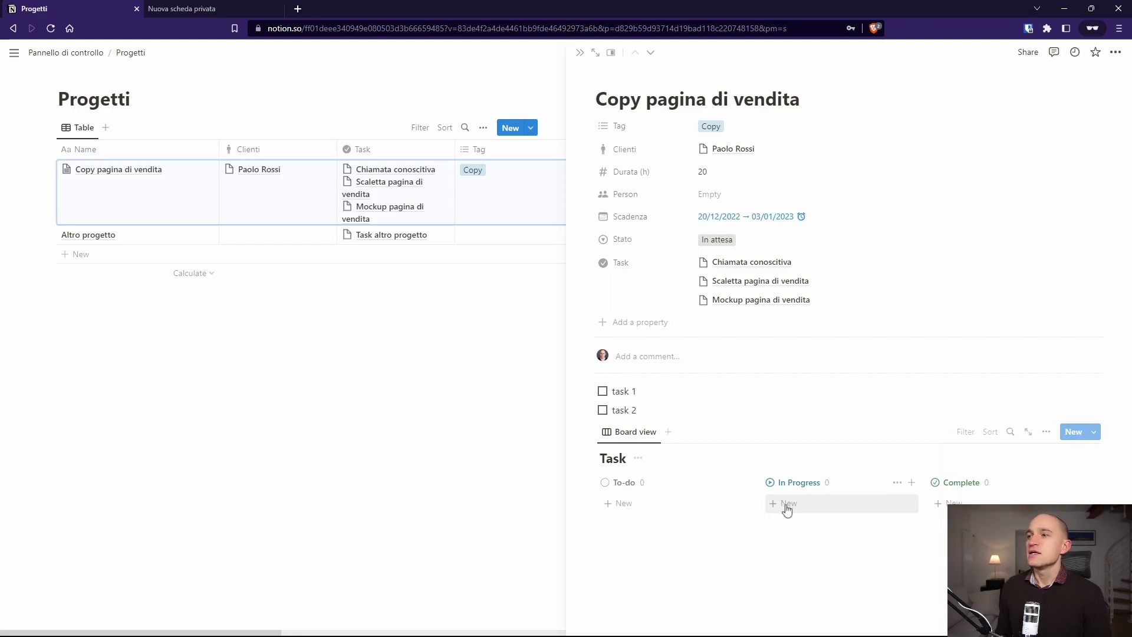
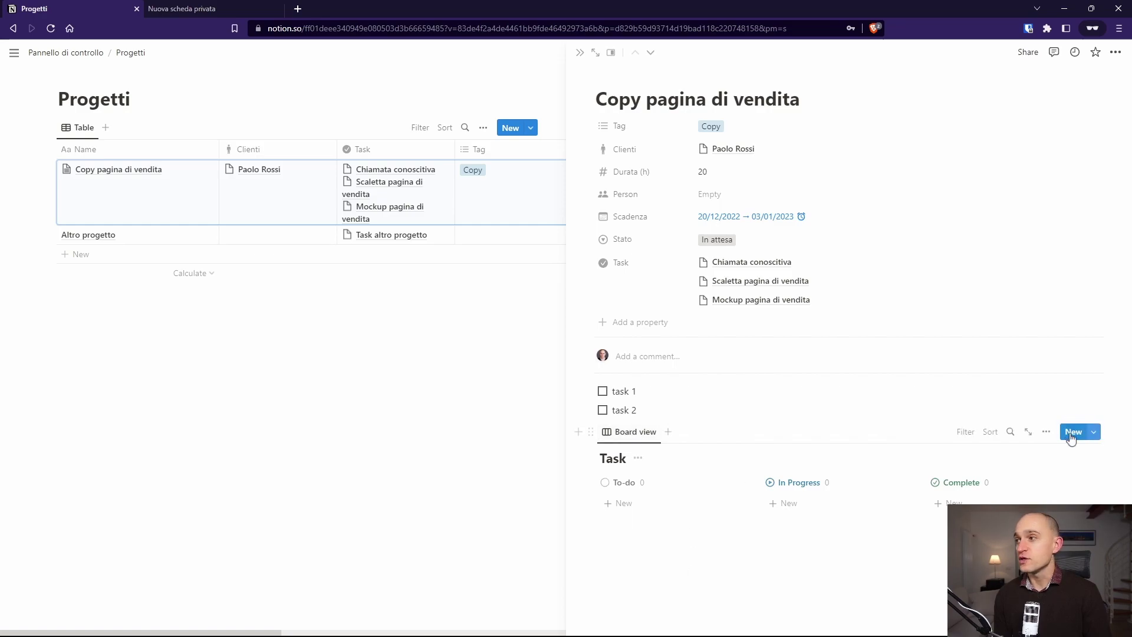
Step: Confirm the tasks view uses the Board layout and rename it to 'Task'
click(1046, 432)
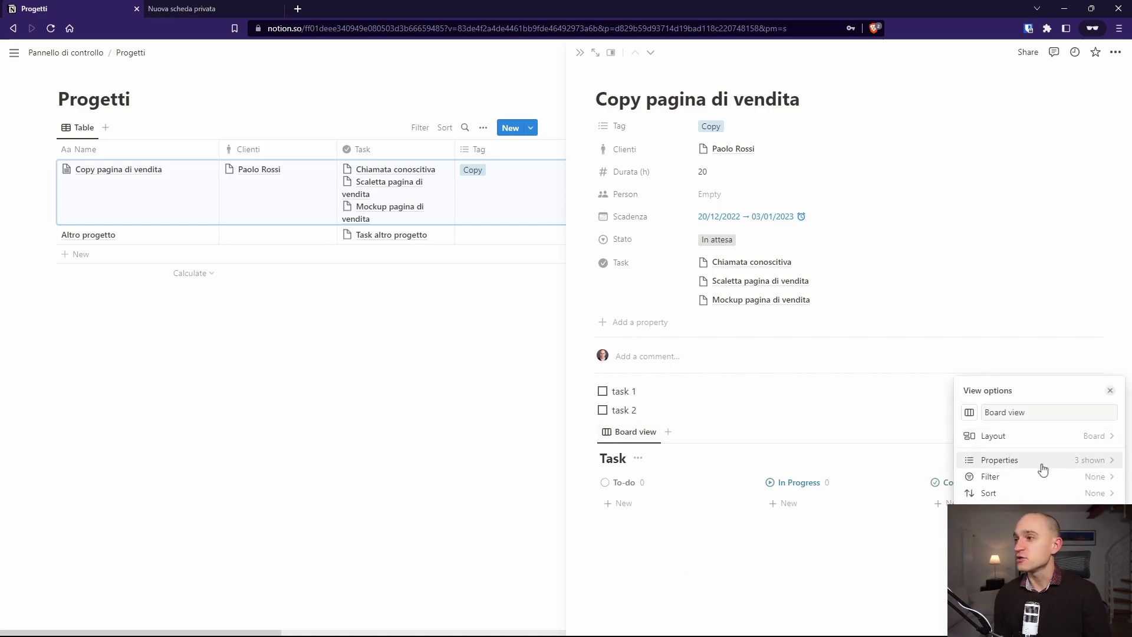
click(1034, 435)
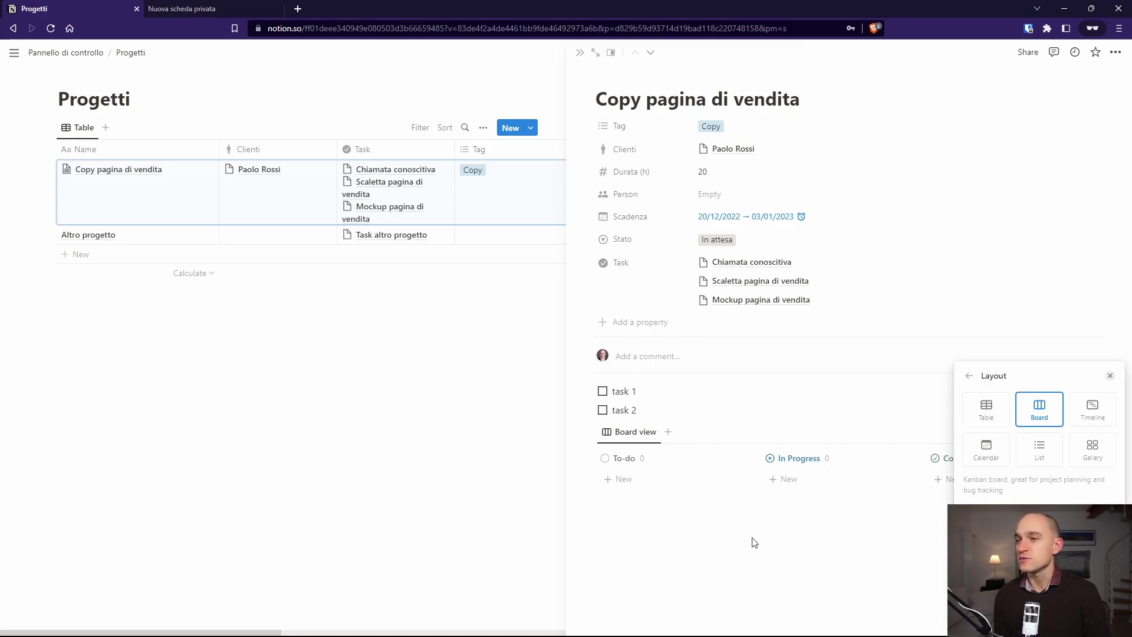
click(645, 435)
click(646, 435)
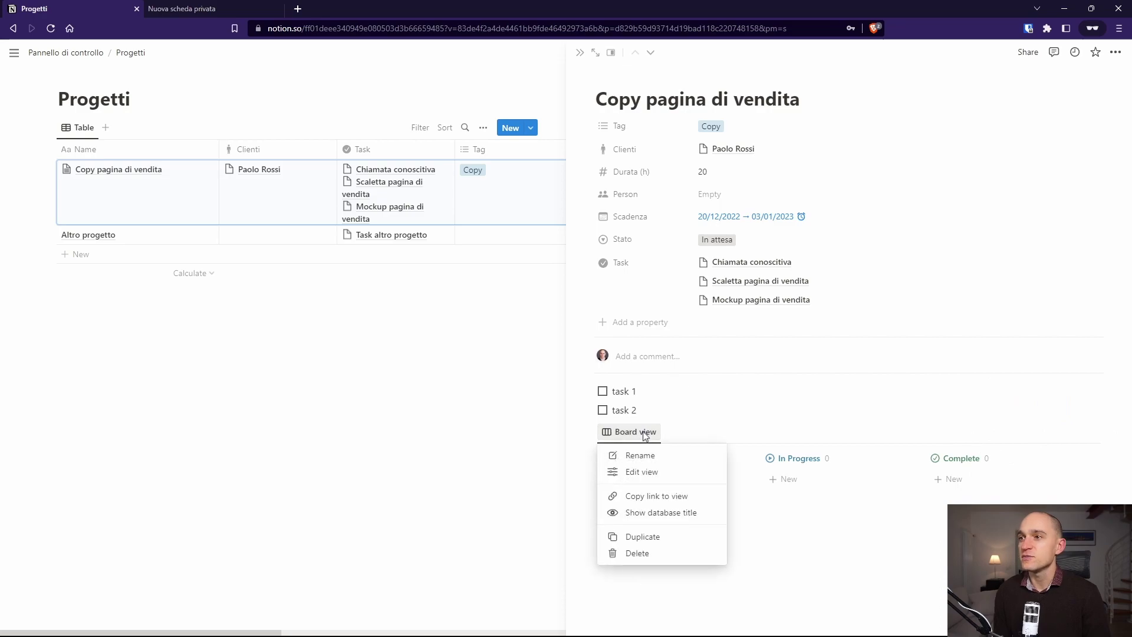
click(634, 456)
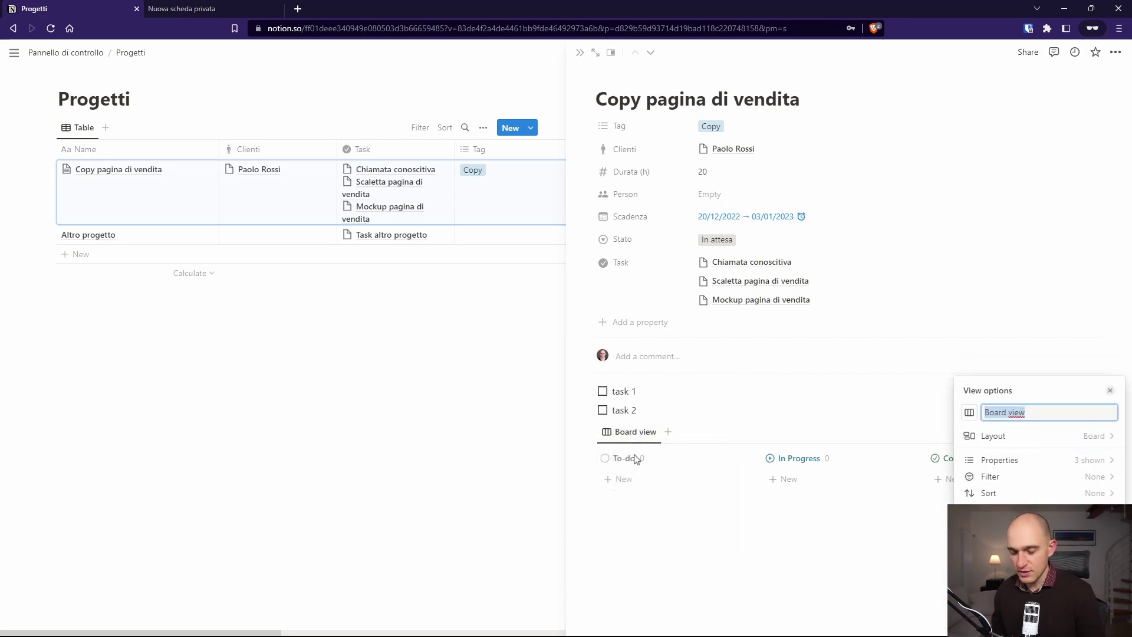
text(Task)
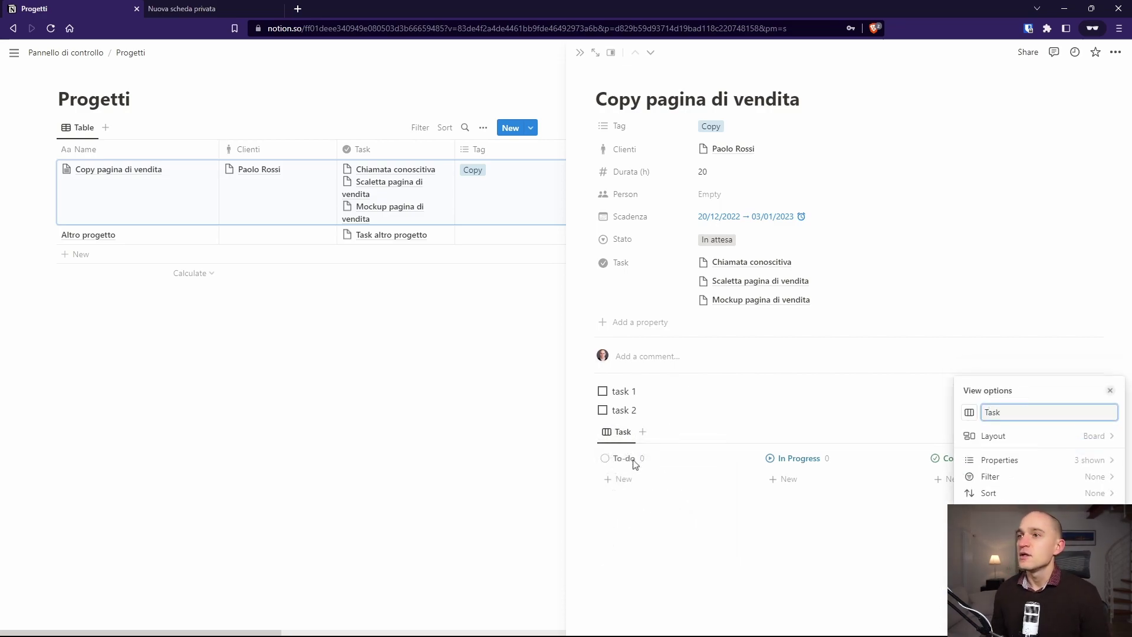
key(Return)
Step: Add To-do cards Chiamata conoscitiva, Scaletta pagina di vendita and Mockup pagina di vendita, then open the first
click(619, 479)
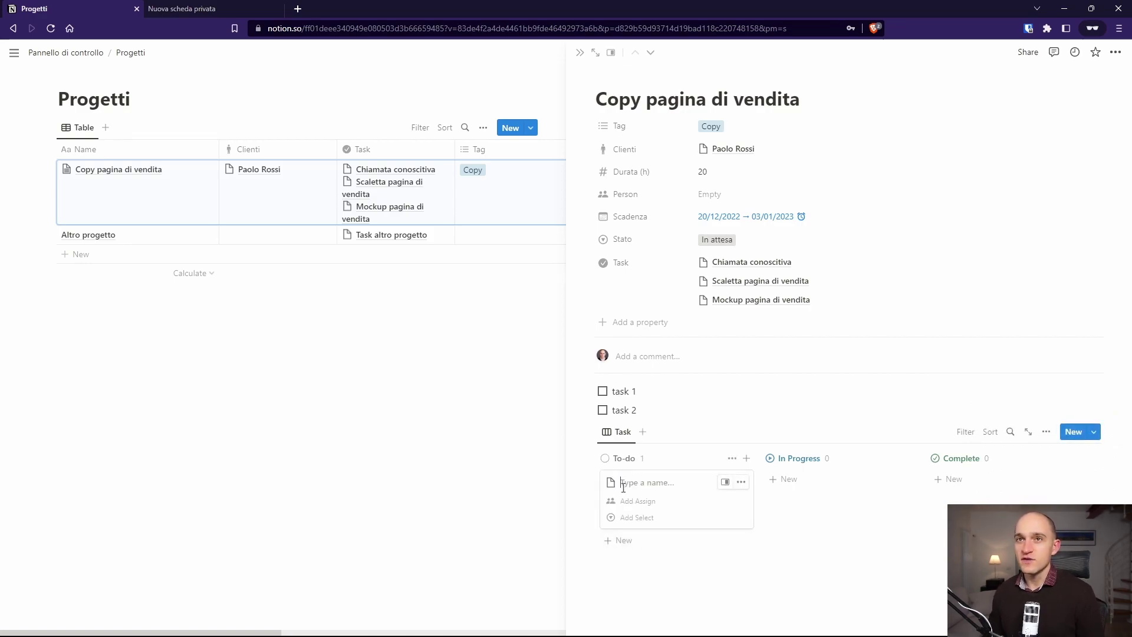
text(conoscitiva)
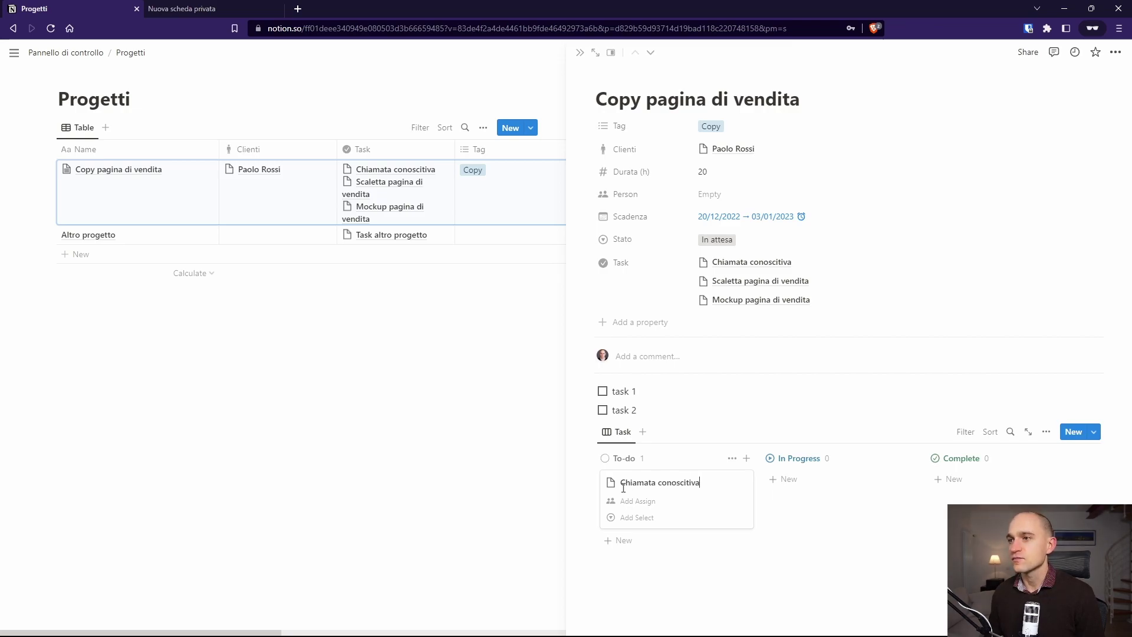
key(Escape)
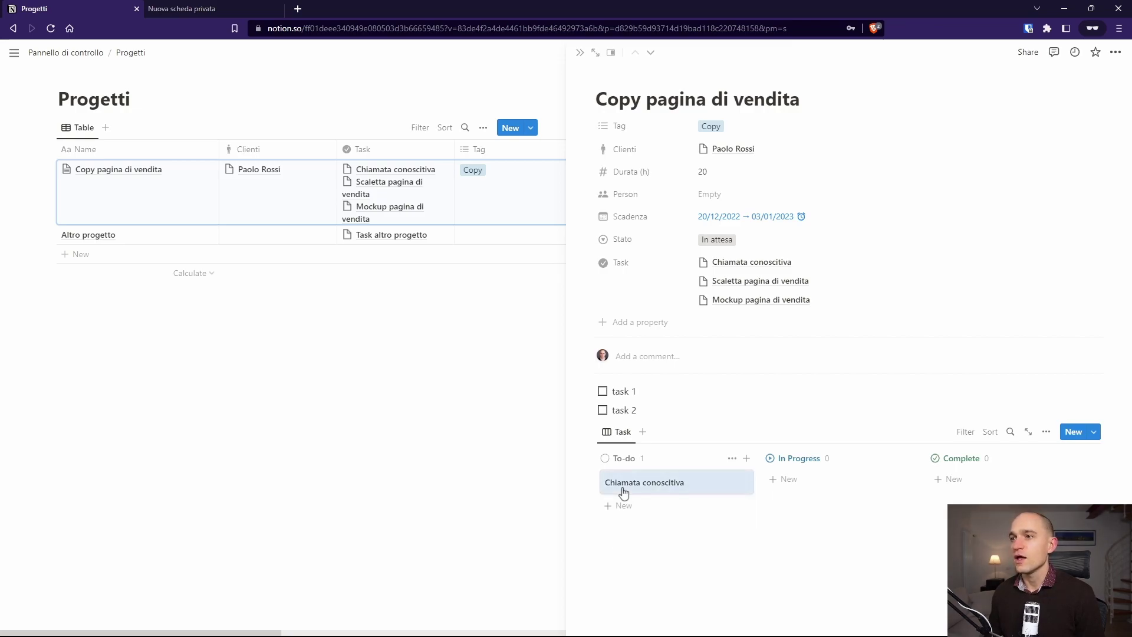
click(618, 498)
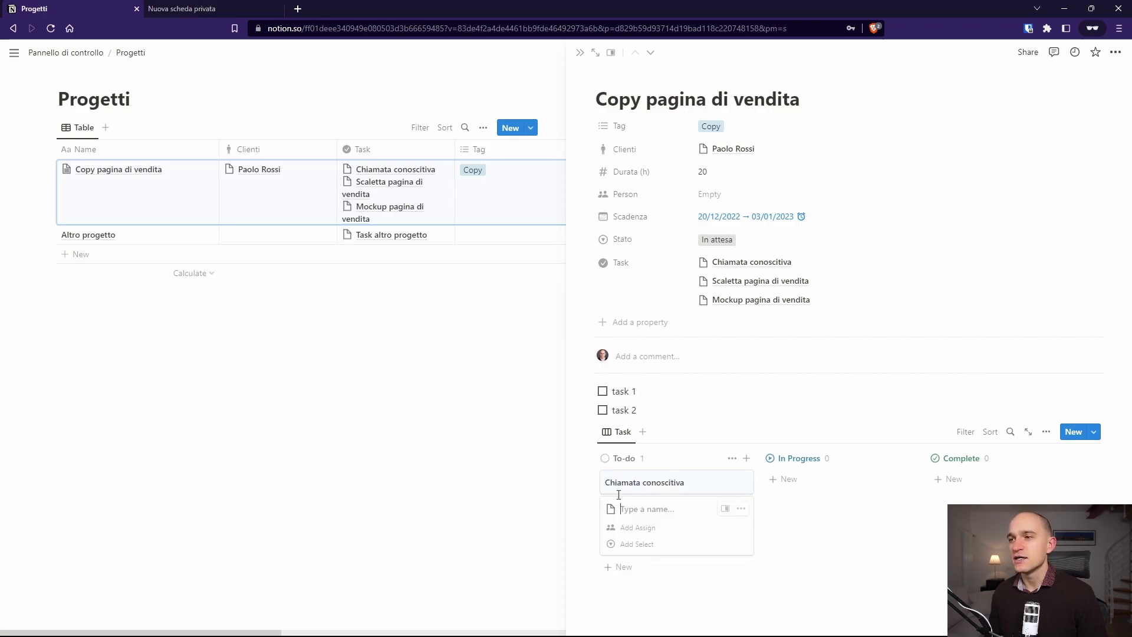
text(Scaletta)
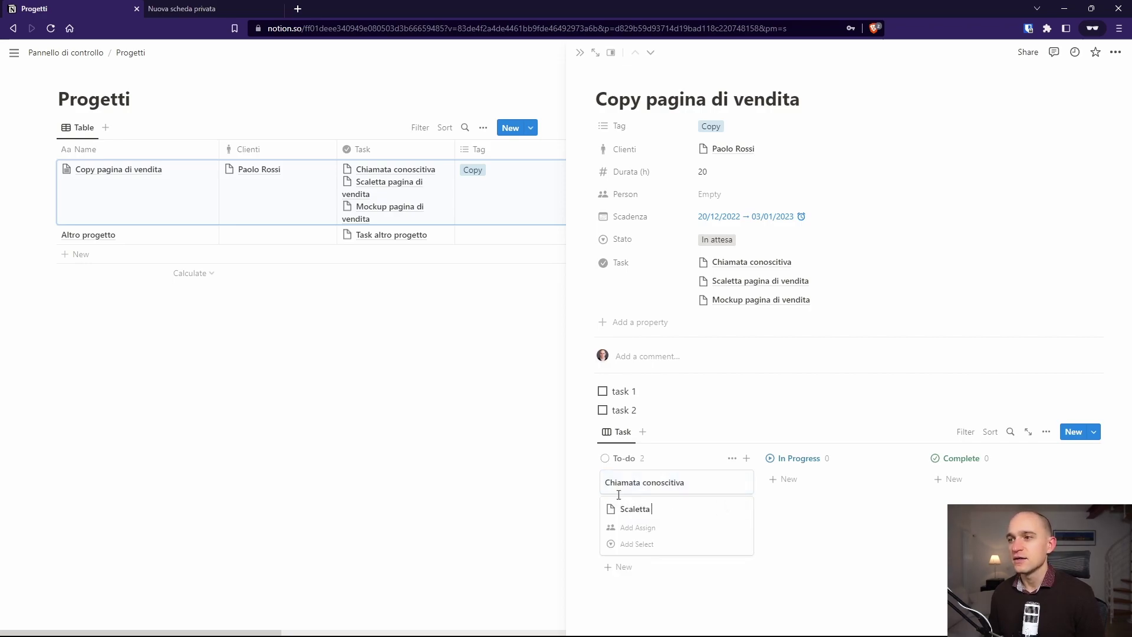
text( pagina di vend)
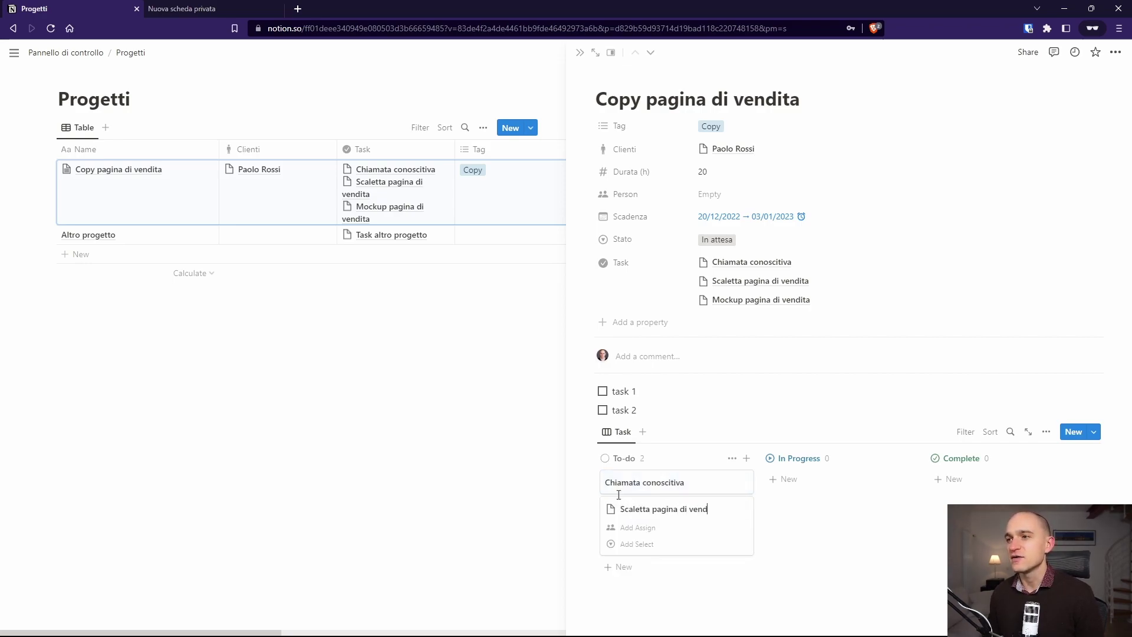
text(ita)
key(Escape)
click(617, 531)
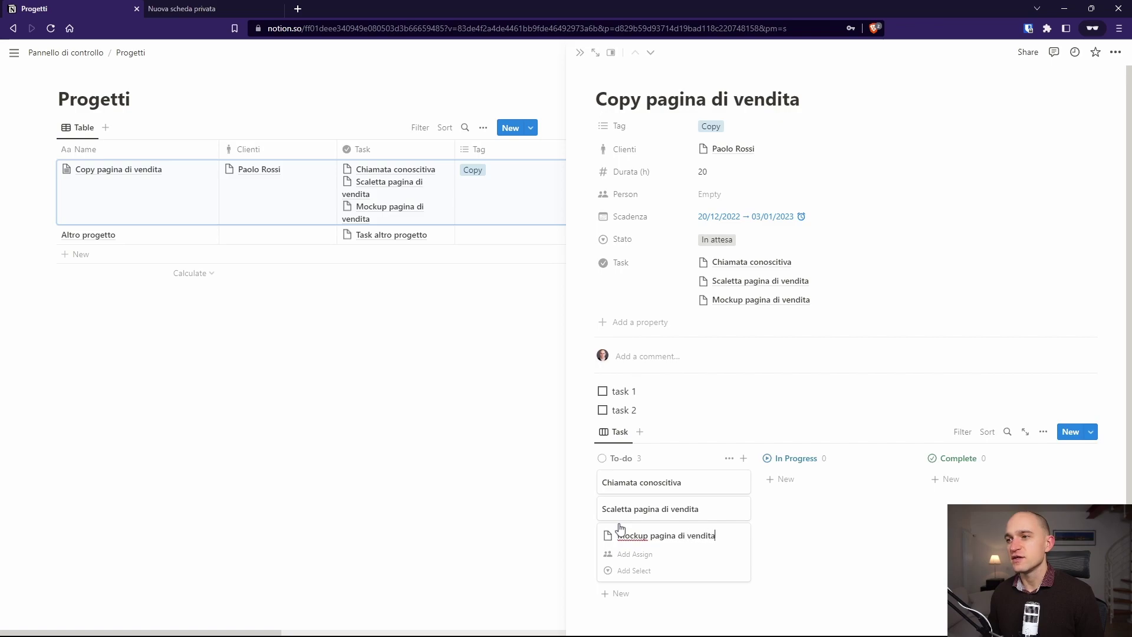
click(644, 569)
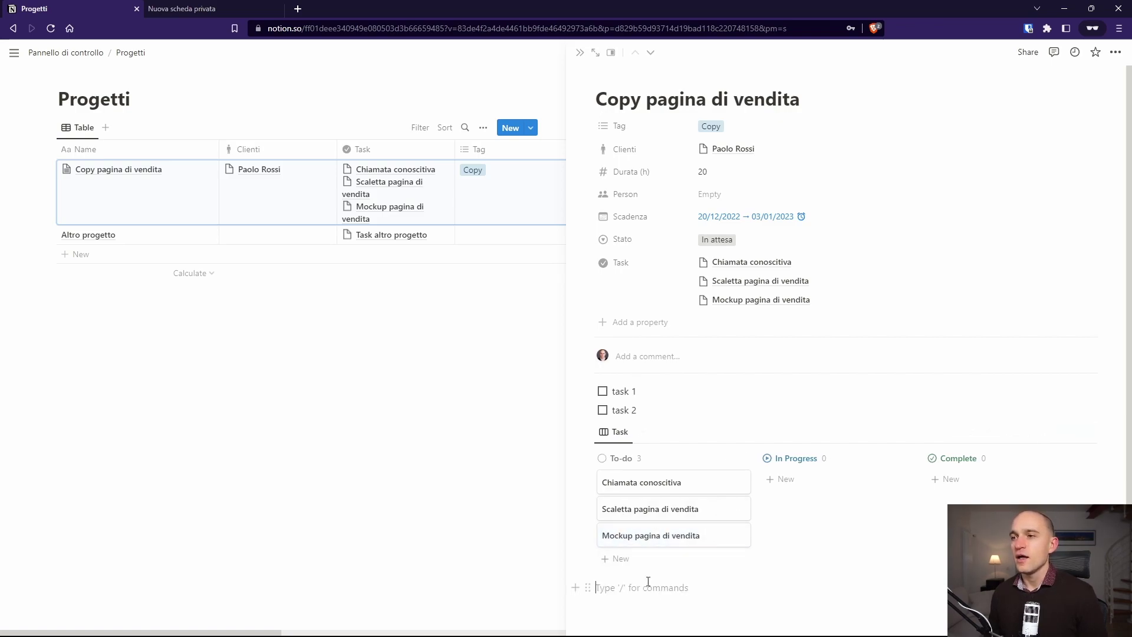
click(632, 489)
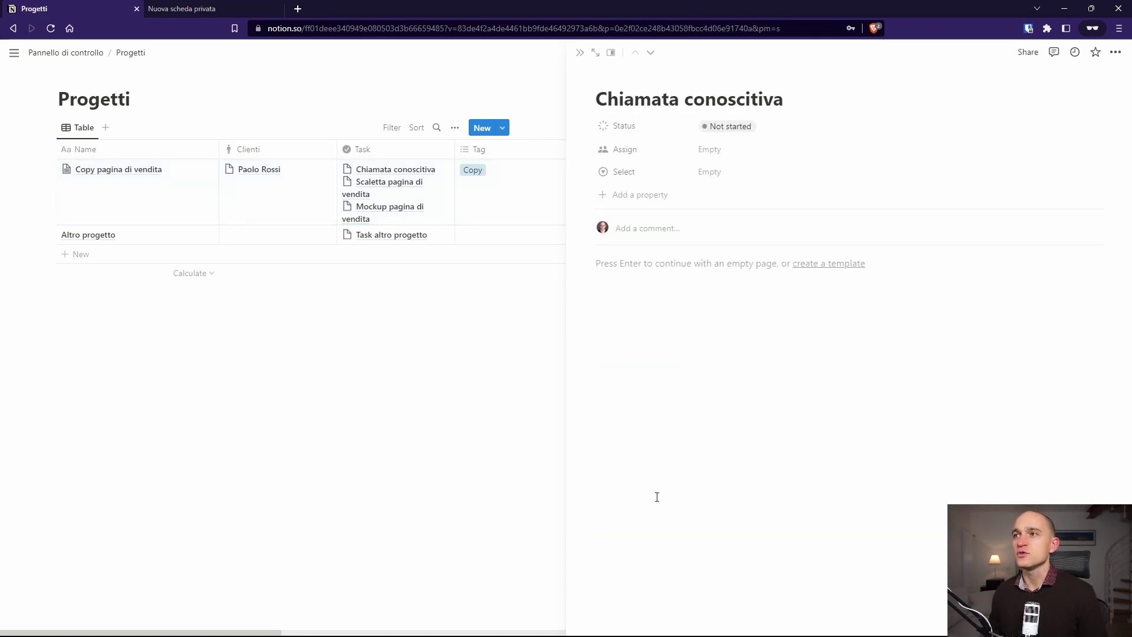
Step: Write 'Note' in the Chiamata conoscitiva page body and close it back to the Progetti table
click(653, 375)
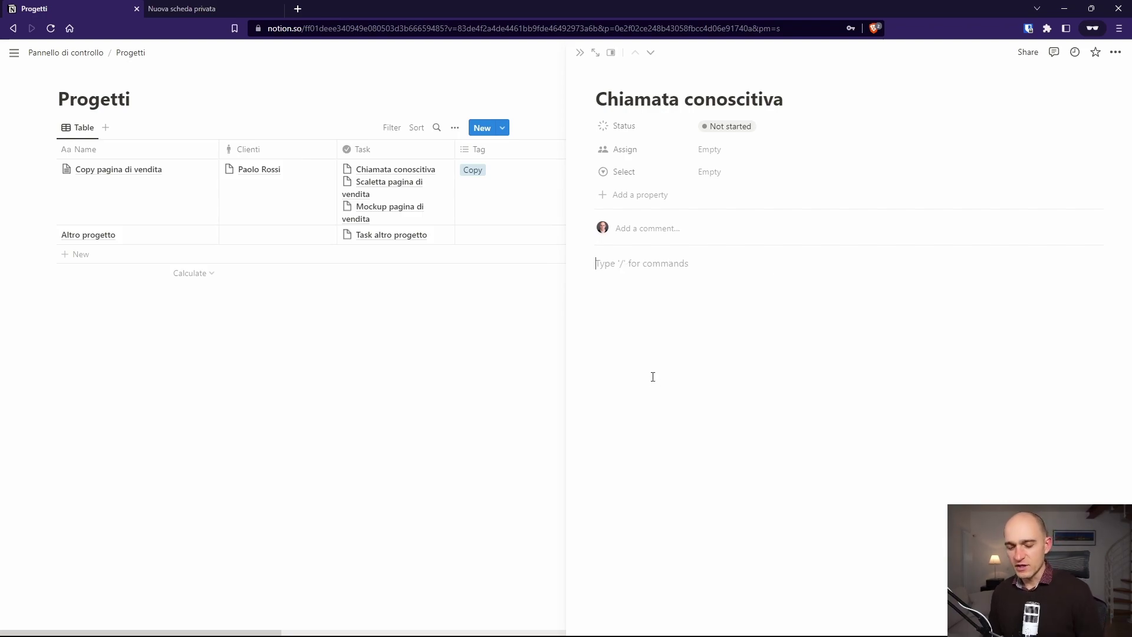
text(Note)
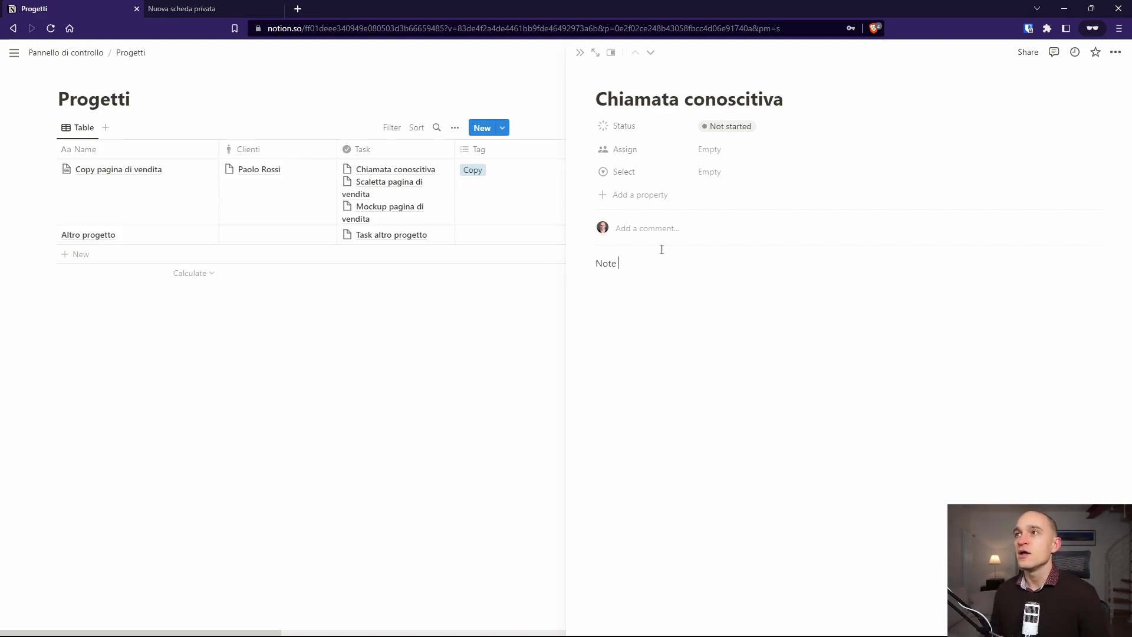
click(580, 52)
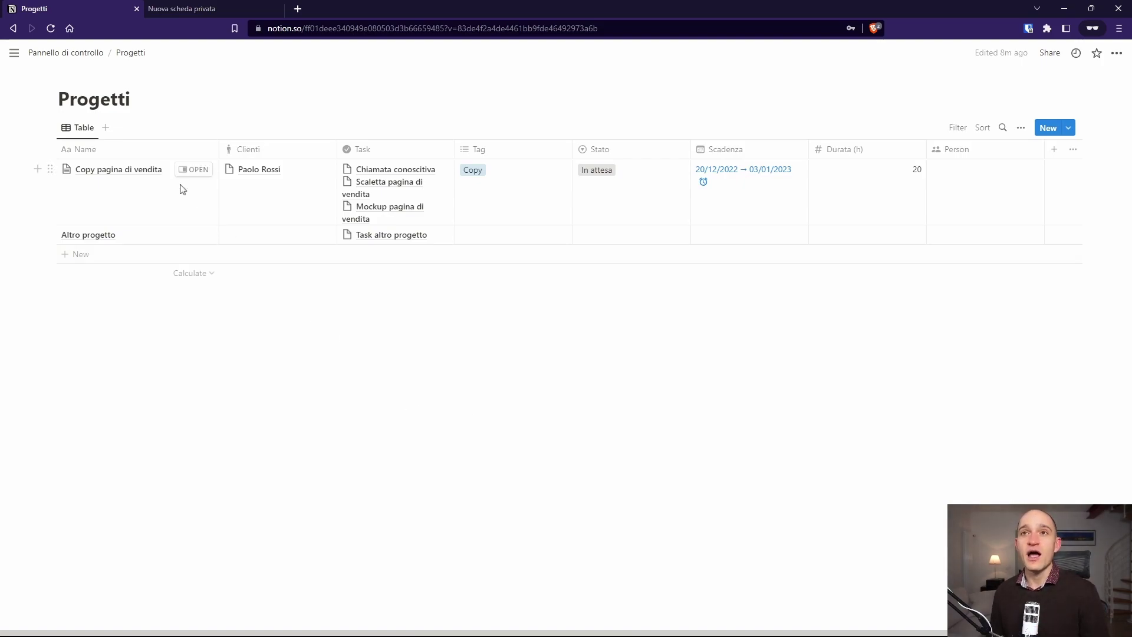
Step: Preview Copy pagina di vendita beside the table, check its sharing options, then close the preview
click(192, 170)
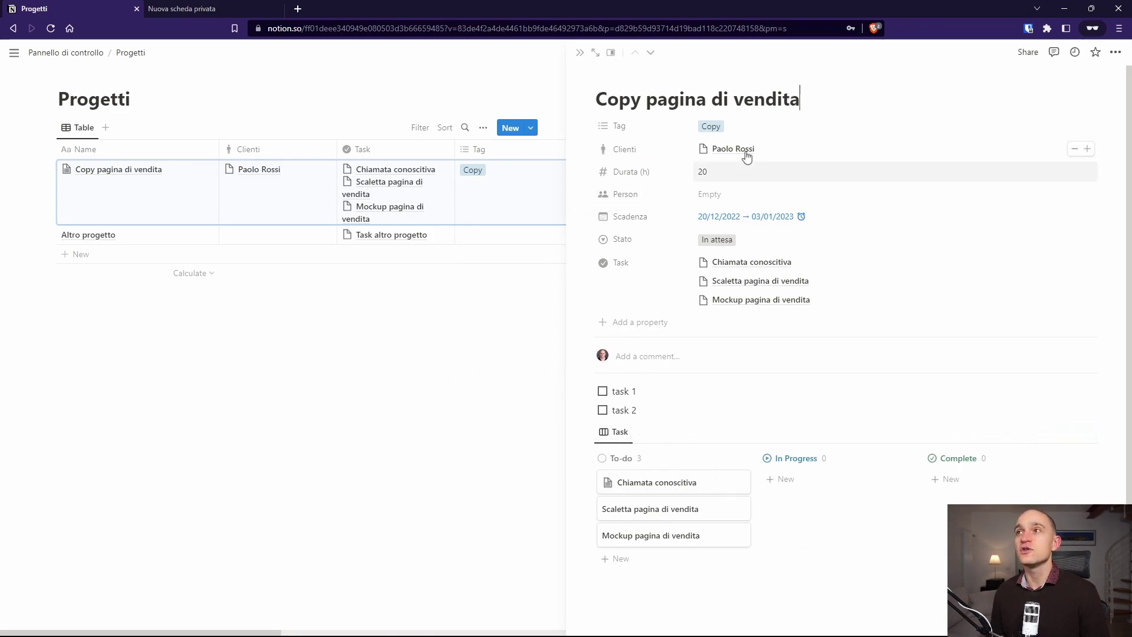
click(1027, 52)
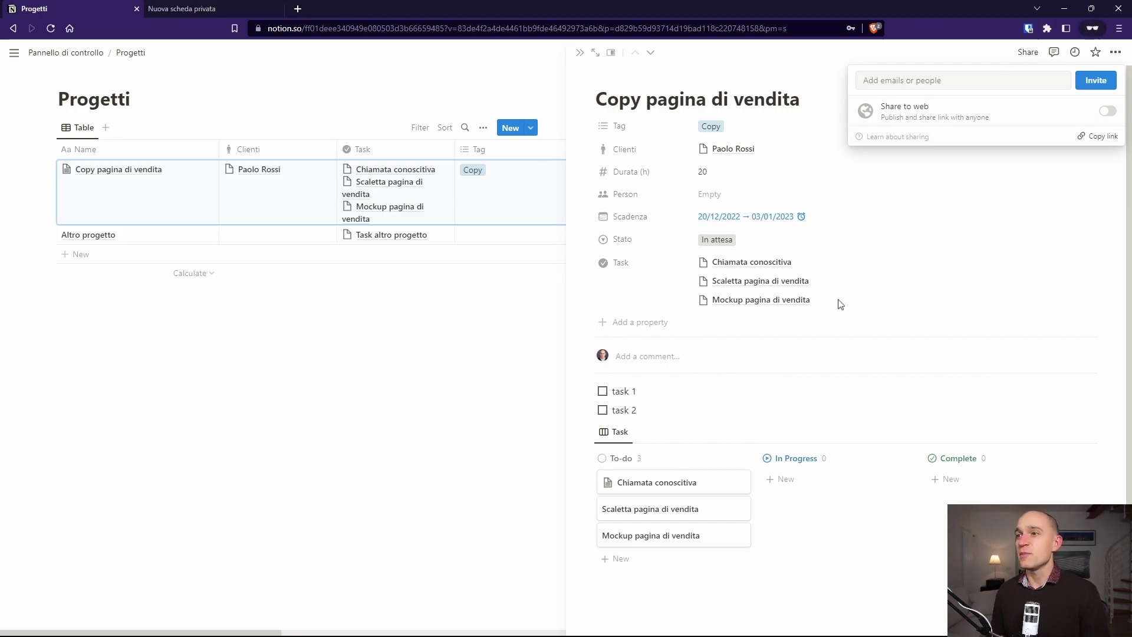
click(579, 55)
click(580, 55)
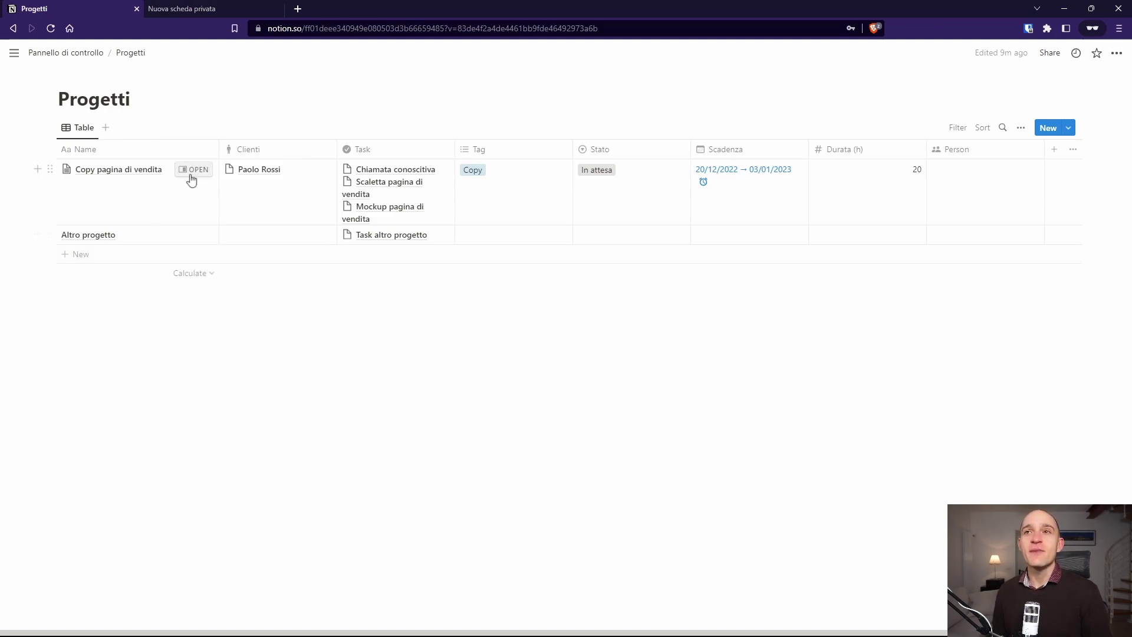
Step: Open Copy pagina di vendita as a full page and open its Chiamata conoscitiva task
click(191, 171)
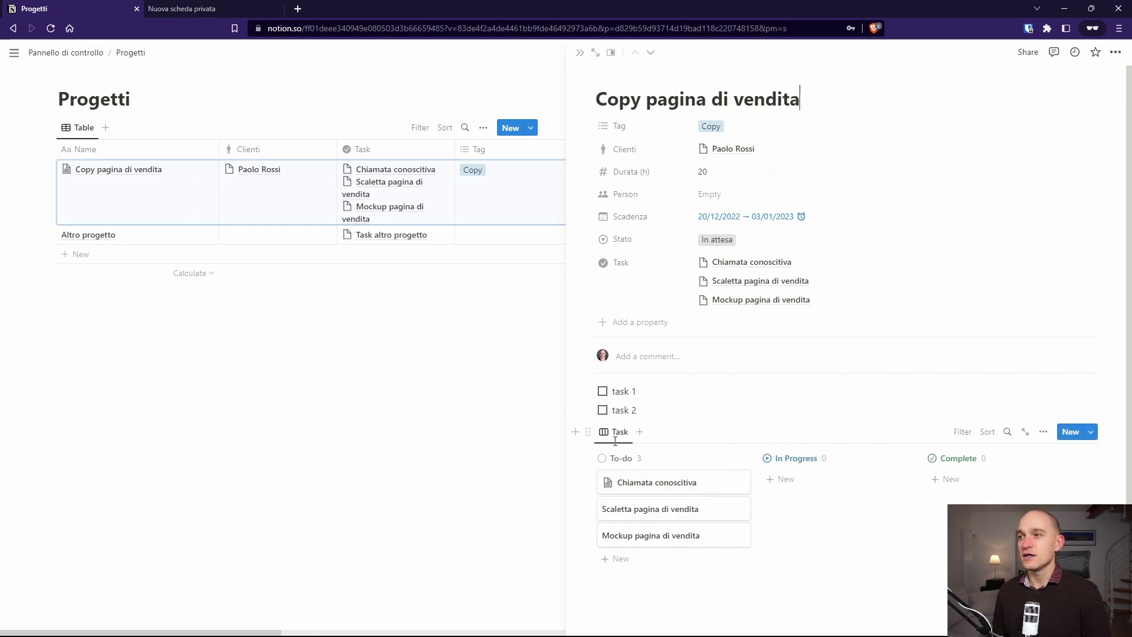
click(597, 59)
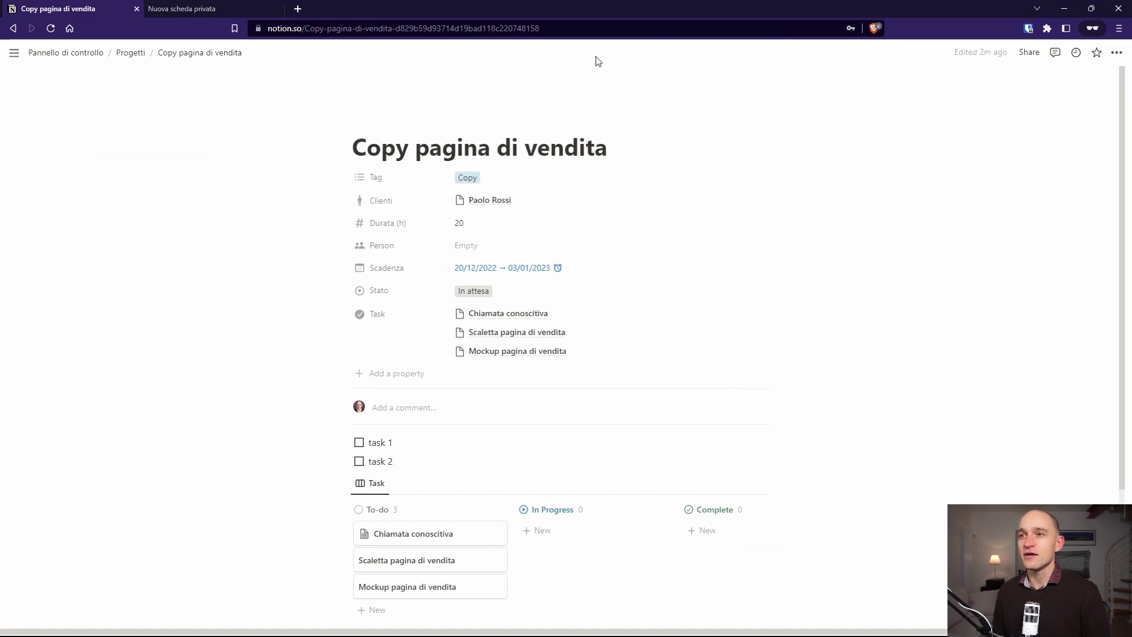
scroll(463, 495, down, 3)
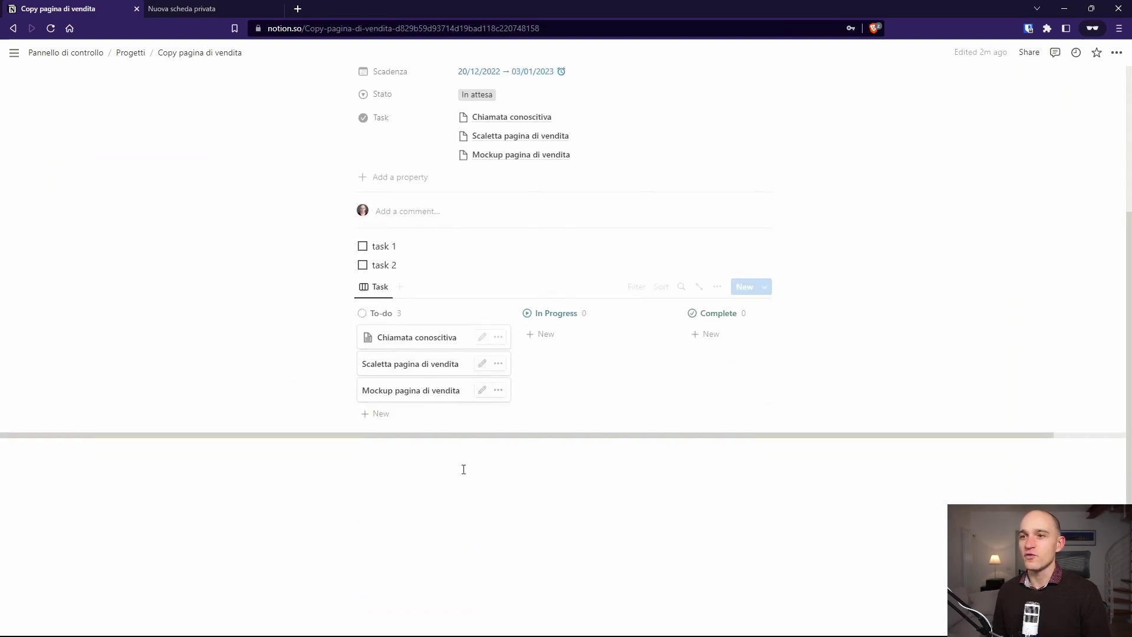
click(387, 342)
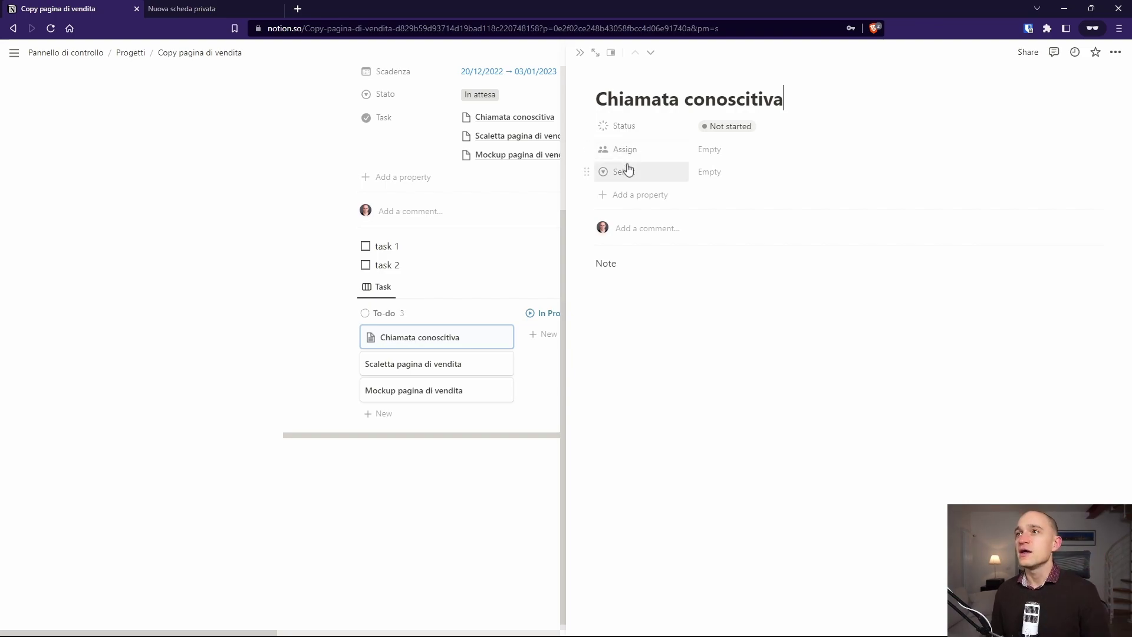
Step: Delete the Select property from the task
click(582, 169)
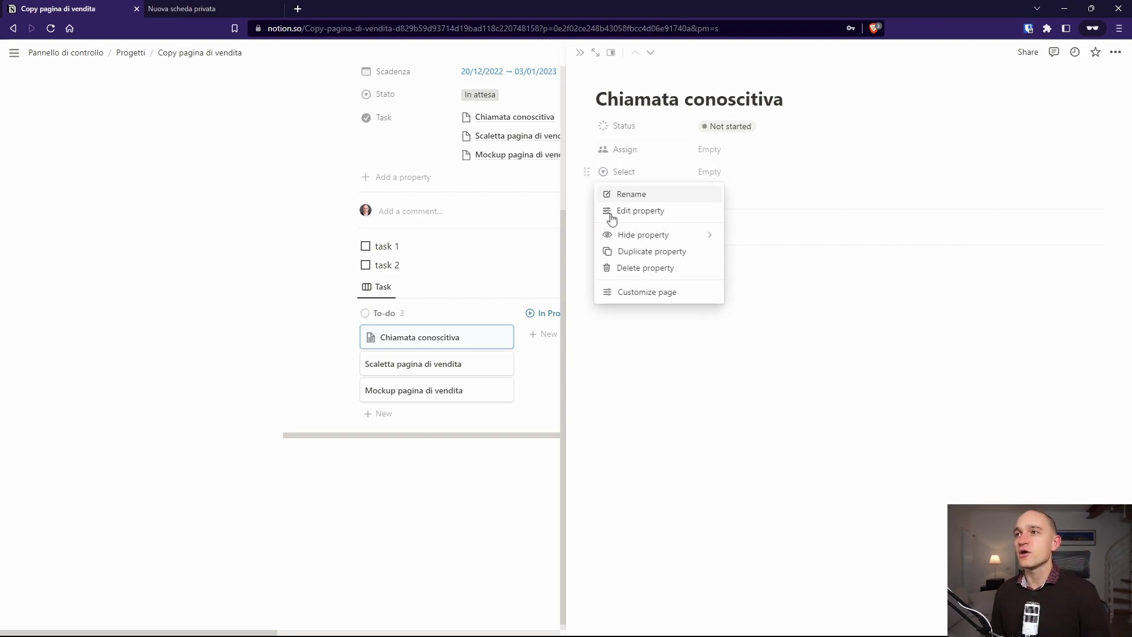
click(642, 268)
click(614, 351)
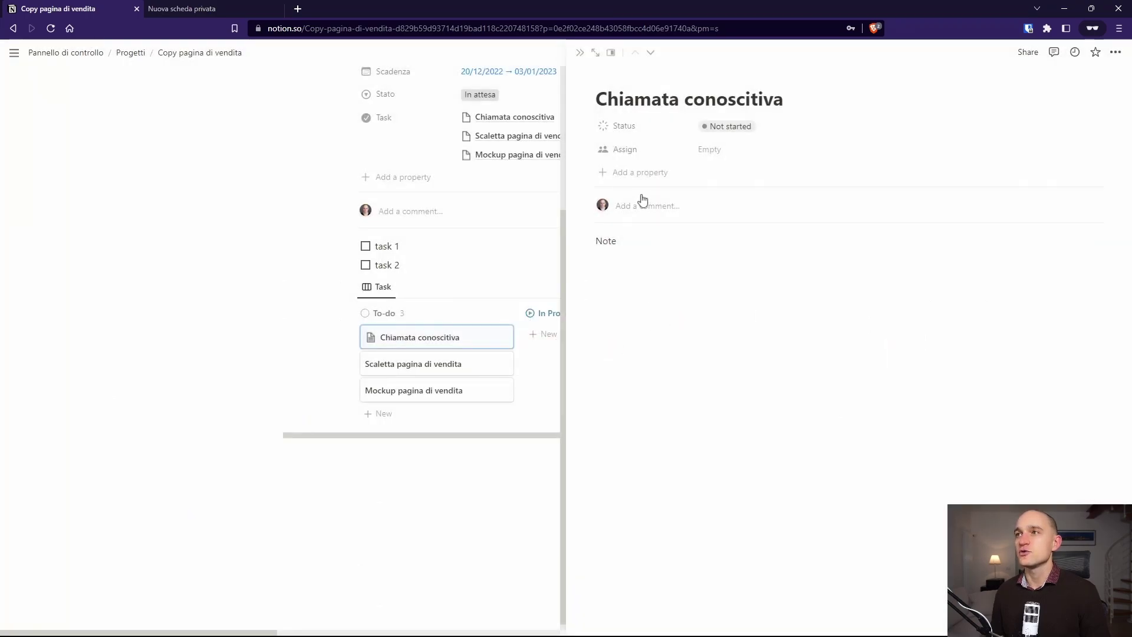
Step: Add a Date property named Scadenza with Day/Month/Year format and 24-hour time
click(630, 177)
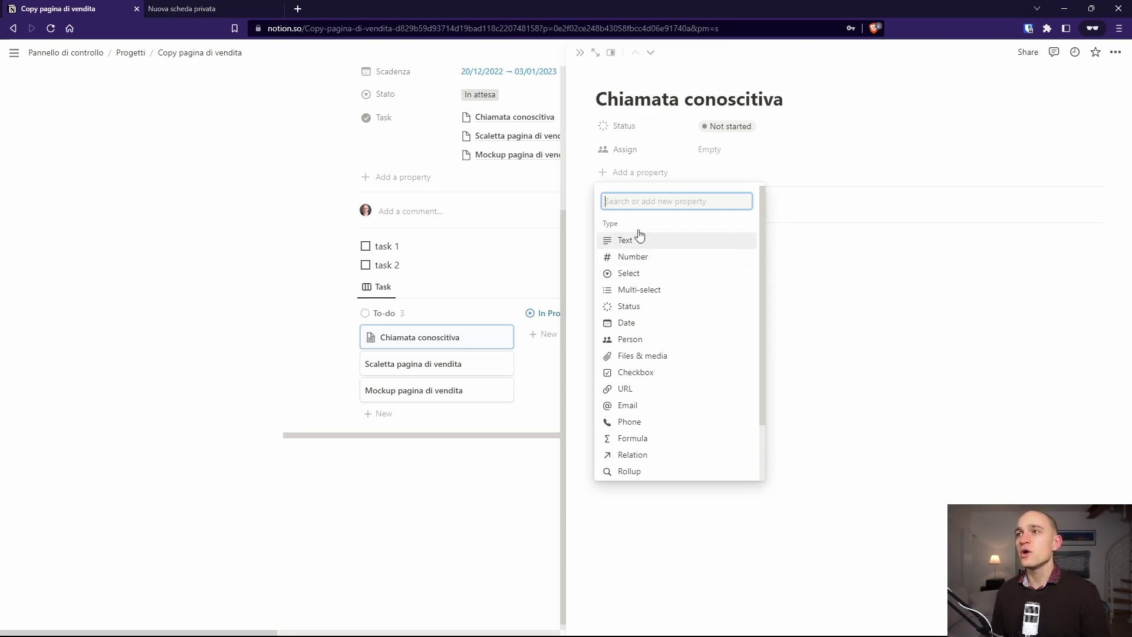
text(sid)
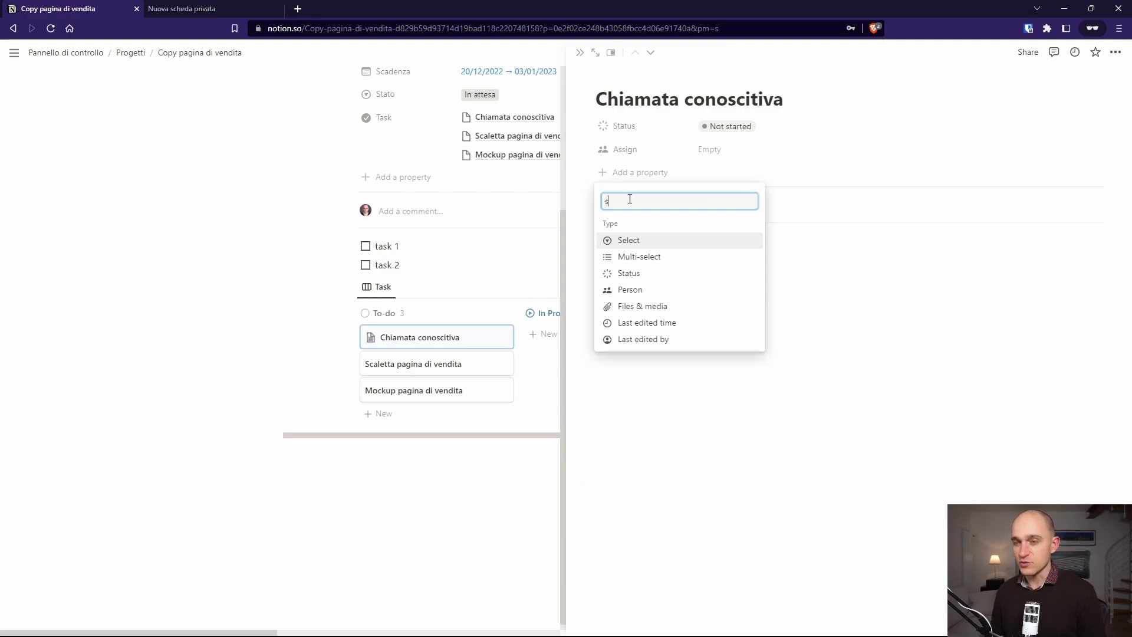
key(BackSpace)
key(BackSpace)
key(BackSpace)
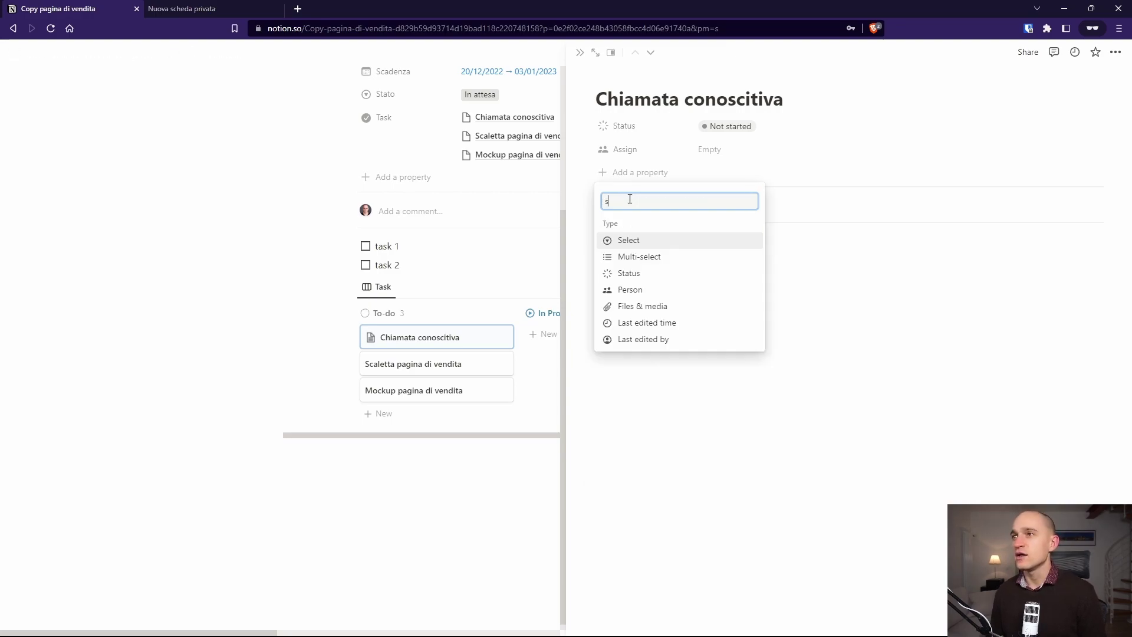
text(da)
click(640, 242)
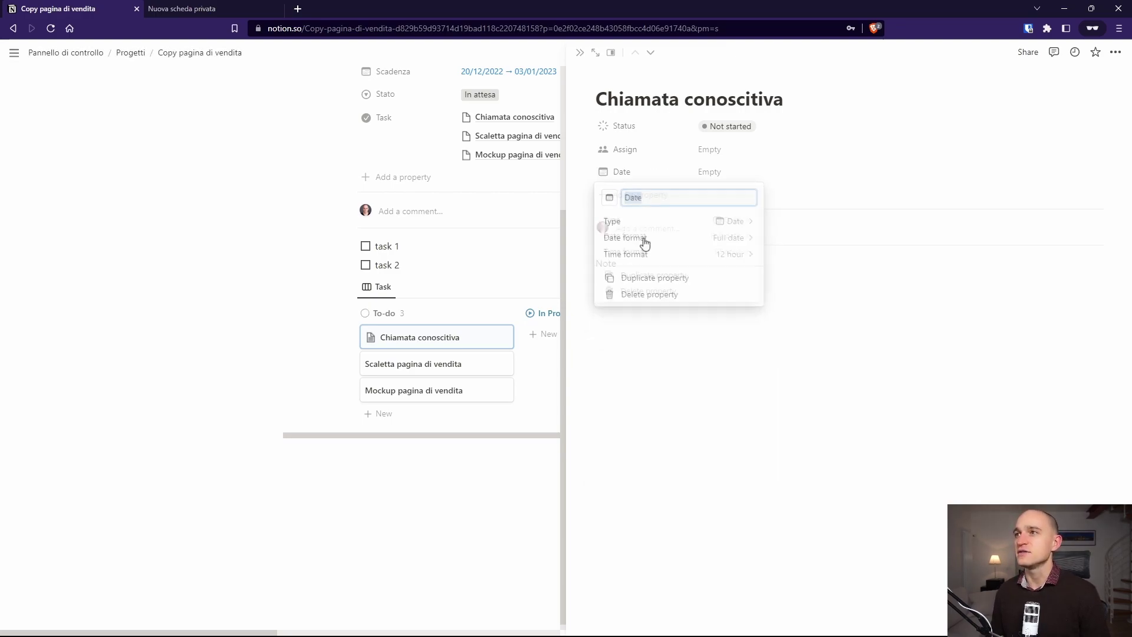
text(Scadenza)
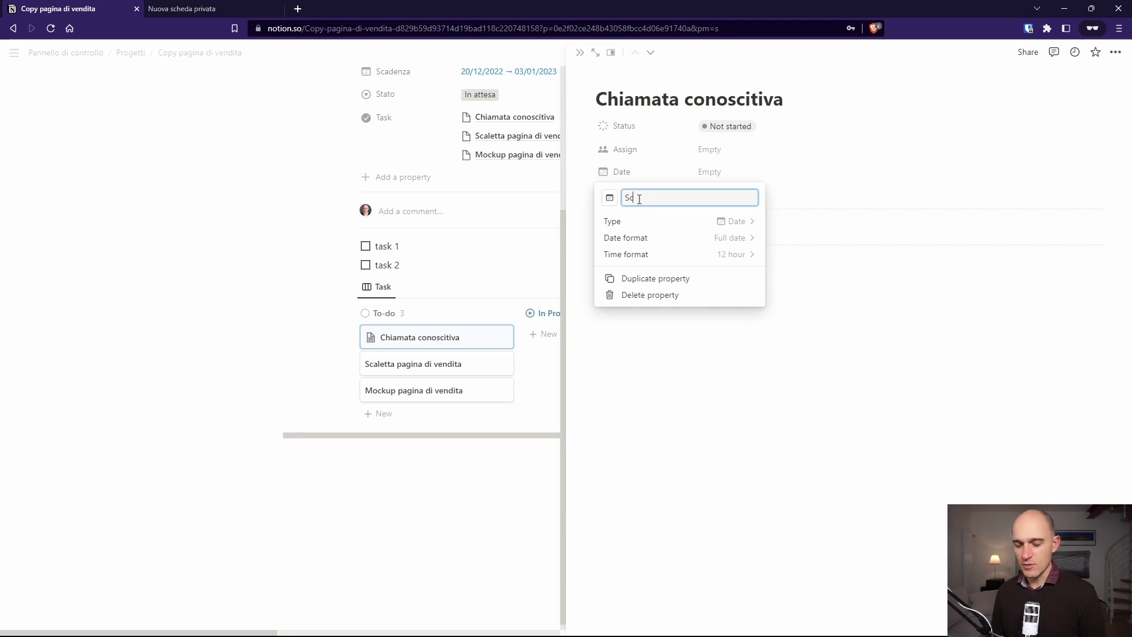
click(731, 237)
click(732, 289)
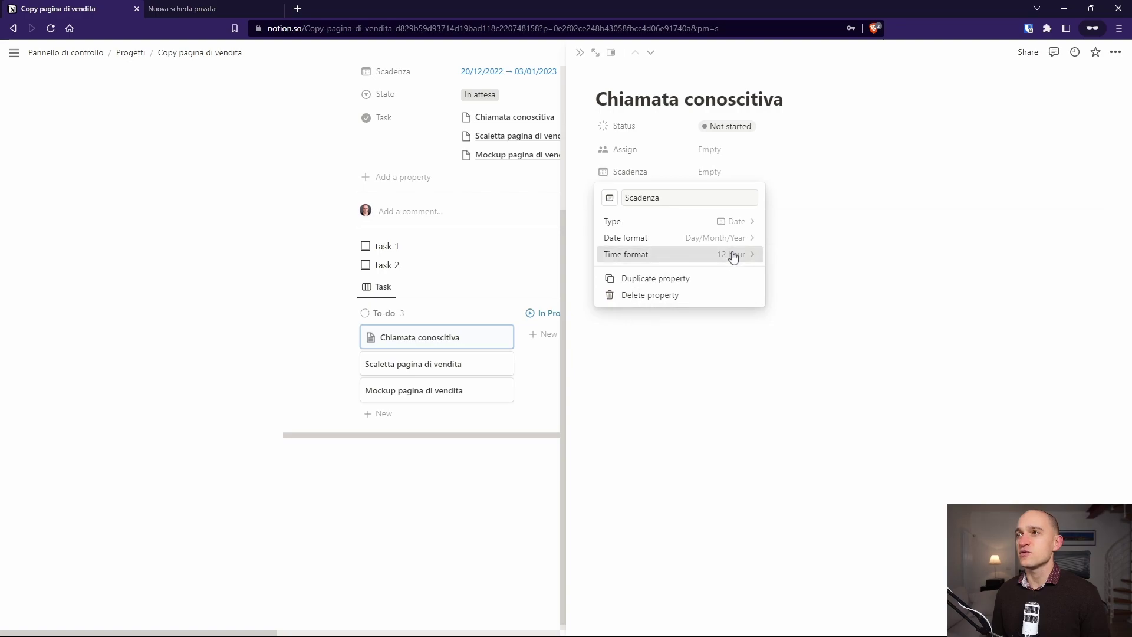
click(733, 255)
click(729, 300)
click(729, 329)
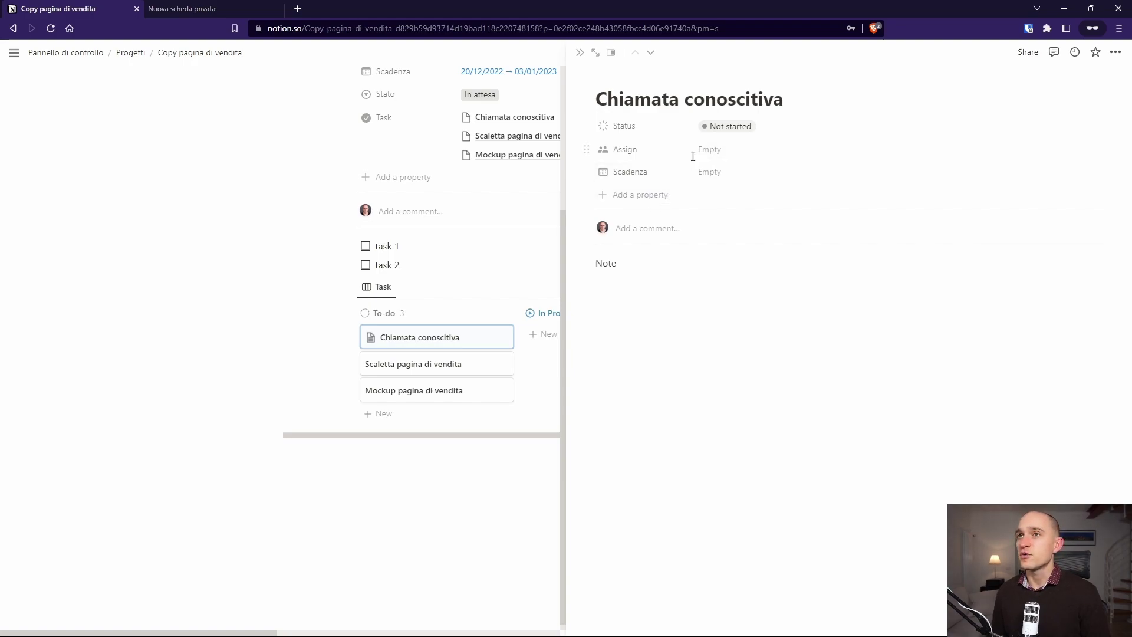
Step: Add a Number property named Tempo to the tasks
click(646, 206)
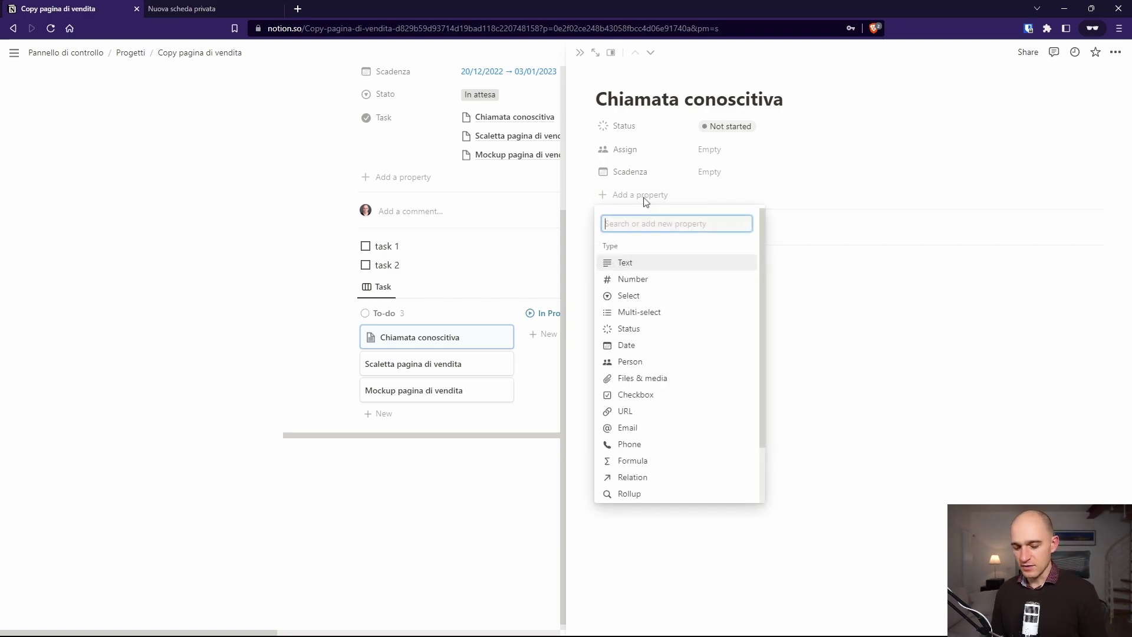
text(Tempo)
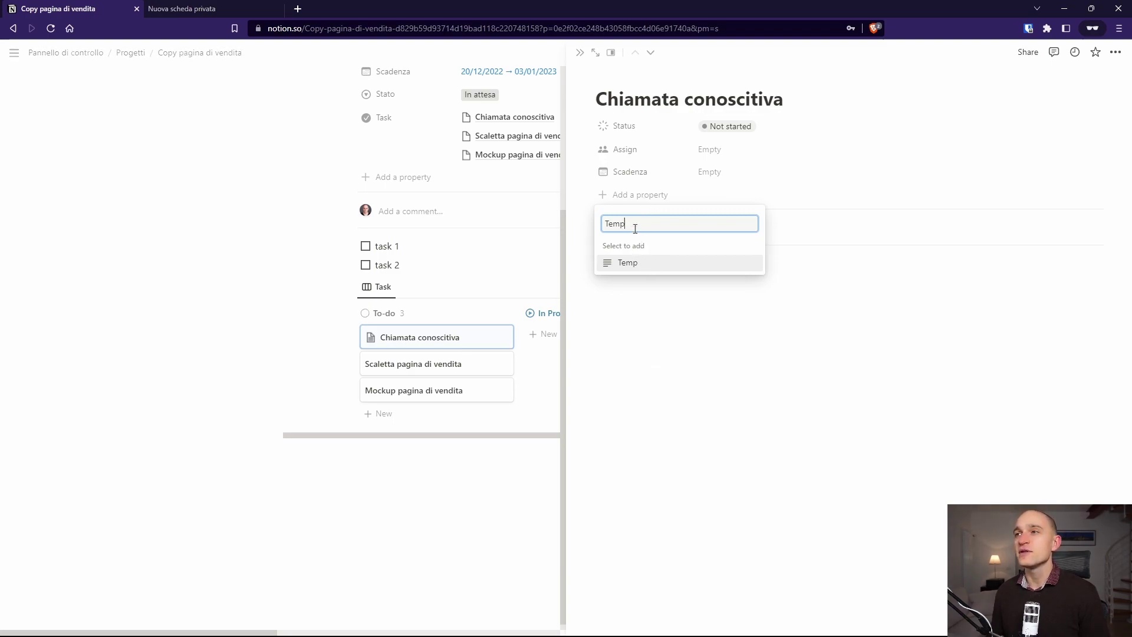
key(Return)
click(643, 281)
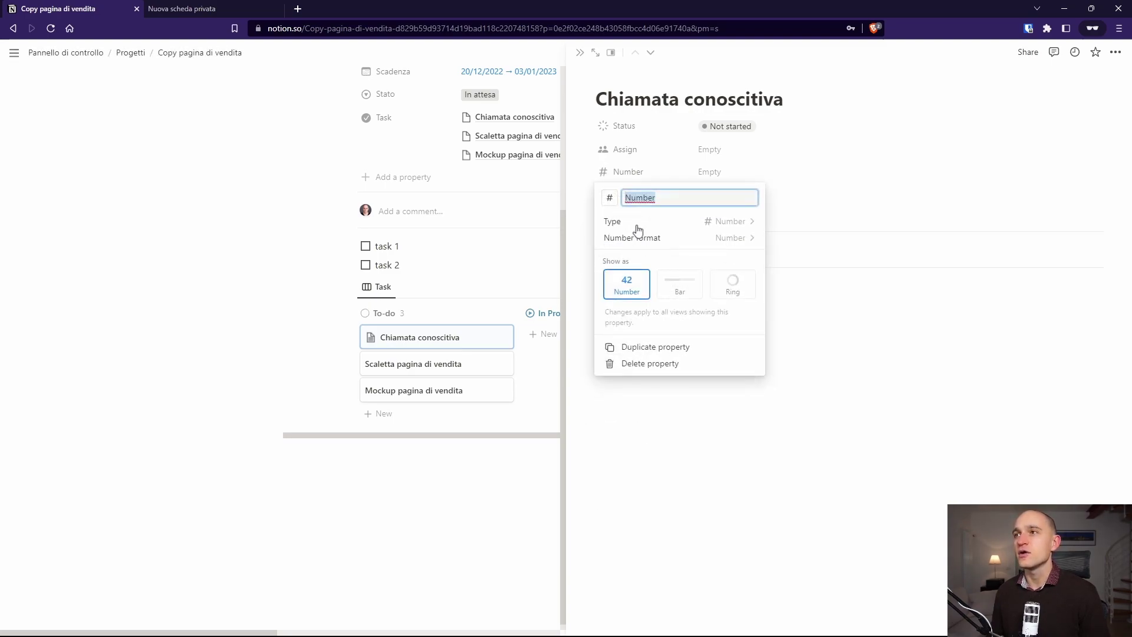
text(Tempo)
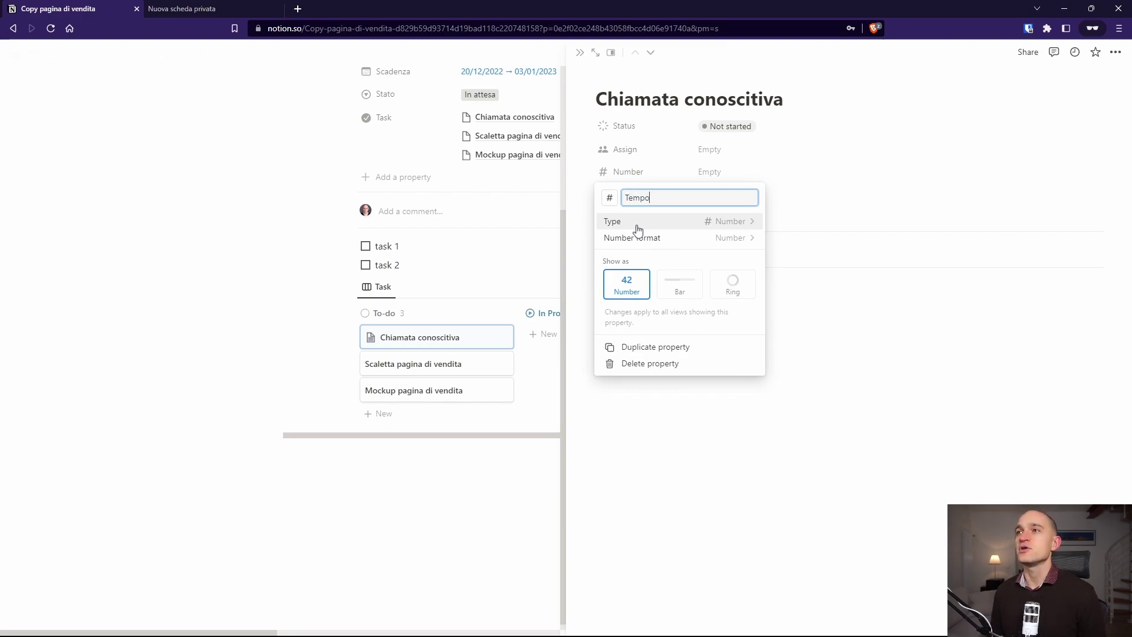
key(Escape)
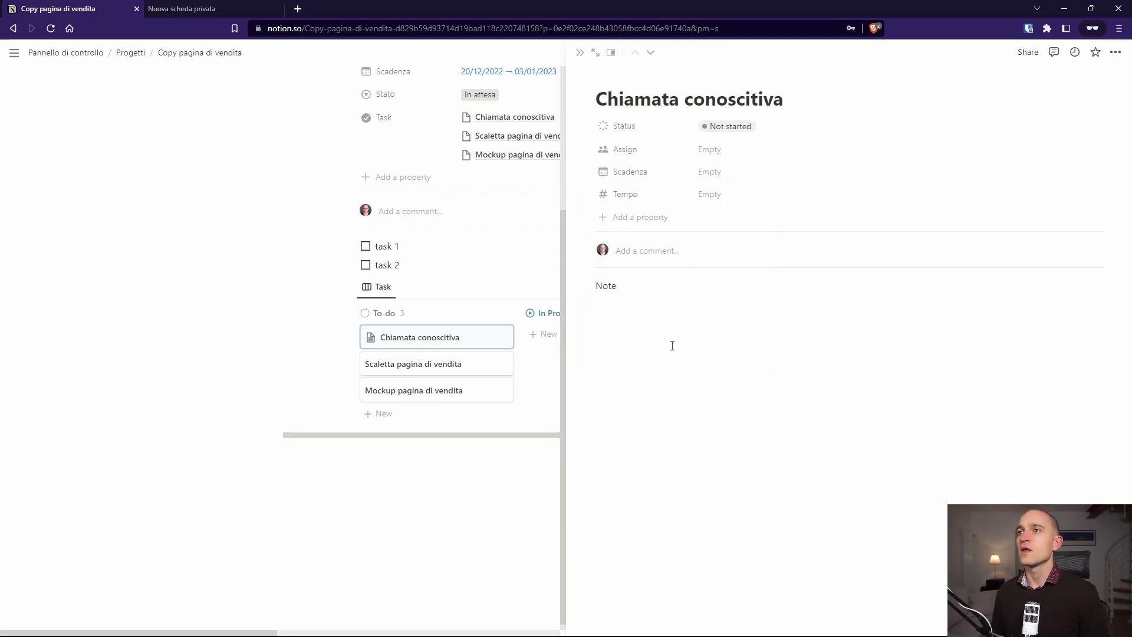
Step: Add a Durata (min) number property below Tempo, then open Scaletta pagina di vendita
click(613, 218)
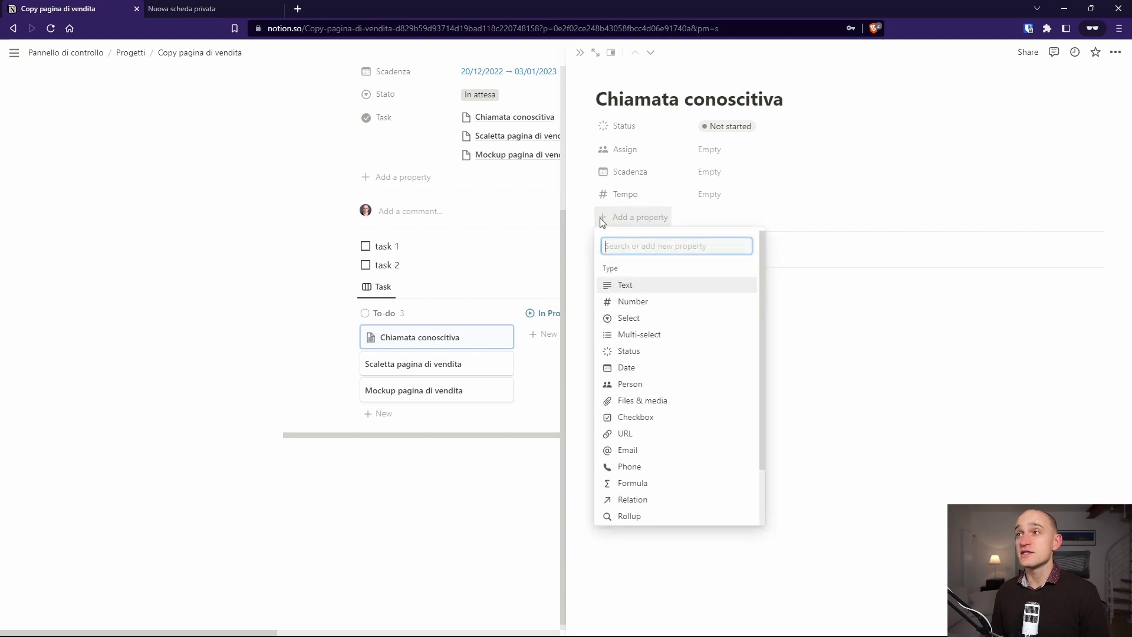
click(630, 300)
text(Durata (min)
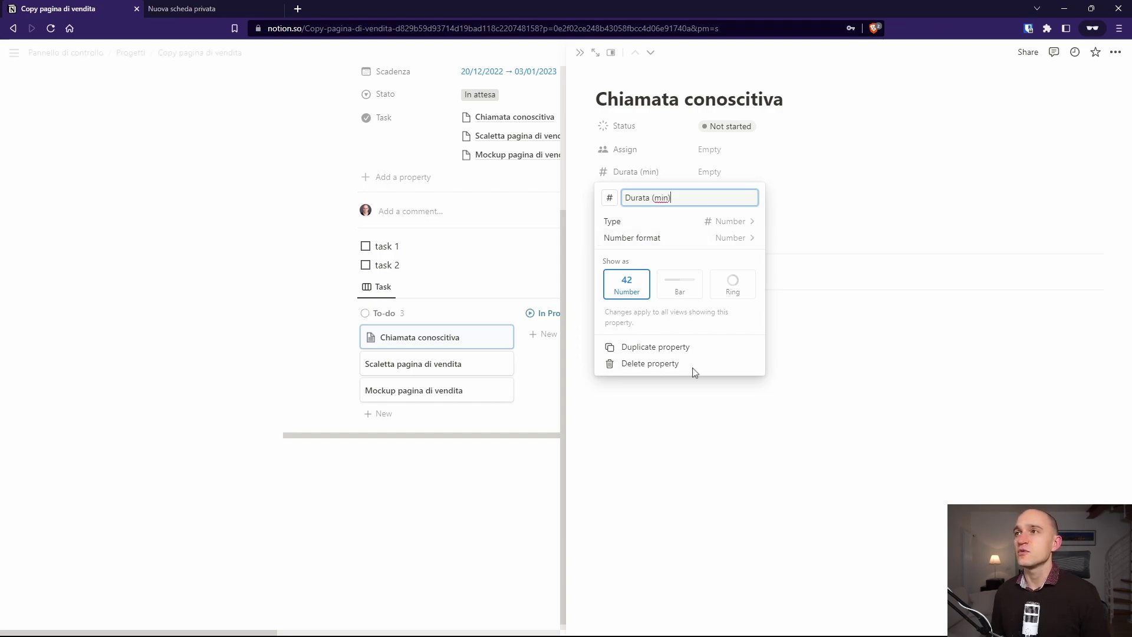
click(744, 511)
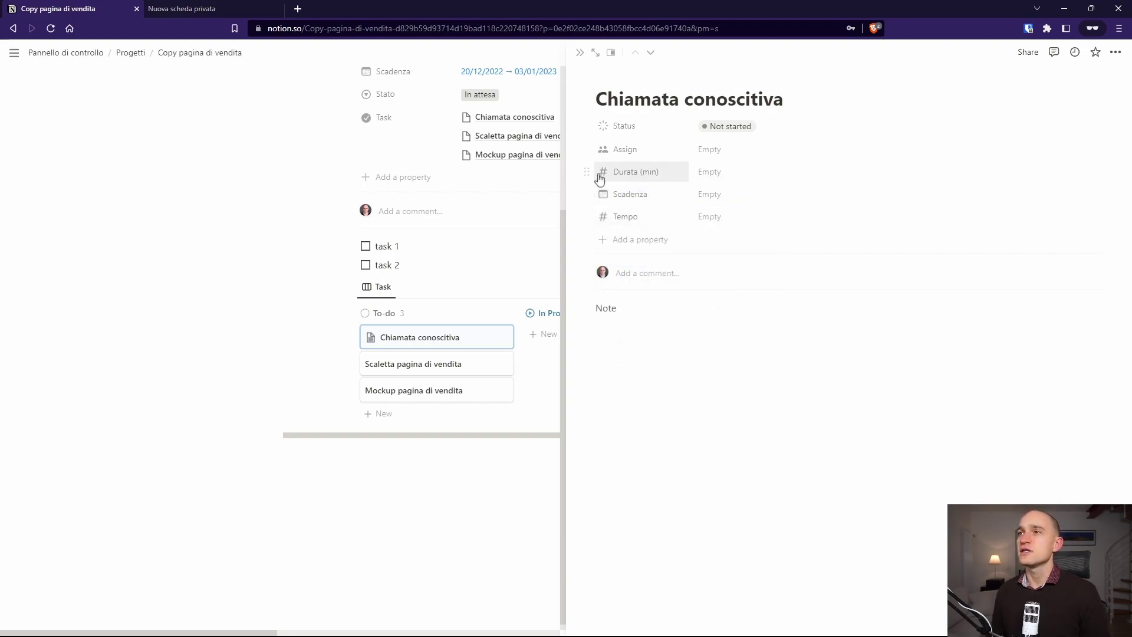
drag(586, 171, 589, 214)
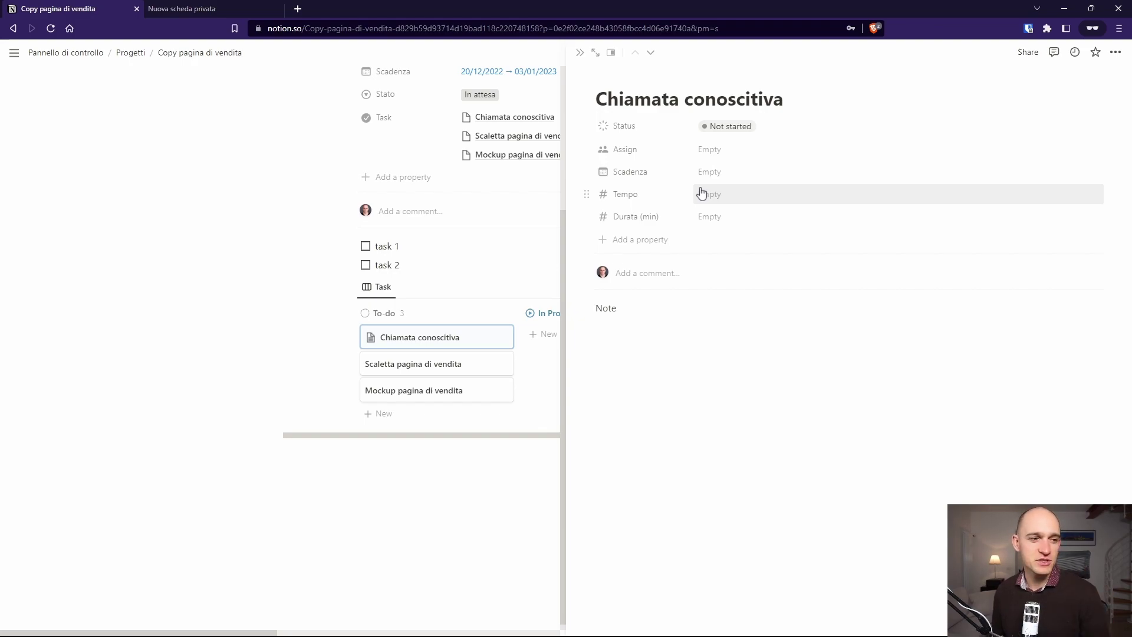
key(ctrl+shift+j)
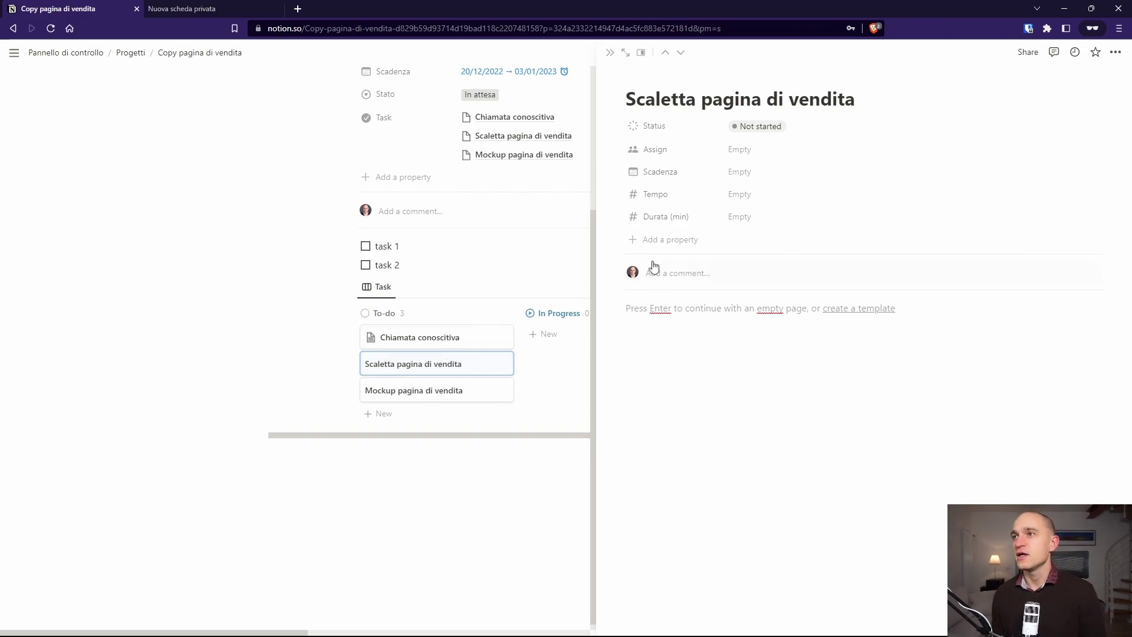
Step: Create a relation to the Task database named 'Dipende da', with Separate directions turned on
click(637, 242)
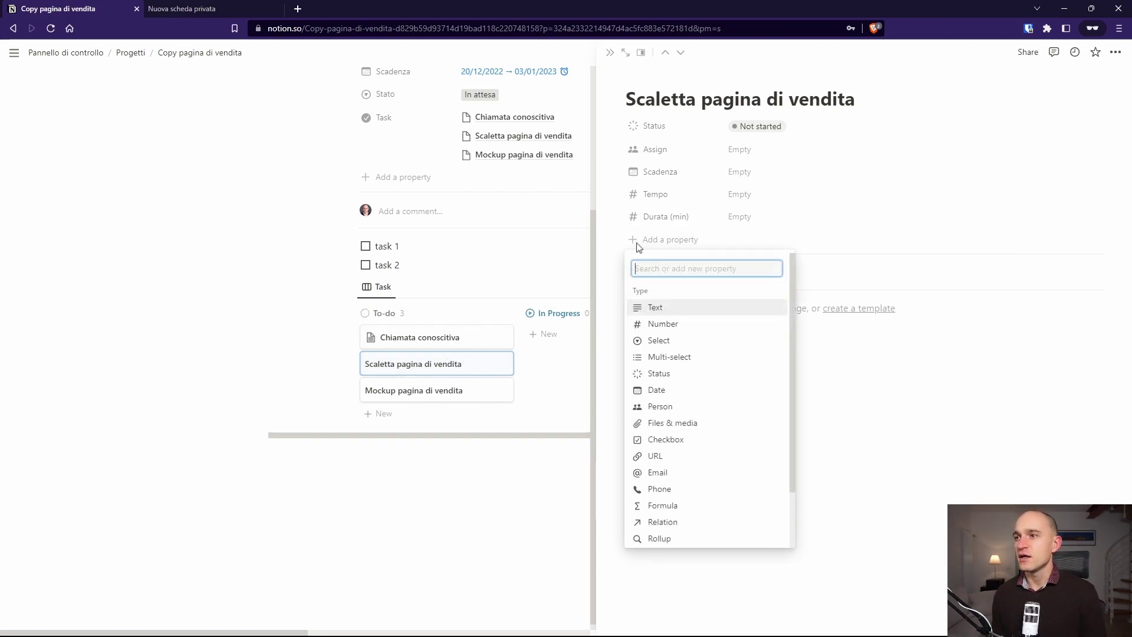
click(688, 521)
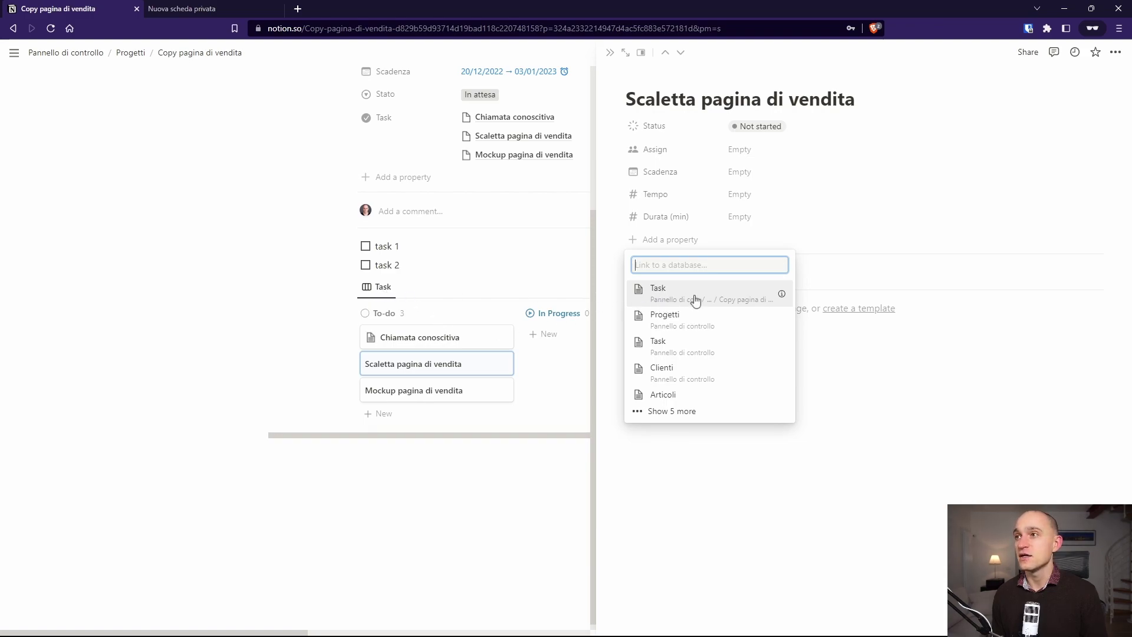
mouse_move(783, 297)
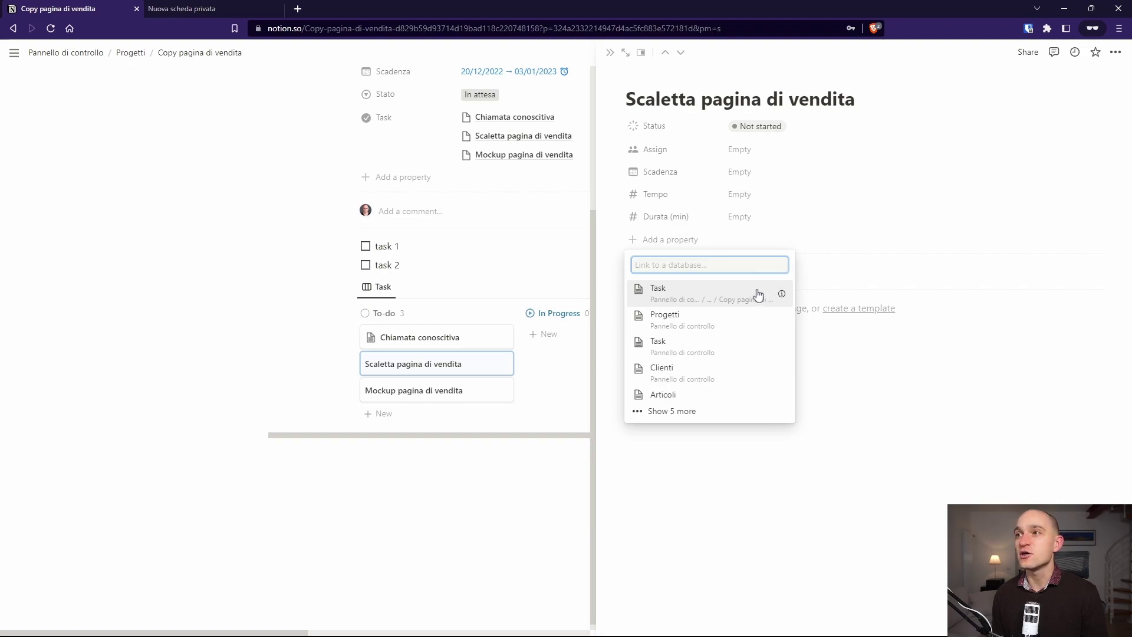
click(723, 293)
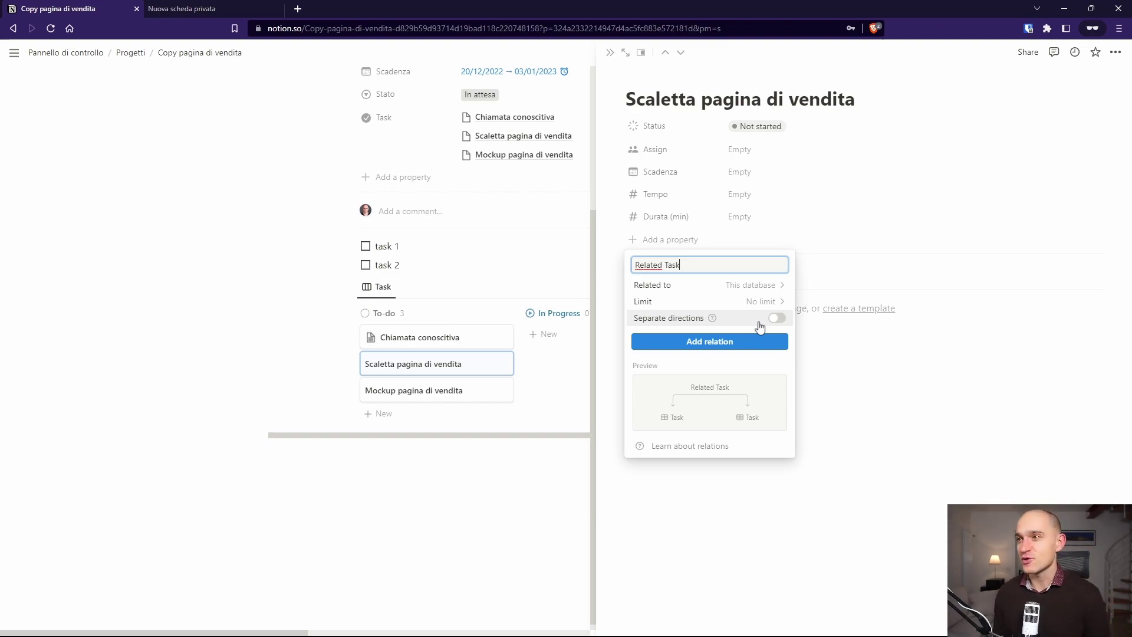
click(767, 322)
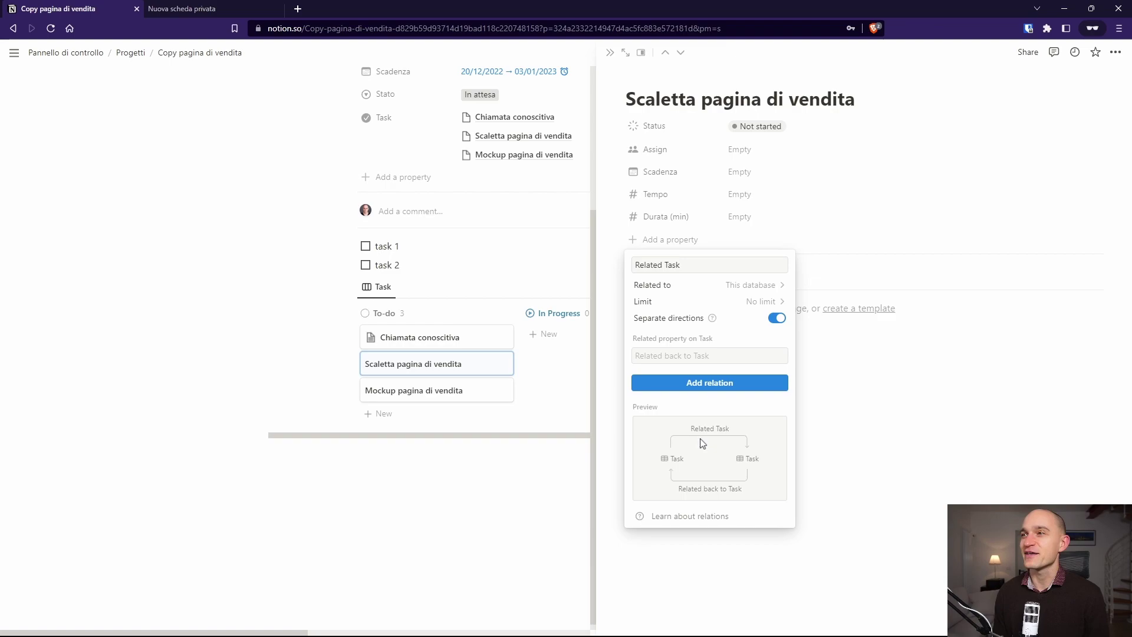
drag(682, 266, 619, 282)
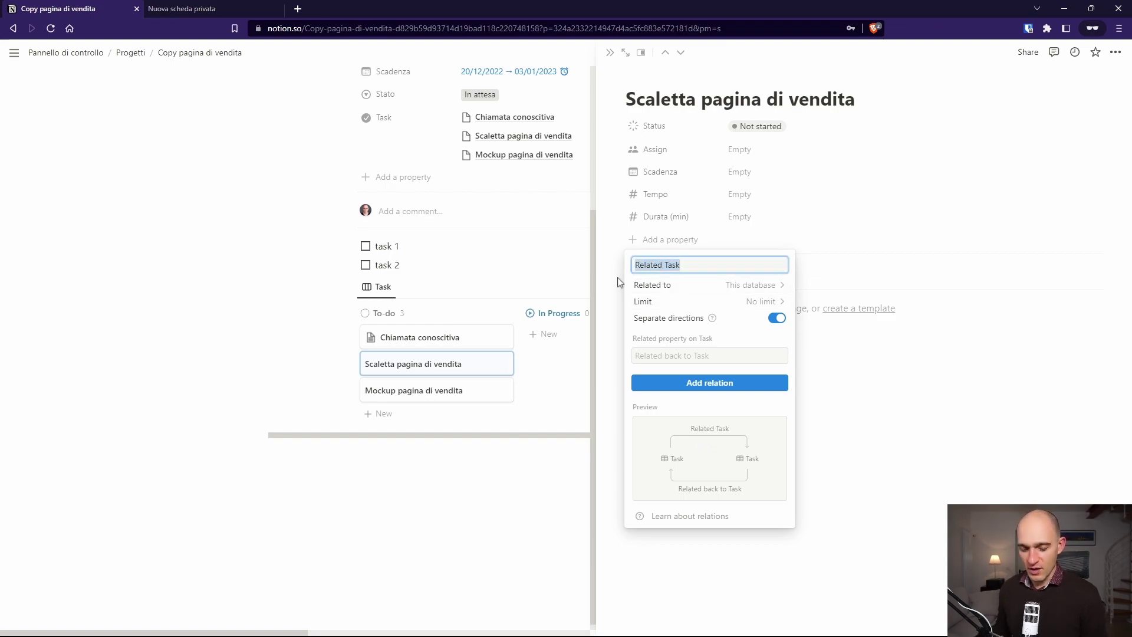
text(Dipenda da)
key(BackSpace)
key(BackSpace)
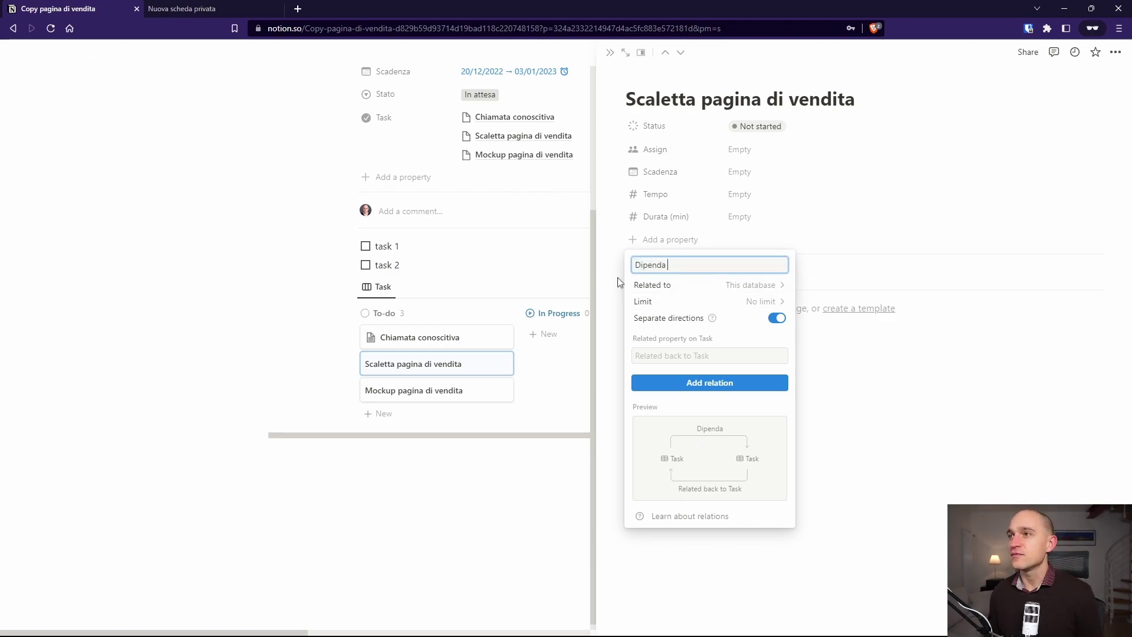
text(da)
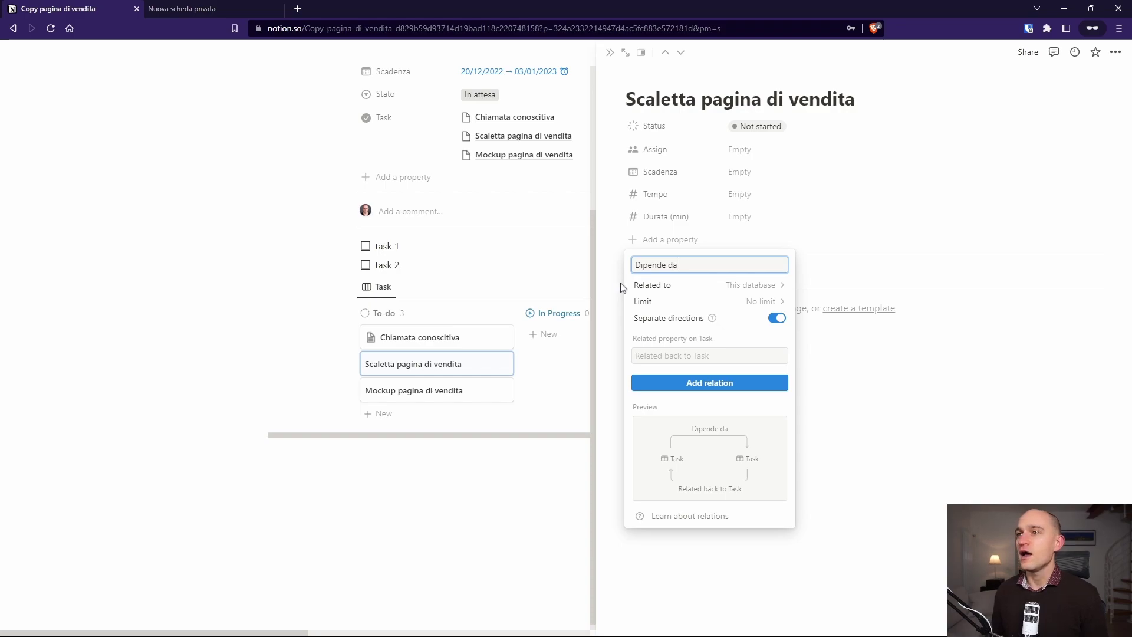
click(670, 383)
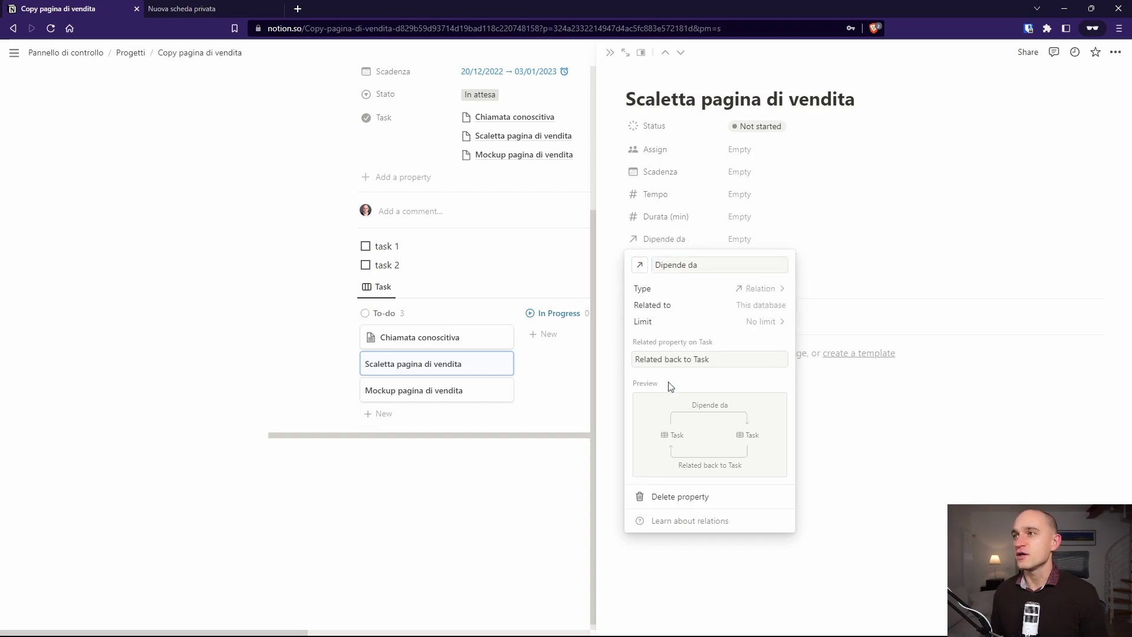
click(851, 446)
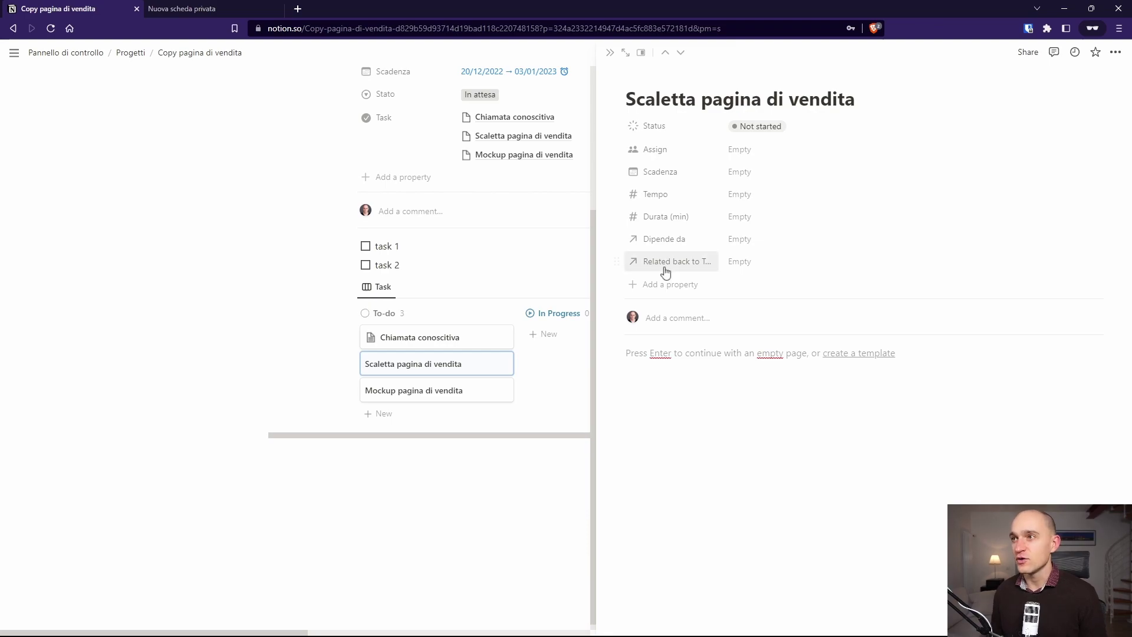
click(617, 261)
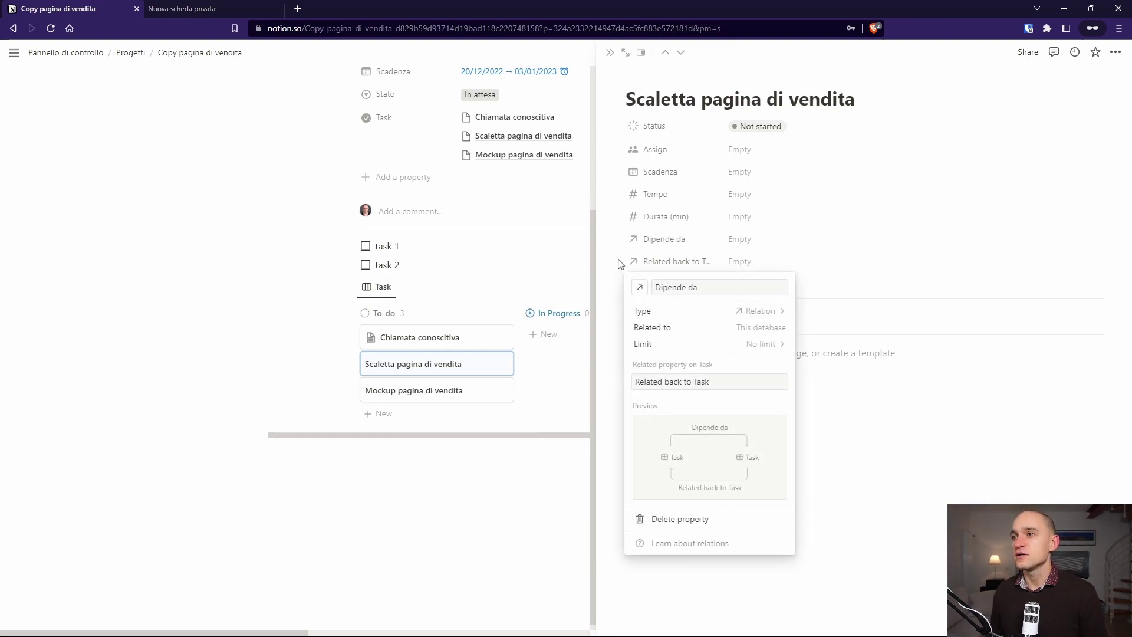
key(Escape)
click(615, 260)
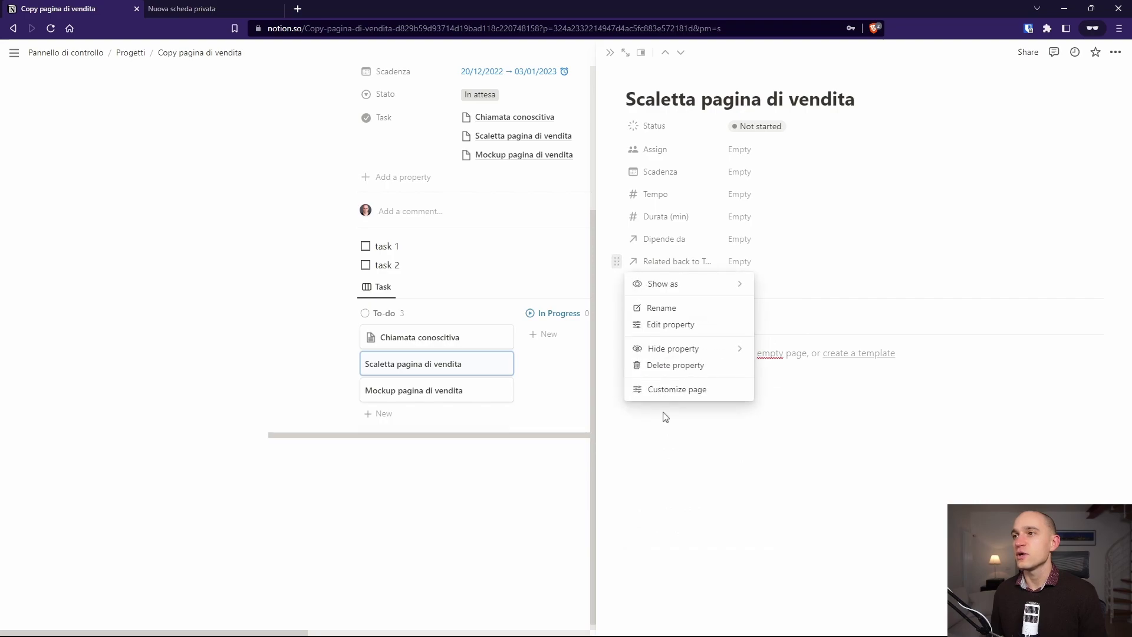
click(655, 365)
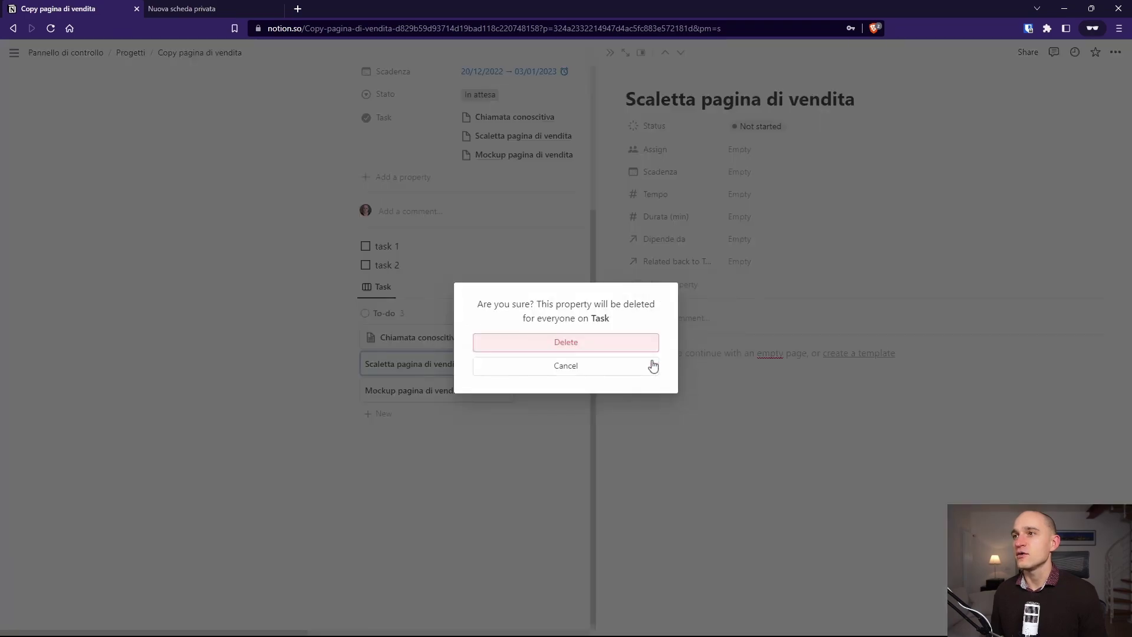
click(611, 344)
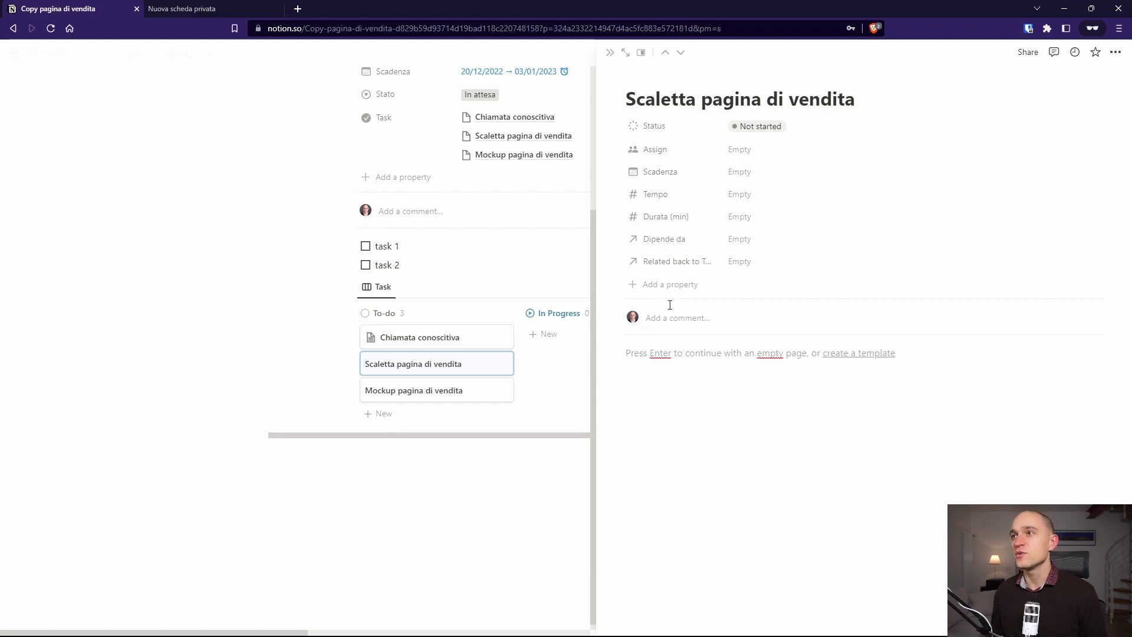
Step: Set Scaletta pagina di vendita's Dipende da relation to Chiamata conoscitiva
click(731, 243)
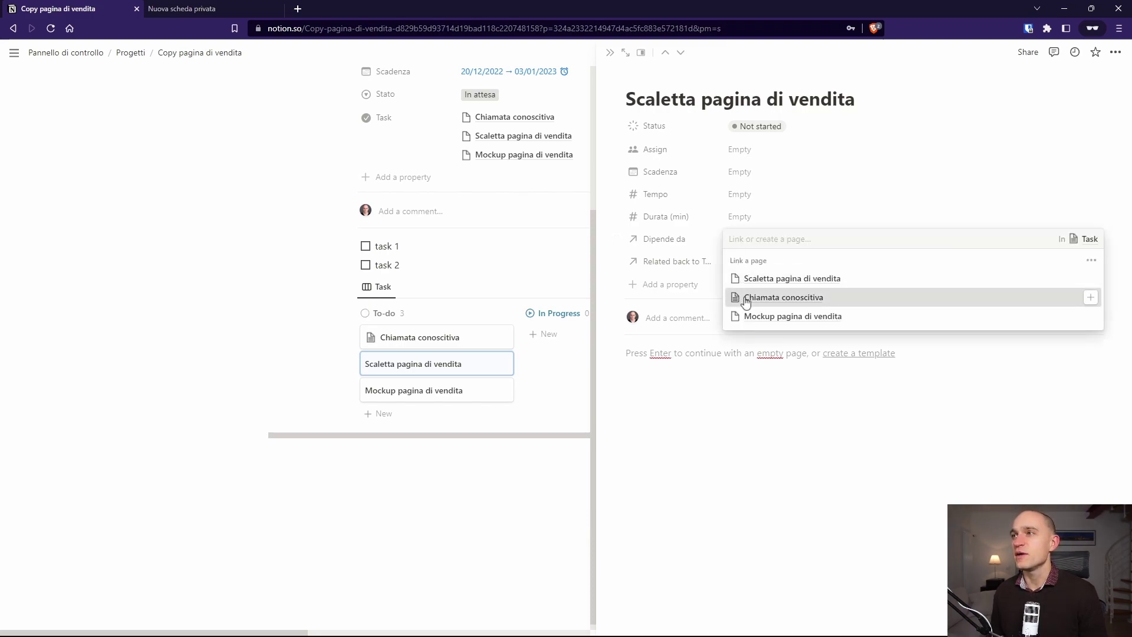
click(737, 297)
click(750, 374)
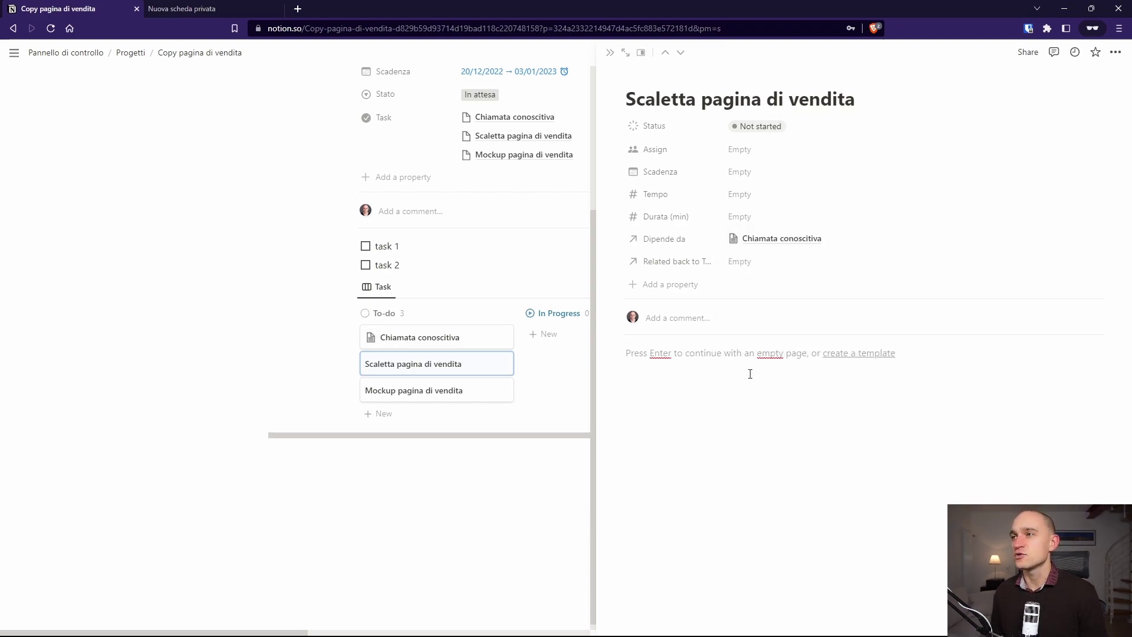
Step: On Chiamata conoscitiva, rename 'Related back to Task' to 'Blocca', then return to Scaletta
click(422, 336)
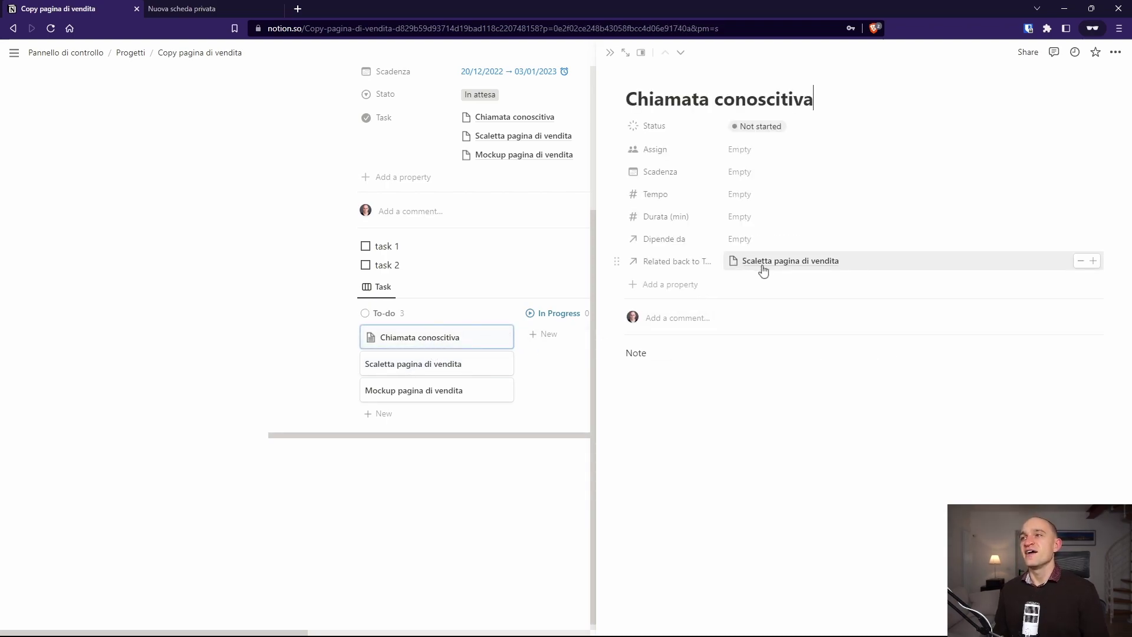
click(688, 267)
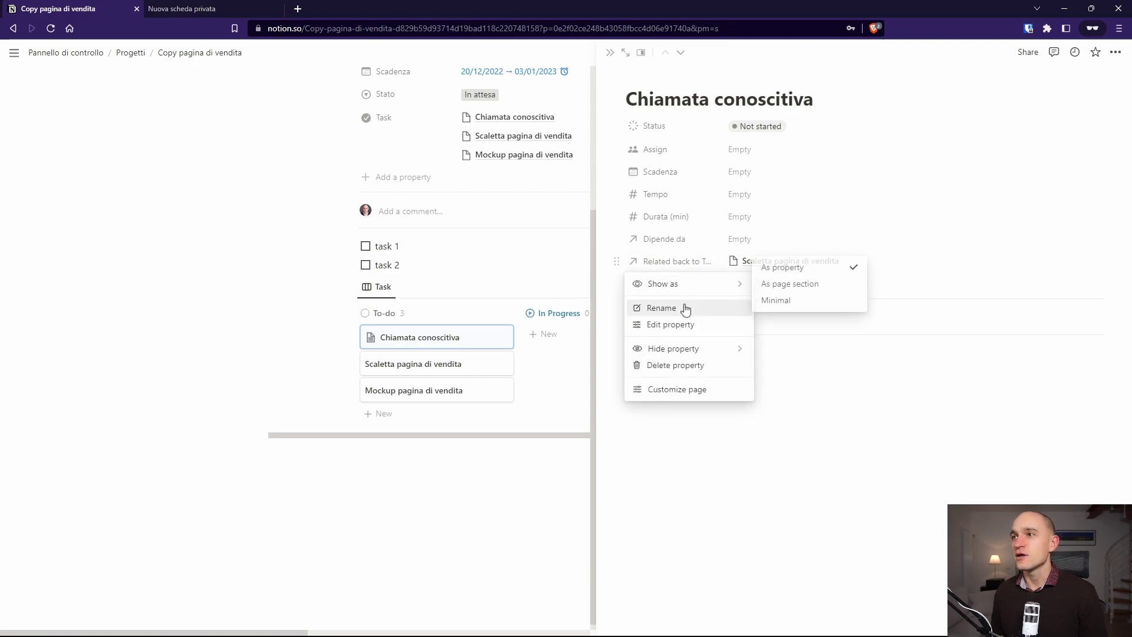
click(685, 307)
text(Blo)
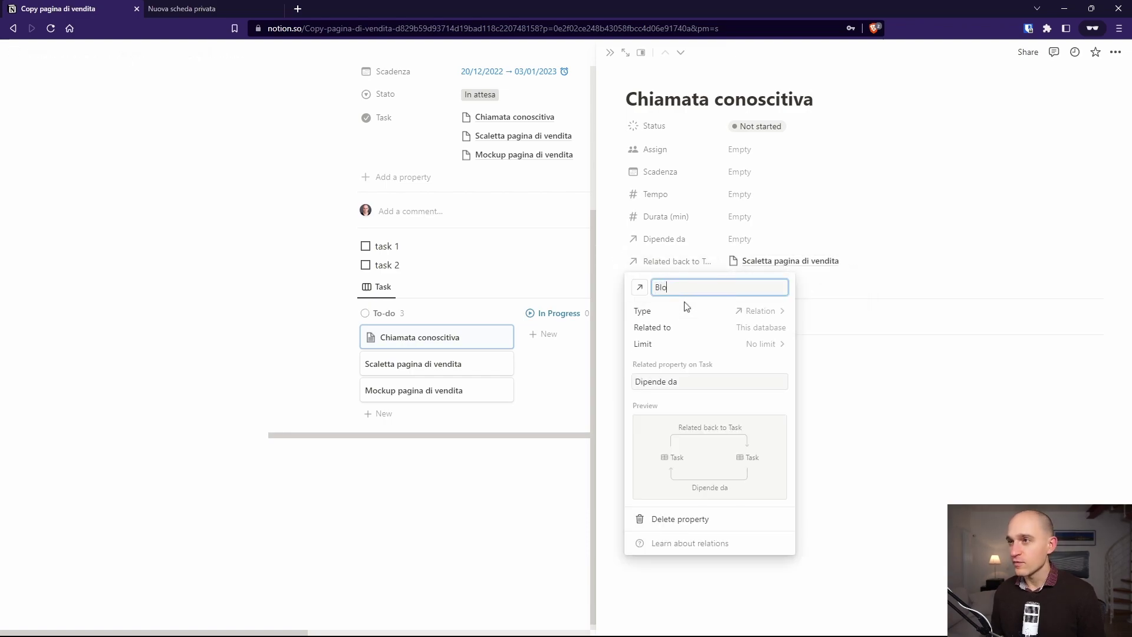
text(cca)
click(844, 374)
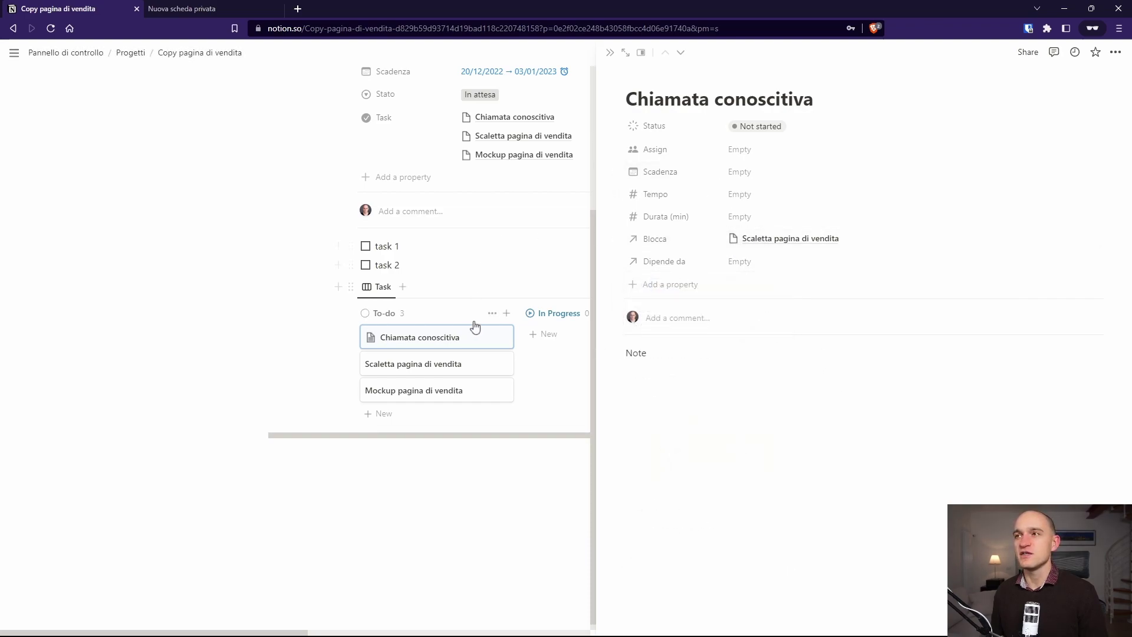
click(448, 366)
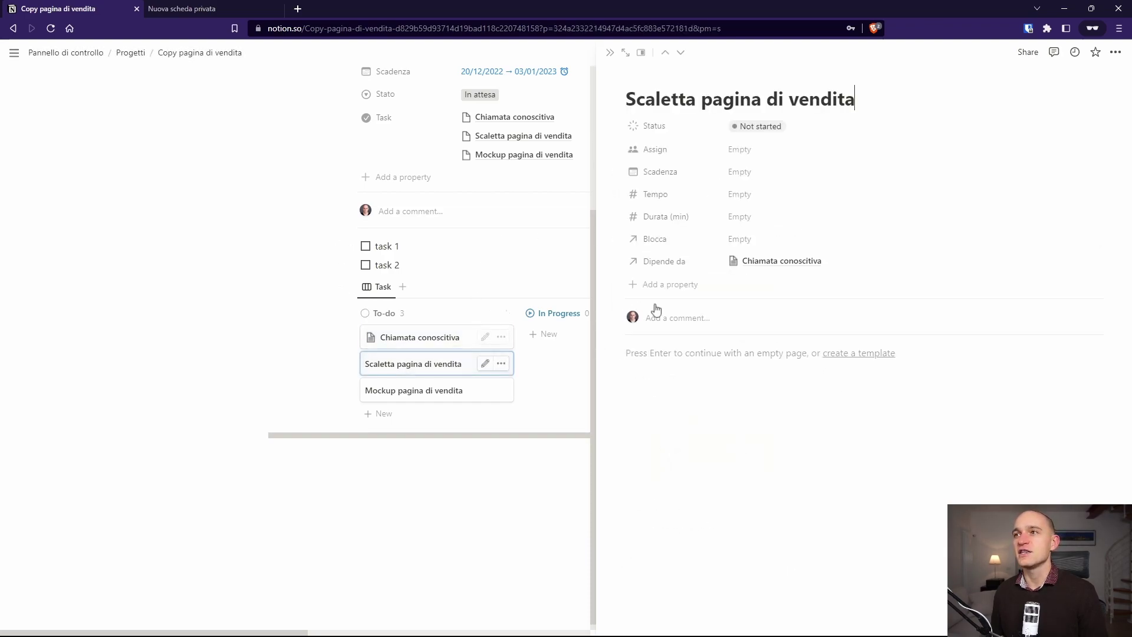
Step: Rename the Dipende da relation to 'È bloccata'
click(669, 262)
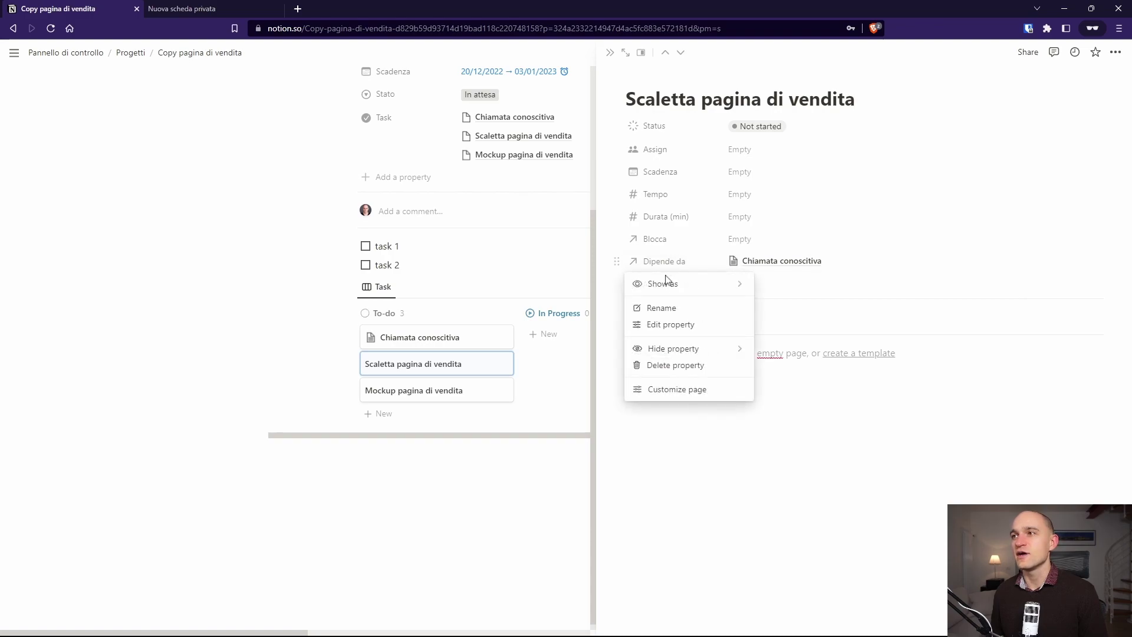
mouse_move(681, 355)
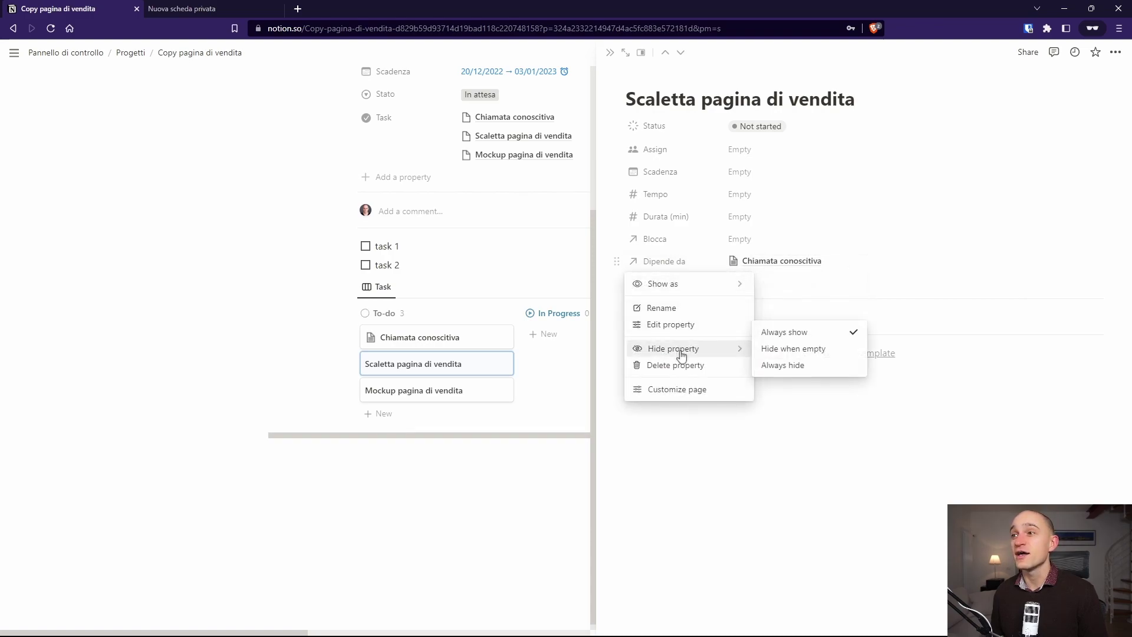
click(671, 325)
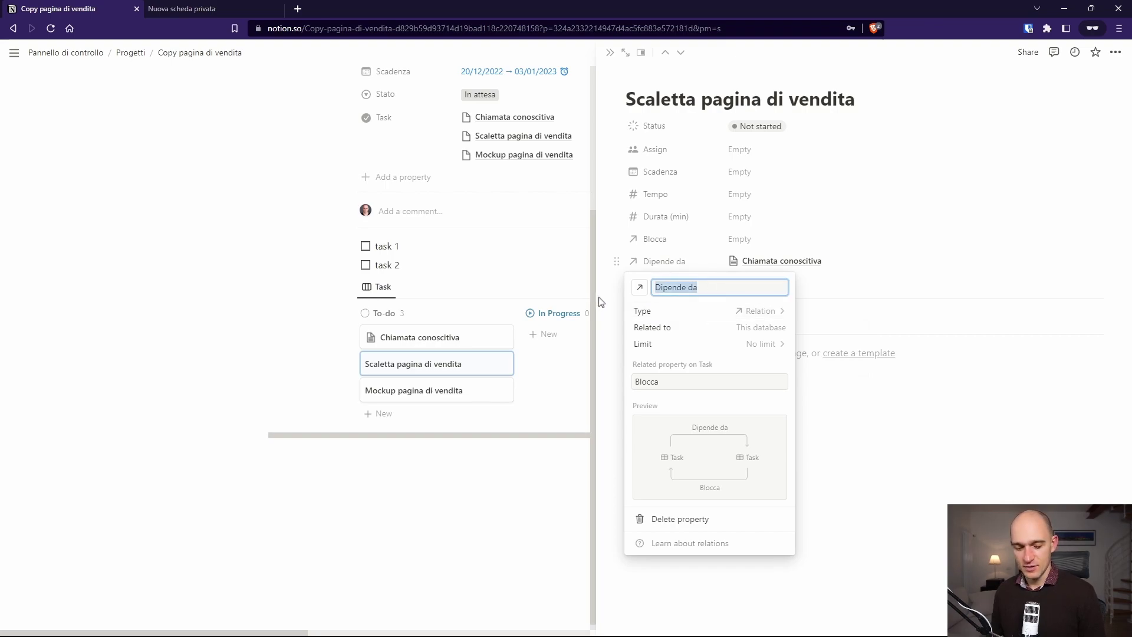
text(È)
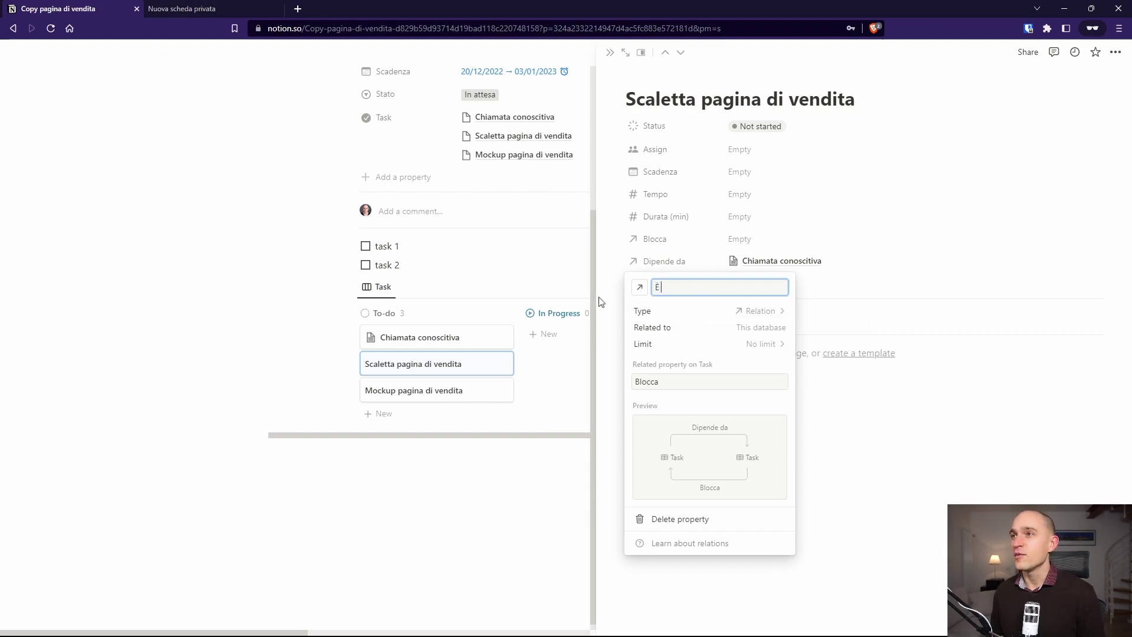
text( bloccata)
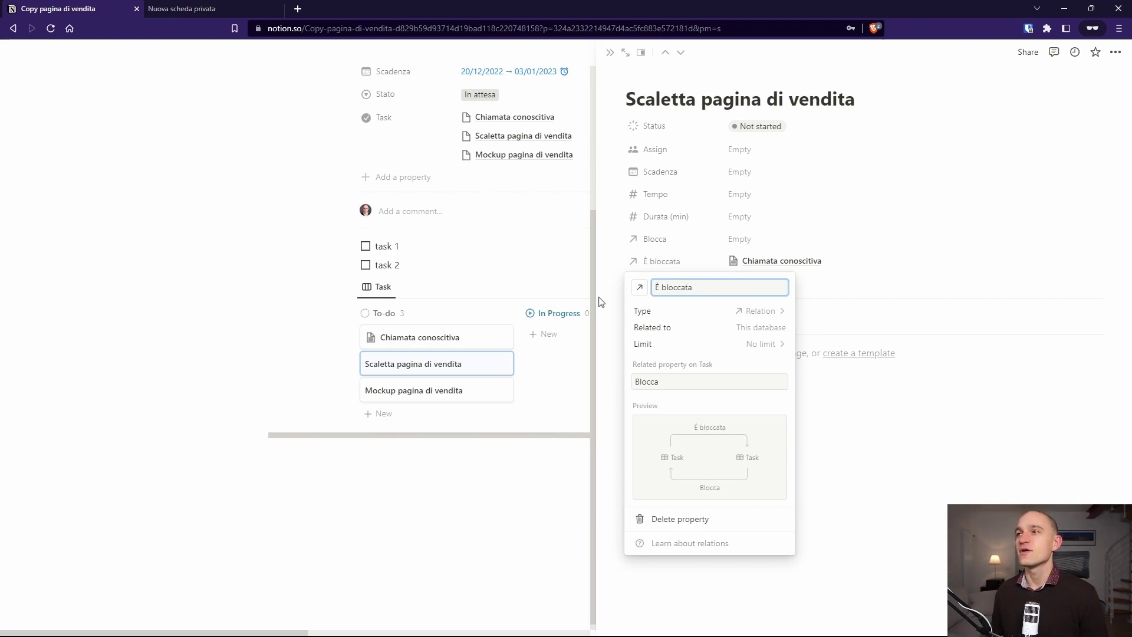
click(857, 409)
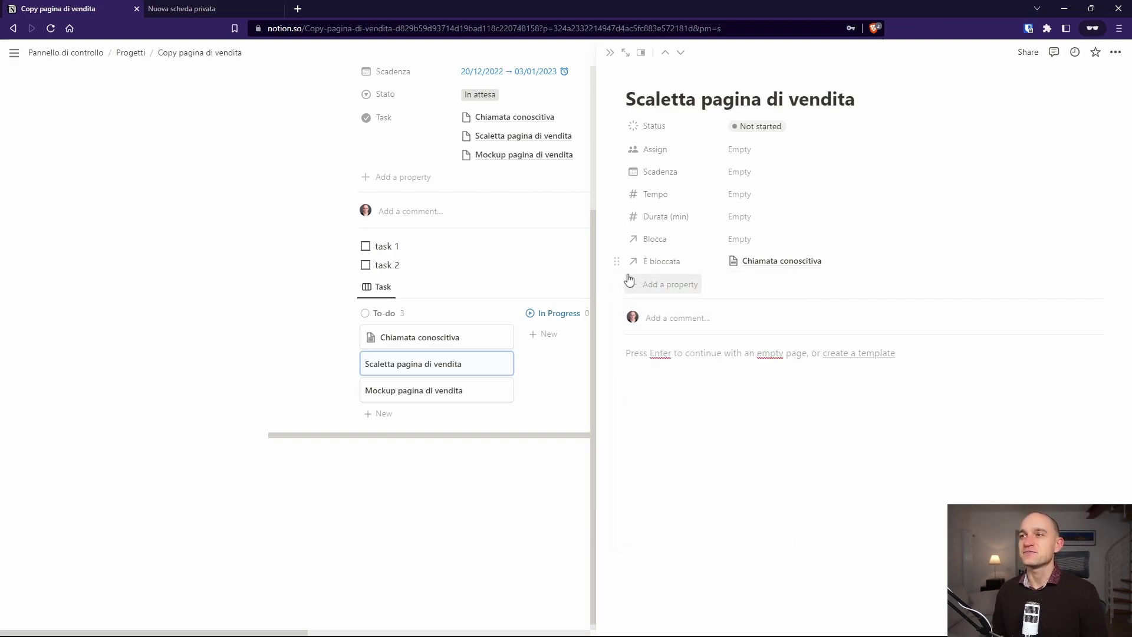
Step: Move È bloccata above Blocca and switch to the private browser tab
drag(617, 261, 614, 238)
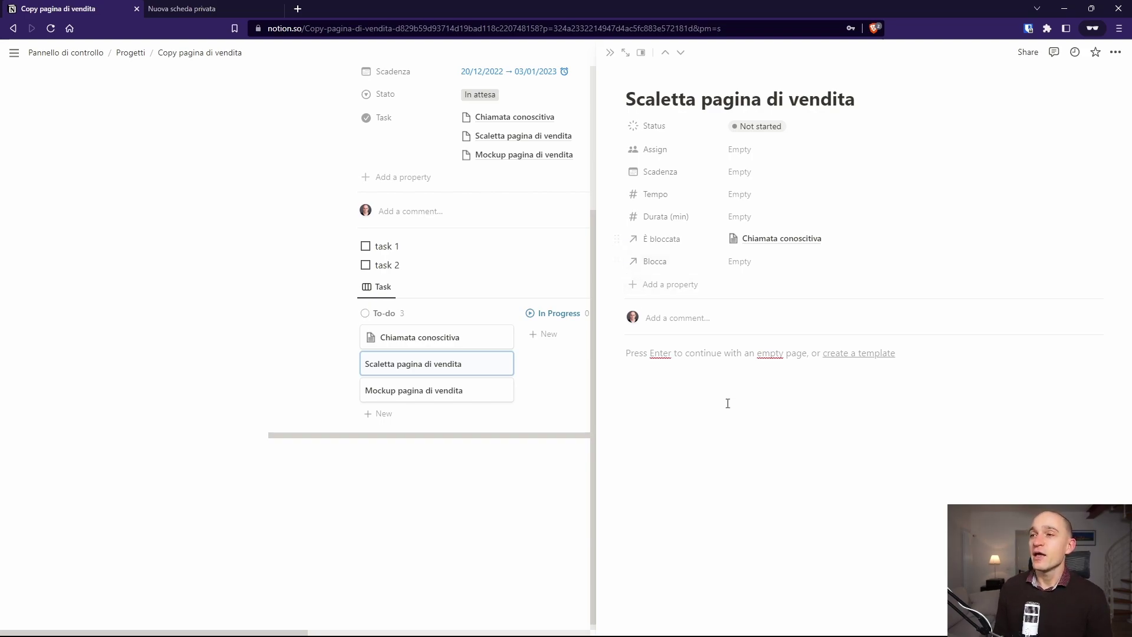
click(763, 456)
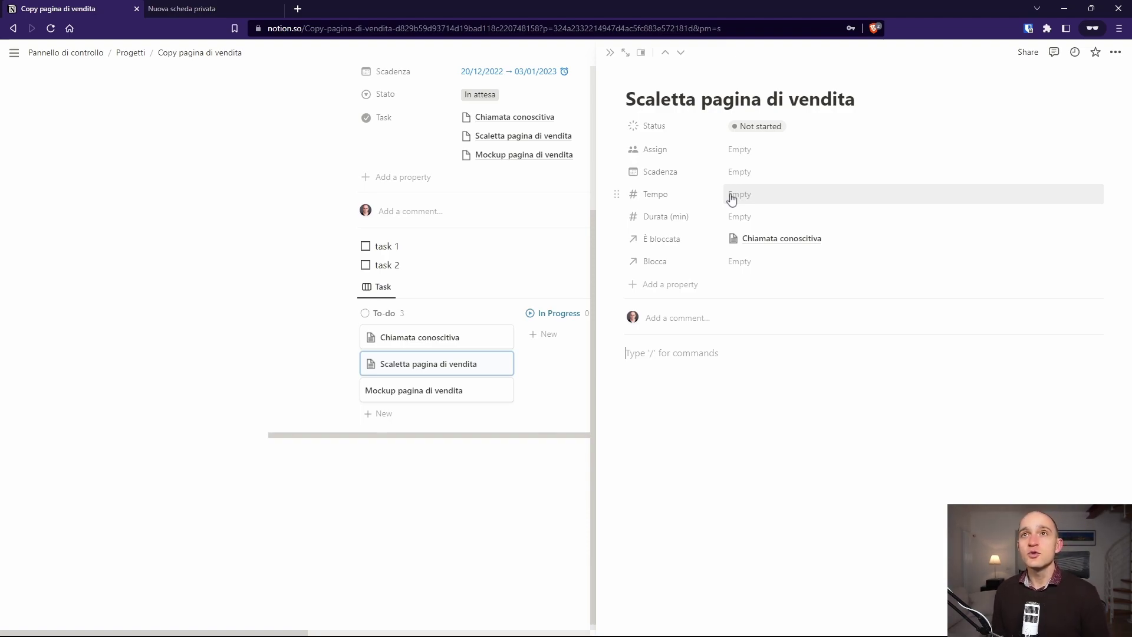
click(161, 5)
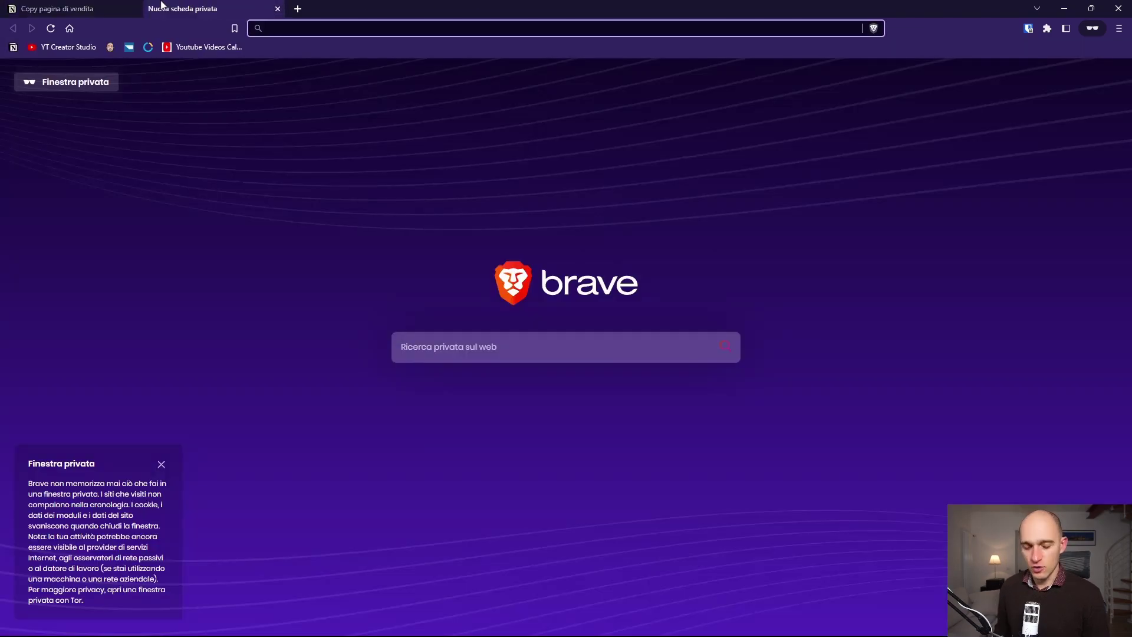
Step: Search for clockify, open the clockify.me homepage, then return to the Notion tab
text(clockify)
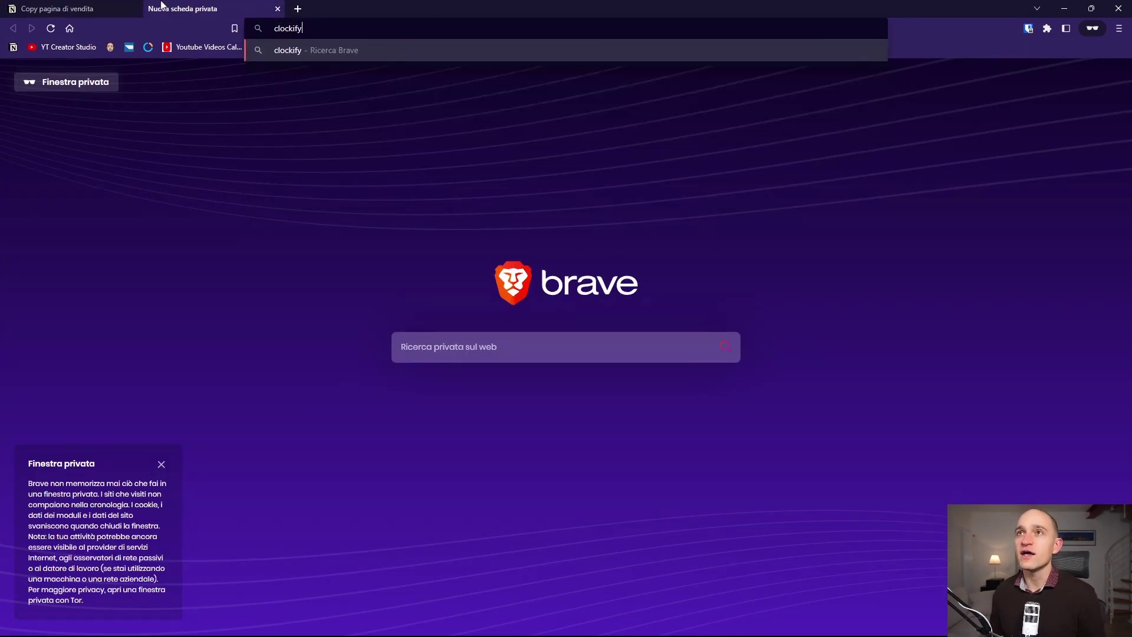
key(Return)
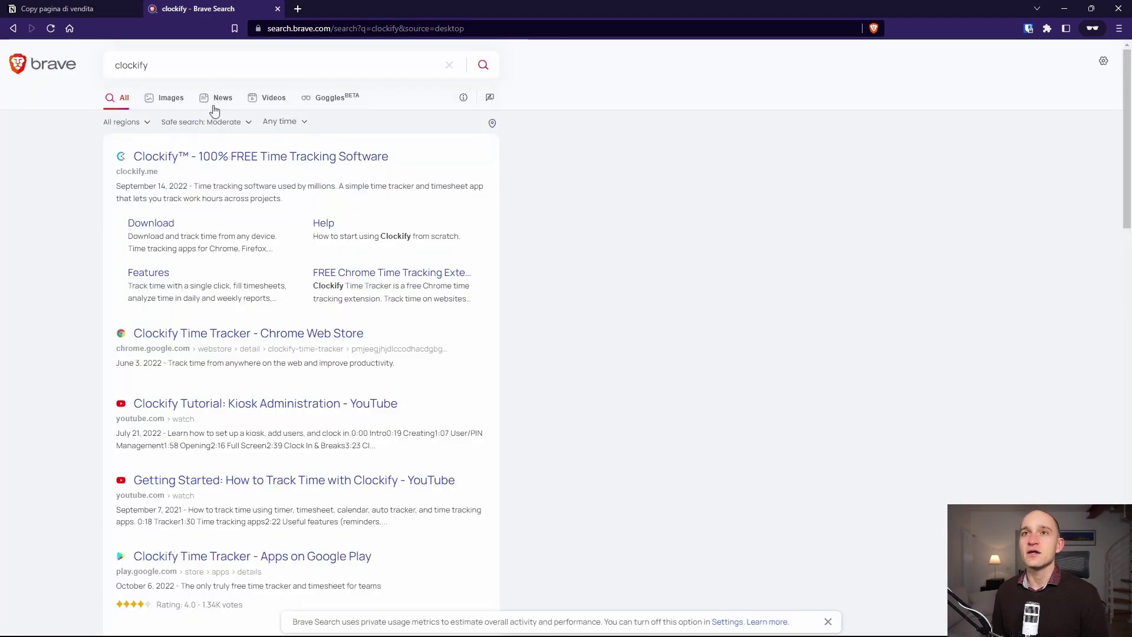
click(201, 157)
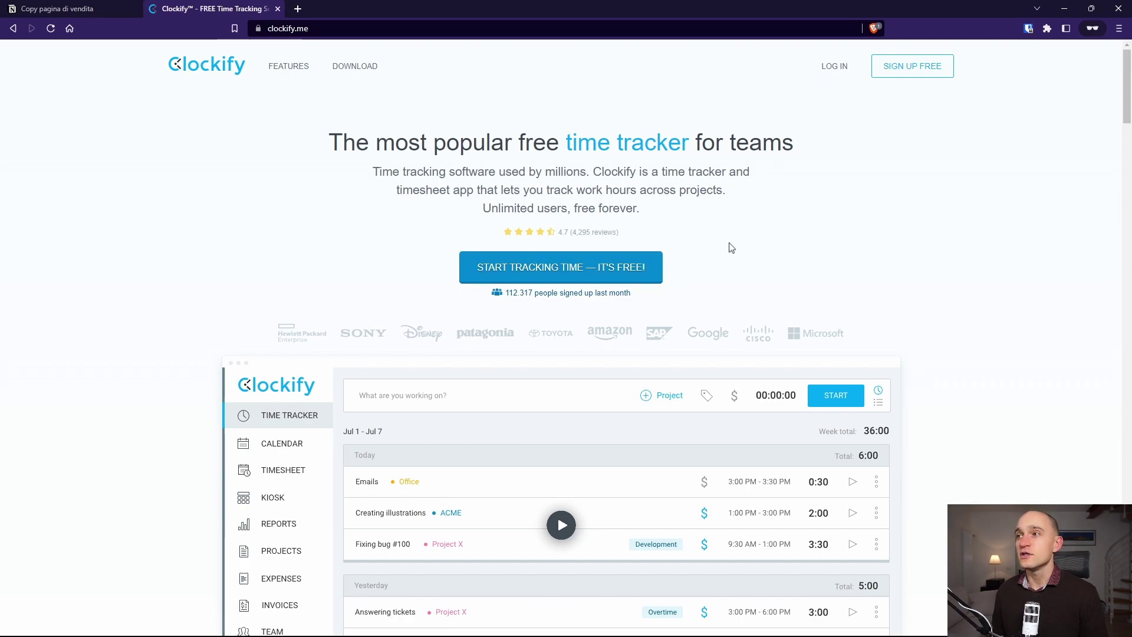
scroll(732, 248, down, 3)
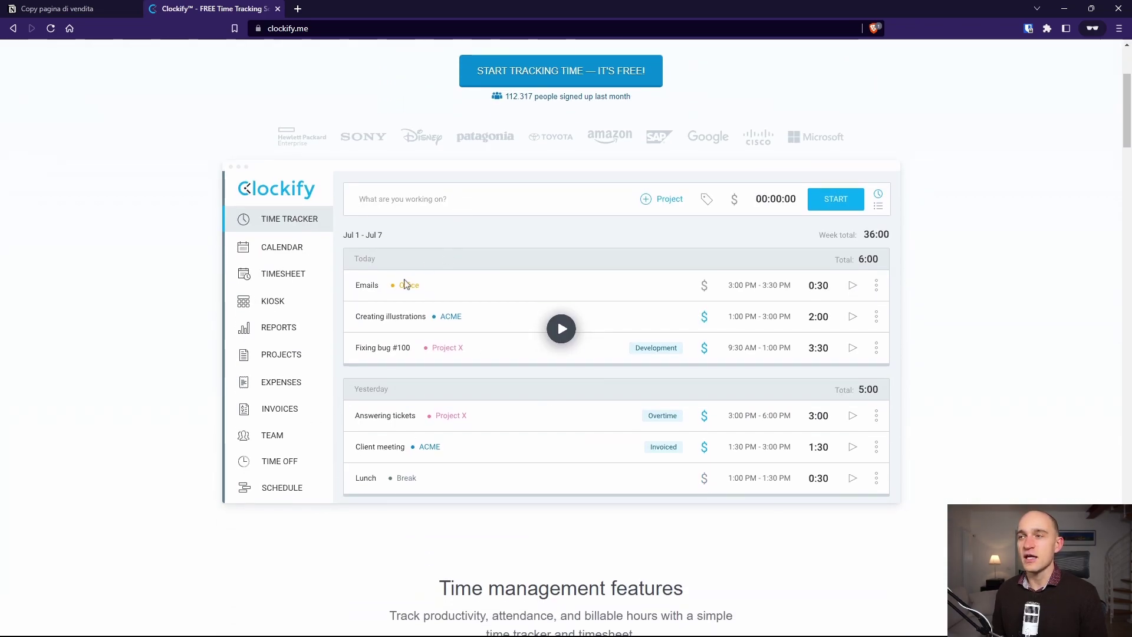
click(57, 8)
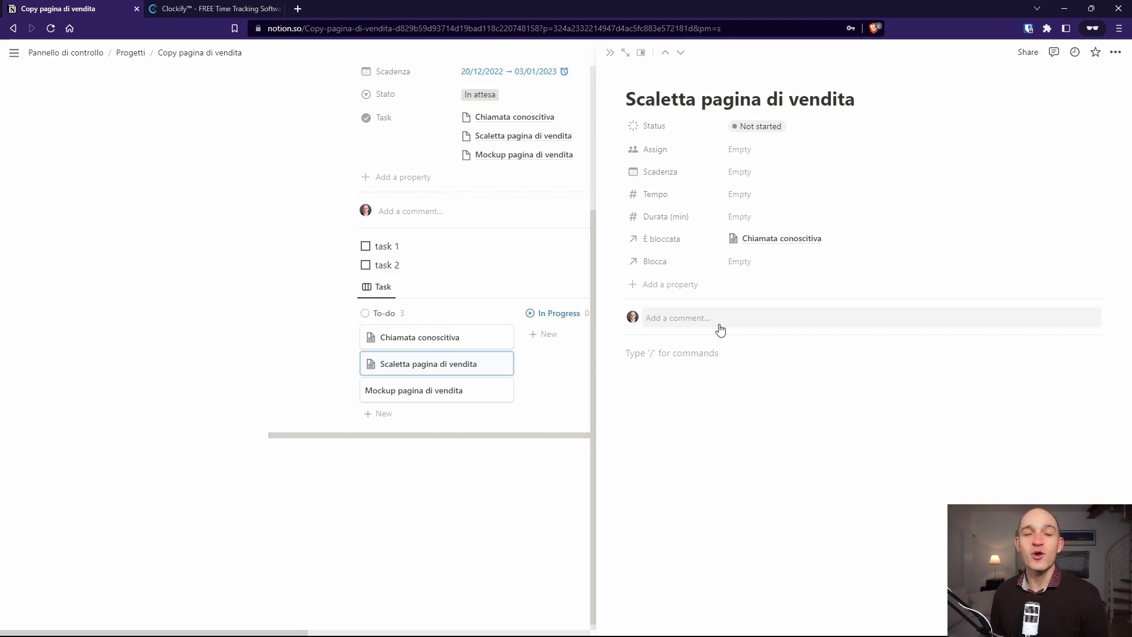
Step: Add a Number property named 'Completamento' shown as a bar to the Scaletta pagina di vendita task
click(638, 285)
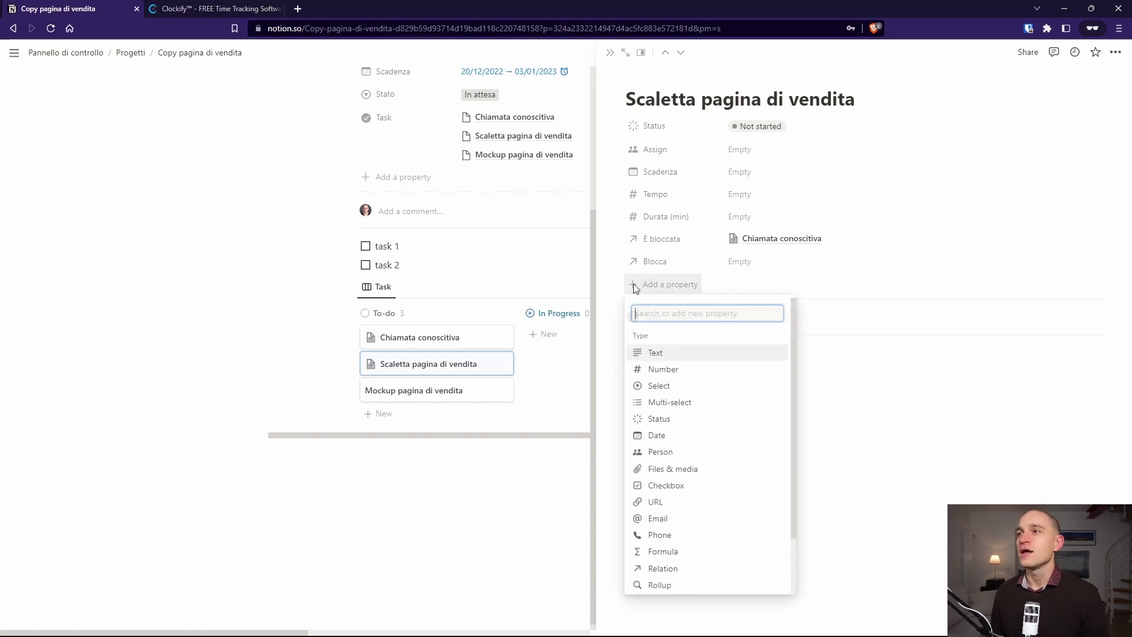
click(661, 370)
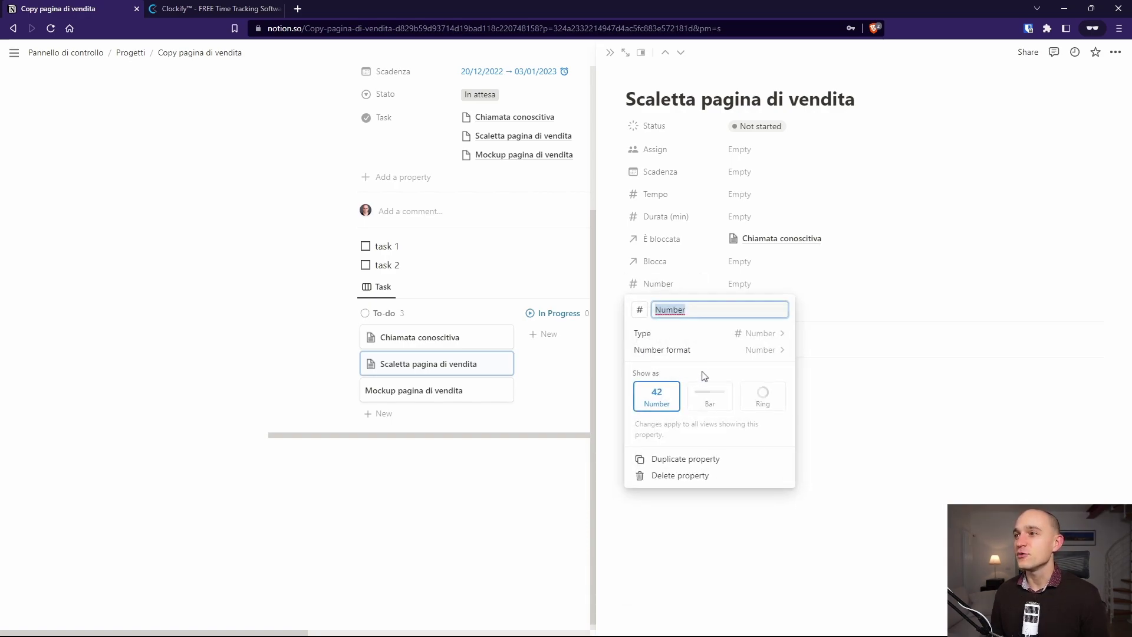
click(706, 403)
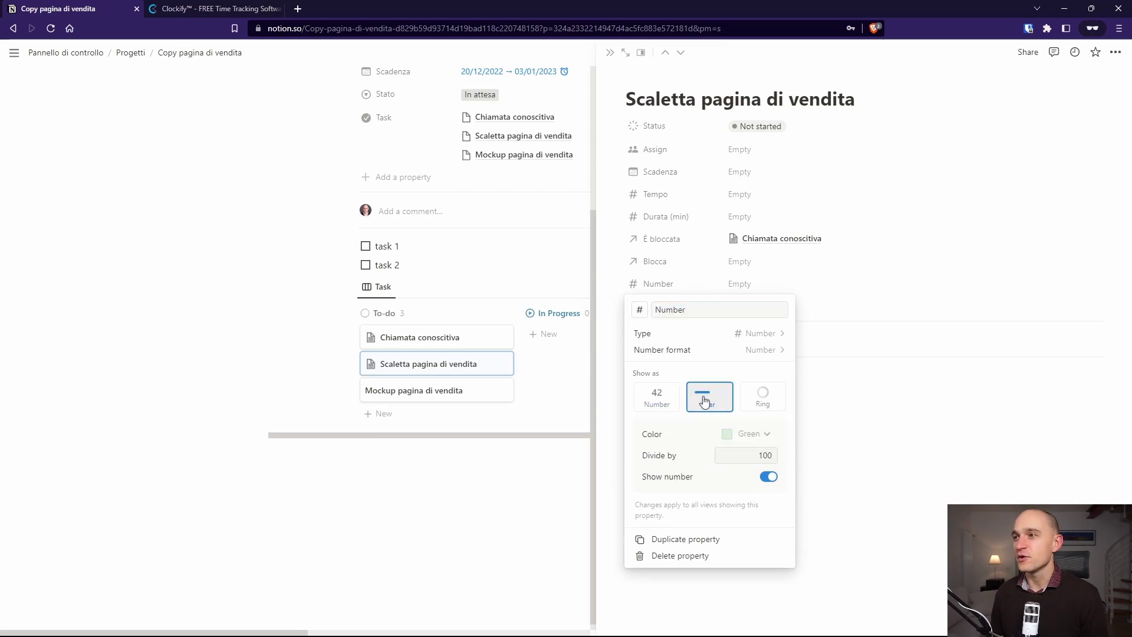
double_click(701, 310)
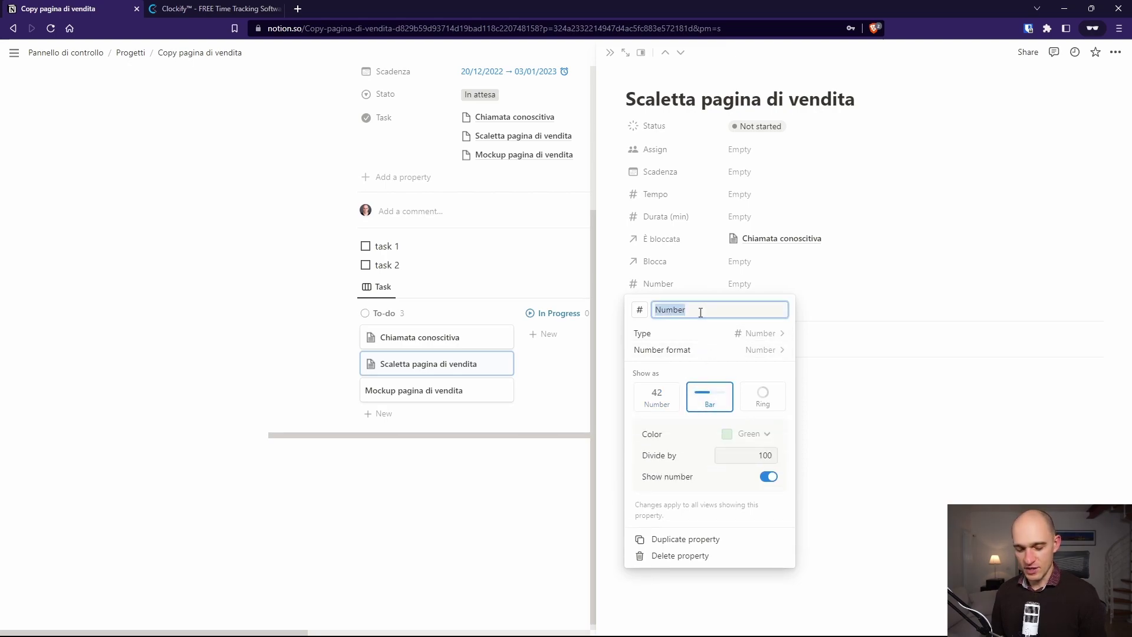
text(Completamento)
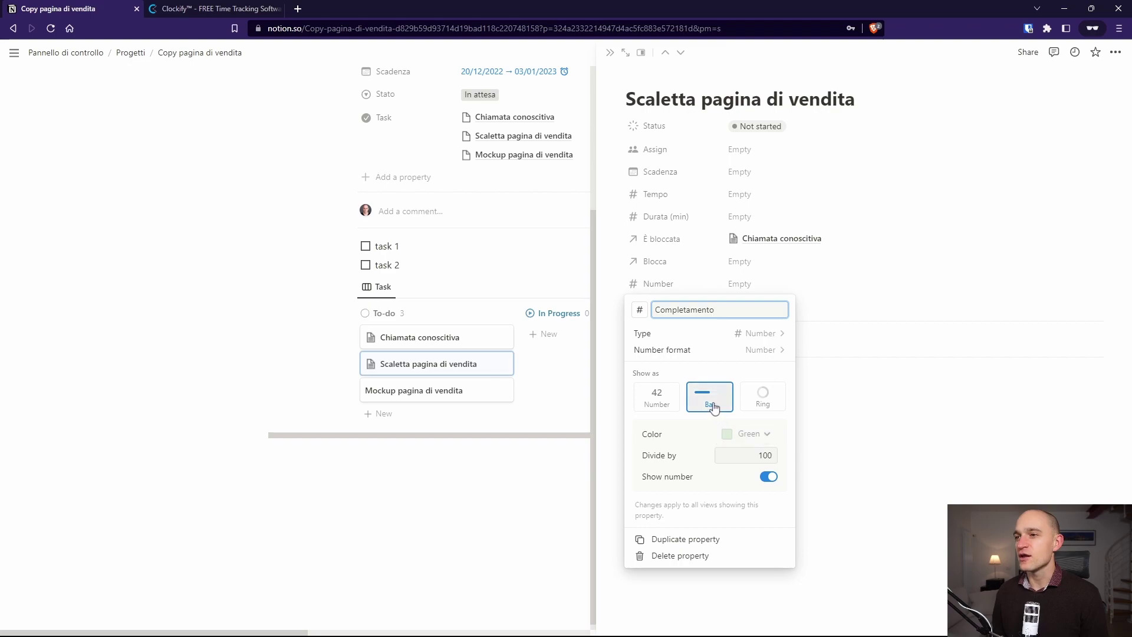
click(874, 446)
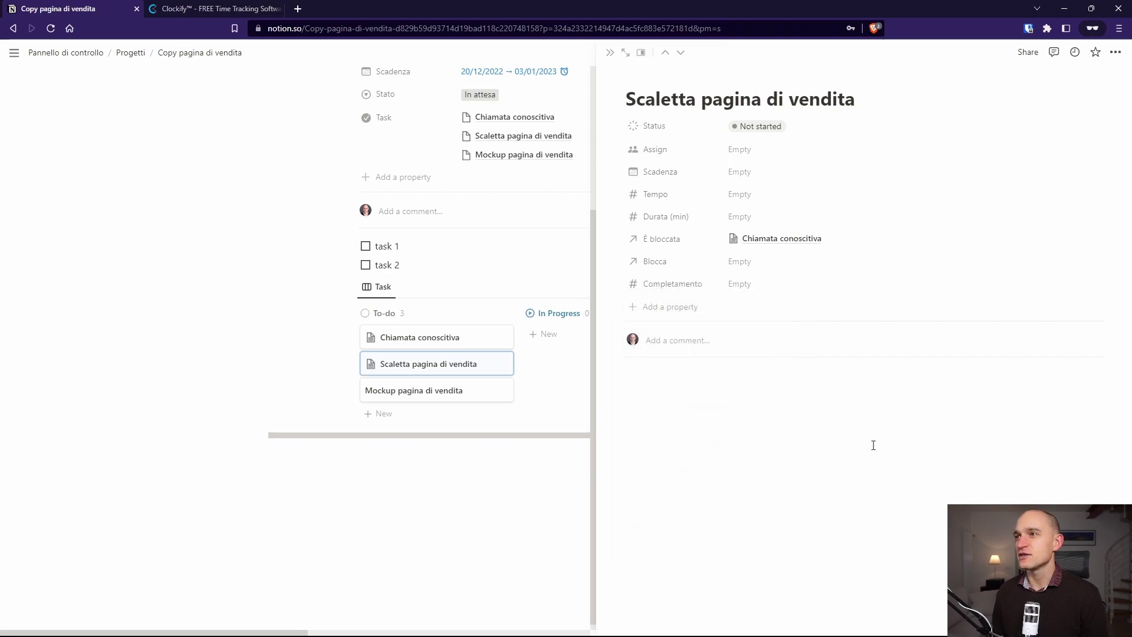
Step: Enter 90 as the Completamento value, then correct it to 10
click(742, 284)
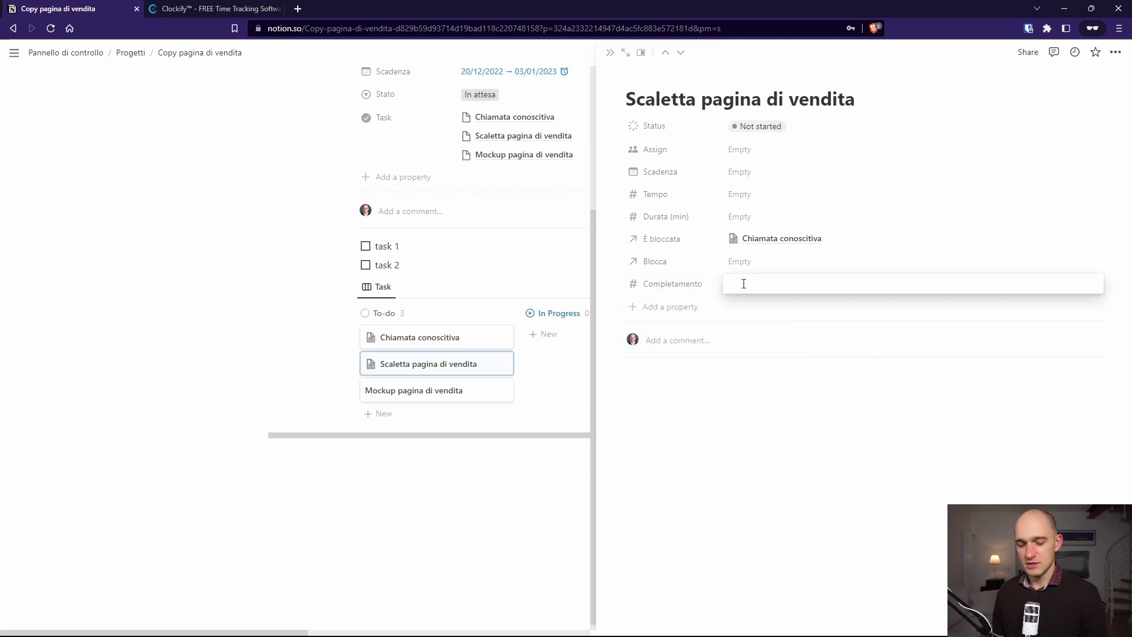
text(90)
key(Return)
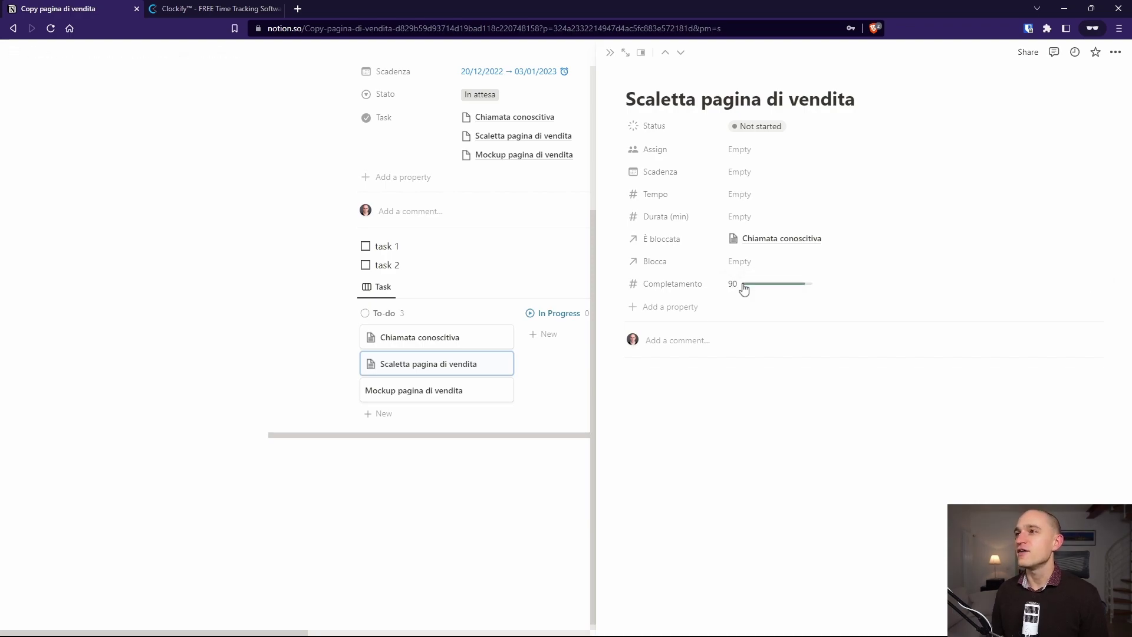
click(755, 283)
key(BackSpace)
key(BackSpace)
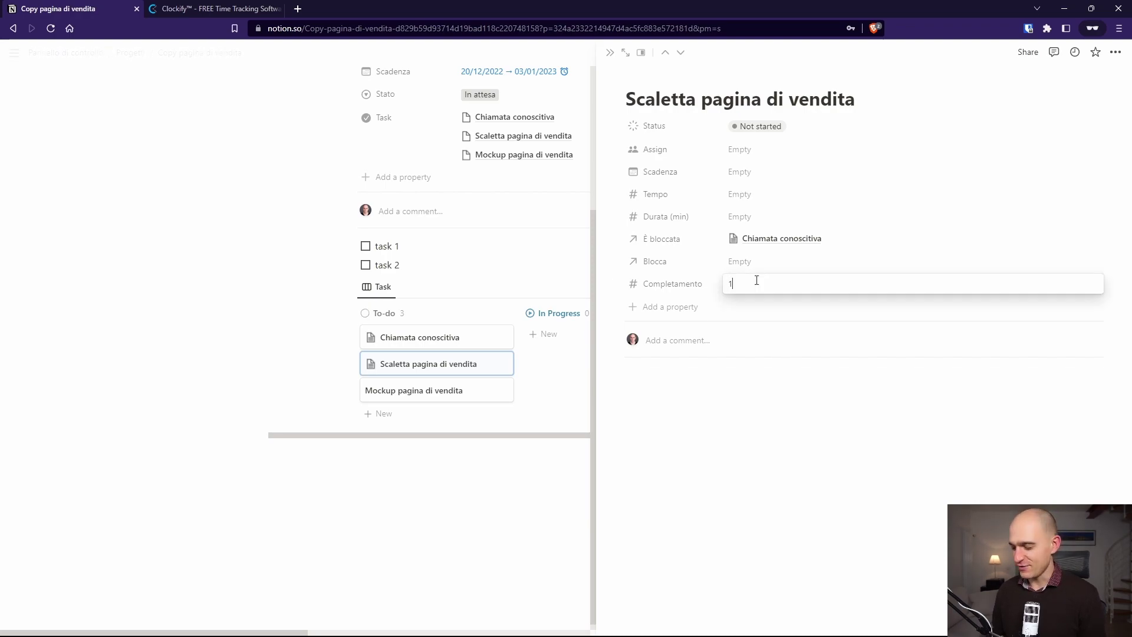
text(10)
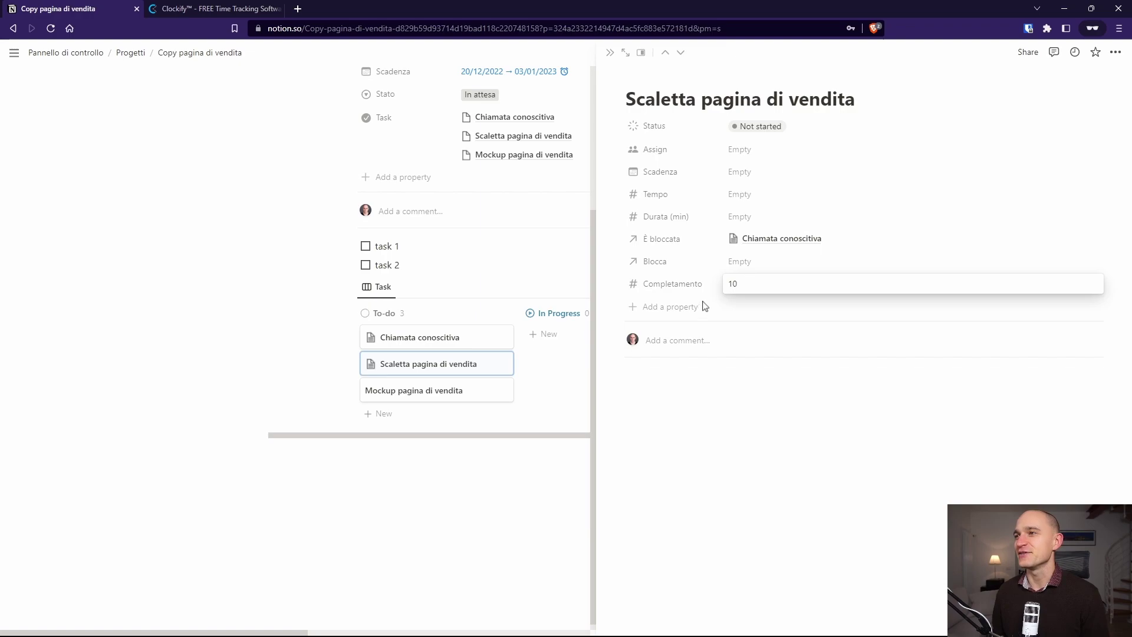
key(Return)
Step: Show Completamento as a ring without the number, then close the task page
click(617, 284)
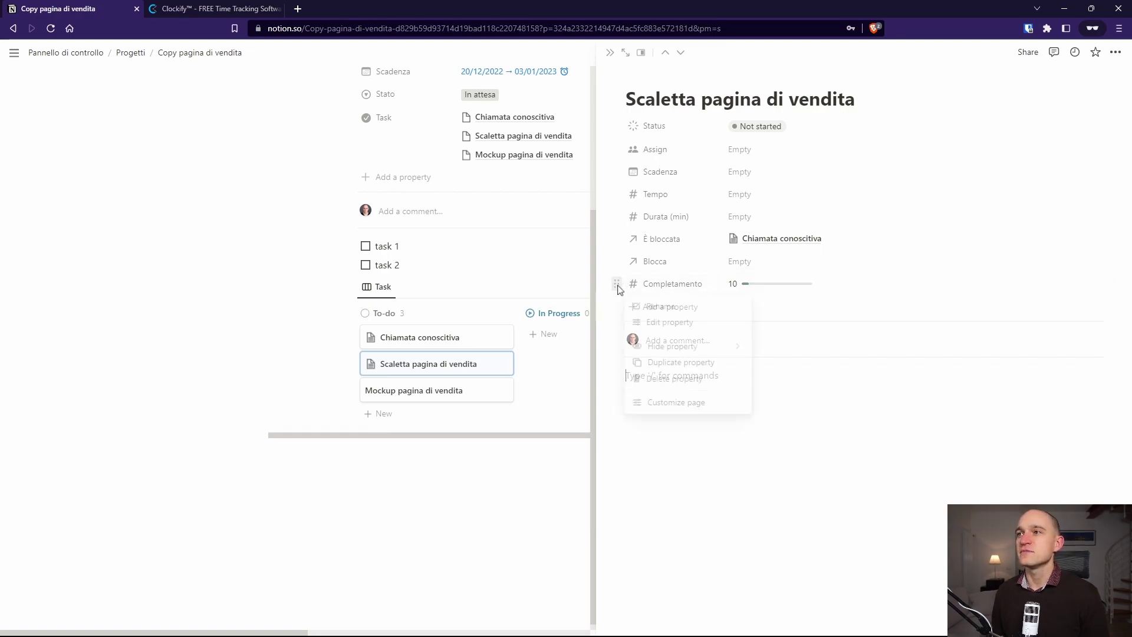
click(670, 322)
click(762, 406)
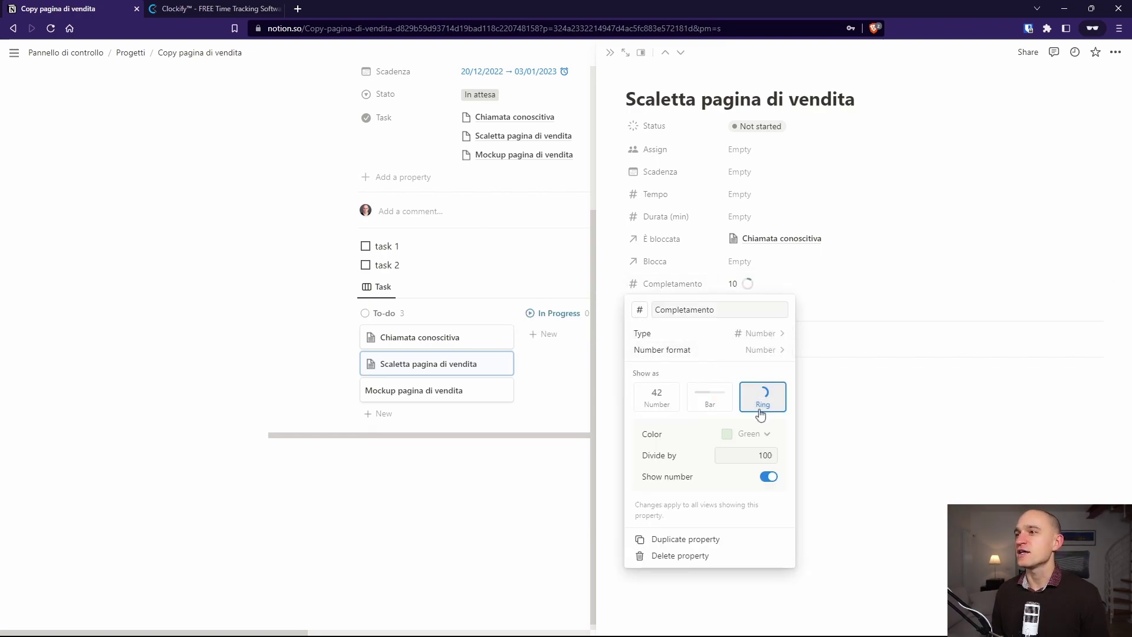
click(768, 478)
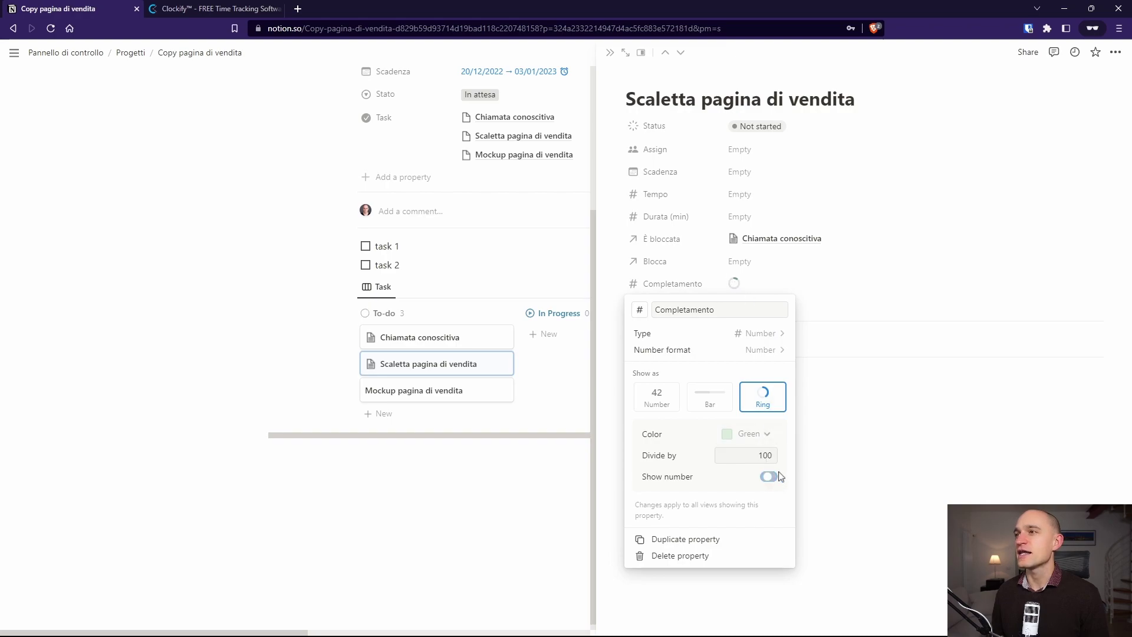
click(855, 432)
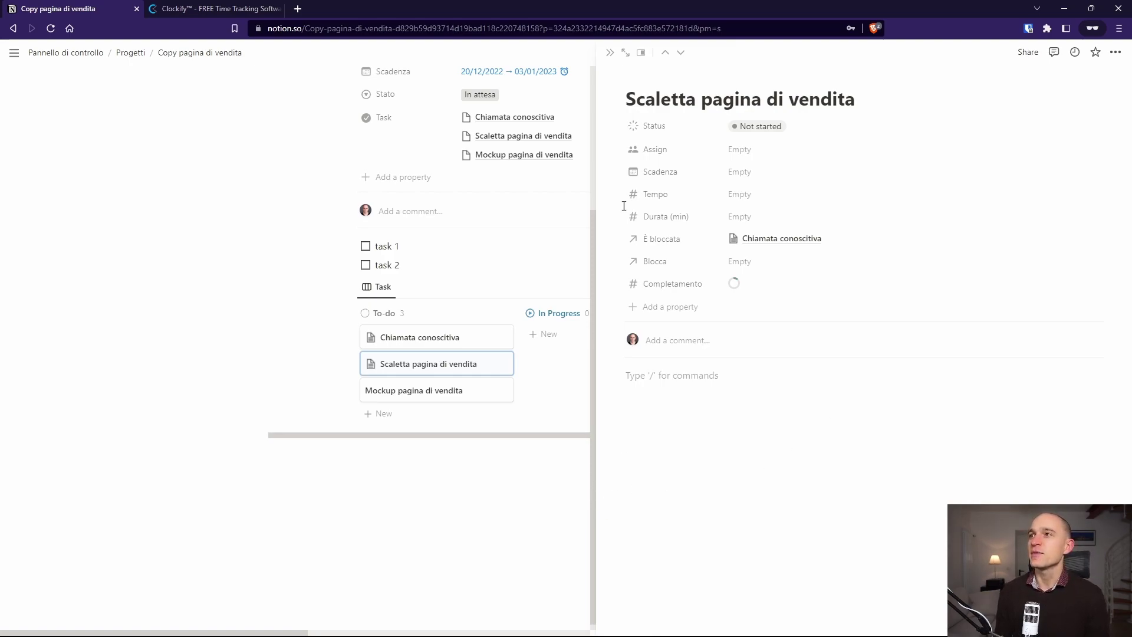
click(610, 52)
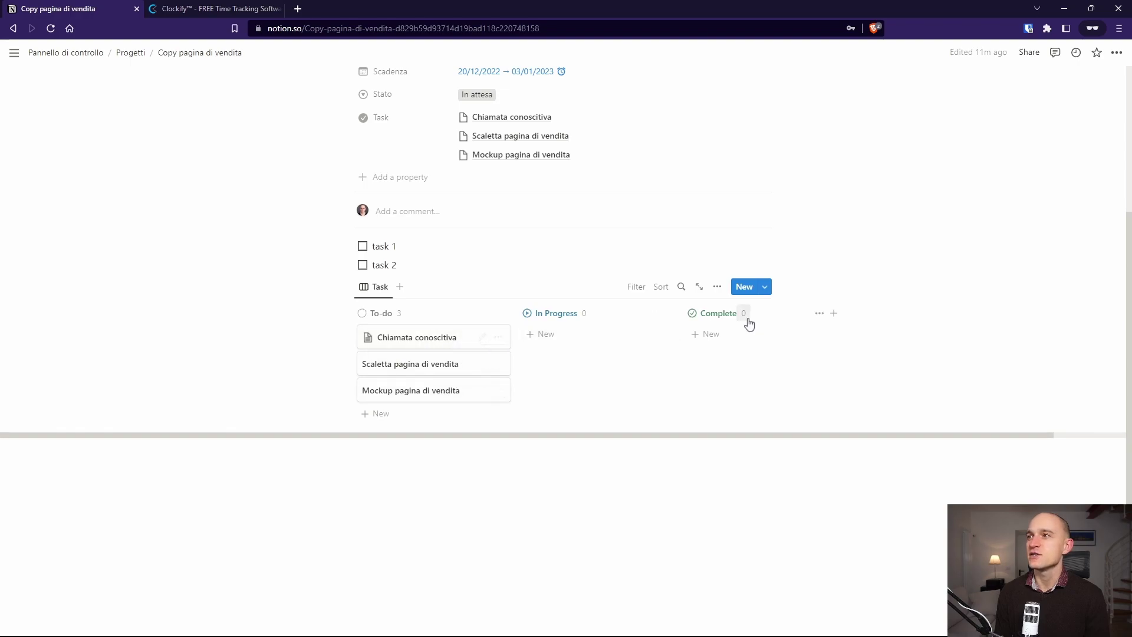
click(717, 288)
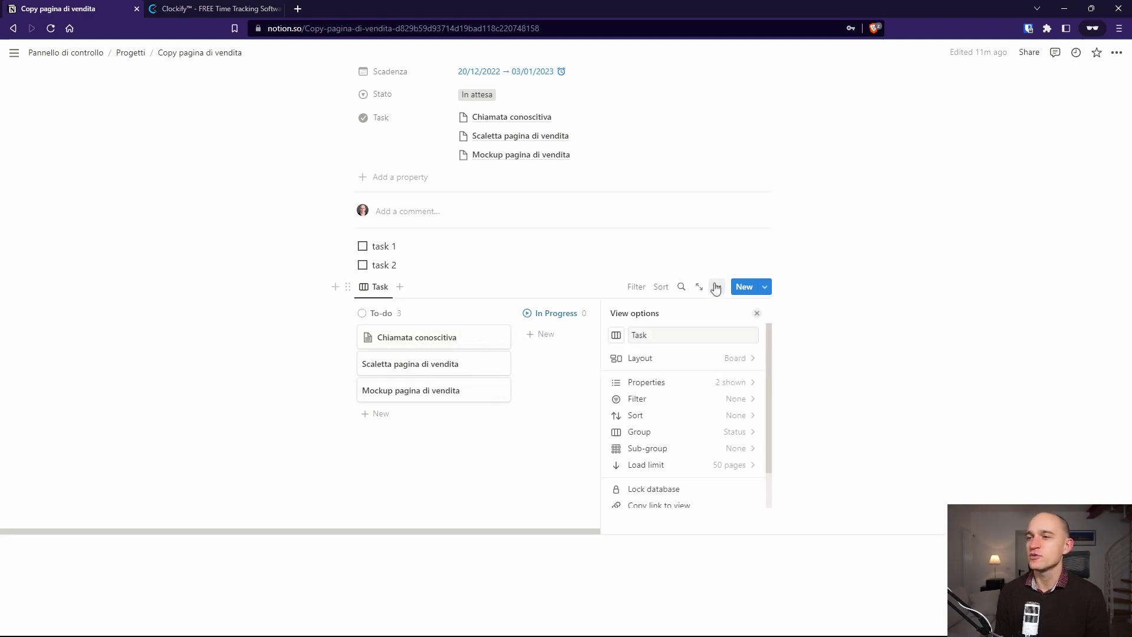
Step: Make the Completamento property visible on the Task board cards
click(734, 387)
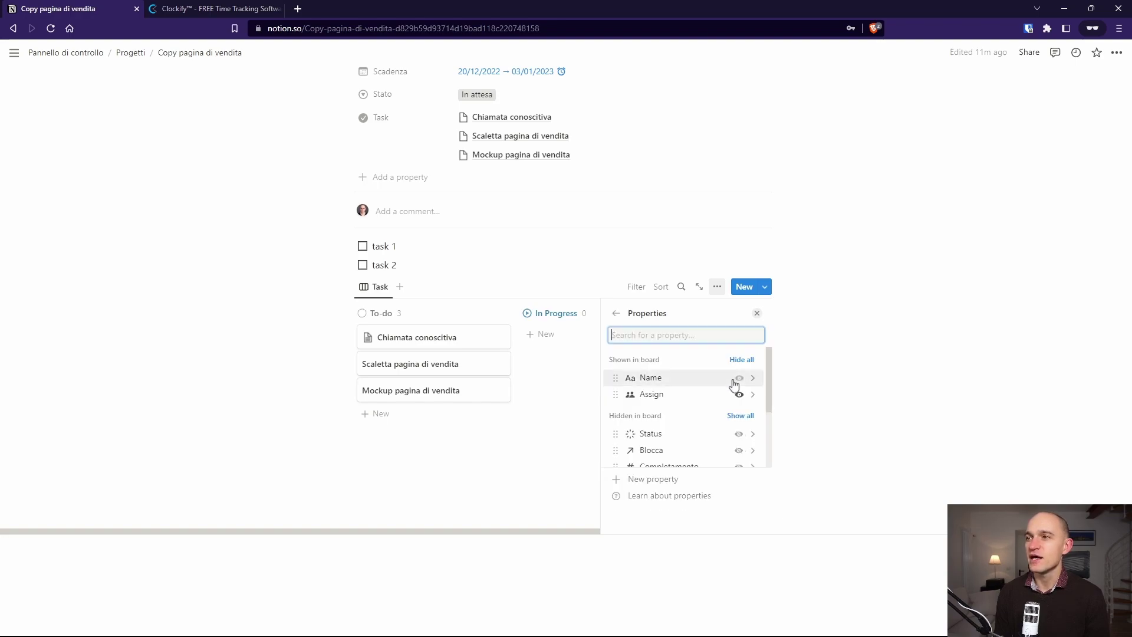
scroll(734, 386, down, 3)
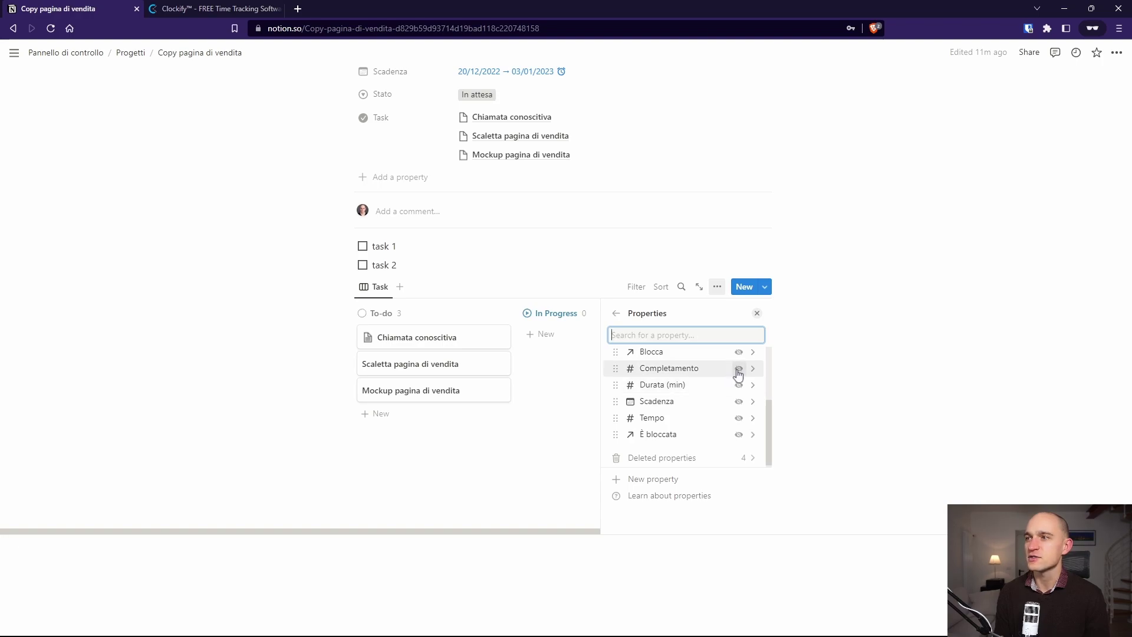
click(738, 370)
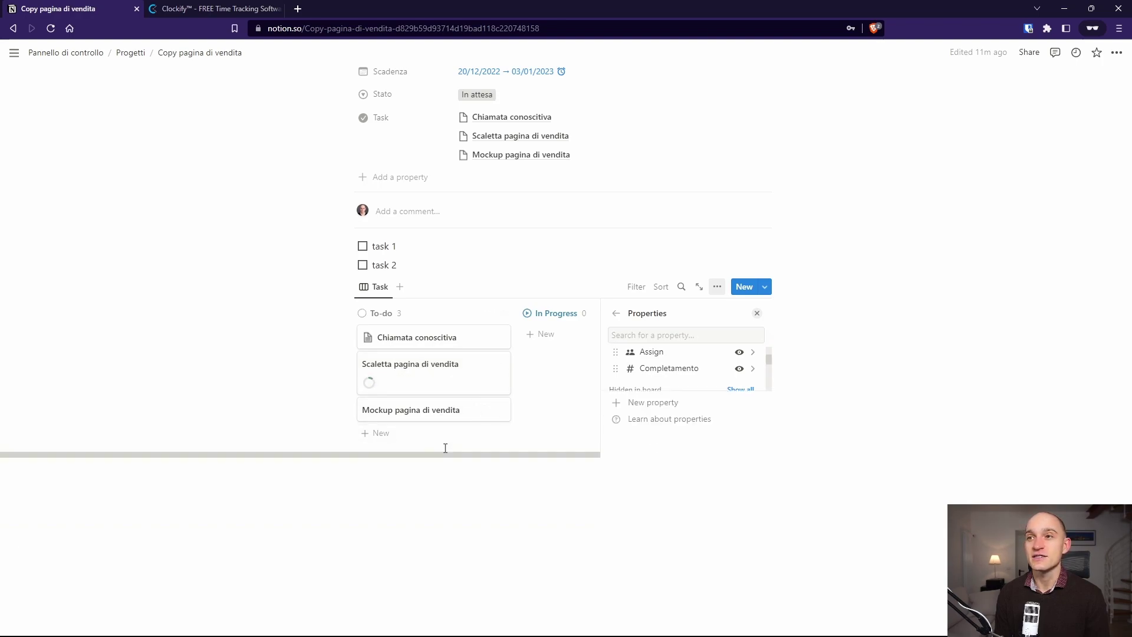
click(446, 448)
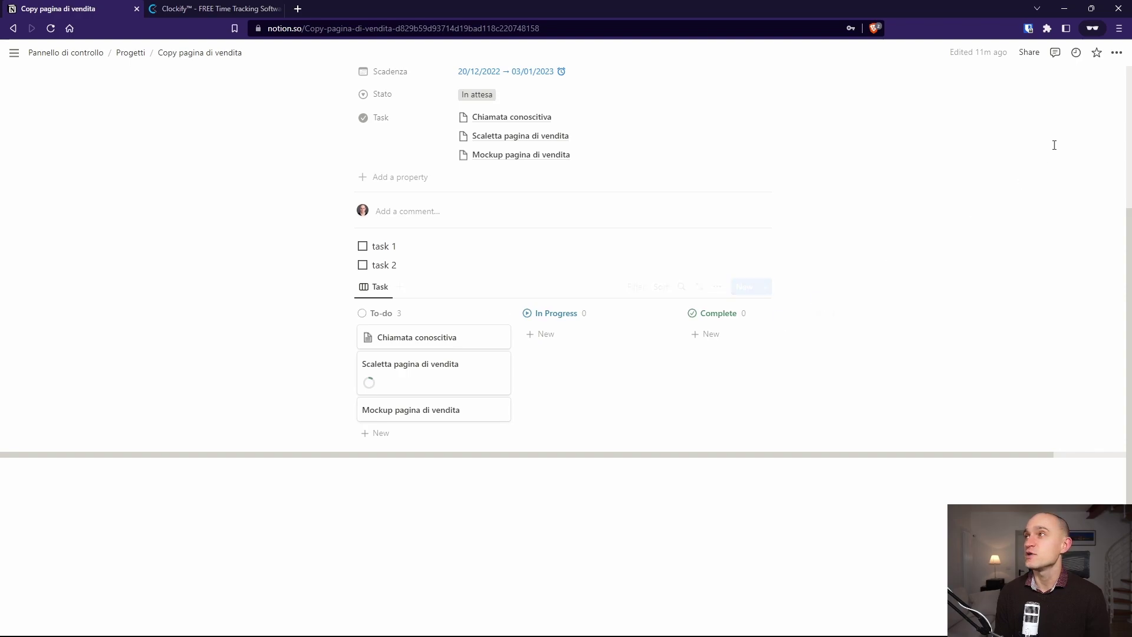
Step: Turn the page's Full width on, then back off to normal width
click(1116, 53)
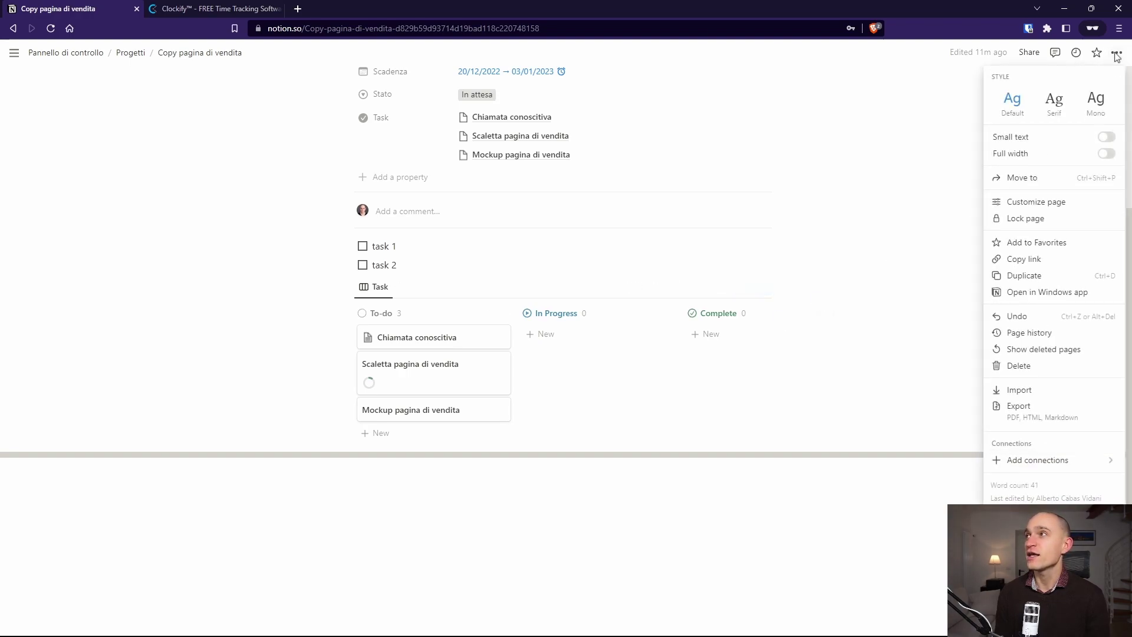
click(1107, 153)
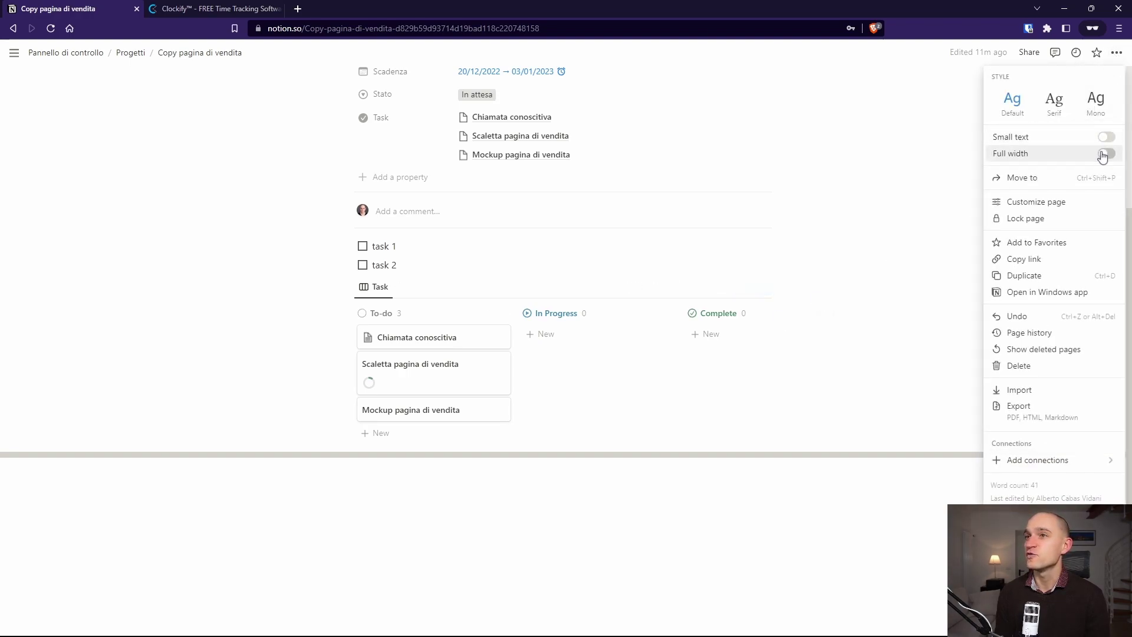
click(670, 265)
scroll(751, 285, up, 3)
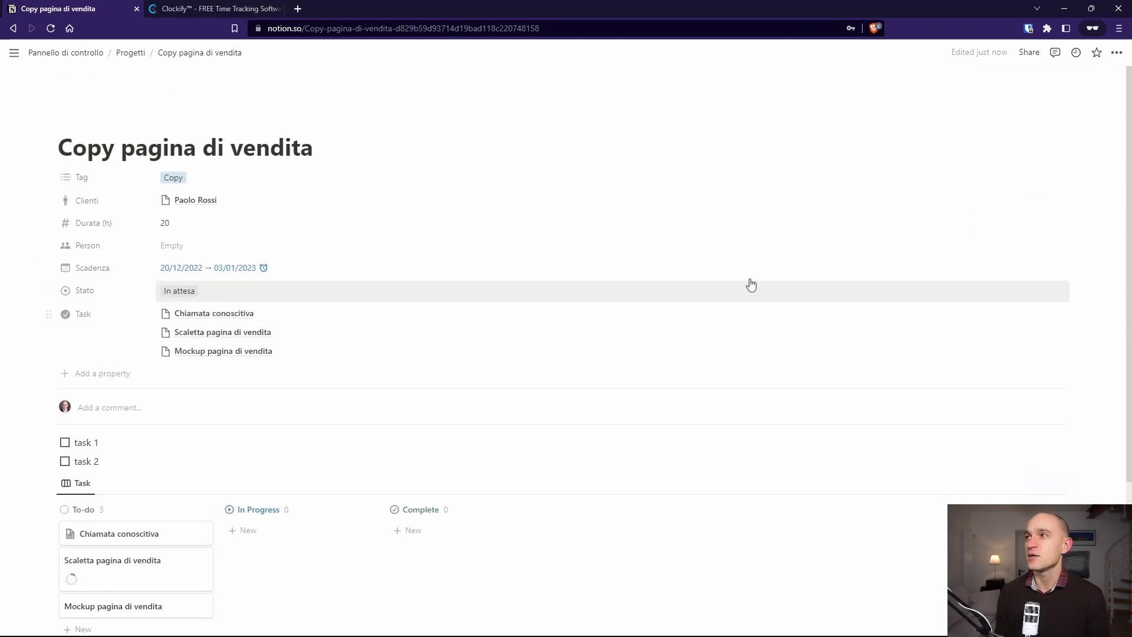
scroll(751, 285, down, 3)
click(1114, 55)
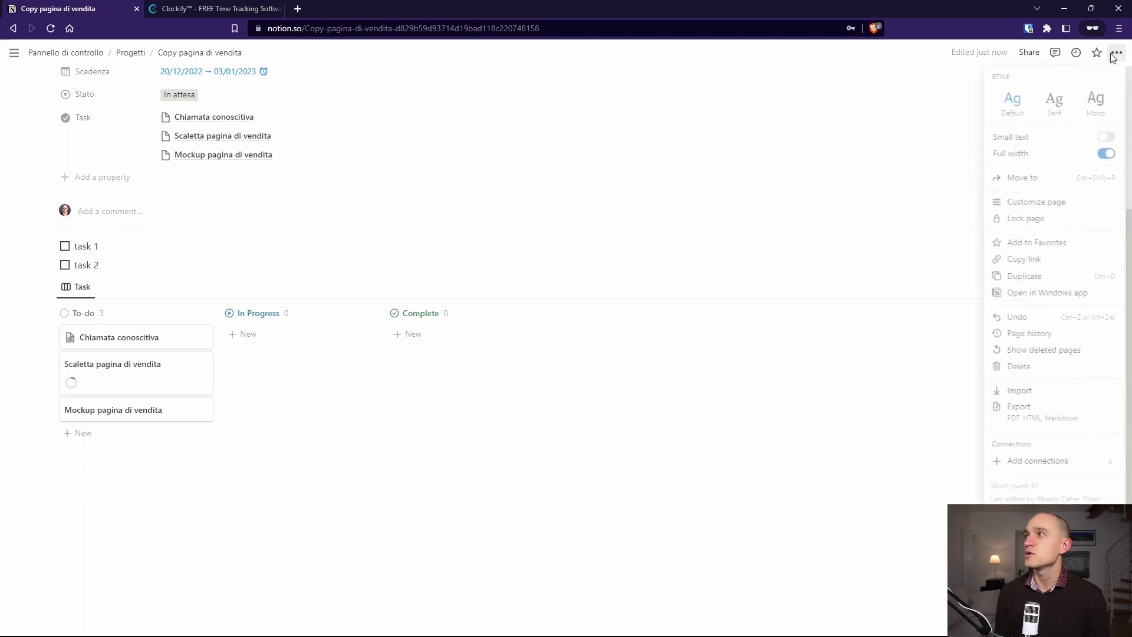
click(1089, 156)
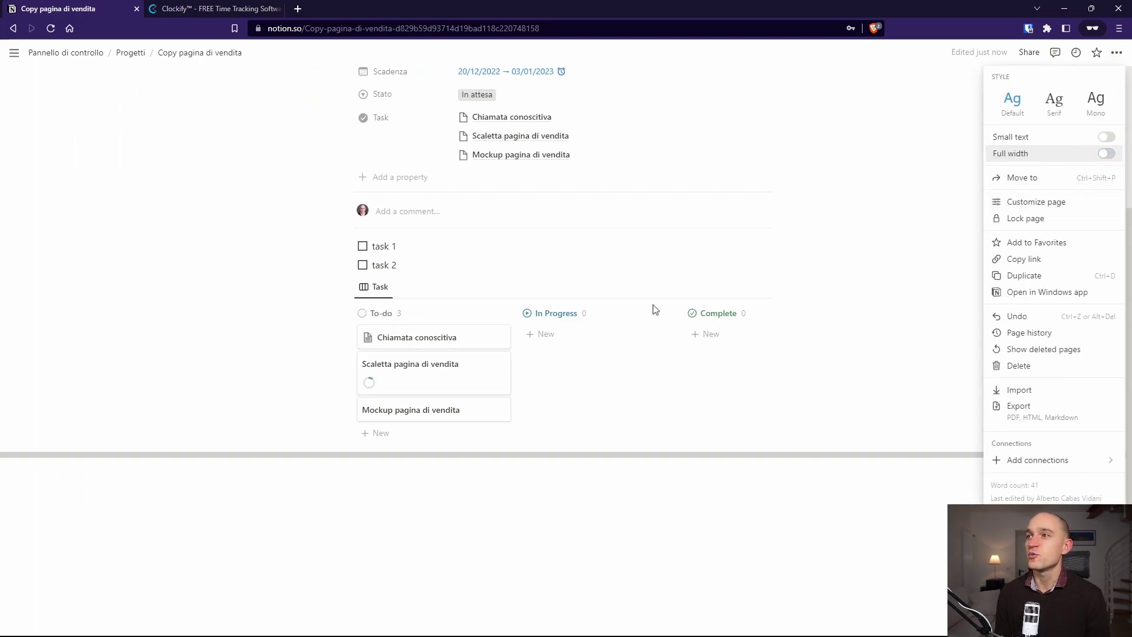
click(836, 349)
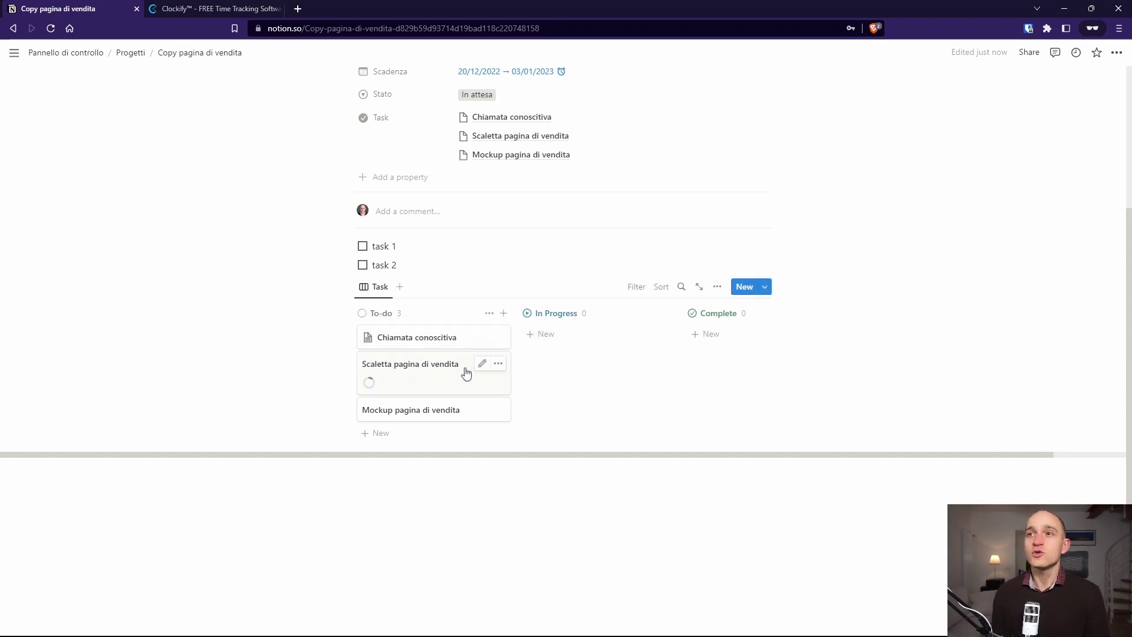
Step: Check the Task database from Pannello di controllo, then open the Progetti database table
click(435, 366)
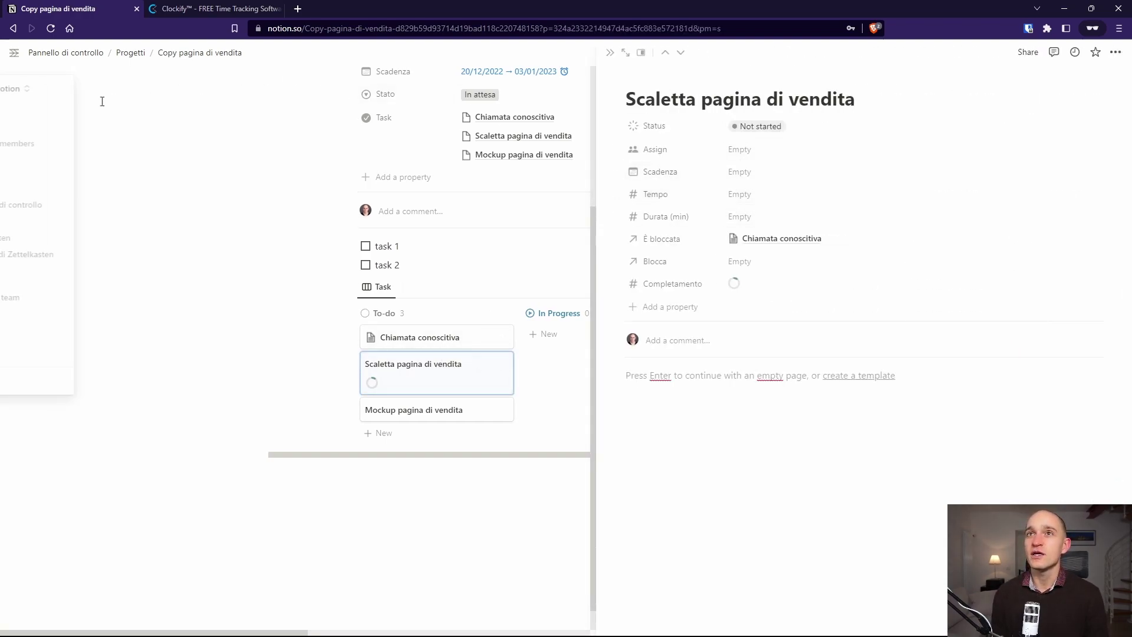
click(126, 54)
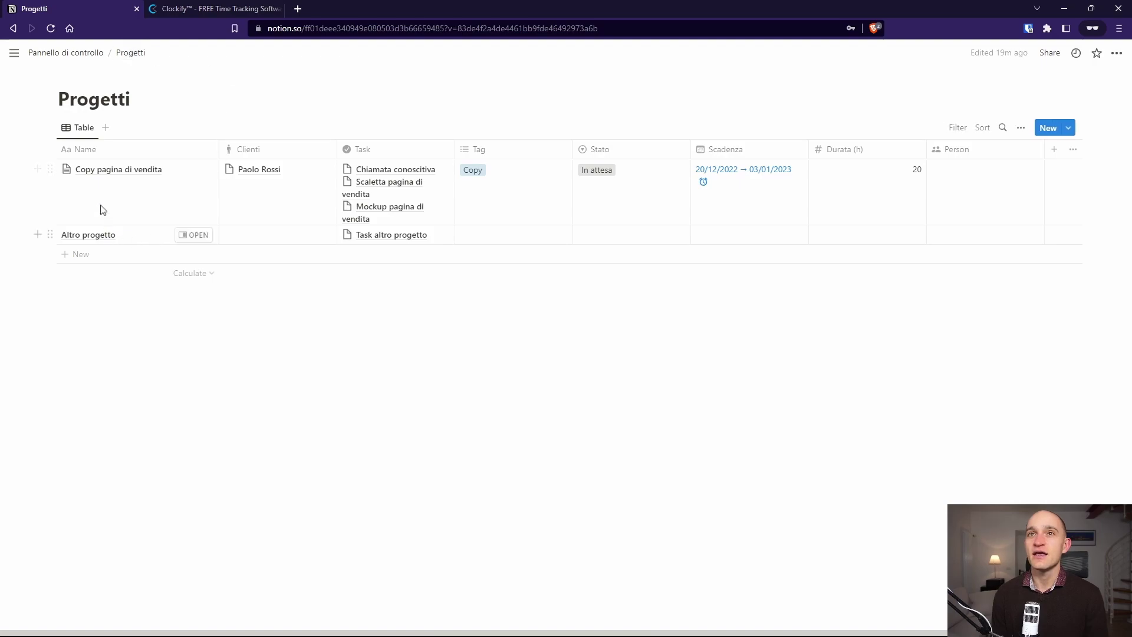
click(76, 52)
click(384, 219)
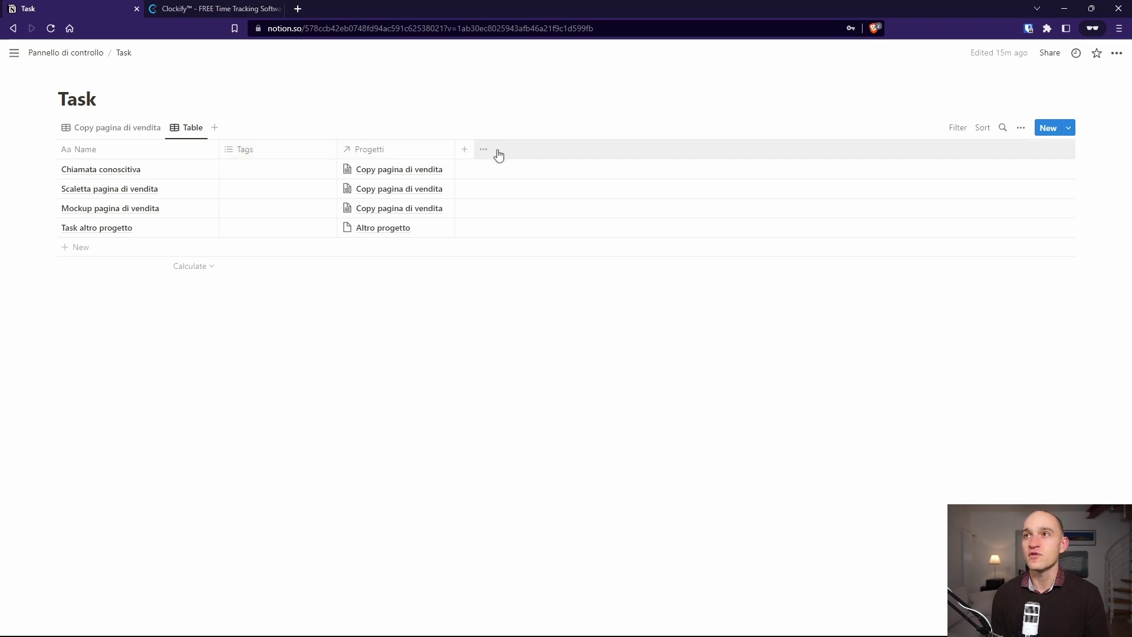
click(40, 54)
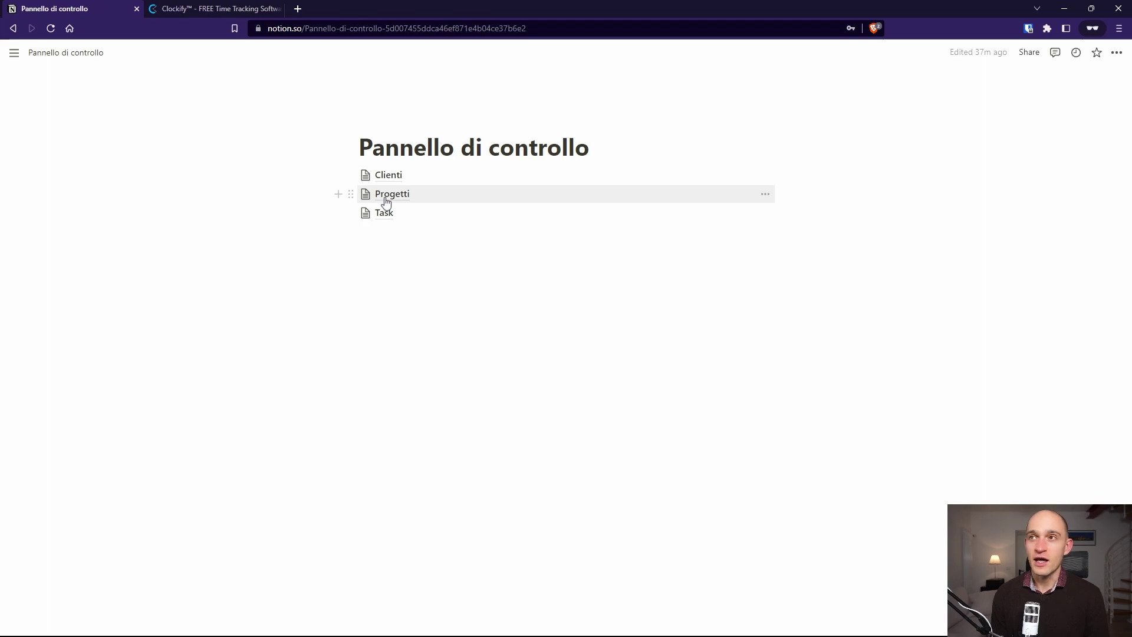
click(386, 201)
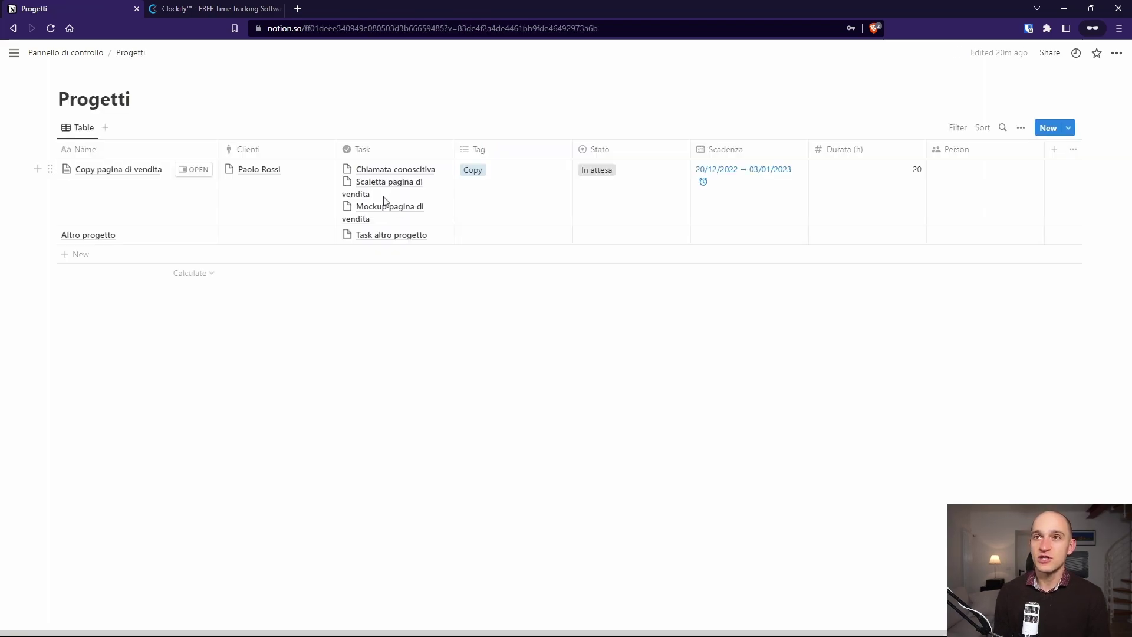
Step: Delete the task 1 and task 2 to-dos from the Copy pagina di vendita page
click(195, 170)
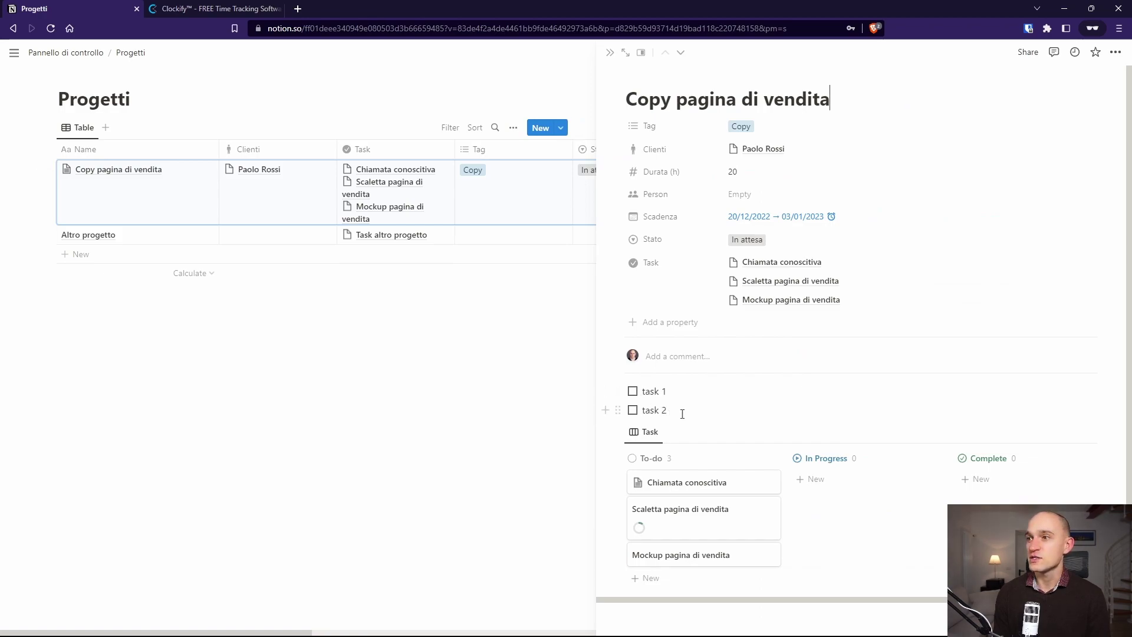
drag(682, 414, 624, 391)
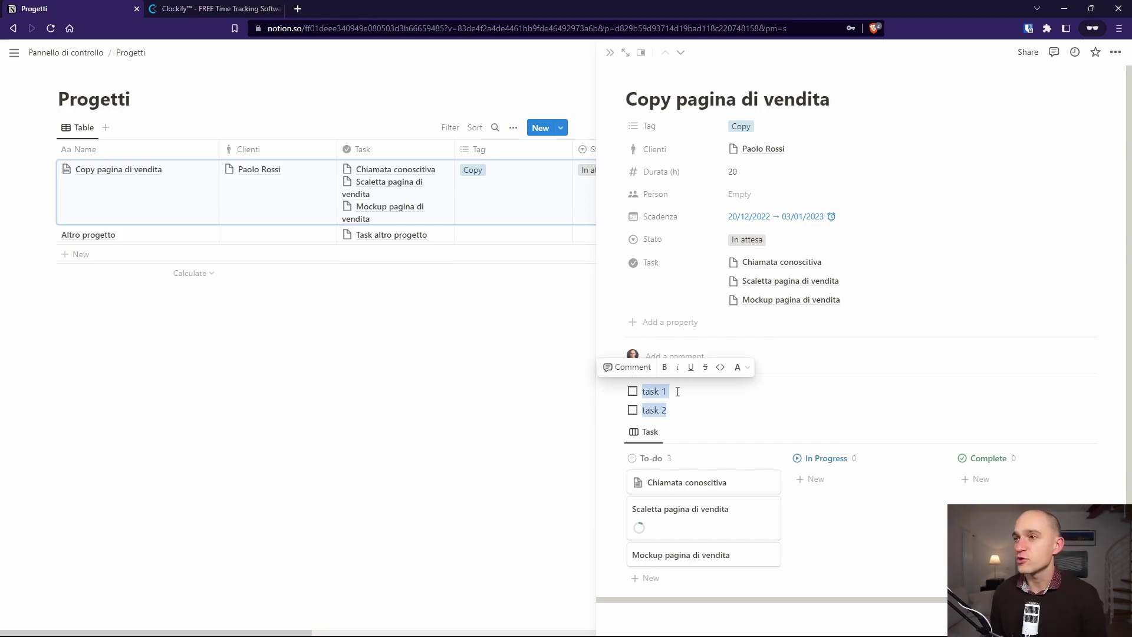
key(BackSpace)
key(BackSpace)
key(BackSpace)
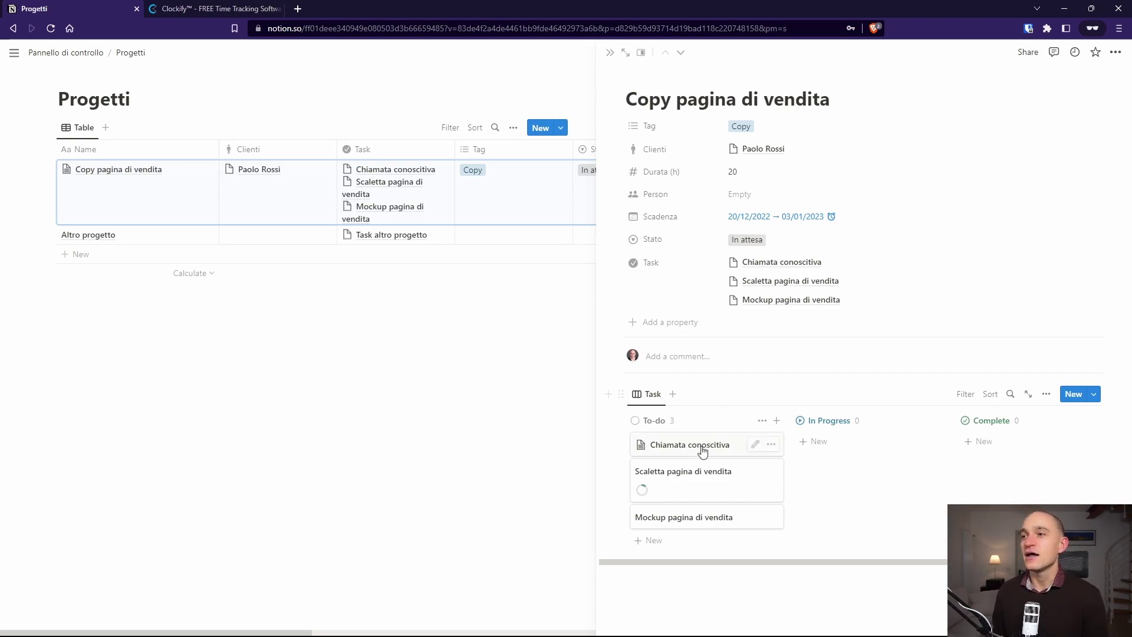
click(498, 415)
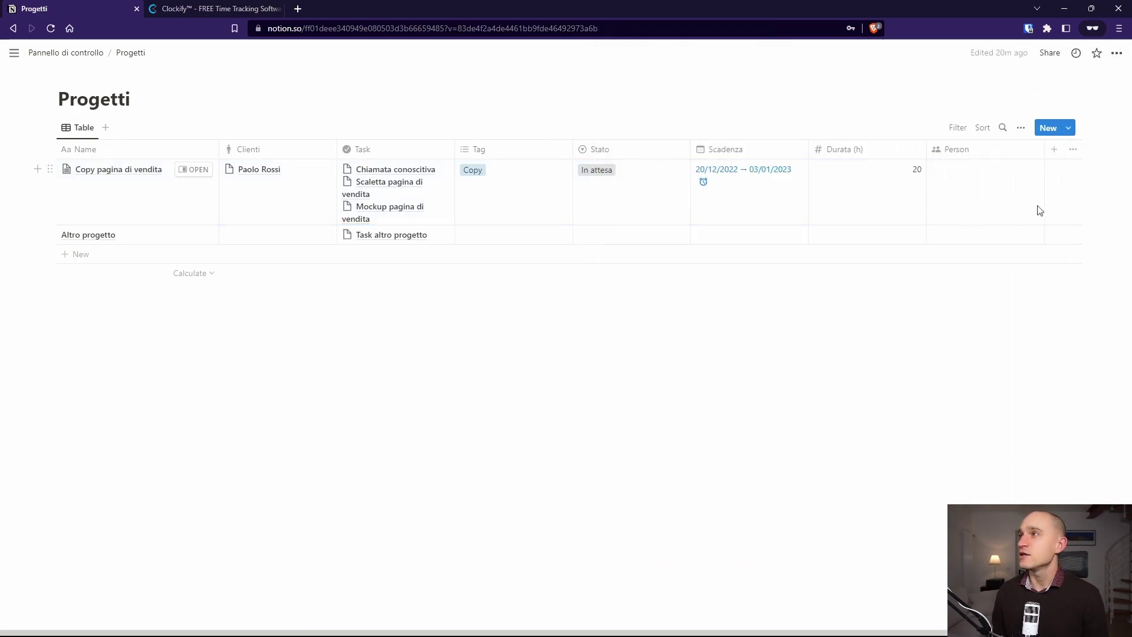
Step: Create a new Progetti template named 'Progetto'
click(1069, 130)
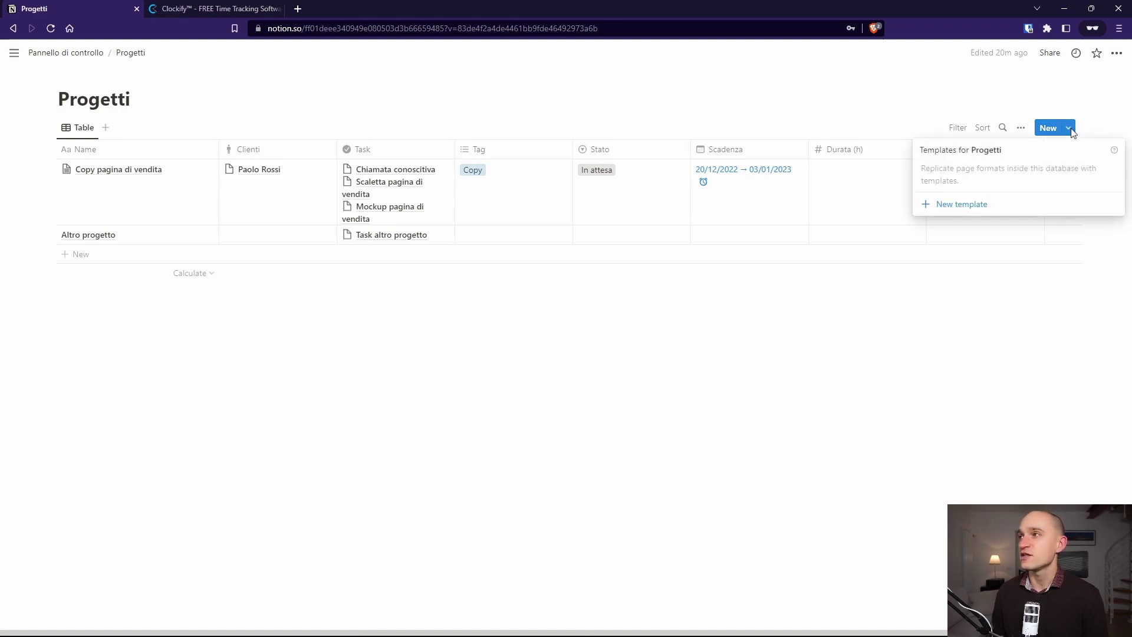
click(968, 207)
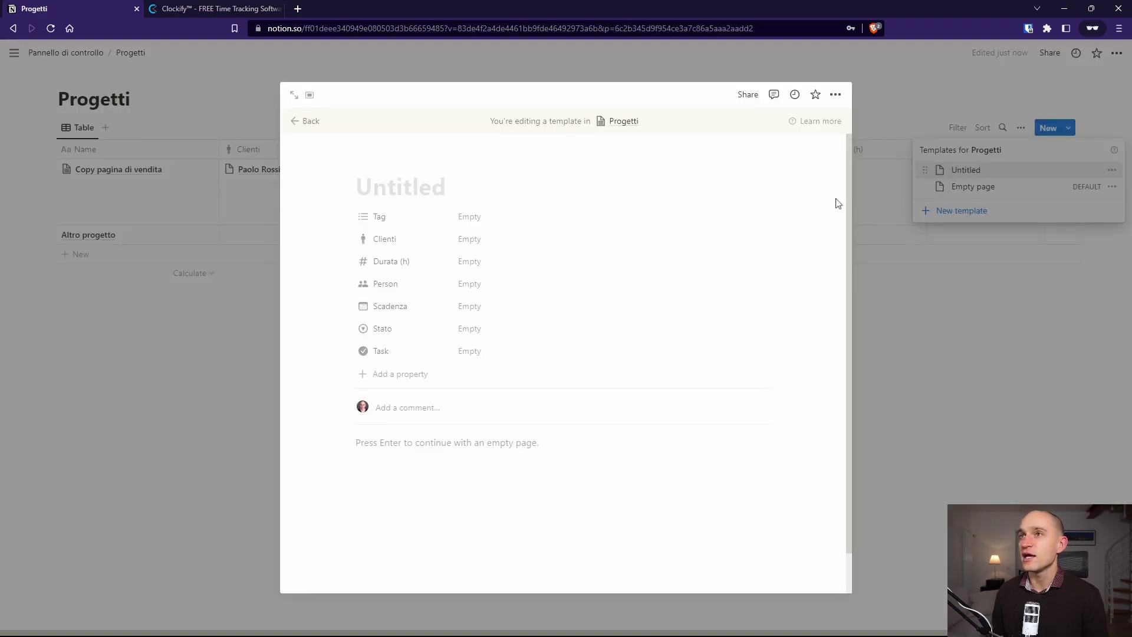
text(Progetto)
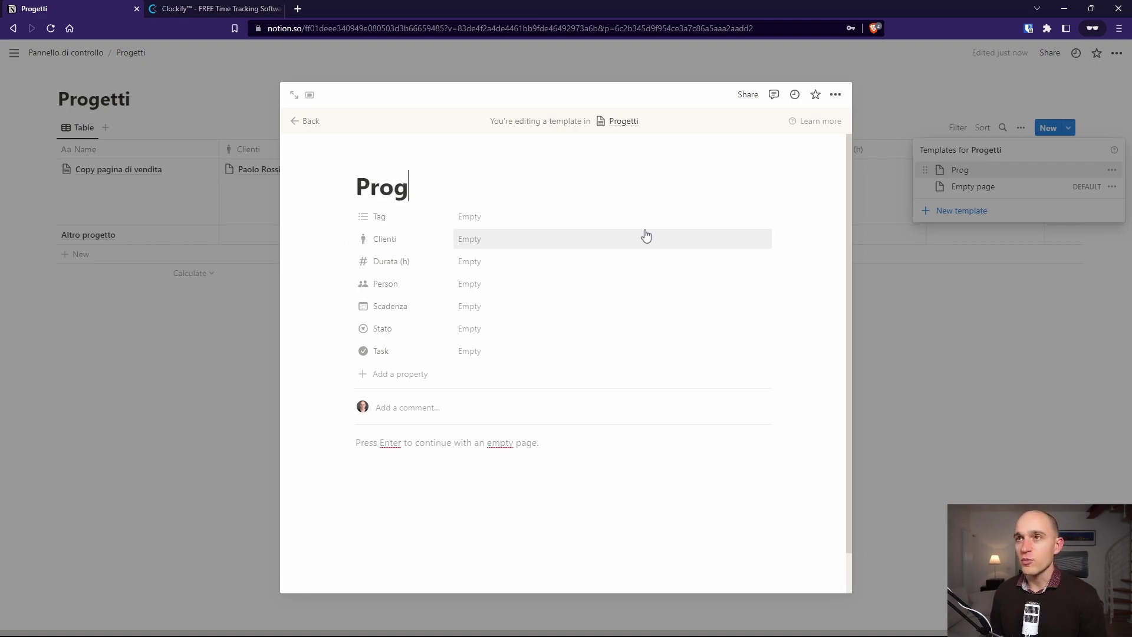
Step: Insert a board with a new database titled 'Task' into the template body
click(456, 445)
text(/boar)
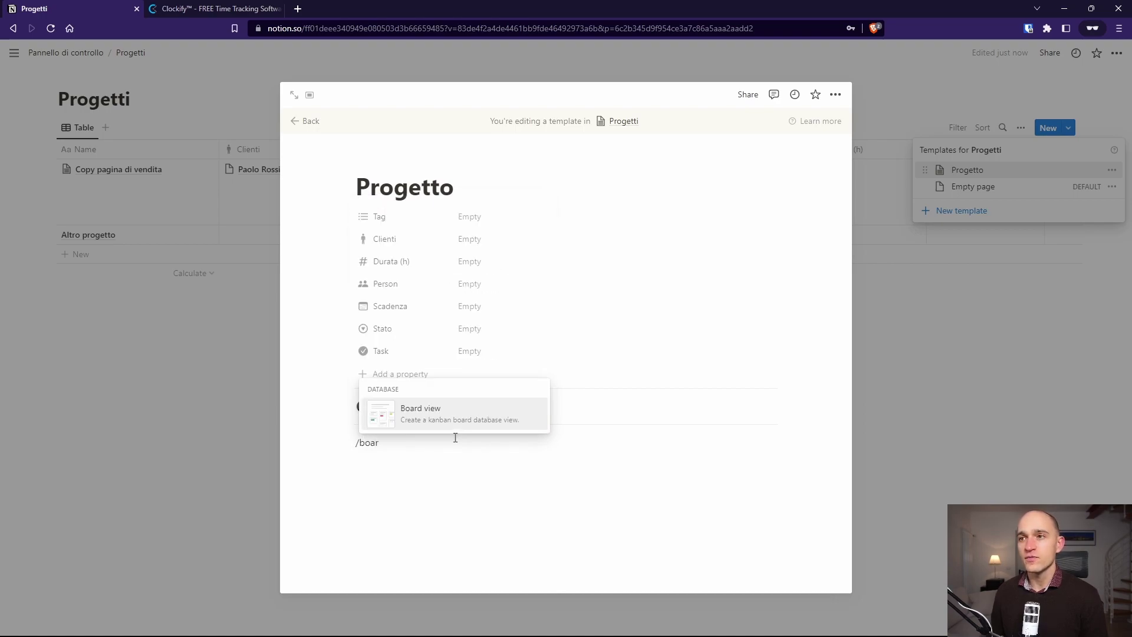
key(Return)
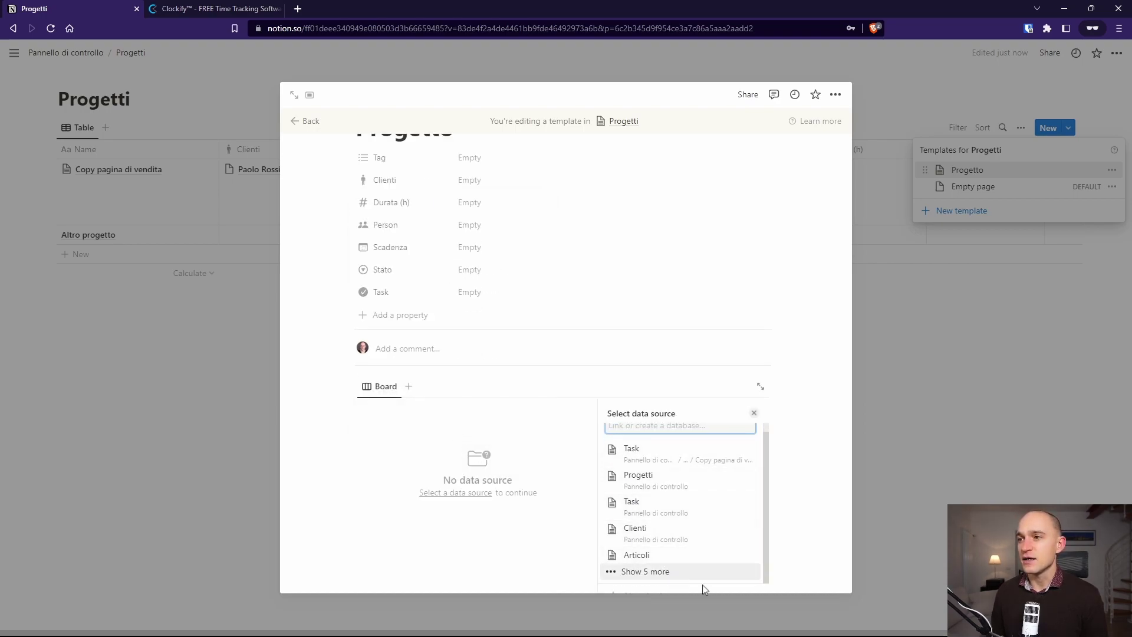
click(664, 595)
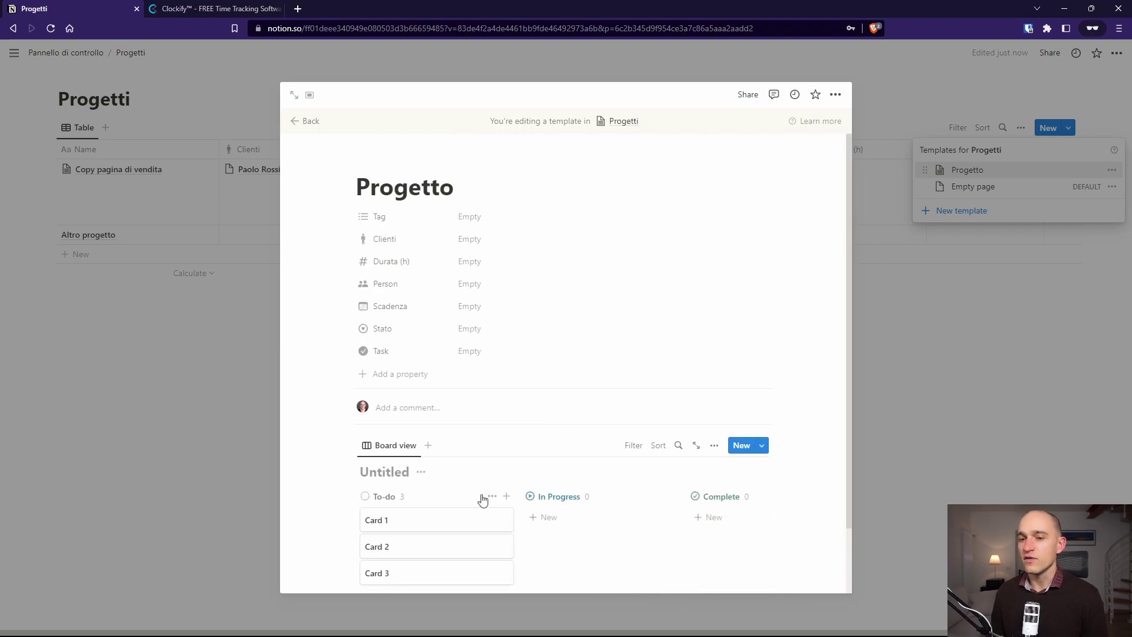
text(Task)
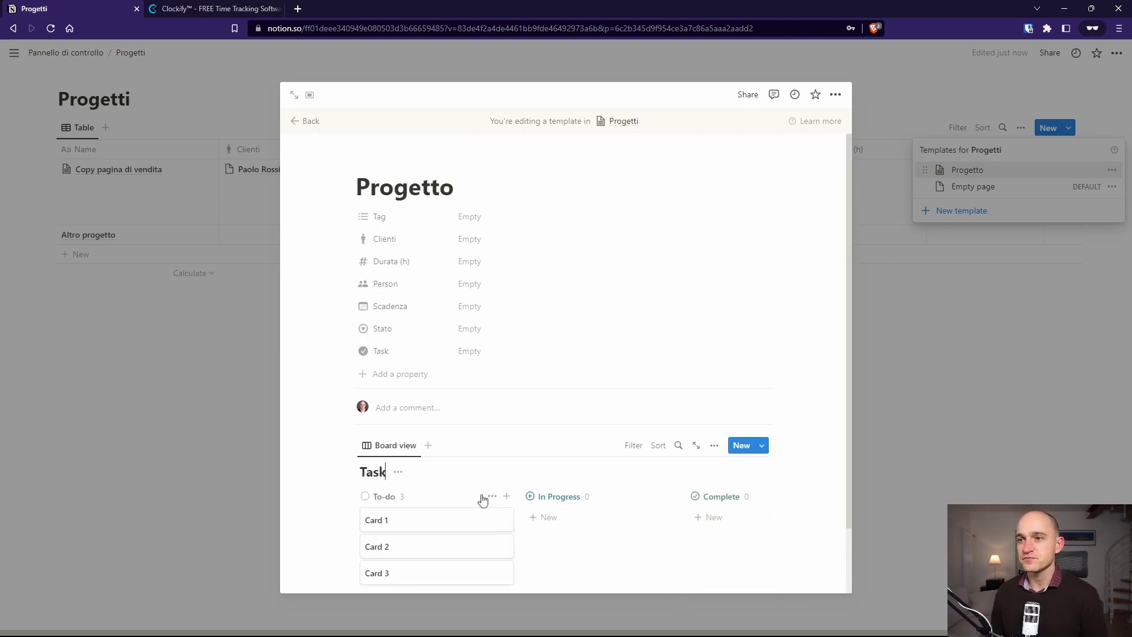
Step: Delete the sample cards, add a To-do card named 'task', and open it
key(ctrl+a)
key(Delete)
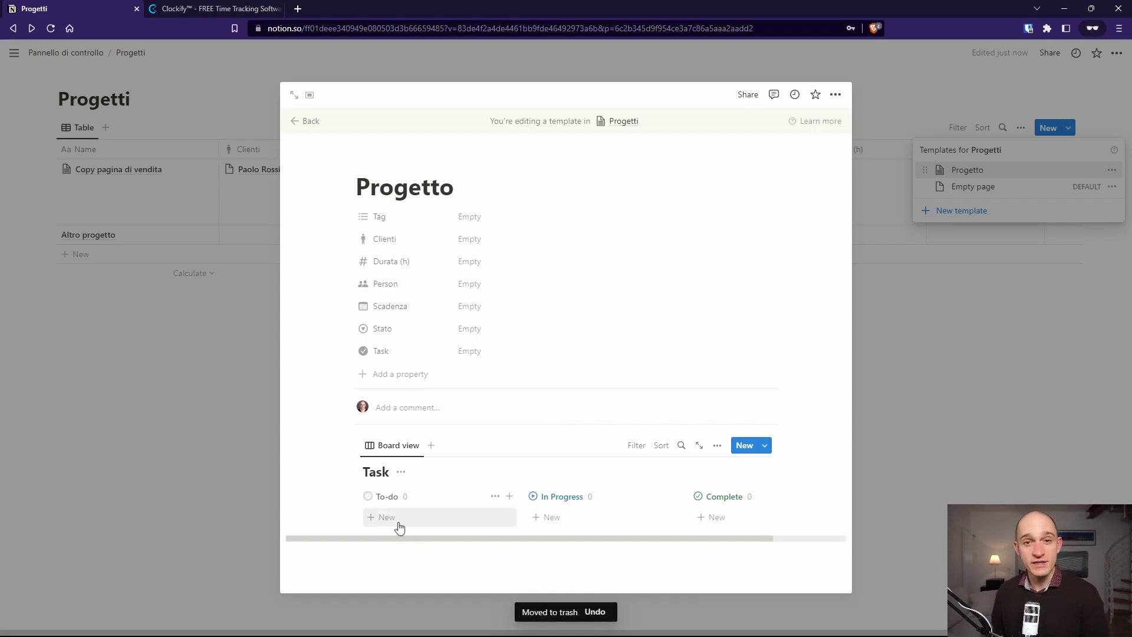
click(400, 522)
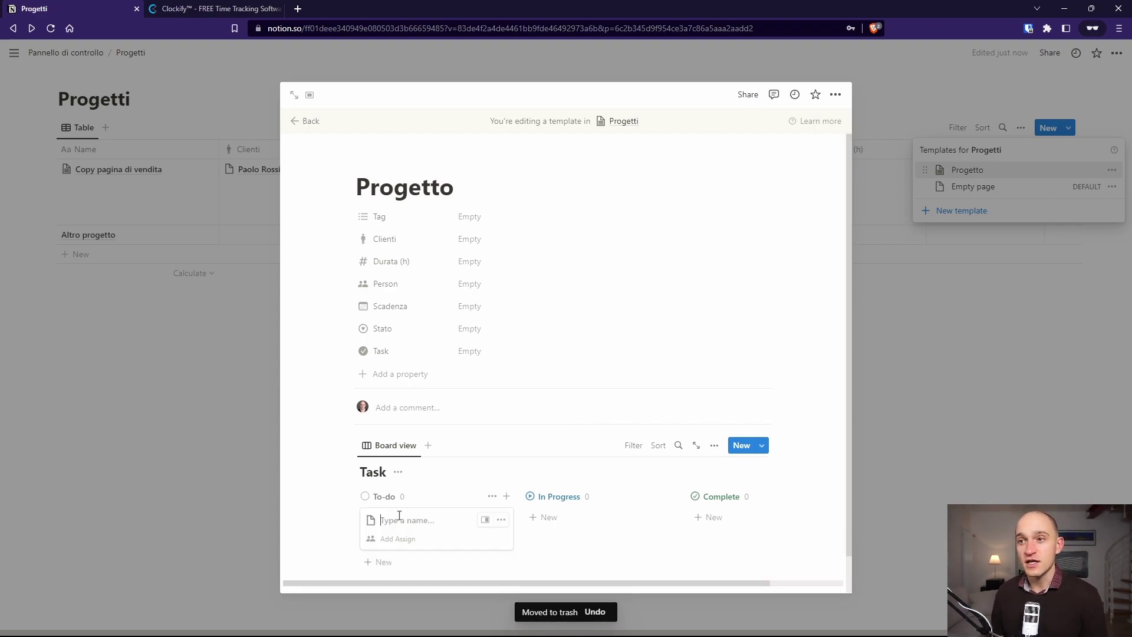
text(task)
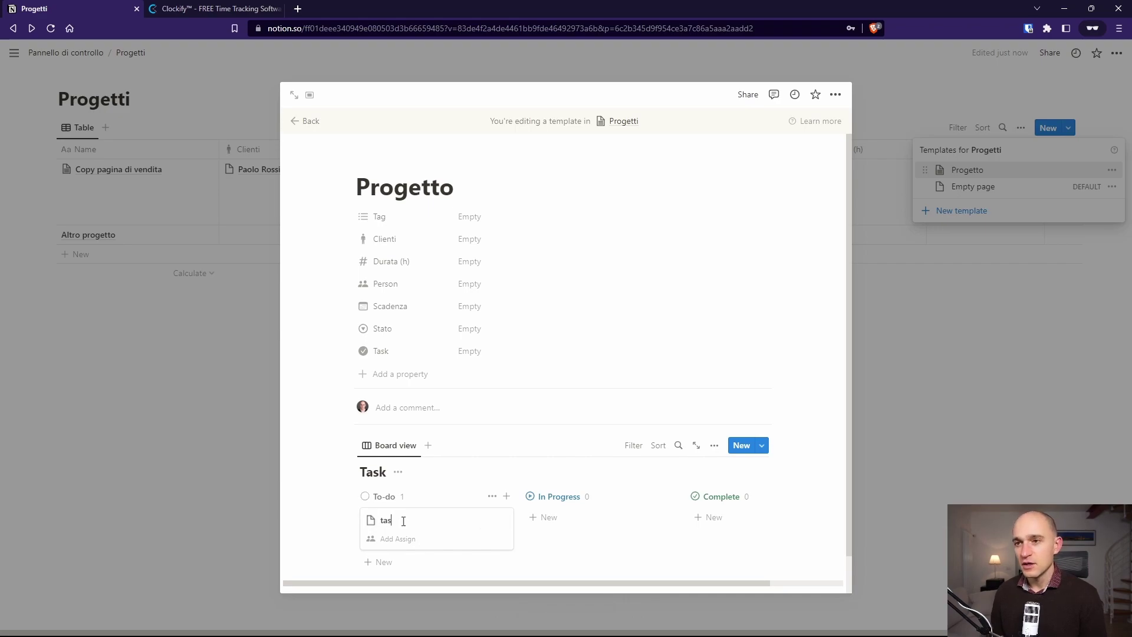
key(Return)
click(405, 520)
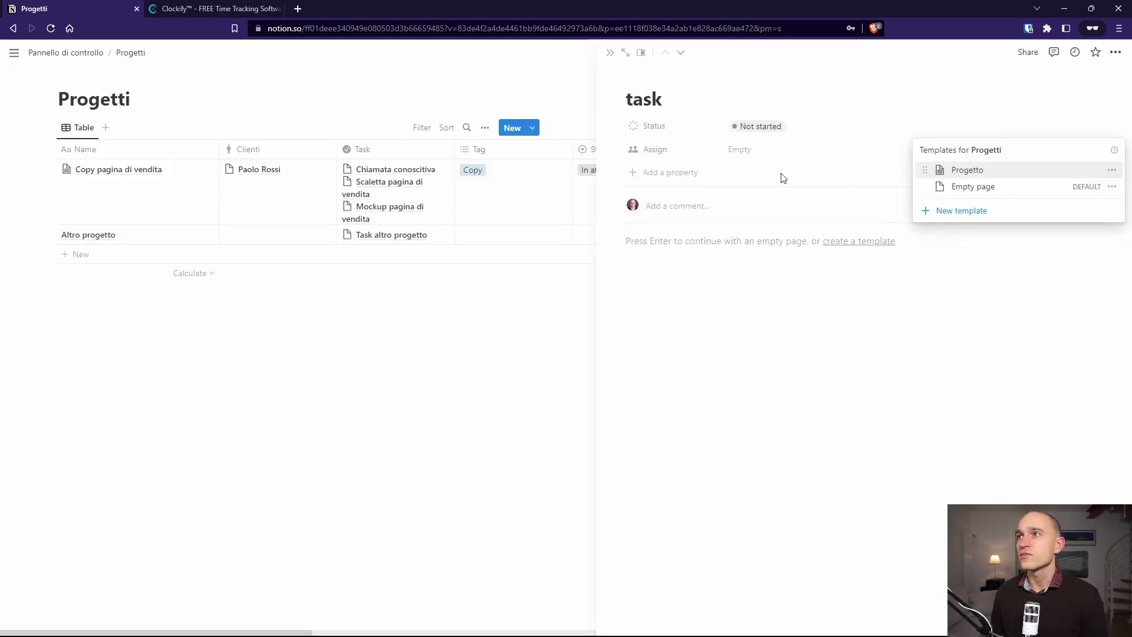
Step: Add a Date property named 'Scadenza' to the task page
click(666, 174)
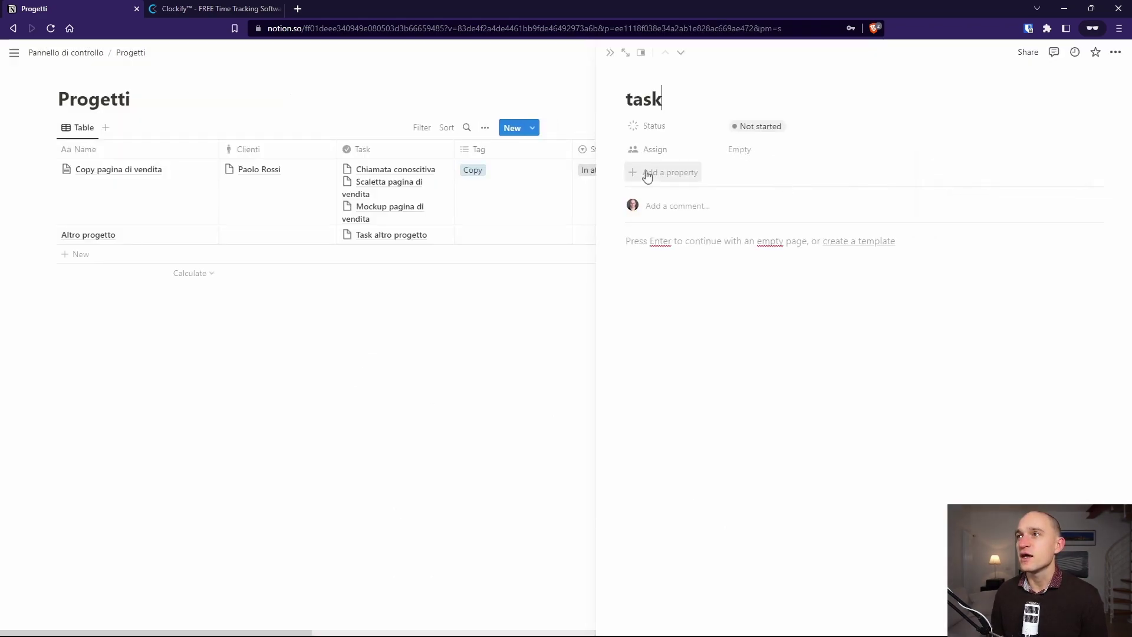
click(661, 173)
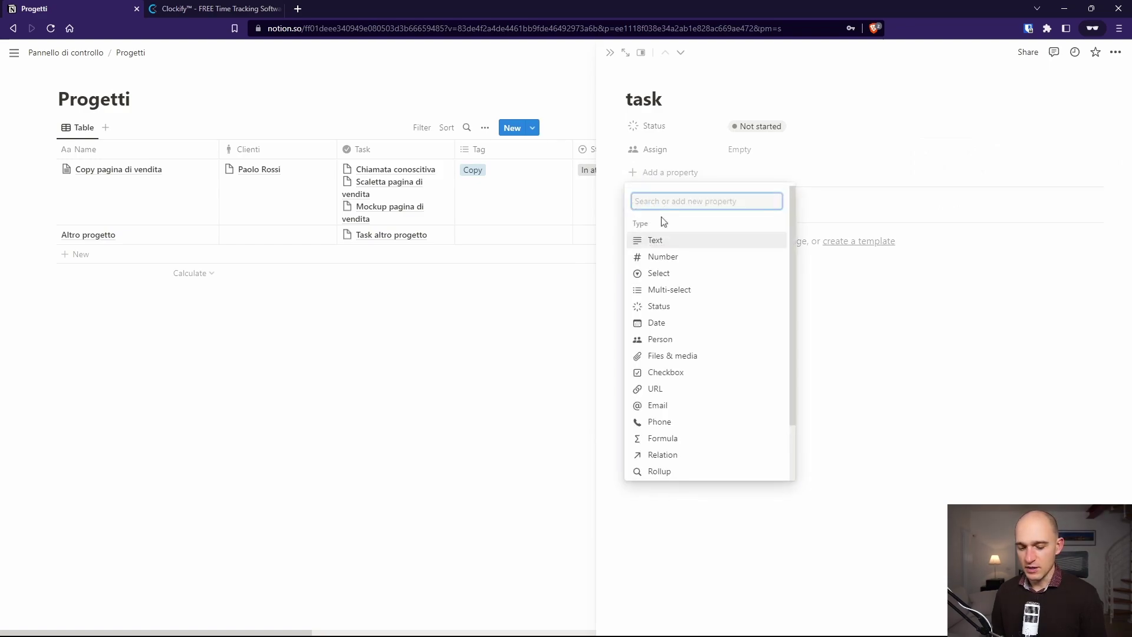
text(date)
key(Return)
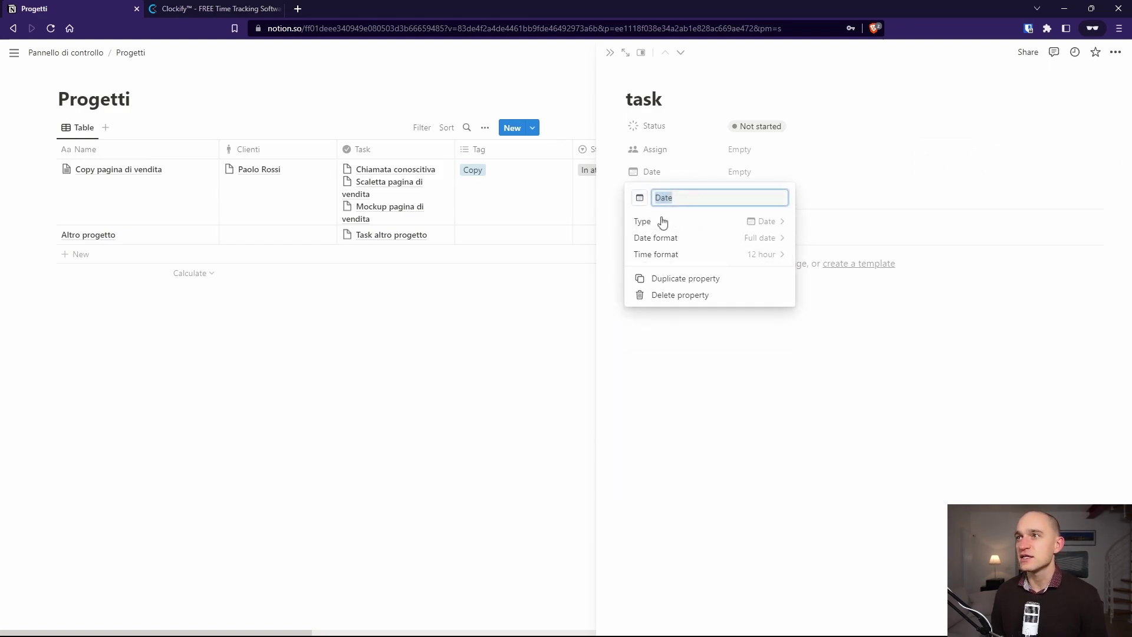
text(Sca)
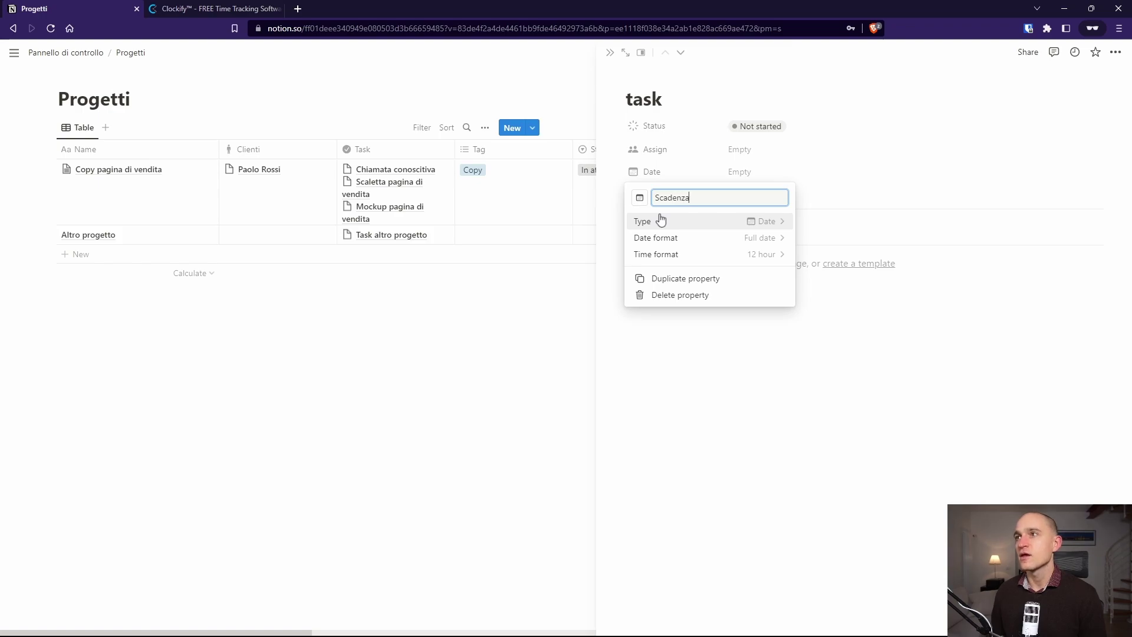
text(denza)
Step: Add a Number property named 'durata', then close the task page
click(661, 221)
click(665, 279)
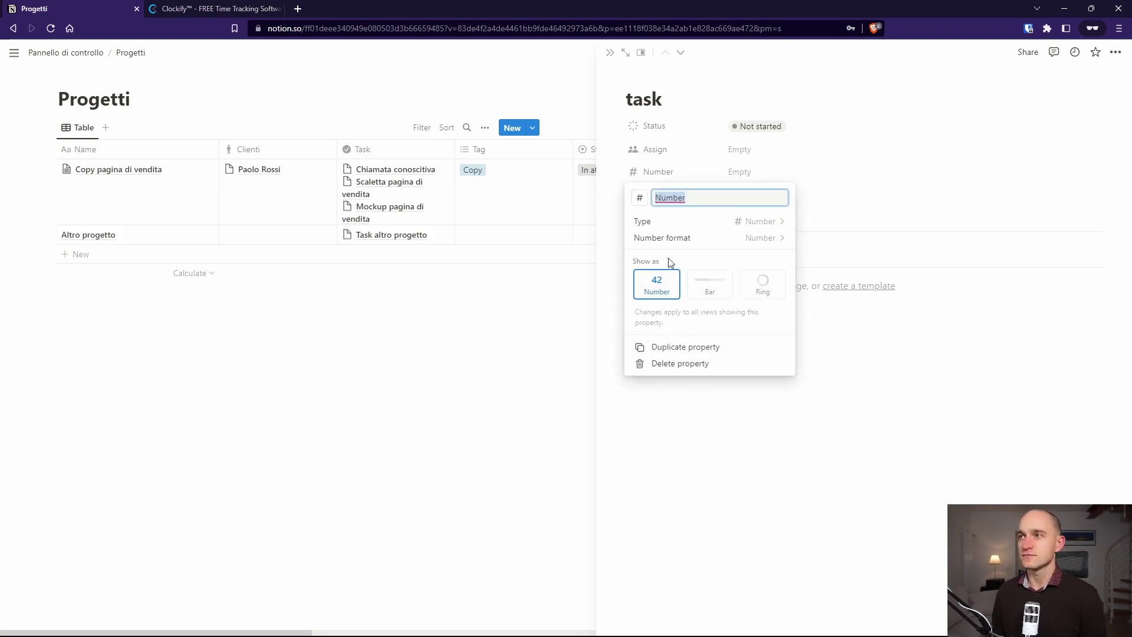
text(durata)
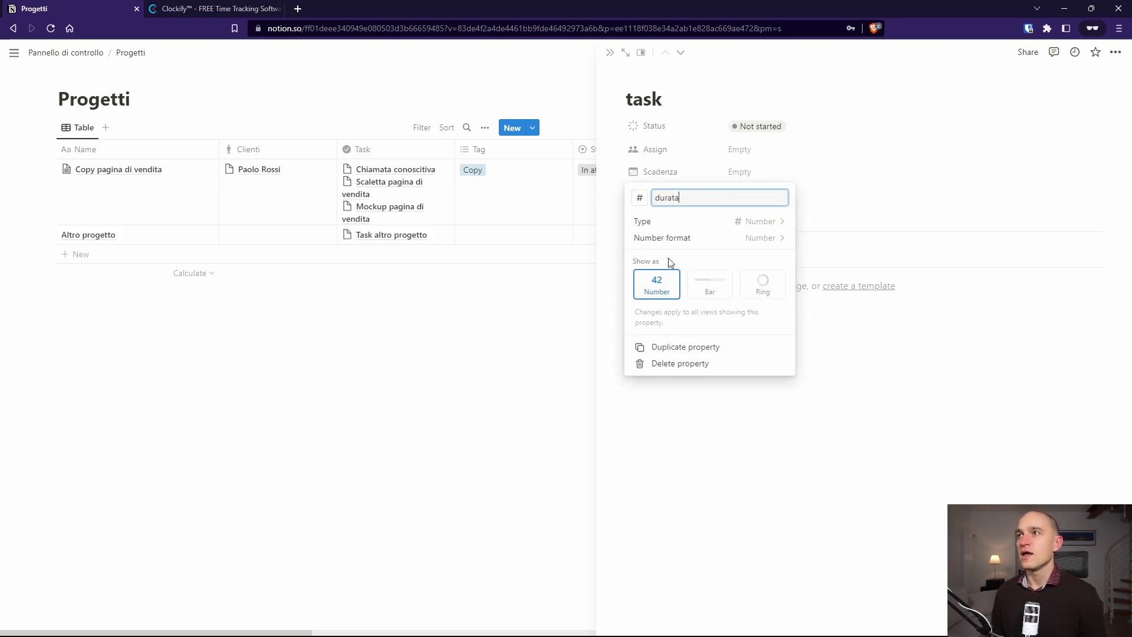
click(688, 422)
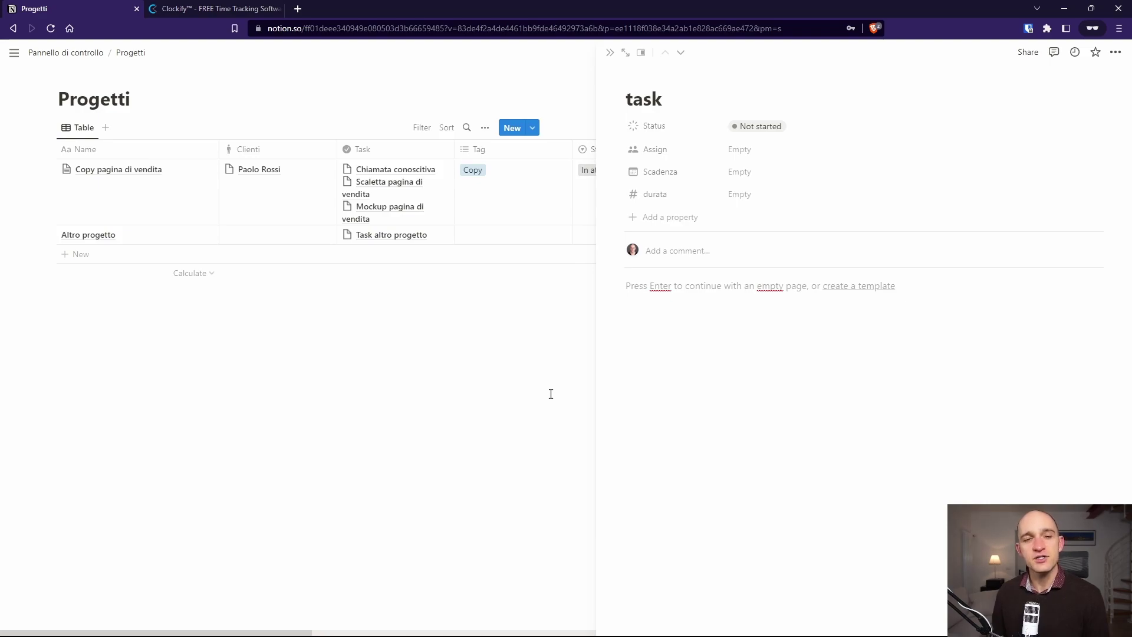
click(609, 53)
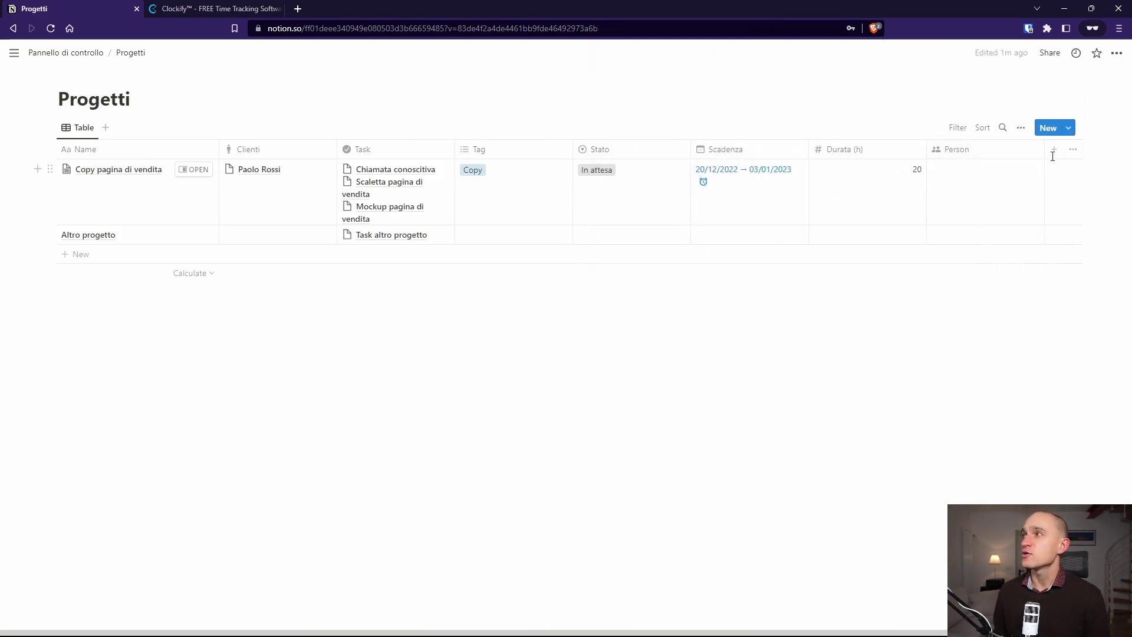
Step: Set the Progetto template as default for all views in Progetti
click(1067, 128)
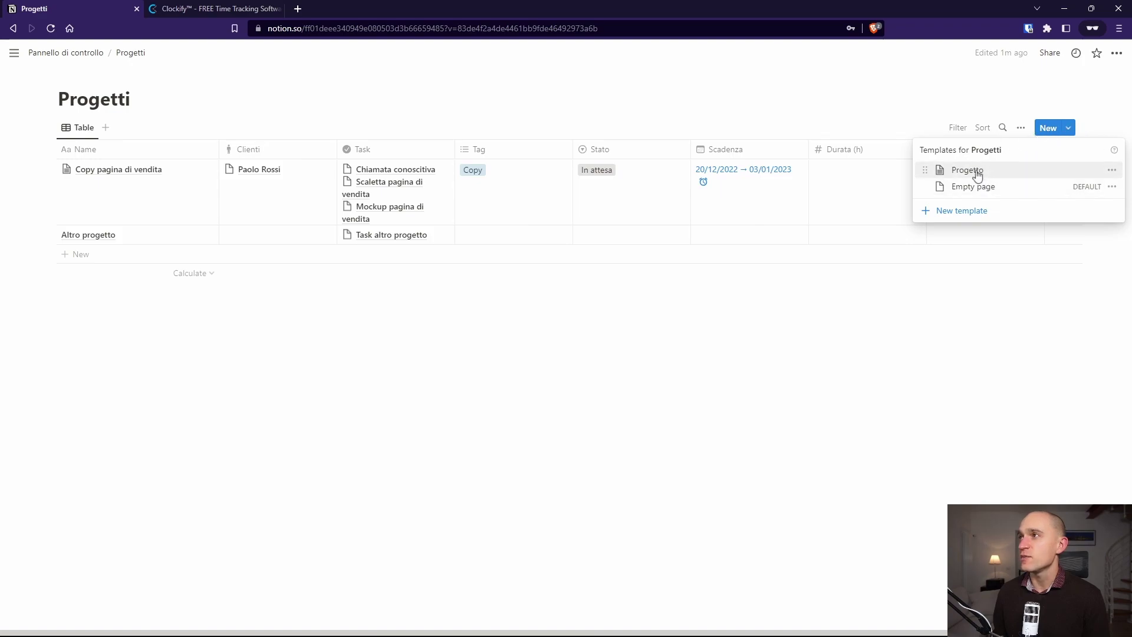
click(1113, 170)
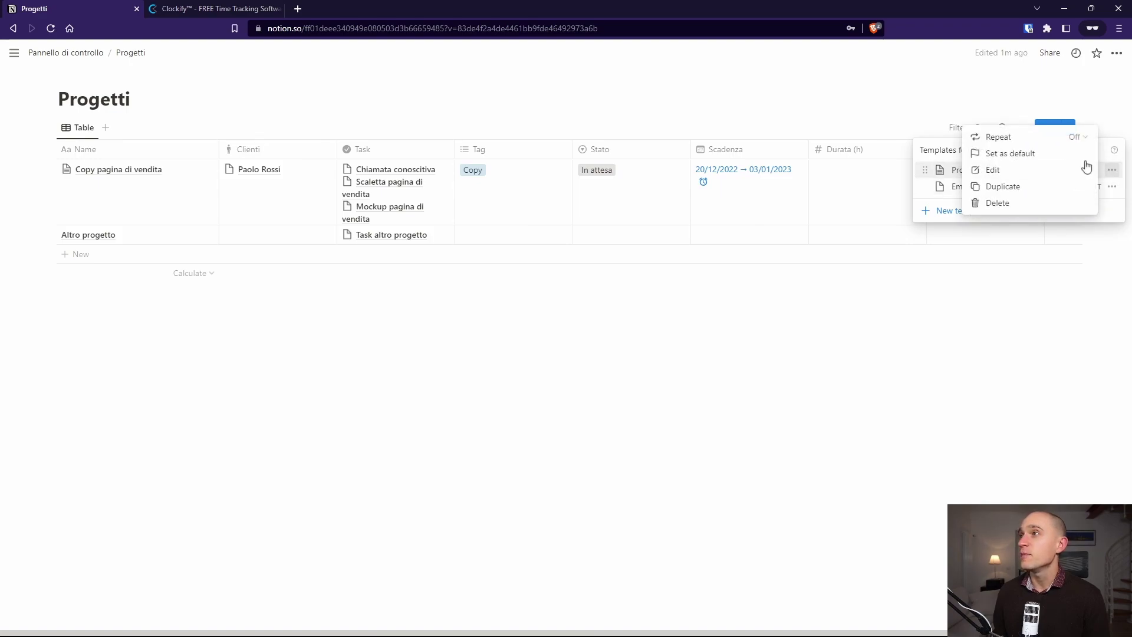
click(1053, 155)
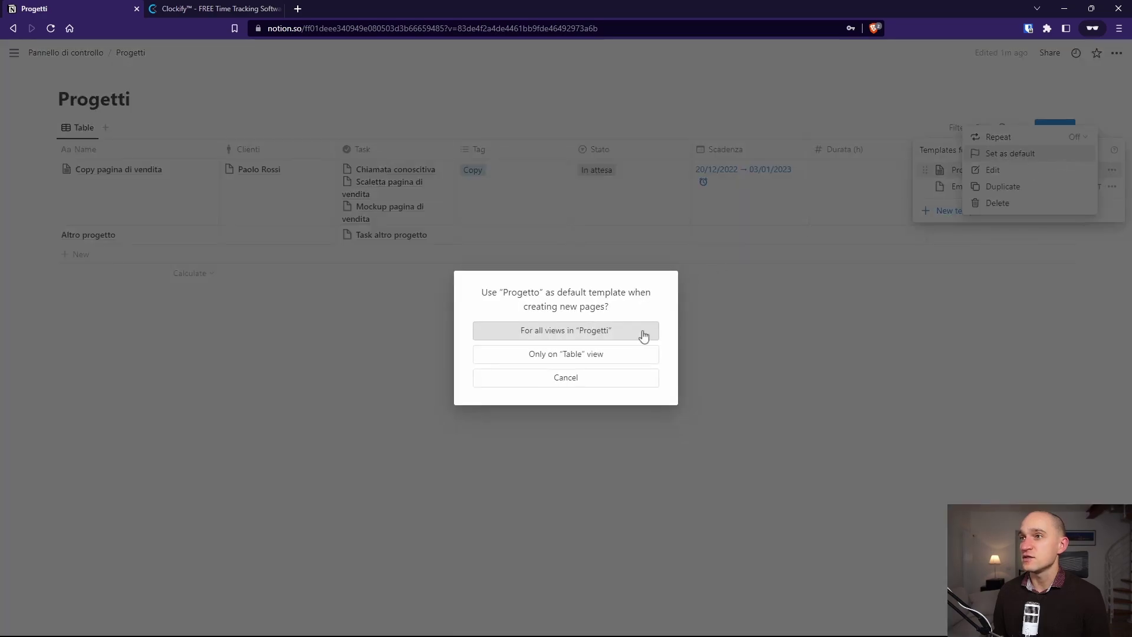
click(589, 332)
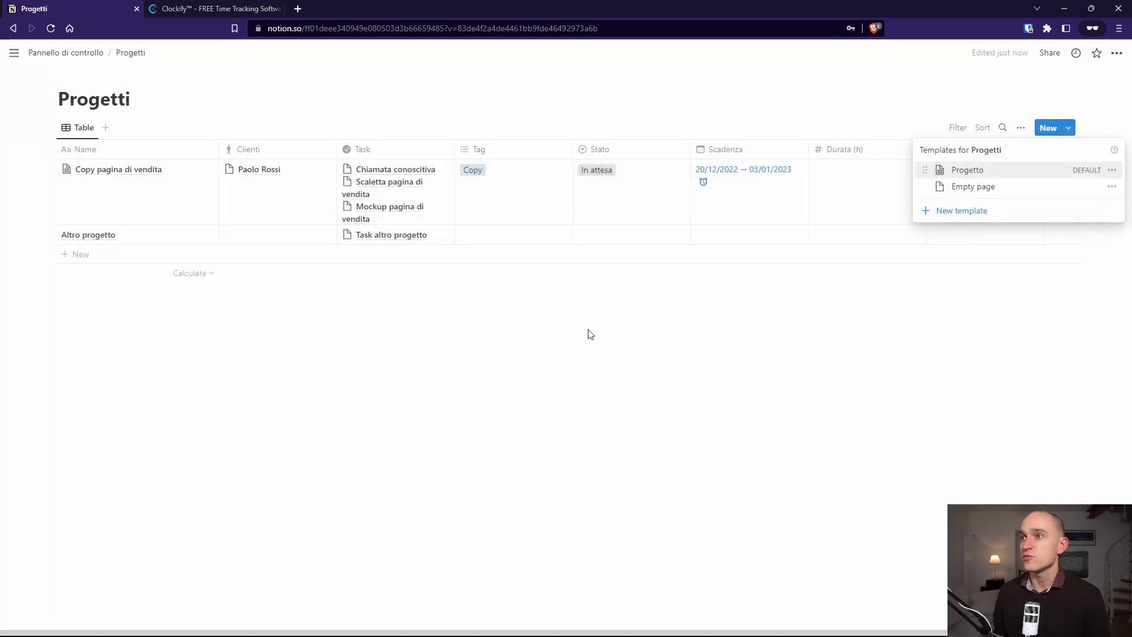
click(996, 119)
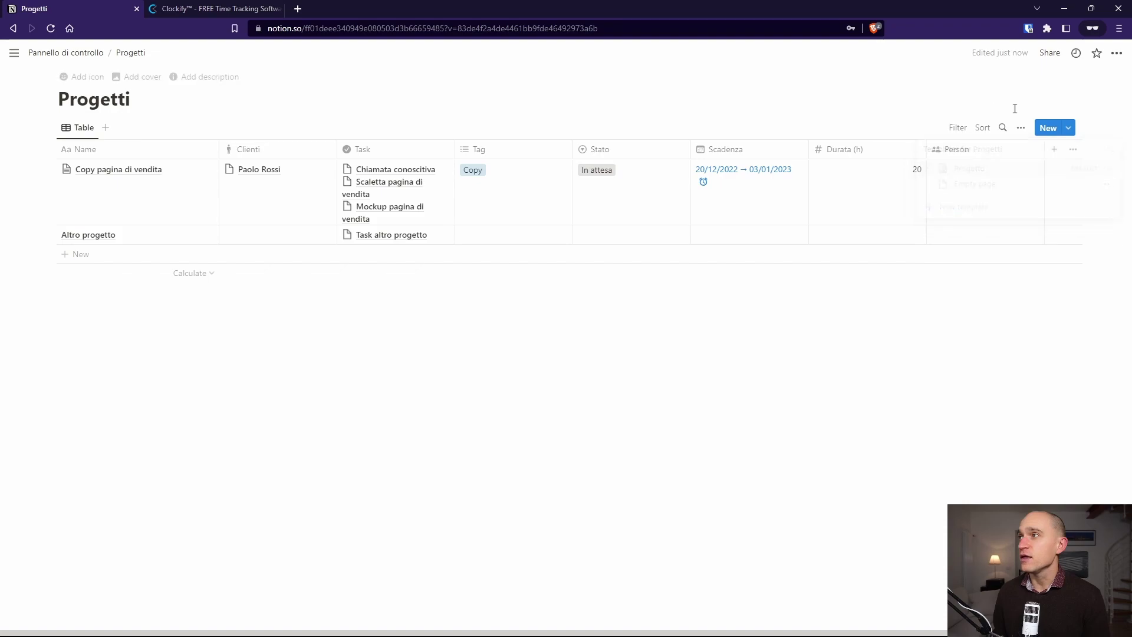
Step: Create a new project from the Progetto template and check its Task board's task card
click(1047, 128)
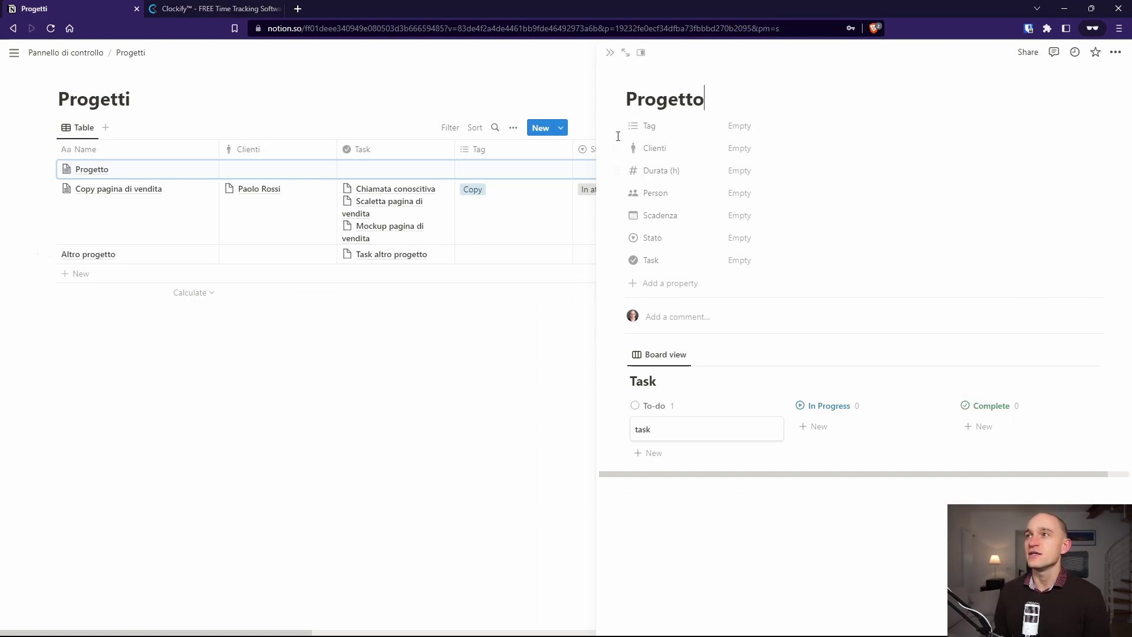
click(654, 436)
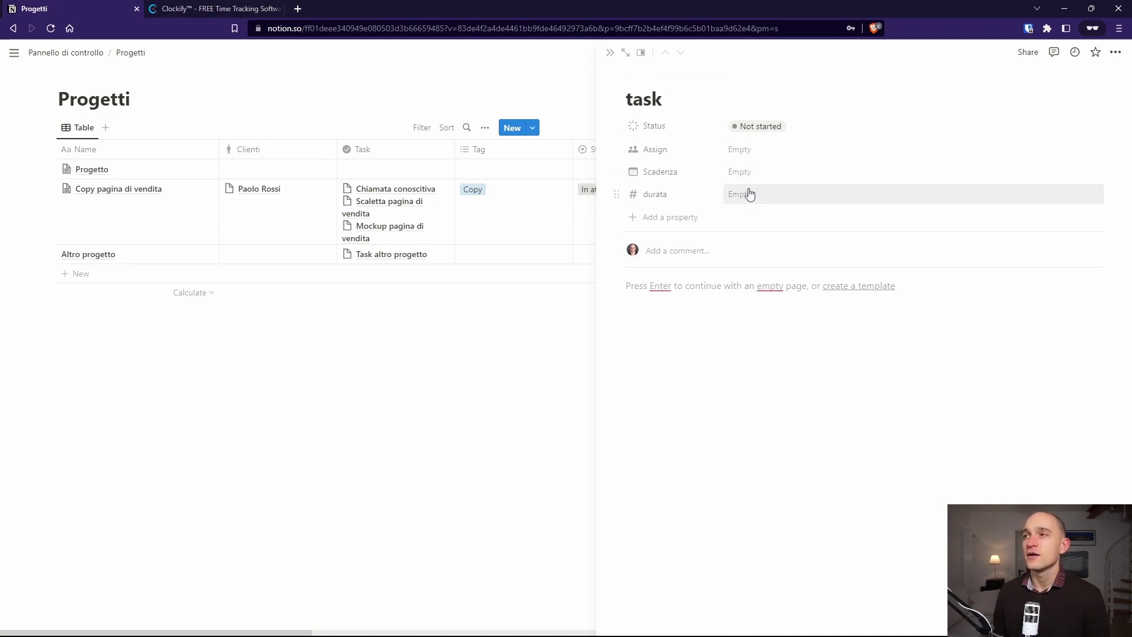
click(610, 53)
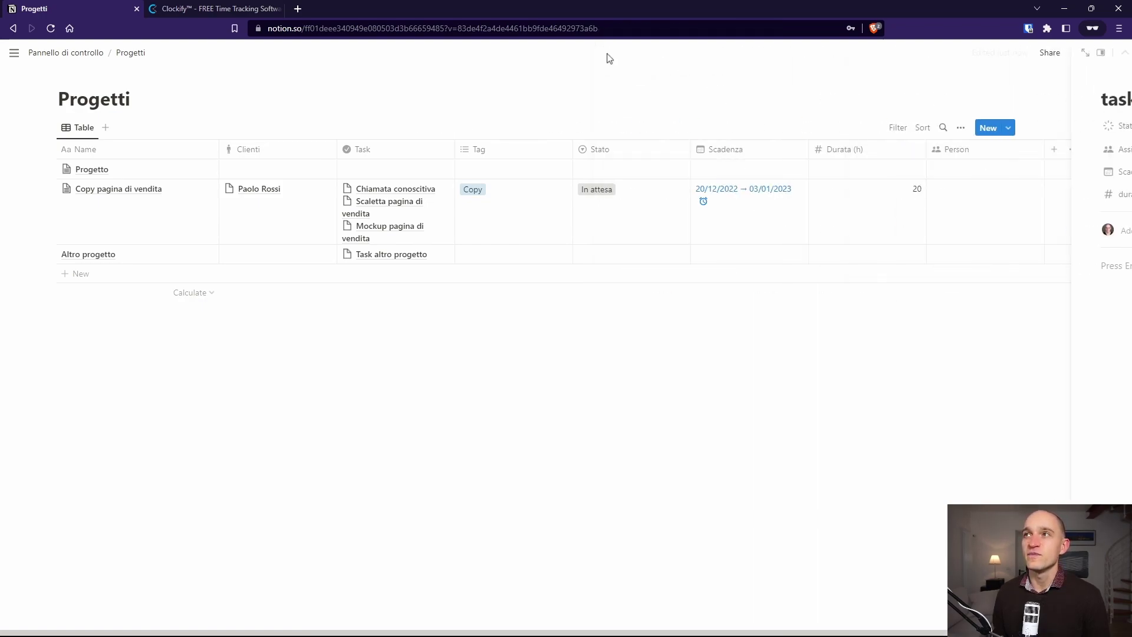